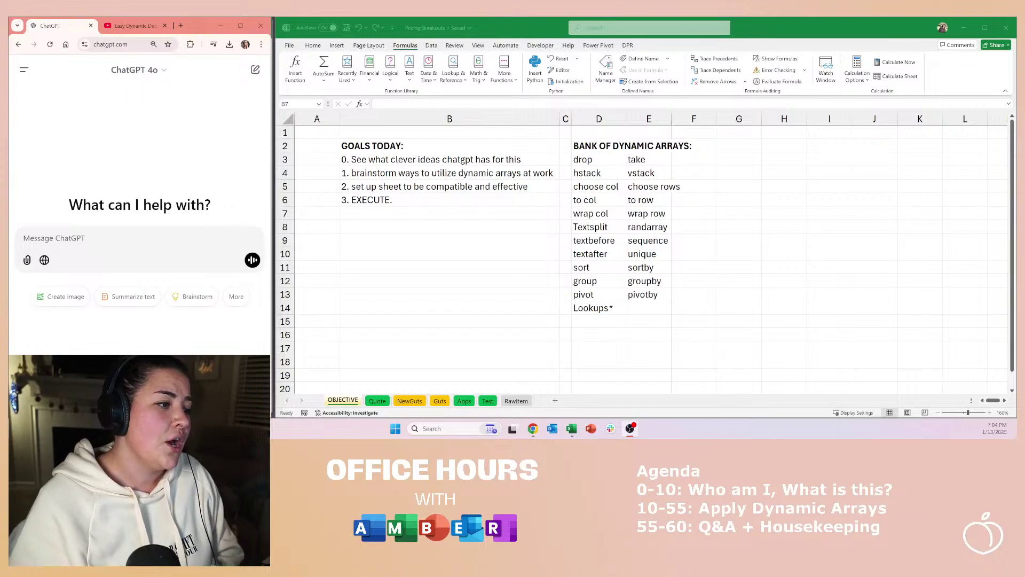
pyautogui.click(432, 210)
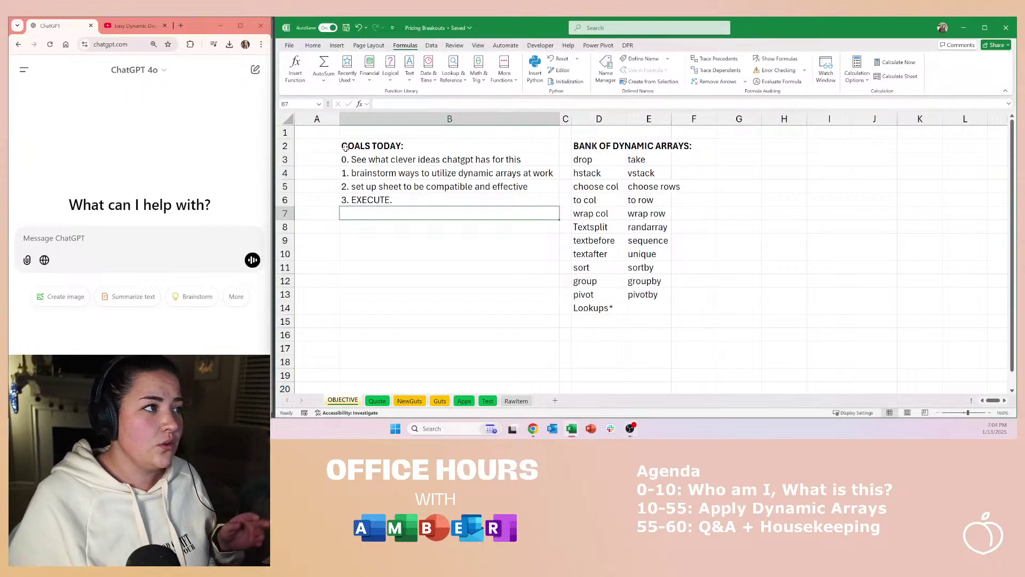
pyautogui.click(403, 148)
pyautogui.press('Down')
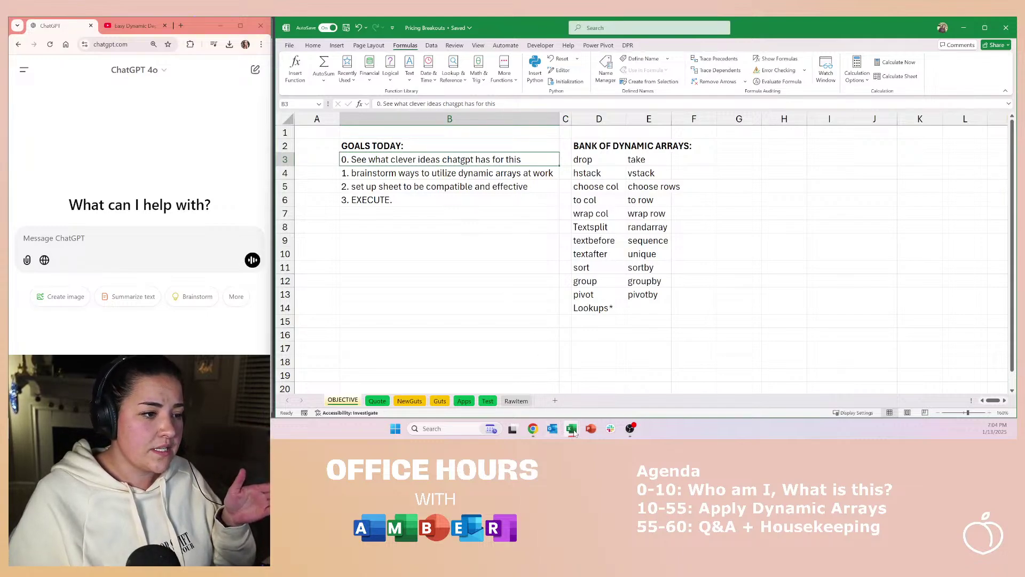
pyautogui.moveTo(574, 433)
pyautogui.click(546, 214)
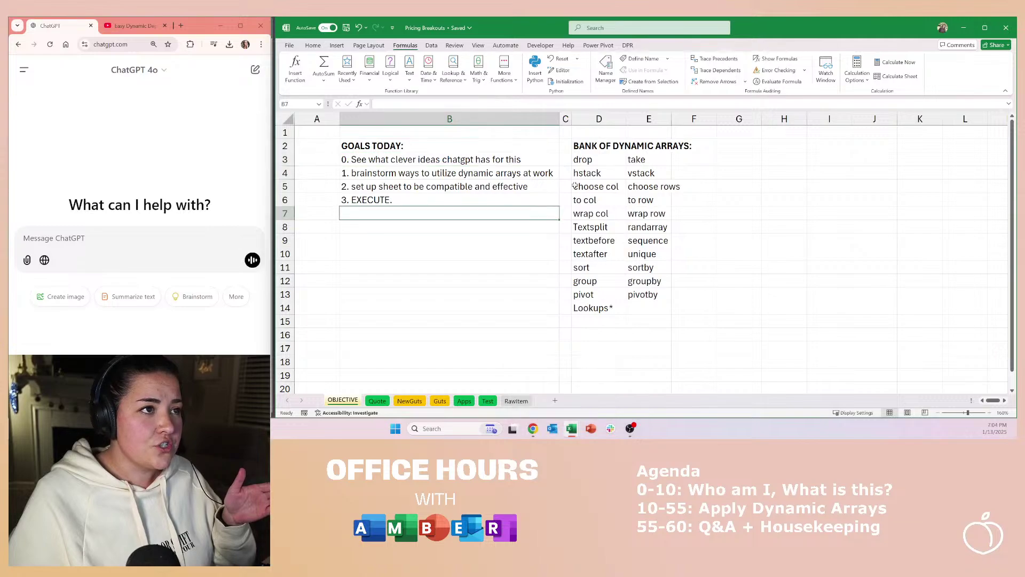
pyautogui.click(594, 146)
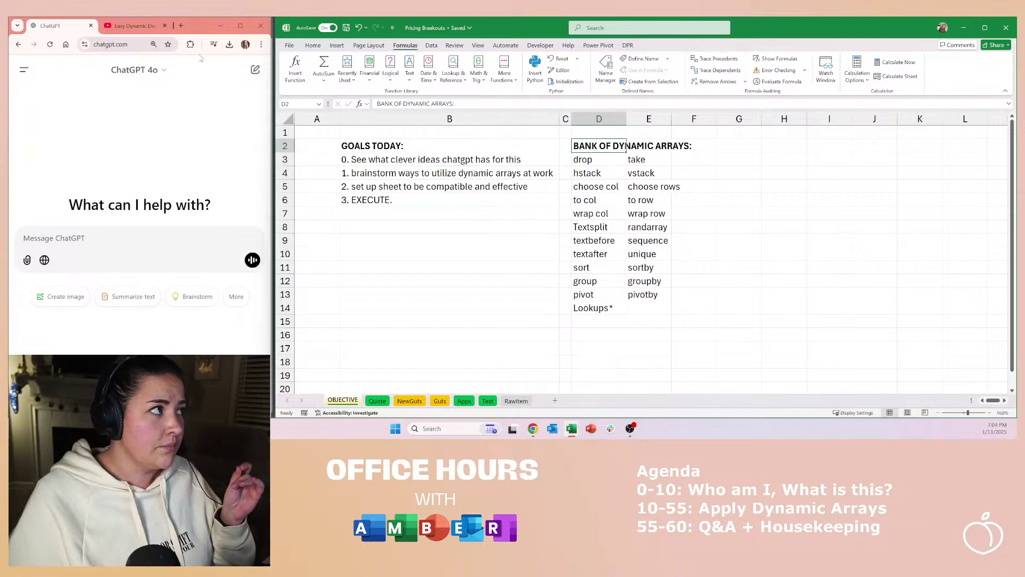
# Step: Open the Full Stack Modeller site in a new browser tab and give it its own maximized window
pyautogui.click(182, 25)
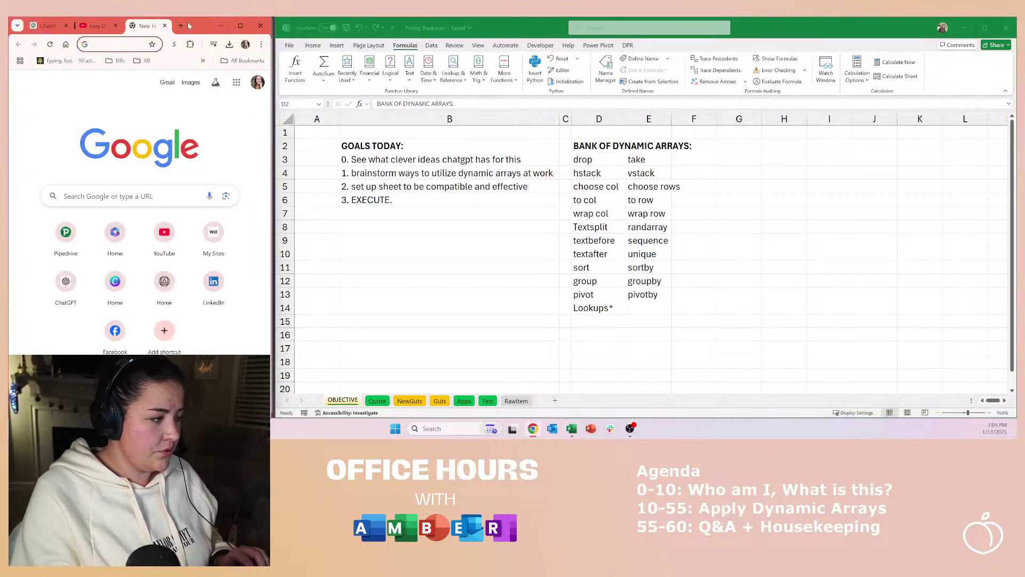
pyautogui.write('full')
pyautogui.press('Return')
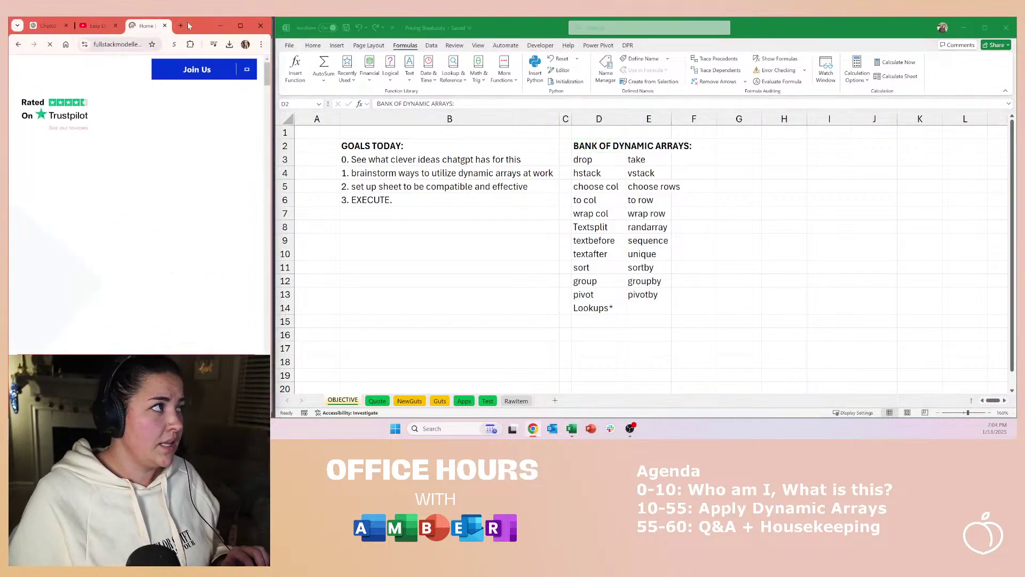
pyautogui.click(184, 75)
pyautogui.moveTo(184, 75); pyautogui.dragTo(374, 19)
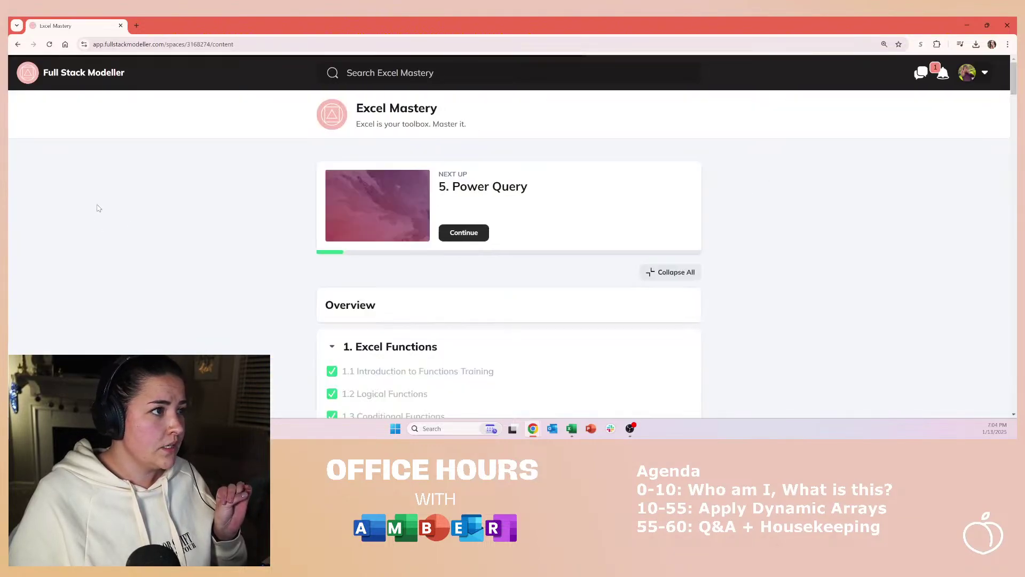
# Step: Open lesson 1.09 Dynamic Arrays in the Excel Mastery course at 100% page zoom and look through it
pyautogui.scroll(-3, 72, 294)
pyautogui.scroll(-3, 72, 294)
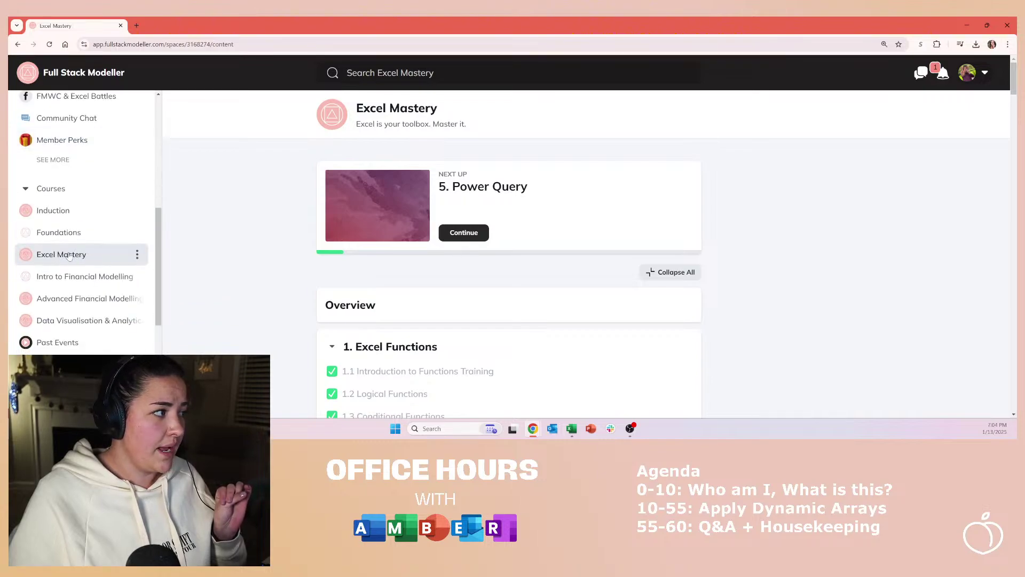
pyautogui.hotkey('ctrl', '0')
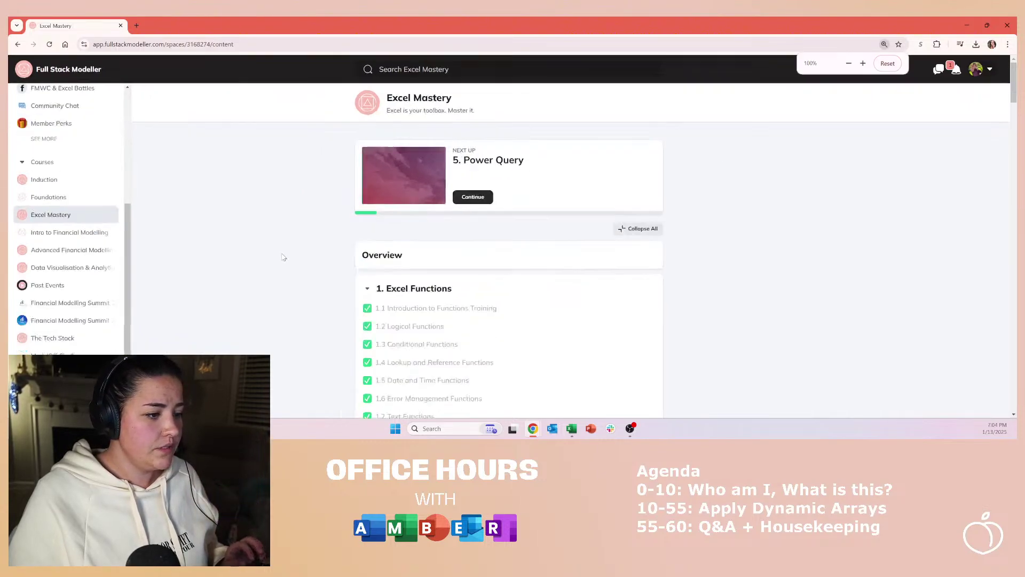
pyautogui.scroll(-4, 348, 249)
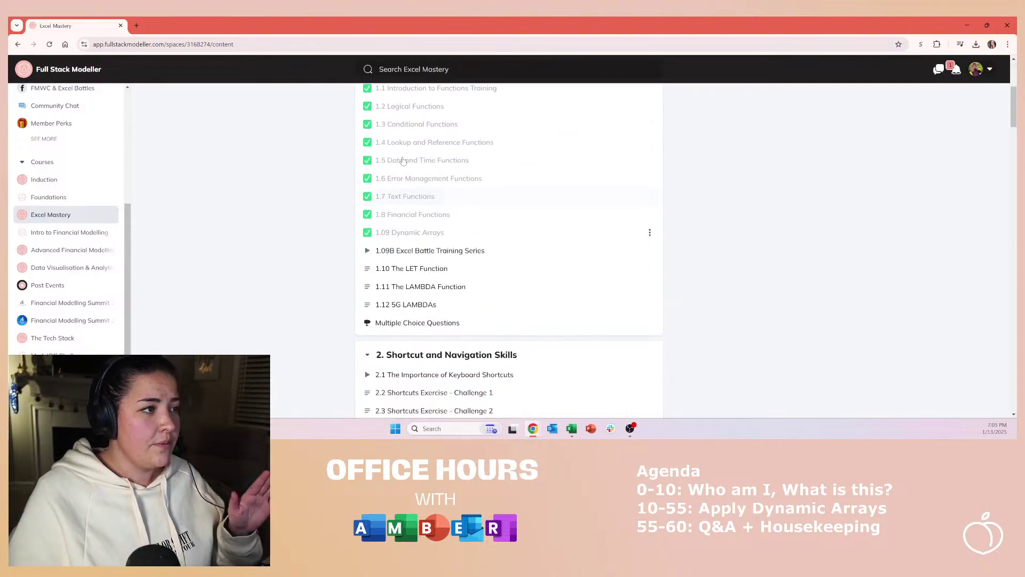
pyautogui.scroll(2, 426, 153)
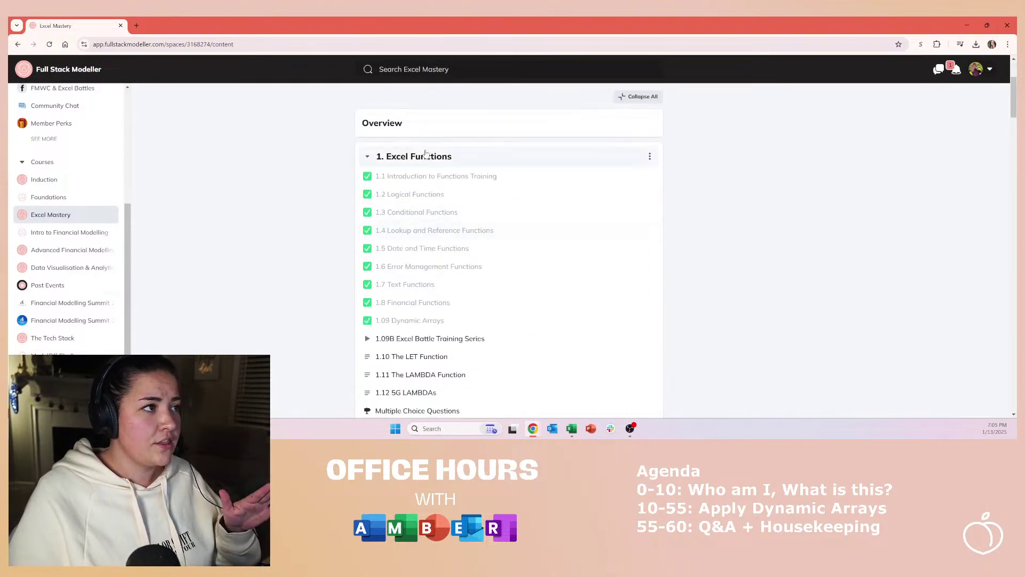
pyautogui.click(422, 320)
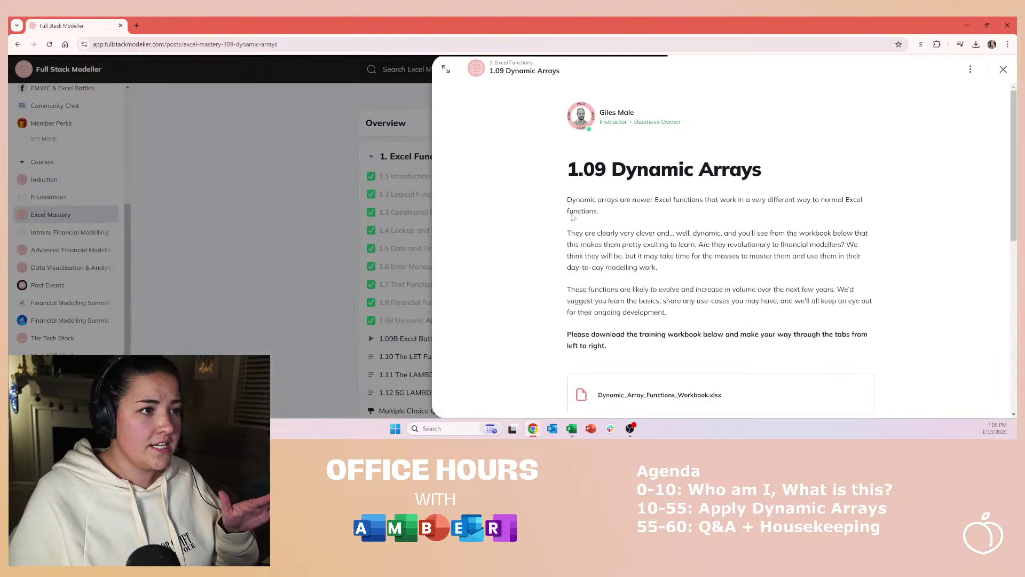
pyautogui.scroll(-1, 716, 288)
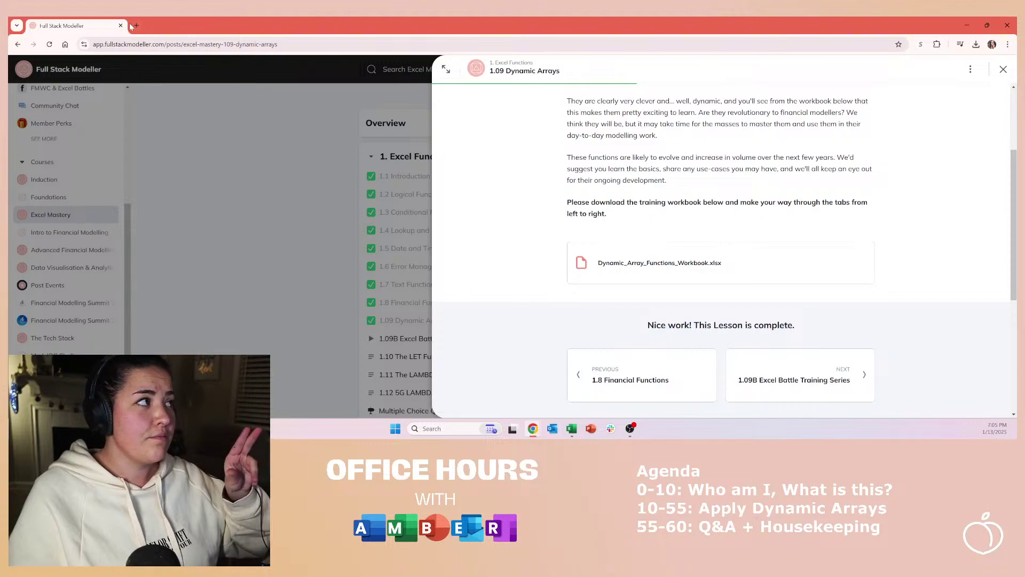
pyautogui.moveTo(81, 32); pyautogui.dragTo(141, 149)
pyautogui.click(137, 148)
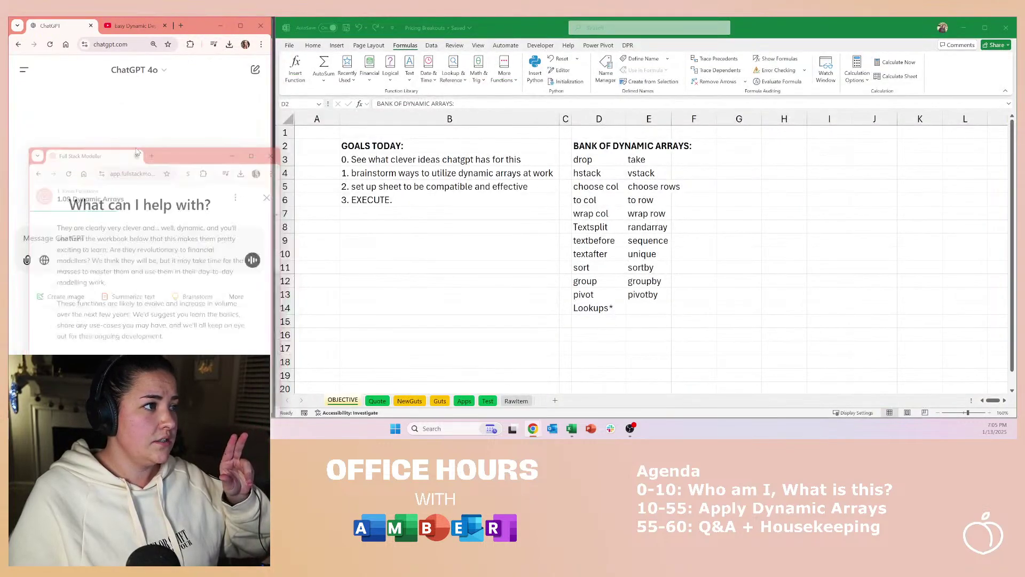
# Step: Select the dynamic array functions listed in D3:E14, and switch to the open dynamic array training workbook
pyautogui.click(598, 148)
pyautogui.moveTo(596, 160); pyautogui.dragTo(639, 311)
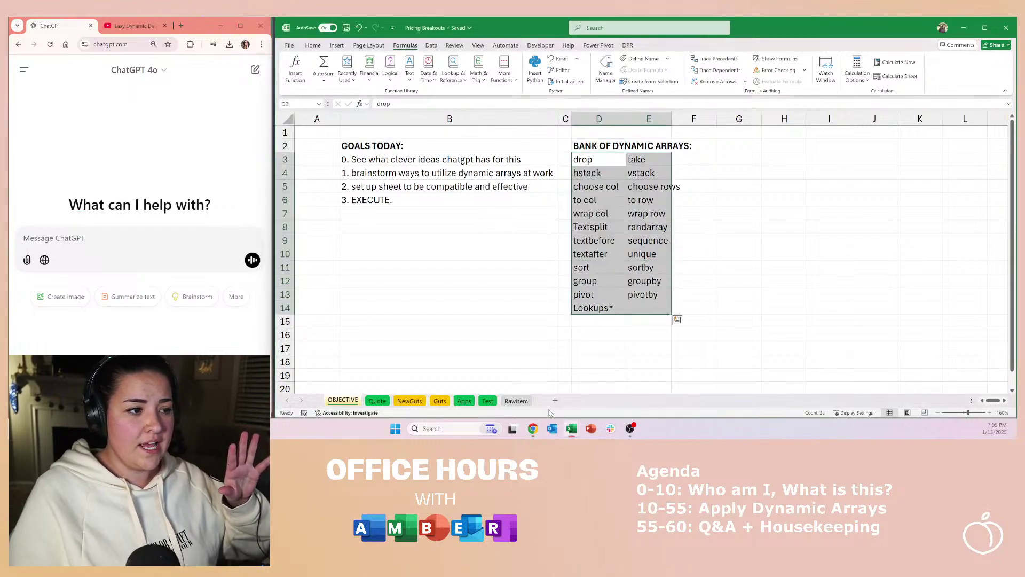
pyautogui.moveTo(569, 431)
pyautogui.click(601, 406)
pyautogui.click(149, 227)
# Step: Page through the training workbook's sheets up to the TOCOL & TOROW functions, and return to the Solutions sheet
pyautogui.hotkey('ctrl', 'pagedown')
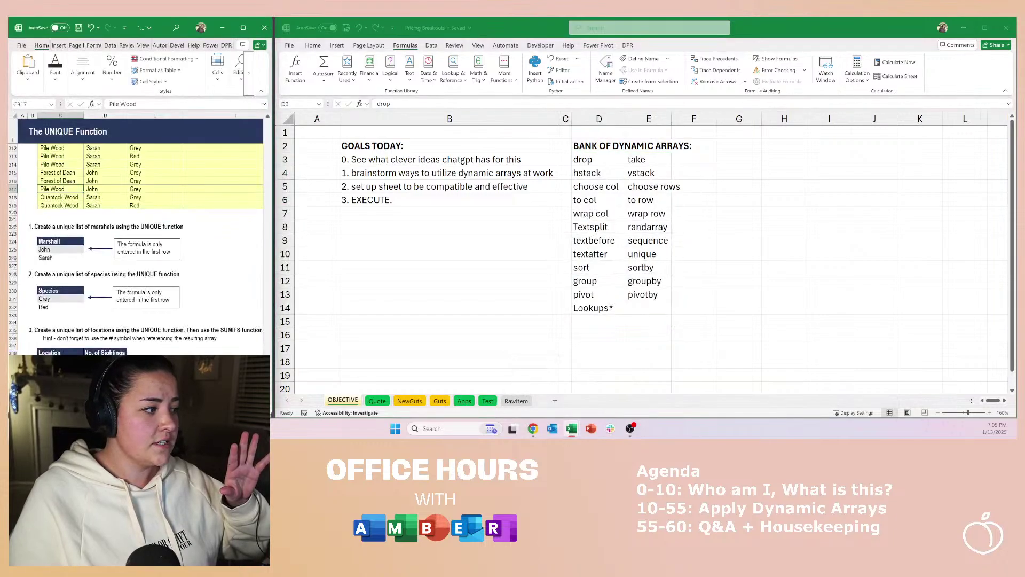
pyautogui.hotkey('ctrl', 'pagedown')
pyautogui.hotkey('ctrl', 'pagedown')
pyautogui.hotkey('ctrl', 'pagedown')
pyautogui.hotkey('ctrl', 'pagedown')
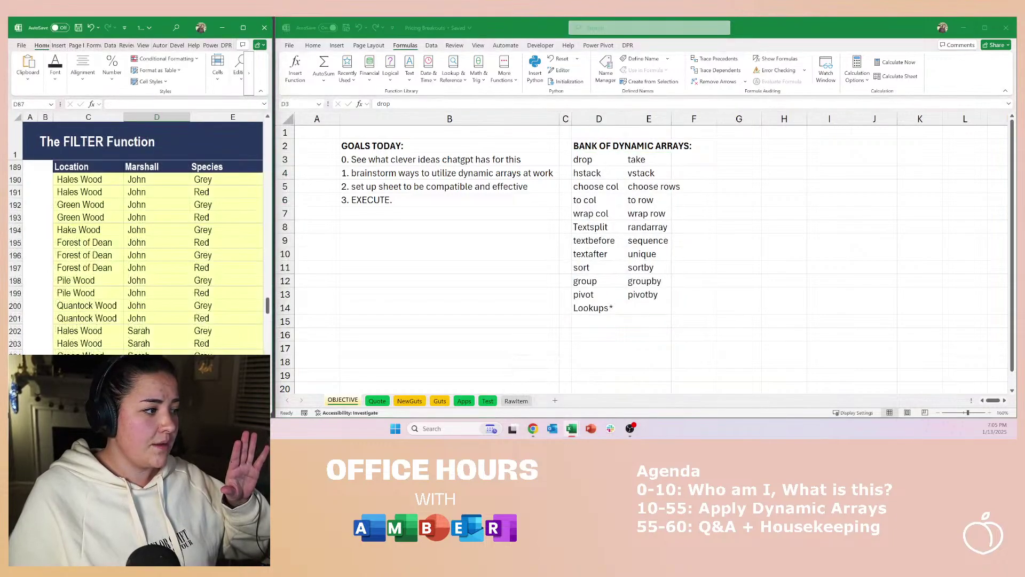
pyautogui.hotkey('ctrl', 'pagedown')
pyautogui.hotkey('ctrl', 'pagedown')
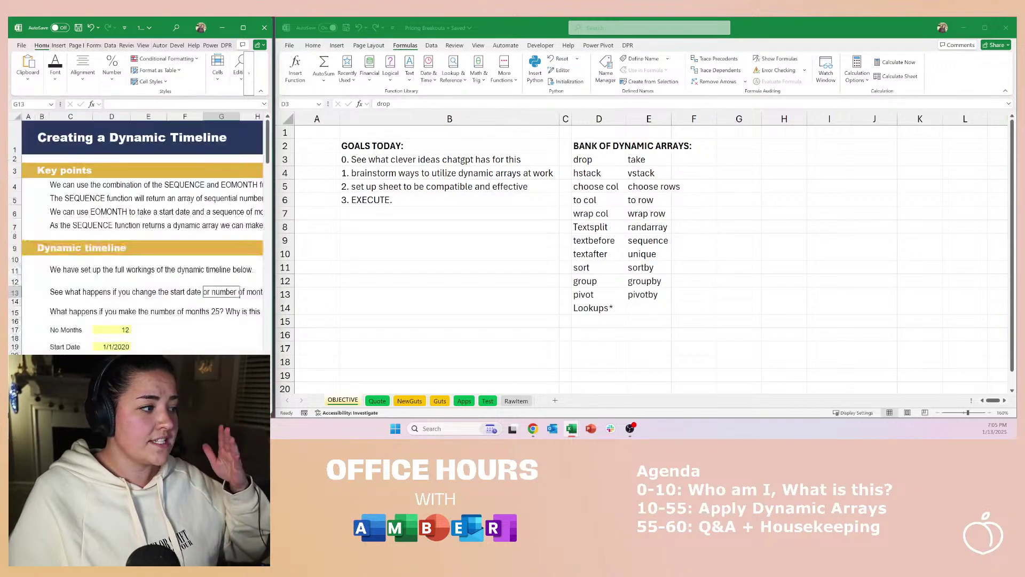
pyautogui.hotkey('ctrl', 'pagedown')
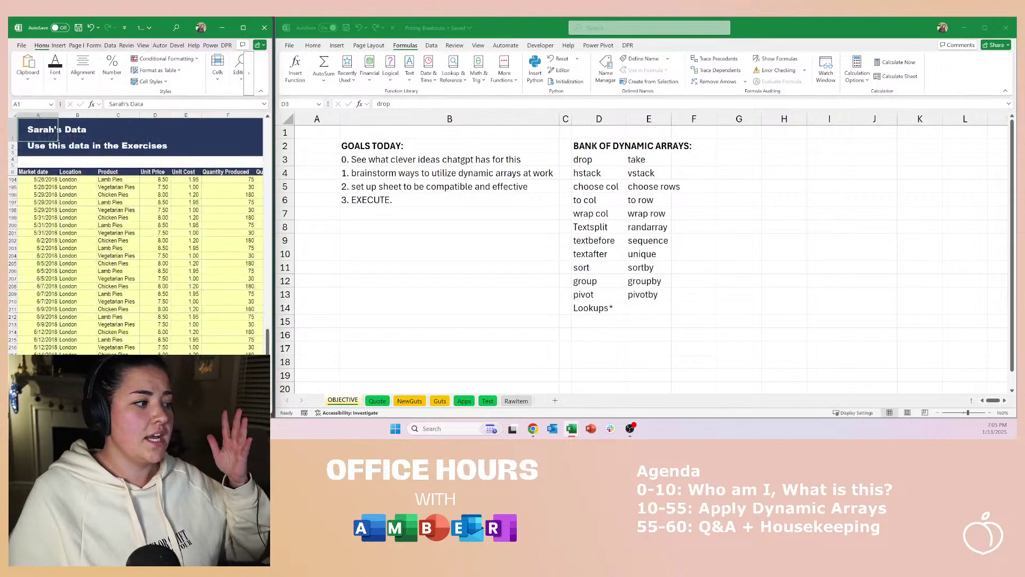
pyautogui.hotkey('ctrl', 'pagedown')
pyautogui.hotkey('ctrl', 'pagedown')
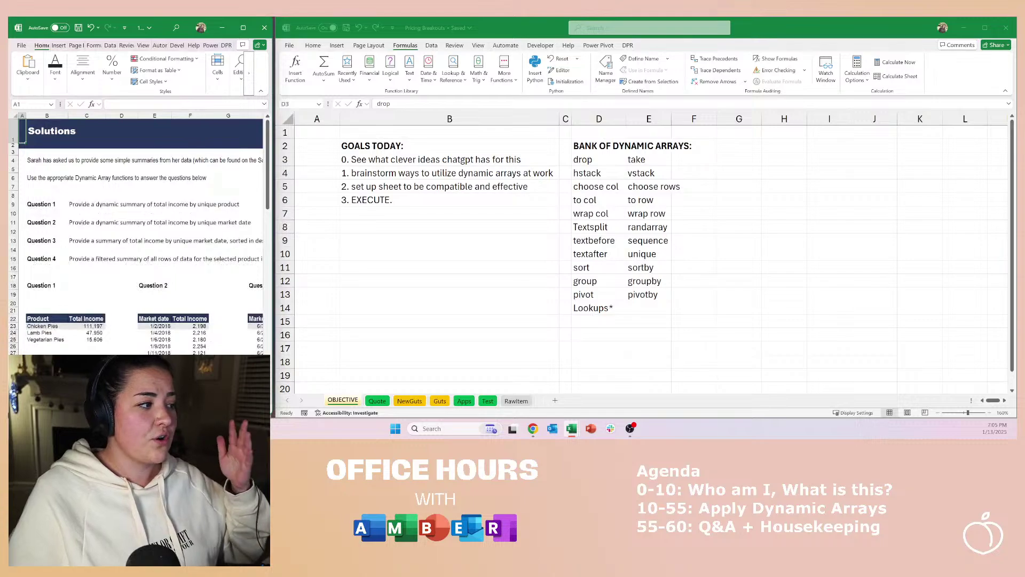
pyautogui.hotkey('ctrl', 'pagedown')
pyautogui.hotkey('ctrl', 'pagedown')
pyautogui.hotkey('ctrl', 'pagedown')
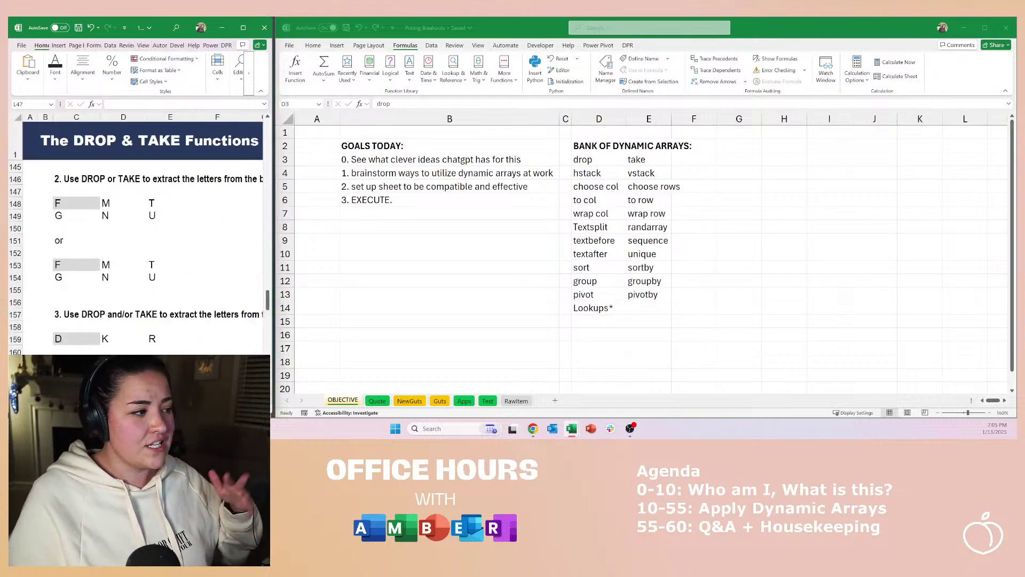
pyautogui.hotkey('ctrl', 'pagedown')
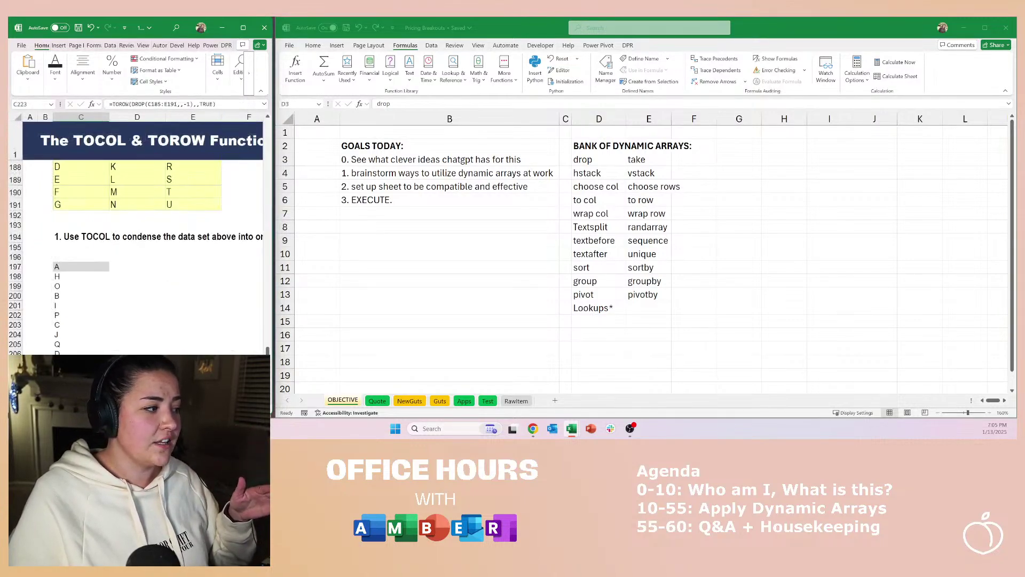
pyautogui.hotkey('ctrl', 'pageup')
pyautogui.hotkey('ctrl', 'pageup')
pyautogui.hotkey('ctrl', 'pageup')
pyautogui.hotkey('ctrl', 'pageup')
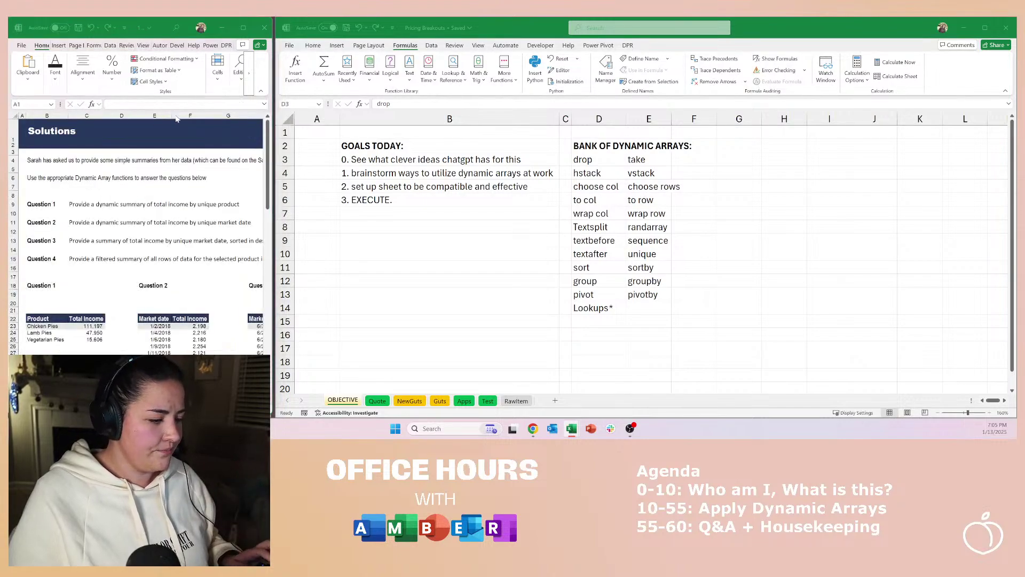
pyautogui.hotkey('alt', 'Tab')
# Step: Review the bank of dynamic array functions and the ChatGPT goal on the OBJECTIVE sheet
pyautogui.click(453, 250)
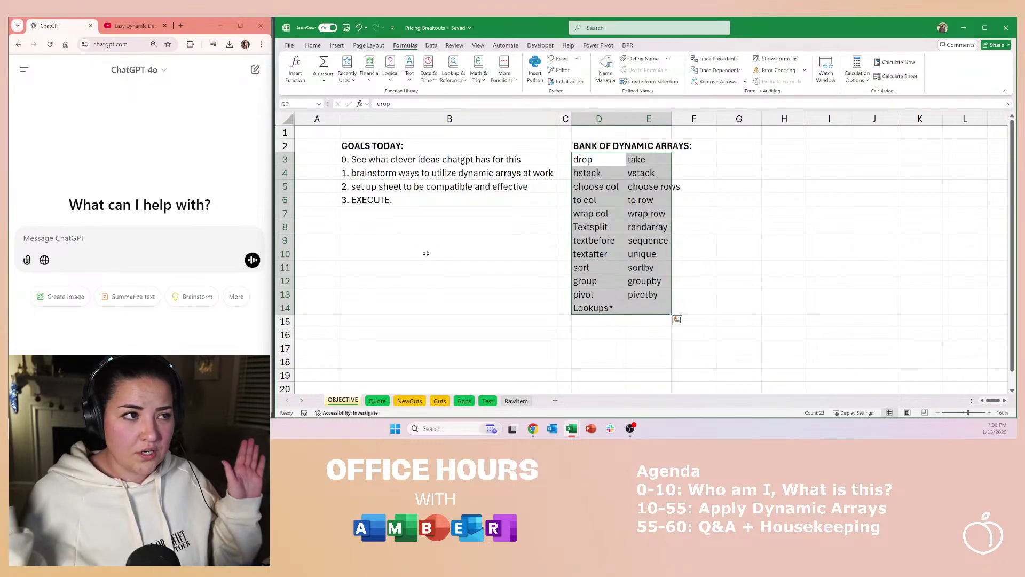
pyautogui.click(609, 226)
pyautogui.moveTo(610, 163); pyautogui.dragTo(661, 326)
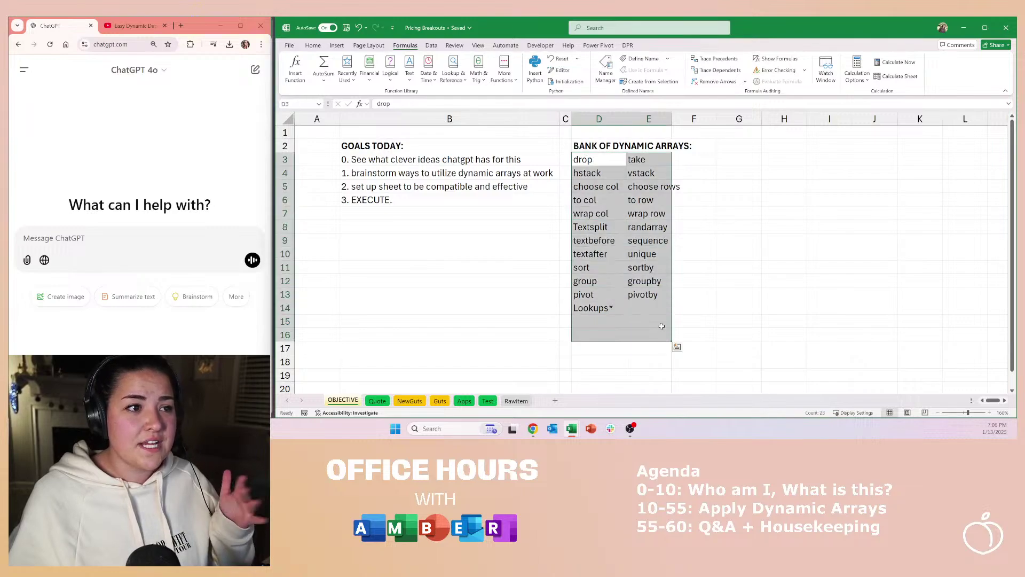
pyautogui.click(650, 316)
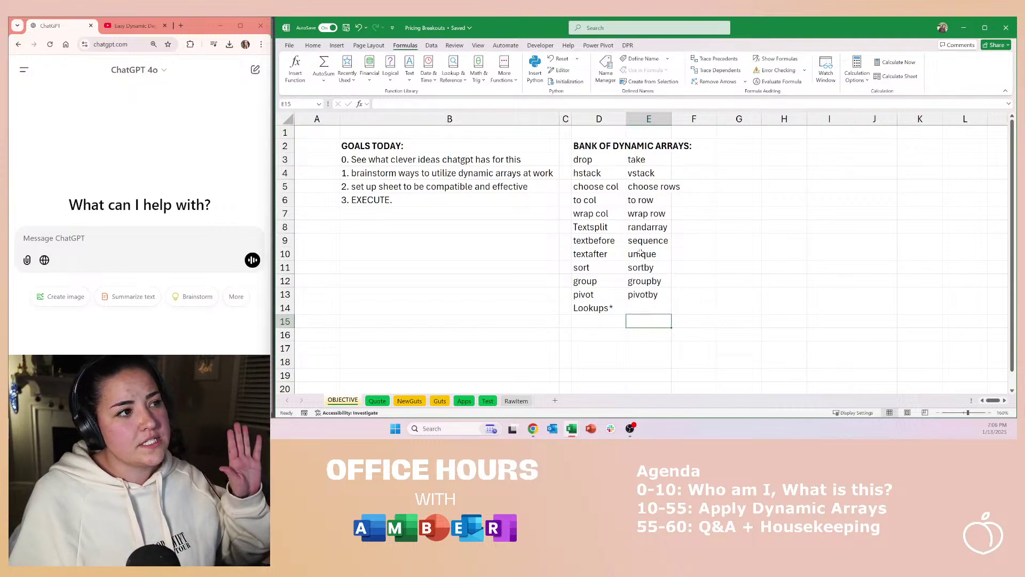
pyautogui.click(526, 242)
pyautogui.moveTo(598, 160); pyautogui.dragTo(641, 314)
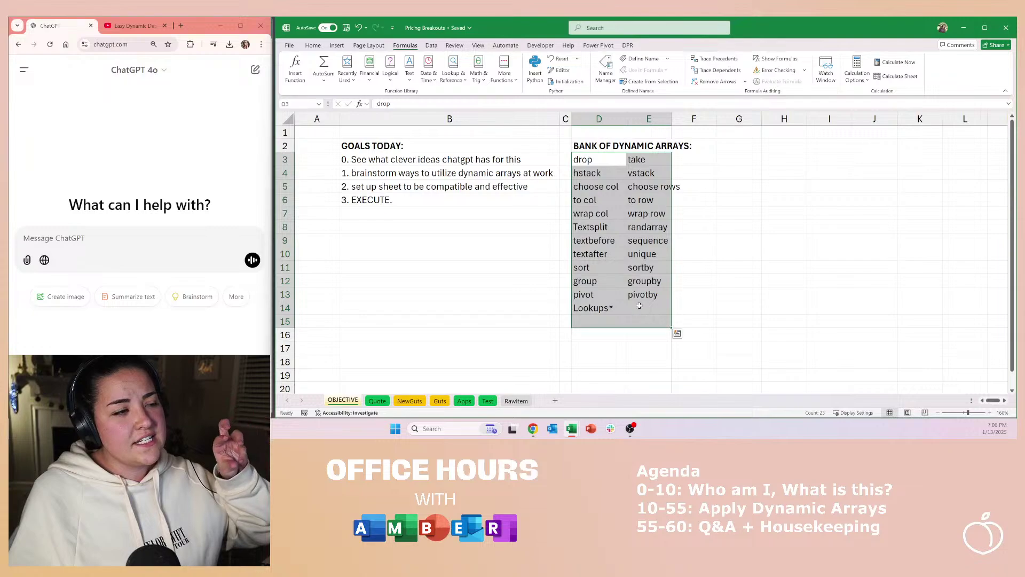
pyautogui.click(641, 309)
pyautogui.moveTo(599, 173); pyautogui.dragTo(641, 309)
pyautogui.click(641, 309)
pyautogui.click(604, 303)
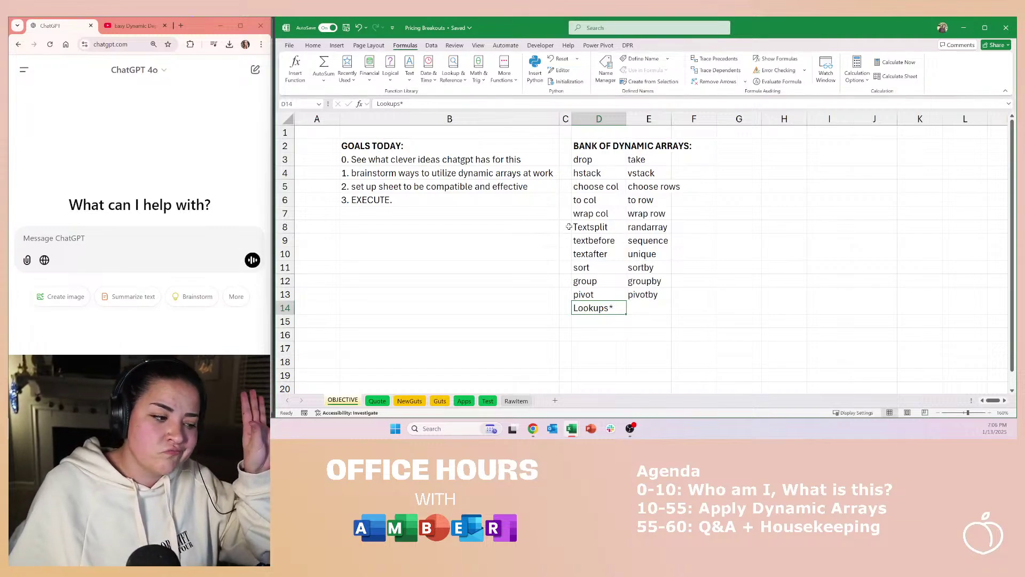
pyautogui.click(508, 228)
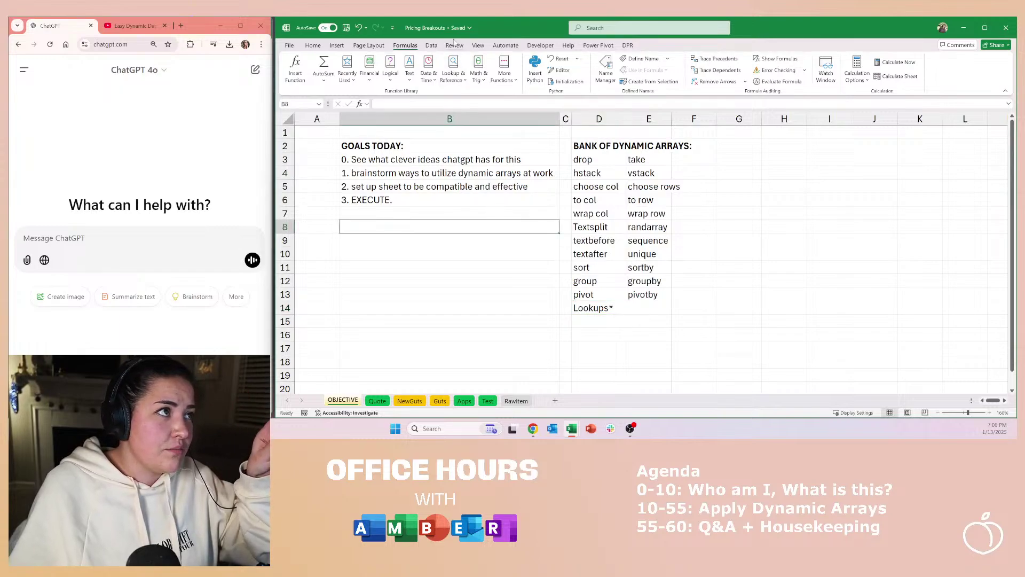
pyautogui.click(498, 250)
pyautogui.click(462, 162)
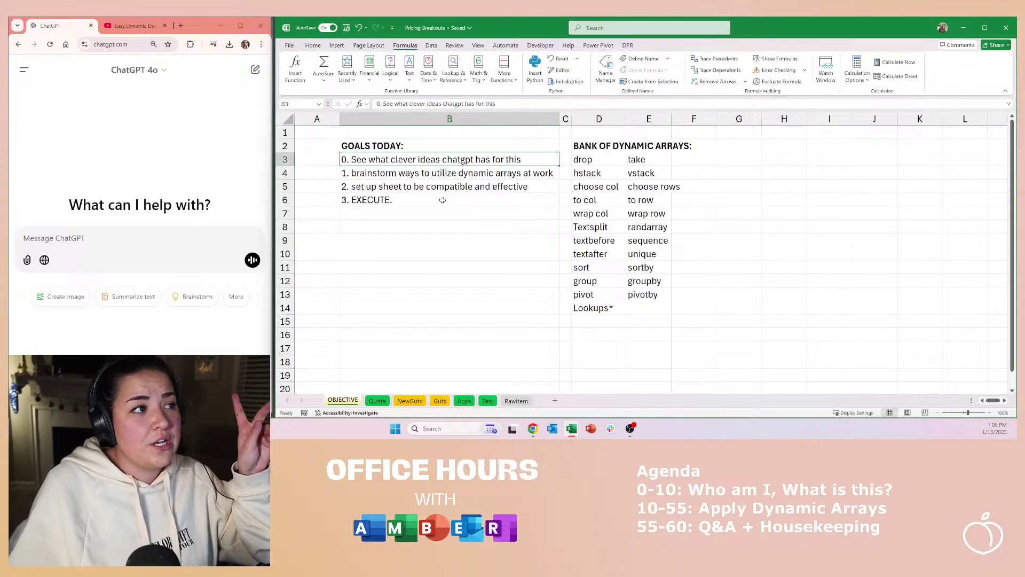
pyautogui.click(208, 237)
pyautogui.click(207, 237)
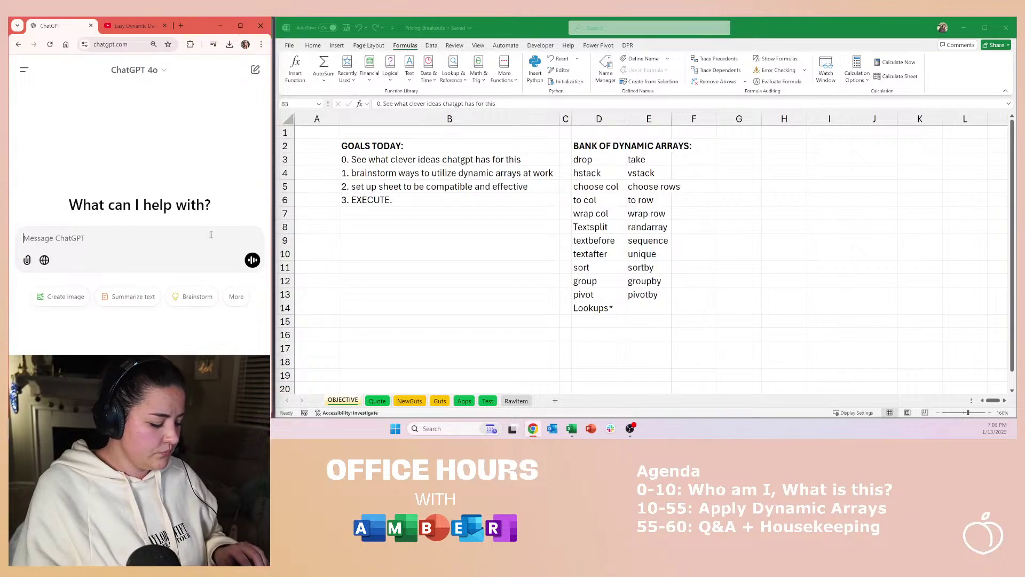
pyautogui.write('i want to uti')
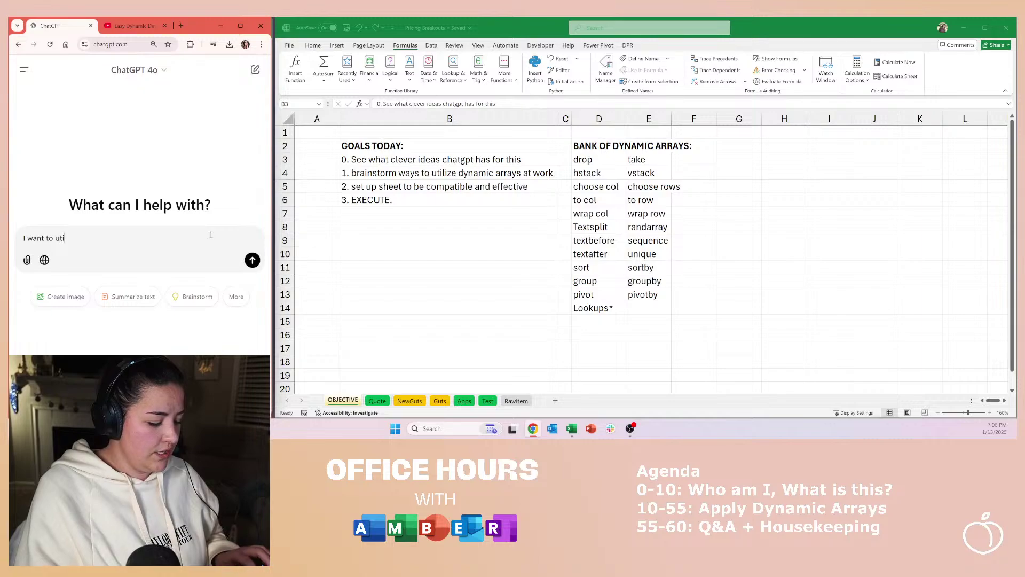
pyautogui.write('lize dynamic arrays to')
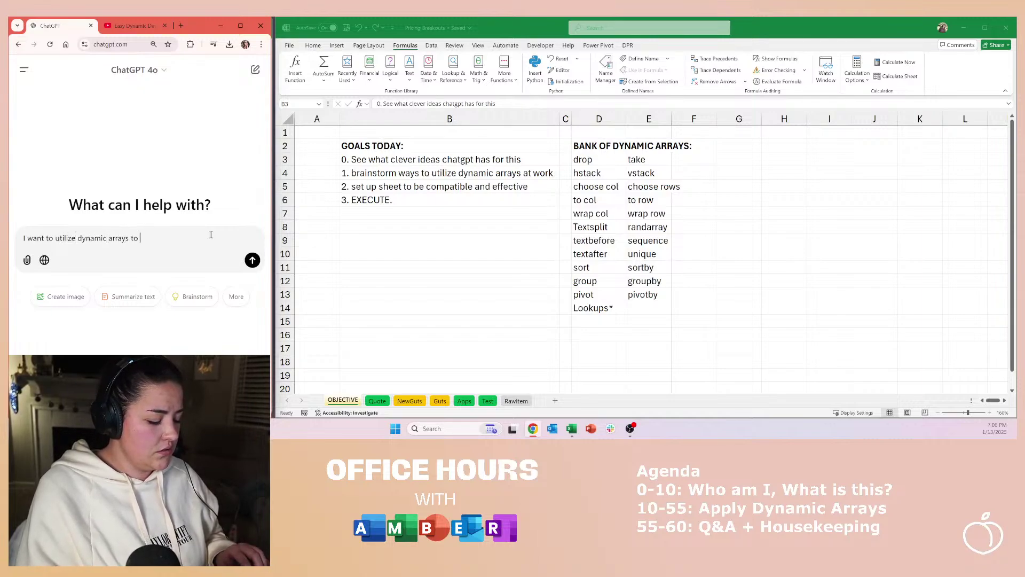
pyautogui.hotkey('ctrl', 'a')
pyautogui.press('BackSpace')
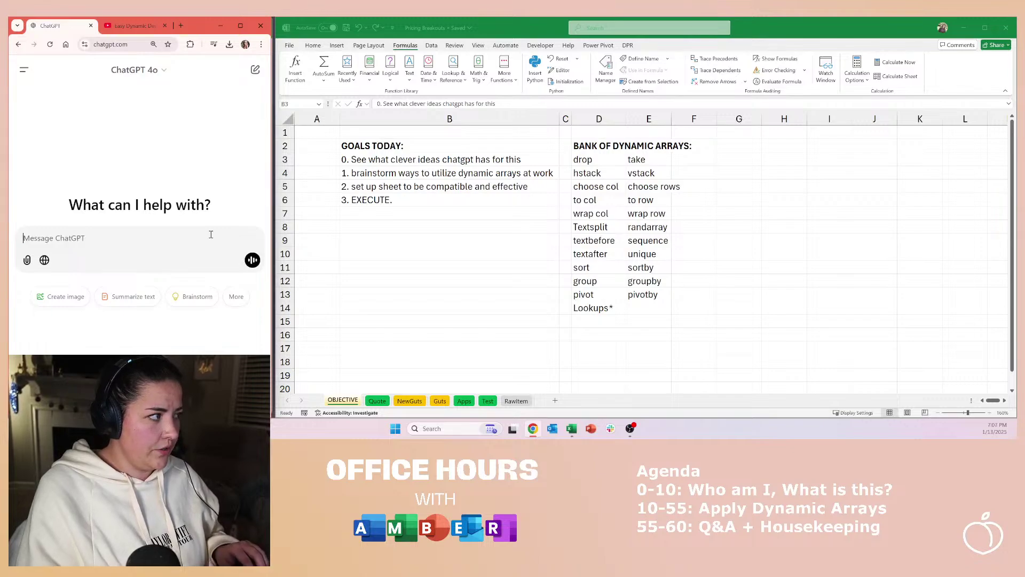
# Step: Ask ChatGPT "What are creative ways to utilize dynamic arrays in a quoting tool?" and view the start of its answer
pyautogui.write('What are creative ways to u')
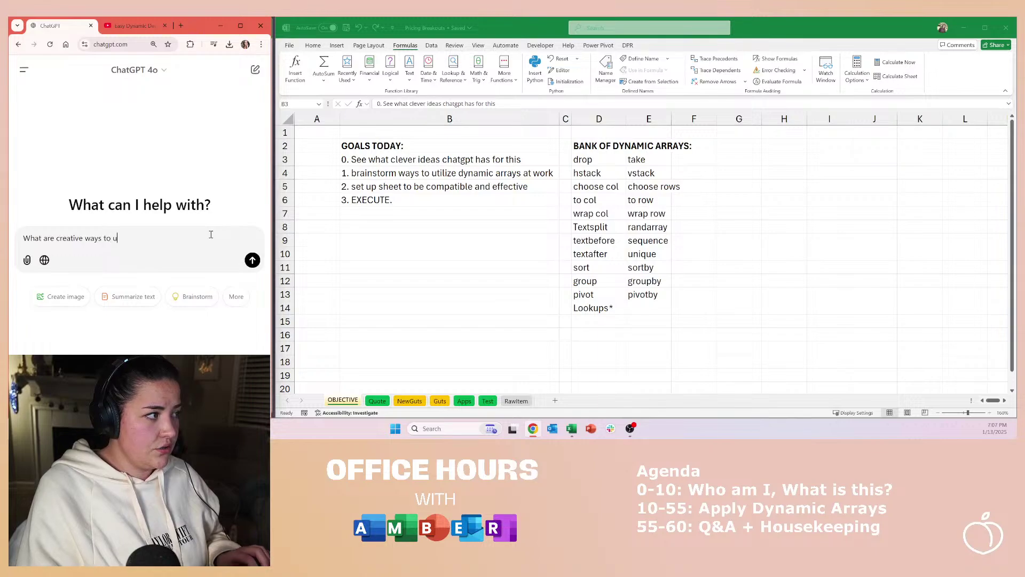
pyautogui.write('tillize dynamic a')
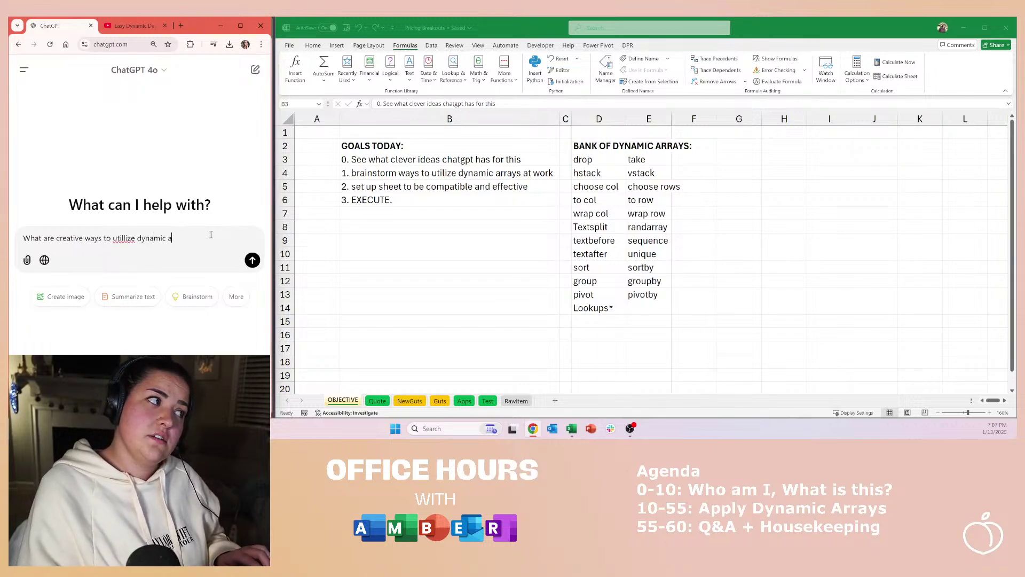
pyautogui.write('rrays in ')
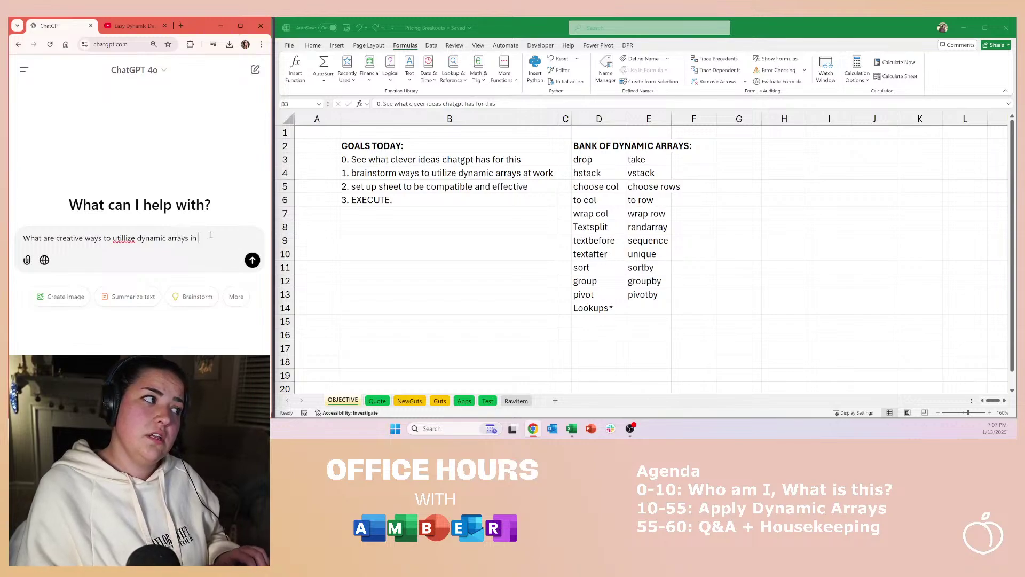
pyautogui.write('a quotingg to')
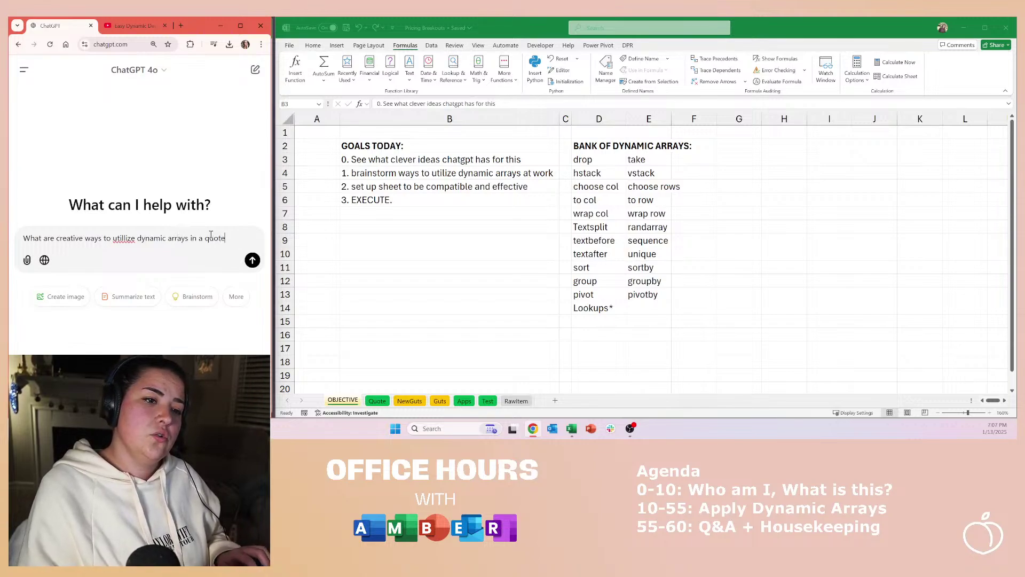
pyautogui.press('BackSpace')
pyautogui.press('BackSpace')
pyautogui.press('BackSpace')
pyautogui.press('BackSpace')
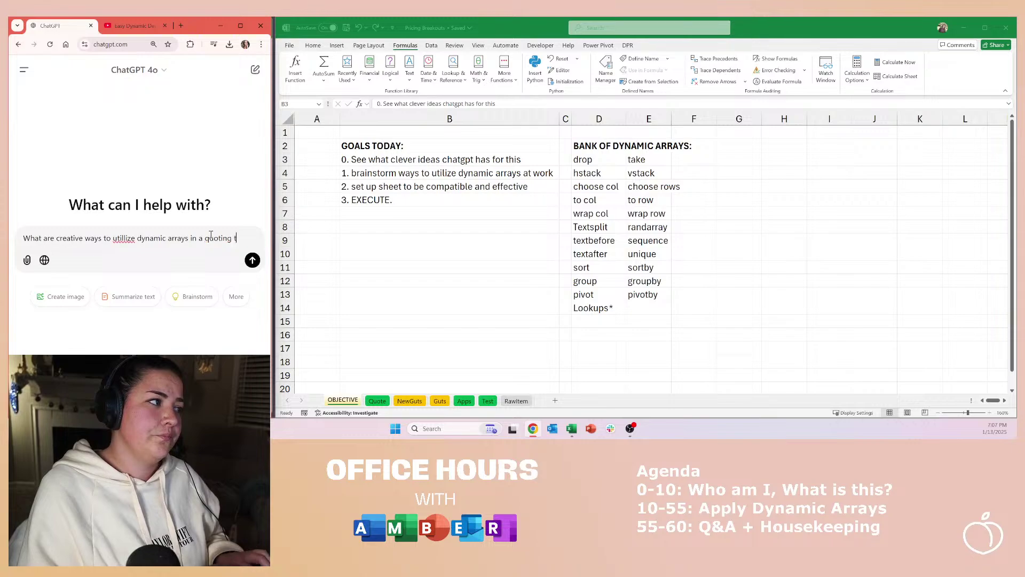
pyautogui.write('tool?')
pyautogui.hotkey('shift', 'Return')
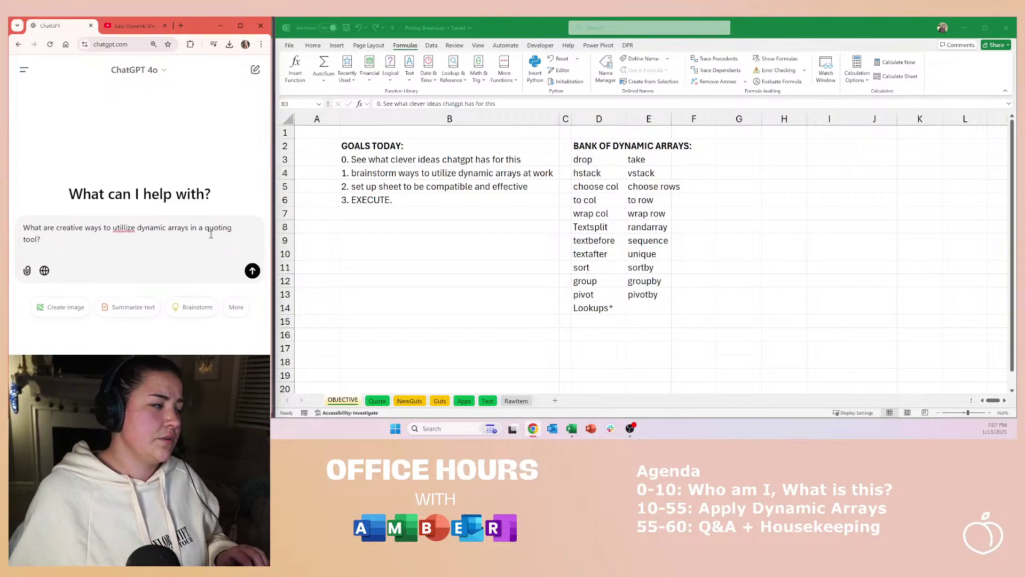
pyautogui.click(252, 270)
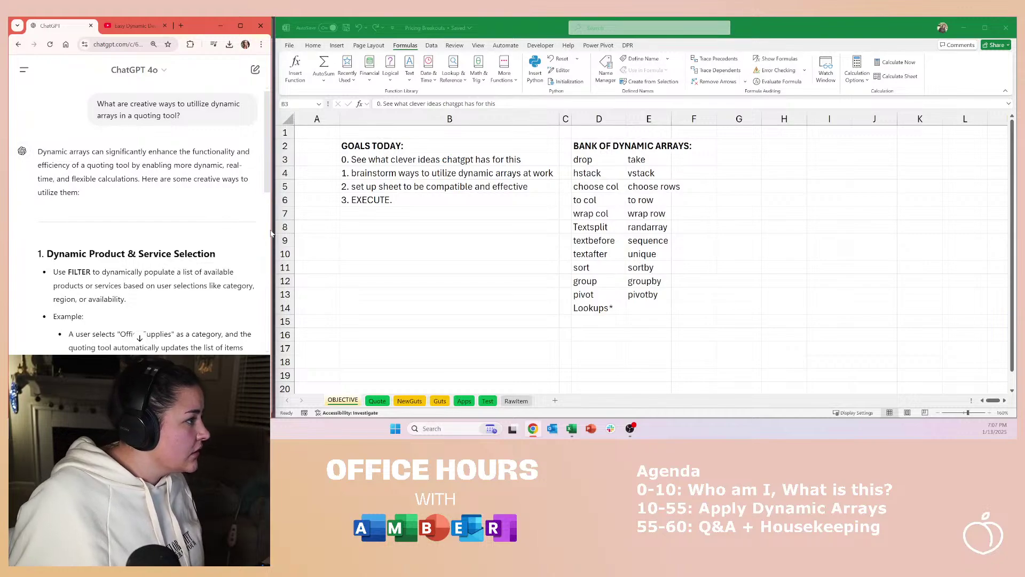
pyautogui.scroll(-2, 203, 257)
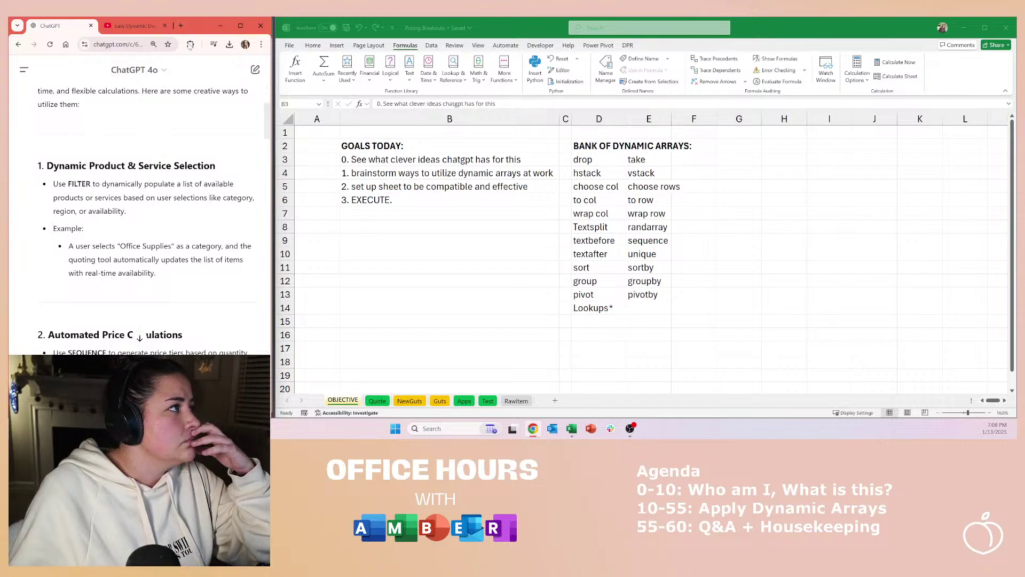
# Step: Open YouTube in a new browser tab and search for lofi beats for studying
pyautogui.click(182, 30)
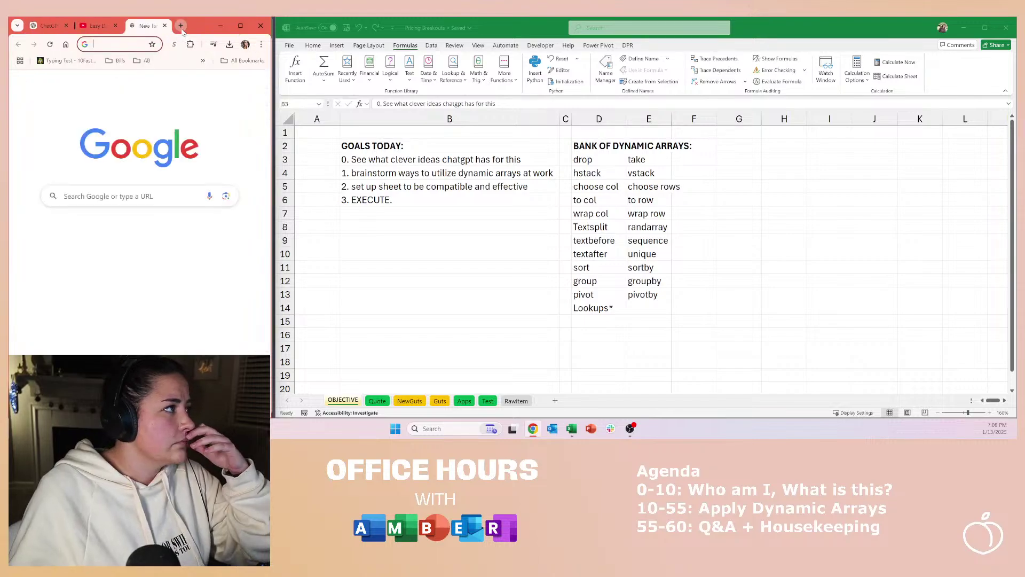
pyautogui.write('youtube')
pyautogui.press('Return')
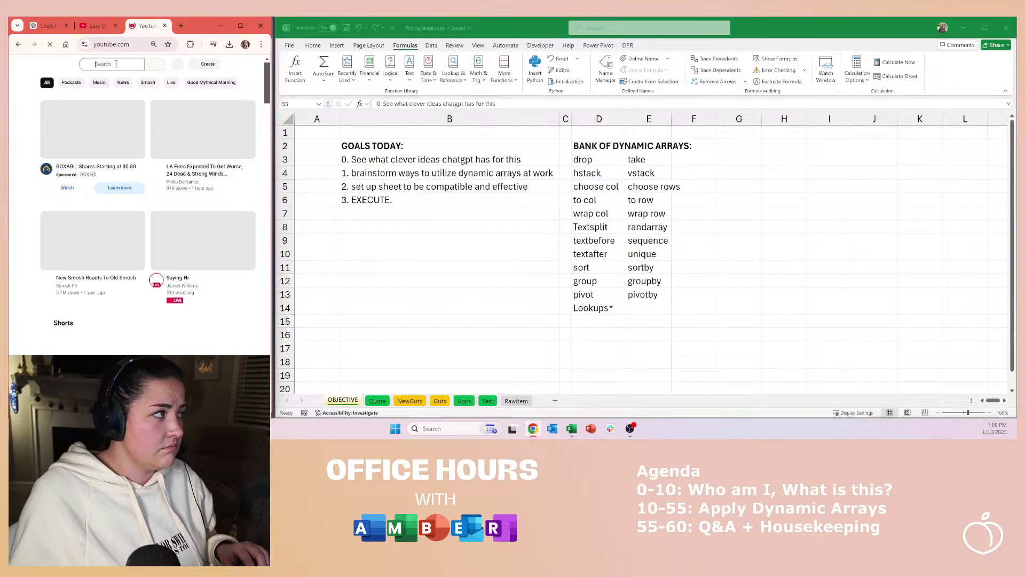
pyautogui.click(116, 64)
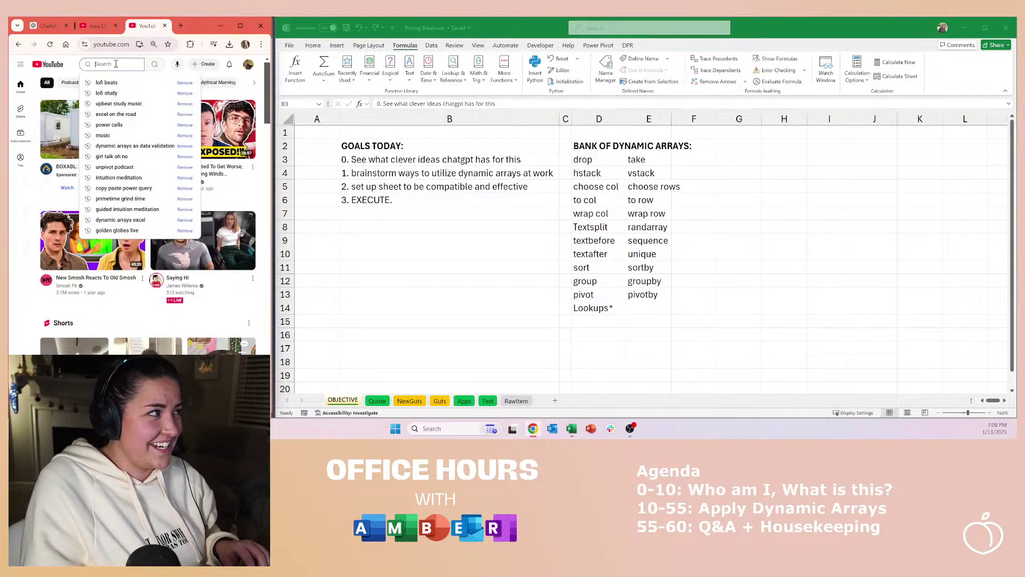
pyautogui.write('lofi beats')
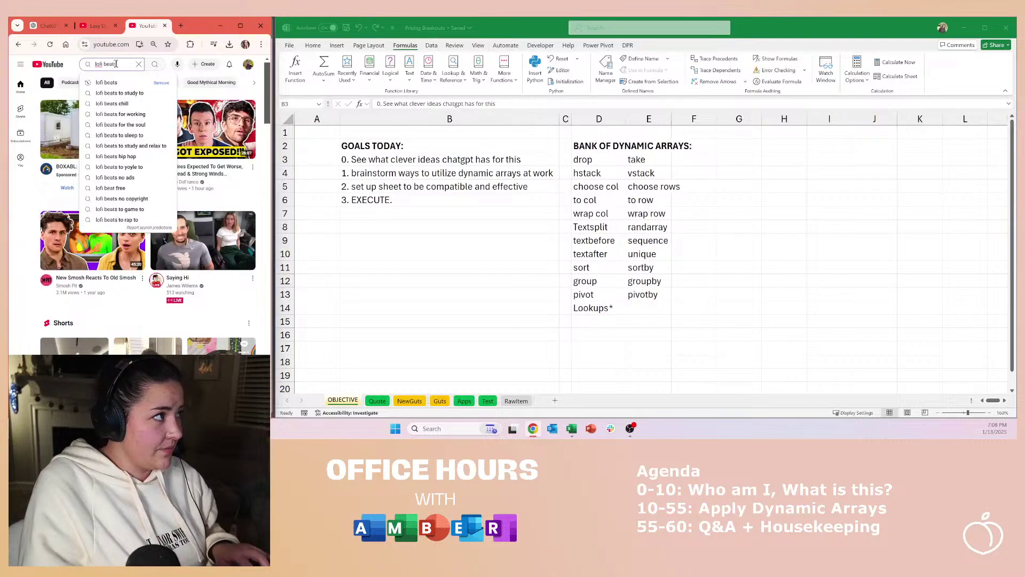
pyautogui.write(' study g')
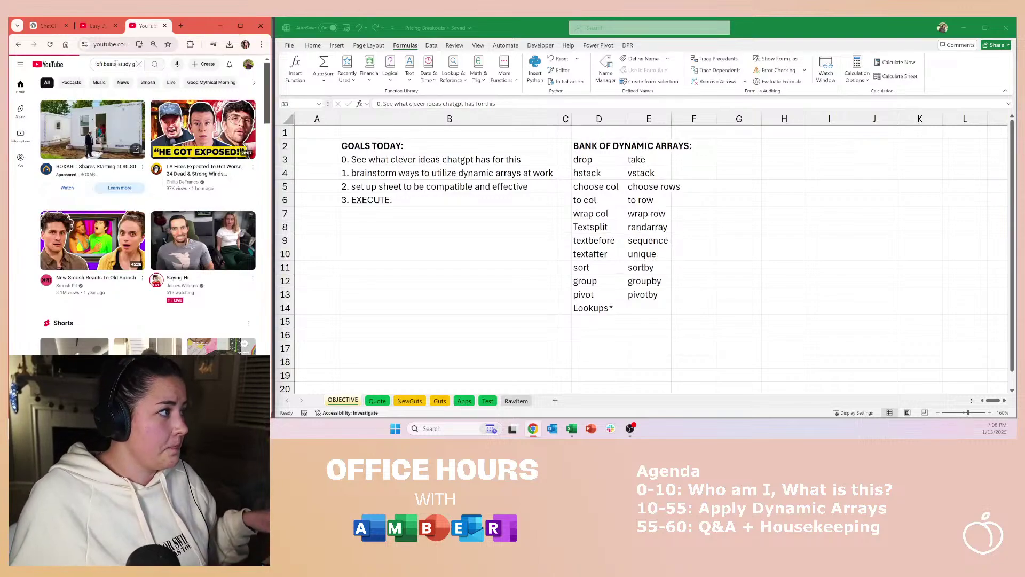
pyautogui.press('Return')
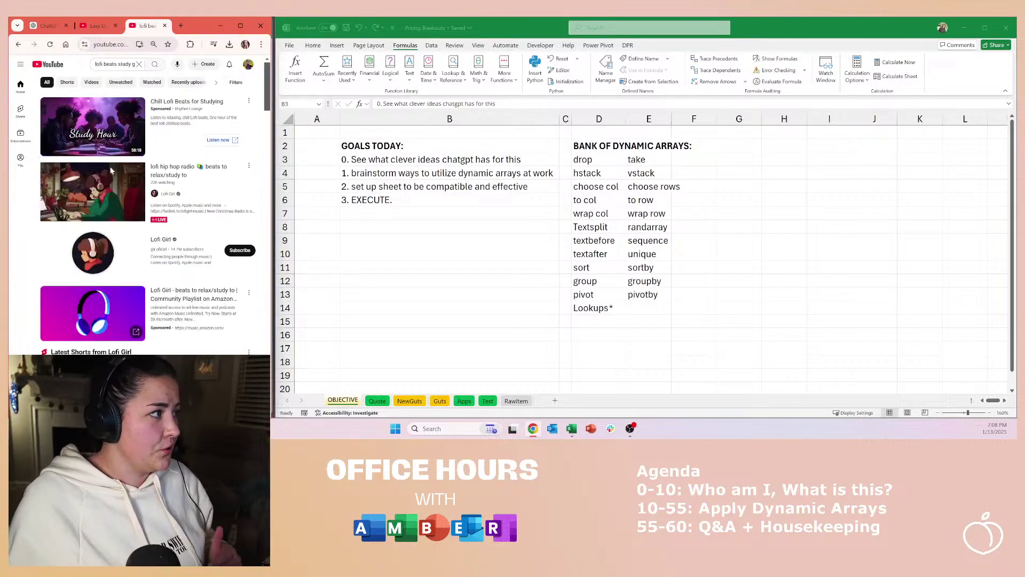
# Step: Play the live lofi hip hop radio stream, skipping the ad and lowering the player volume
pyautogui.click(170, 179)
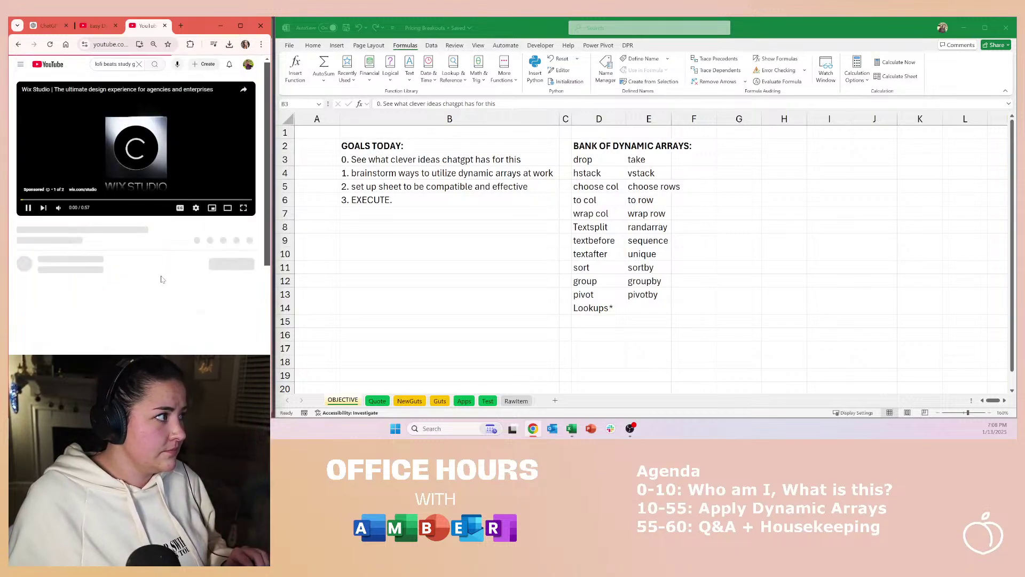
pyautogui.click(70, 209)
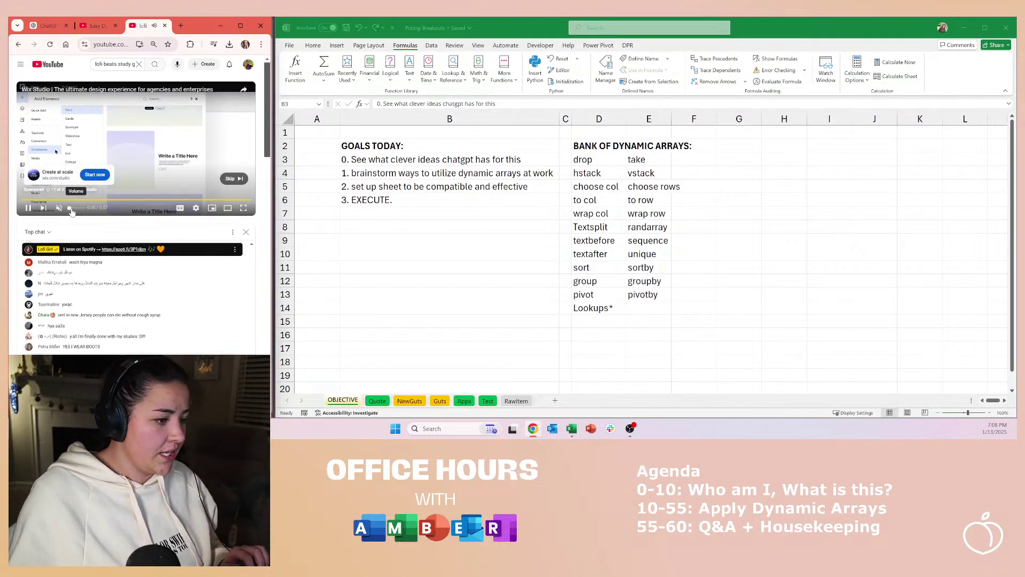
pyautogui.click(235, 183)
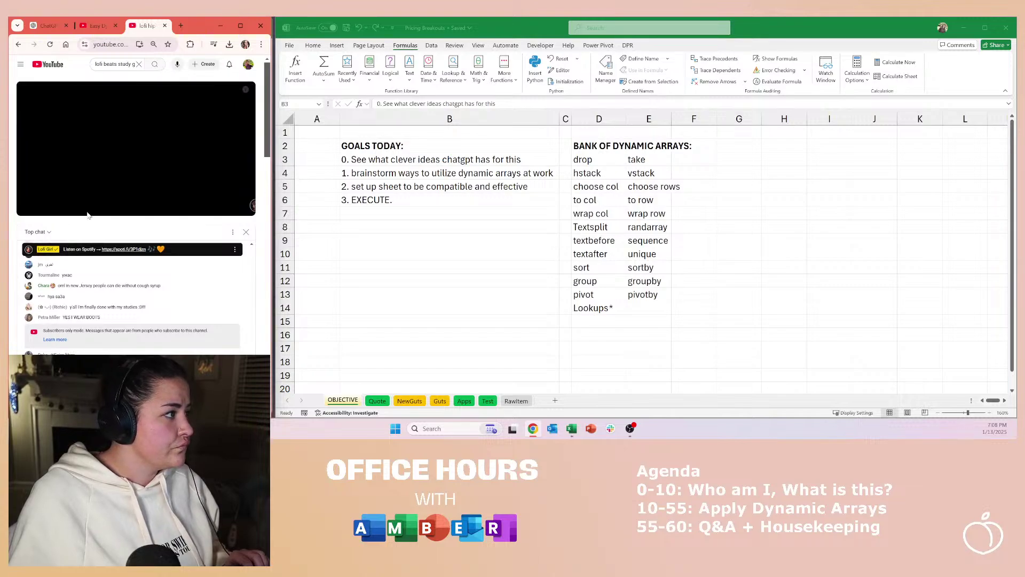
pyautogui.click(72, 209)
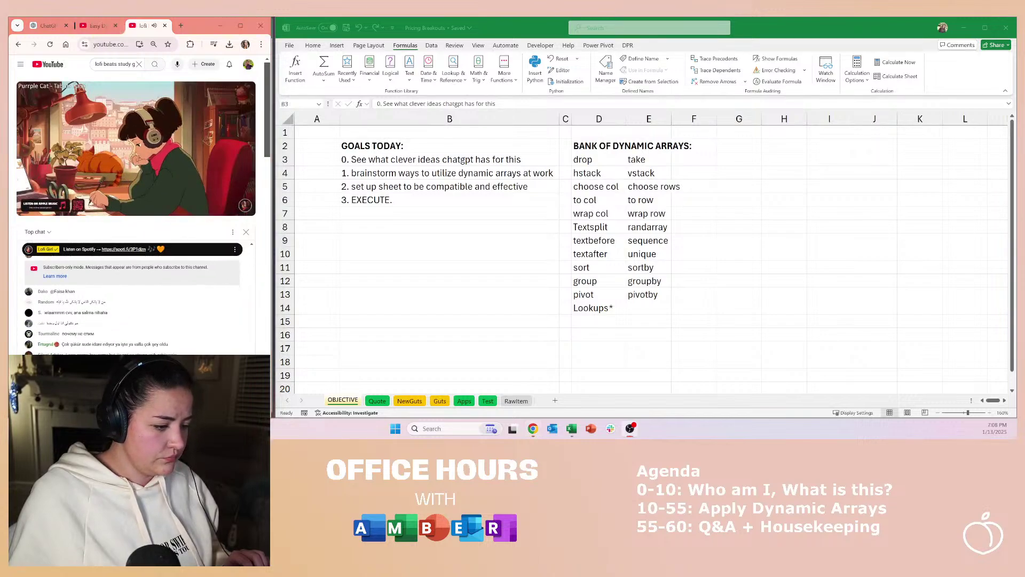
pyautogui.moveTo(147, 124)
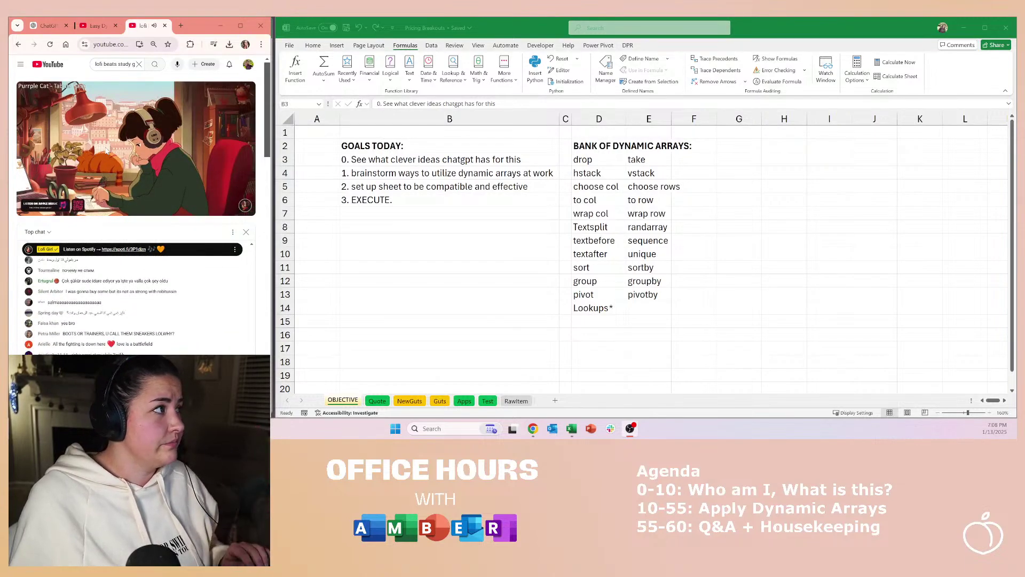
# Step: Return to ChatGPT's answer at a smaller page zoom and note "dynamic data validation" in cell B9 of the OBJECTIVE sheet
pyautogui.click(41, 29)
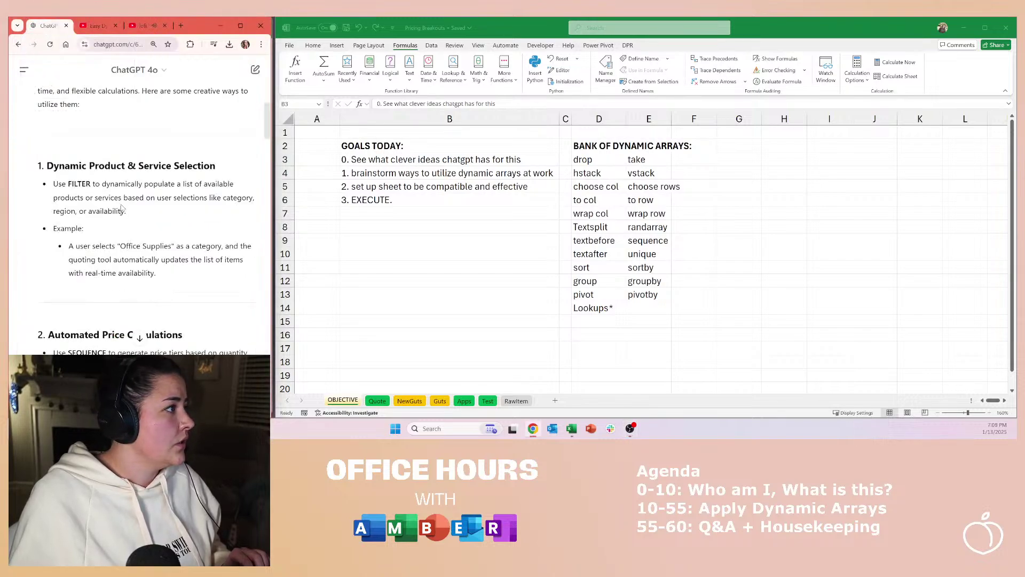
pyautogui.hotkey('ctrl', '-')
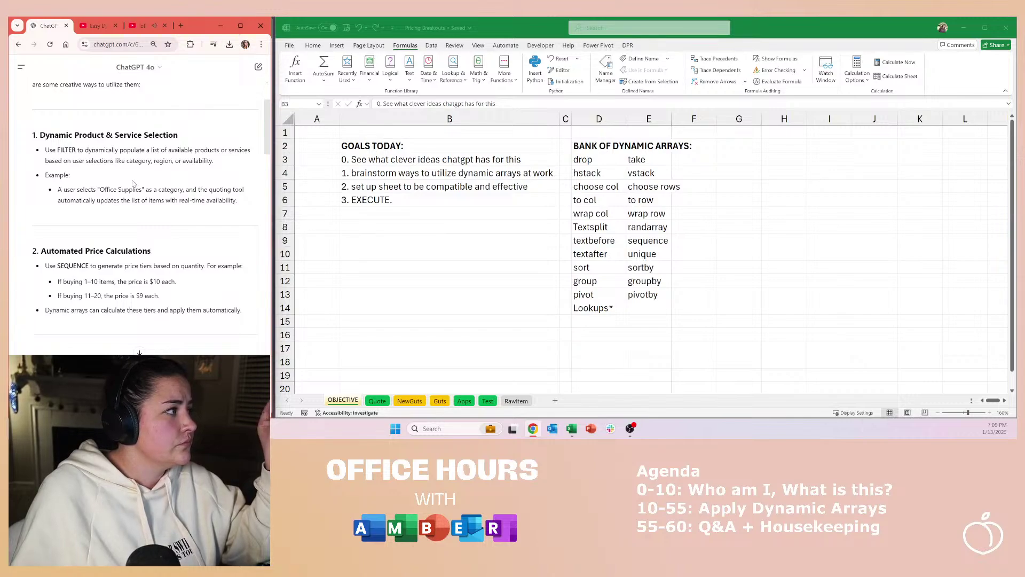
pyautogui.scroll(2, 116, 179)
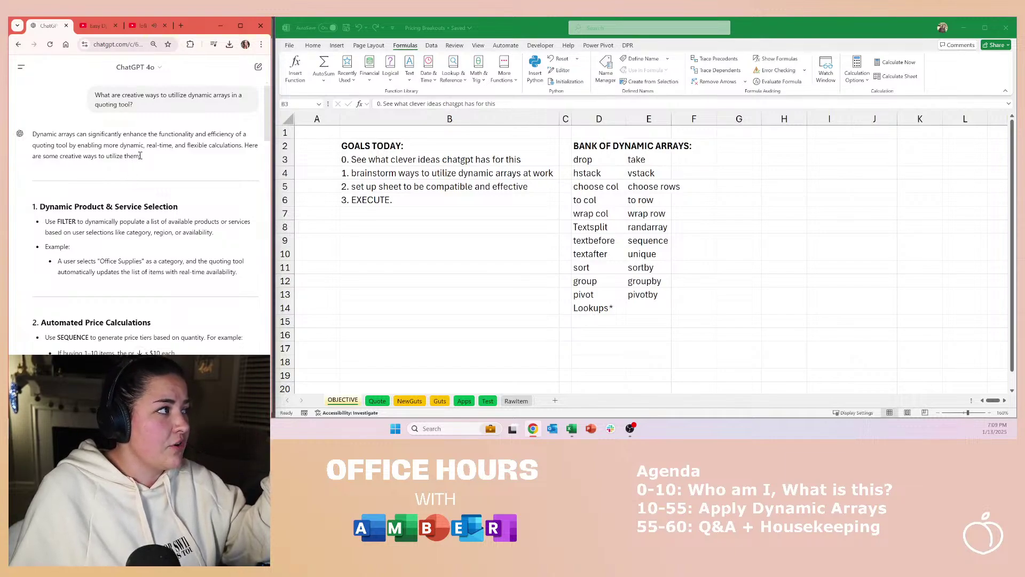
pyautogui.scroll(-3, 139, 164)
pyautogui.scroll(1, 139, 168)
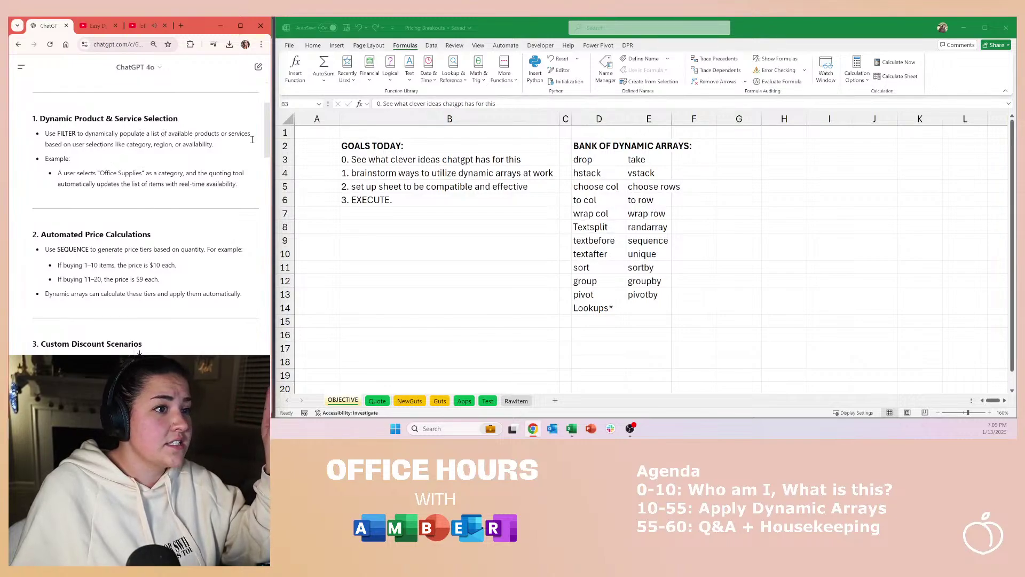
pyautogui.click(355, 242)
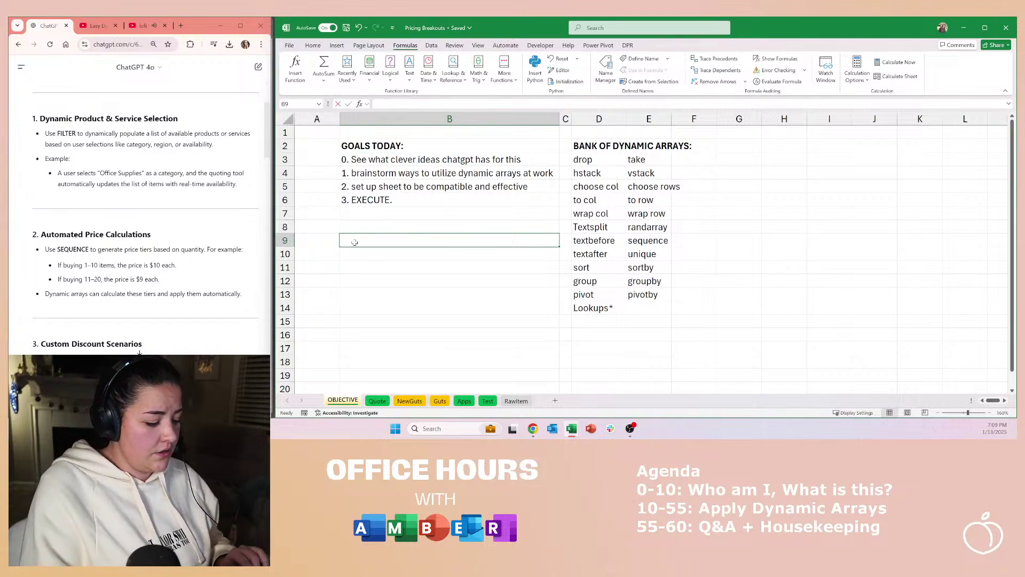
pyautogui.write('dynamic')
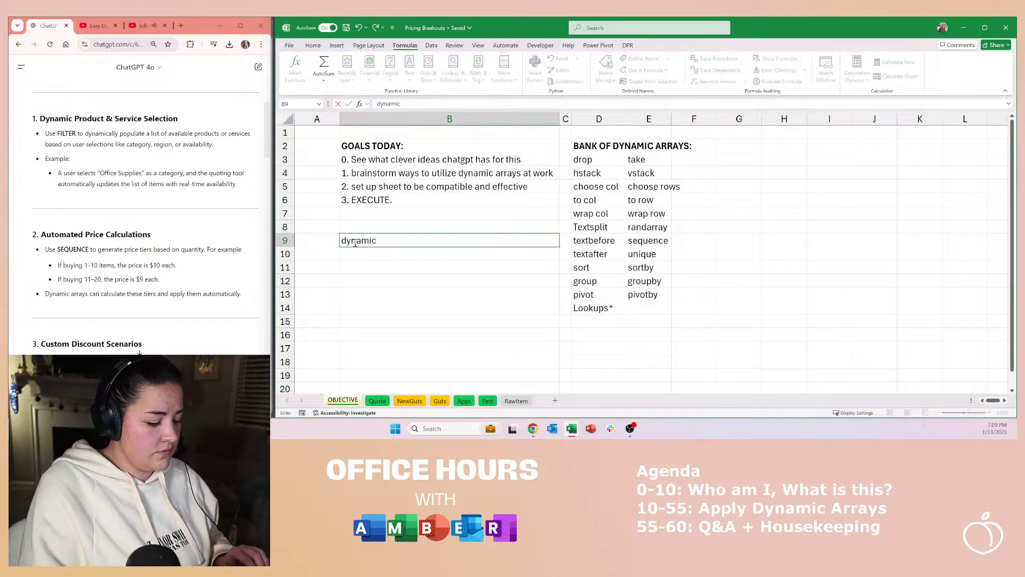
pyautogui.write(' data validation')
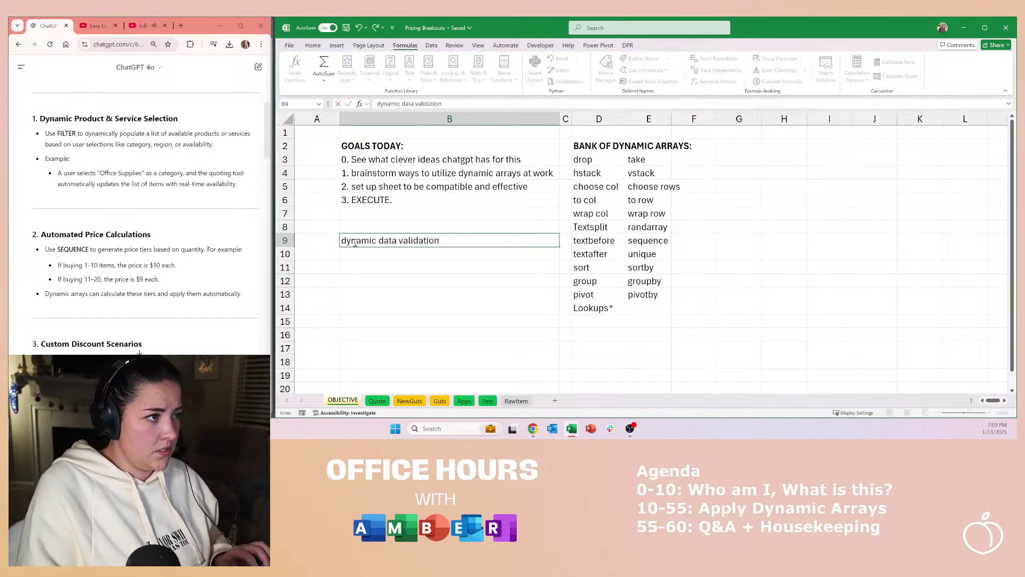
pyautogui.press('Return')
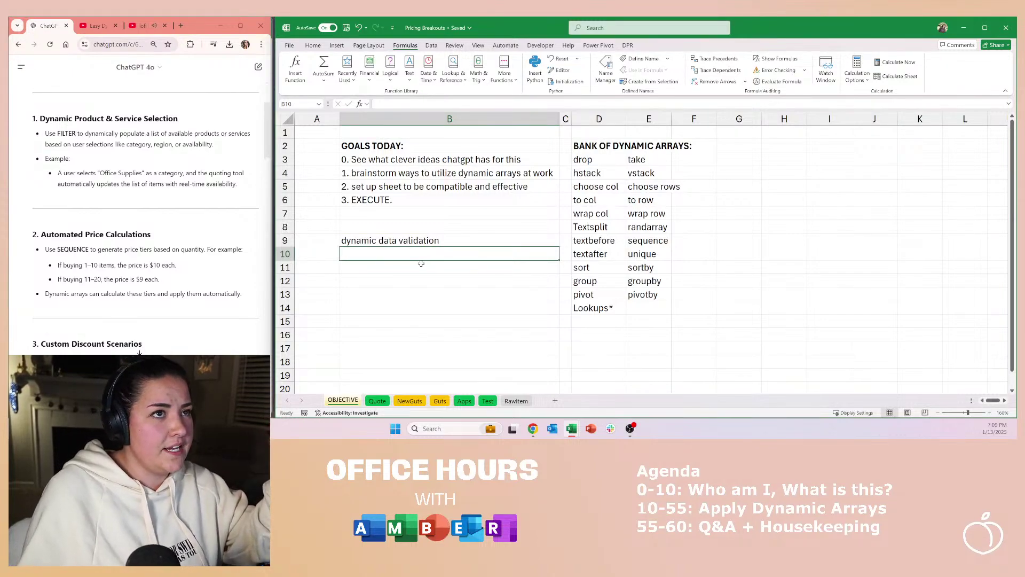
# Step: Read ChatGPT's Automated Price Calculations idea and note "sequence for pricing tiers" in cell B10
pyautogui.click(121, 195)
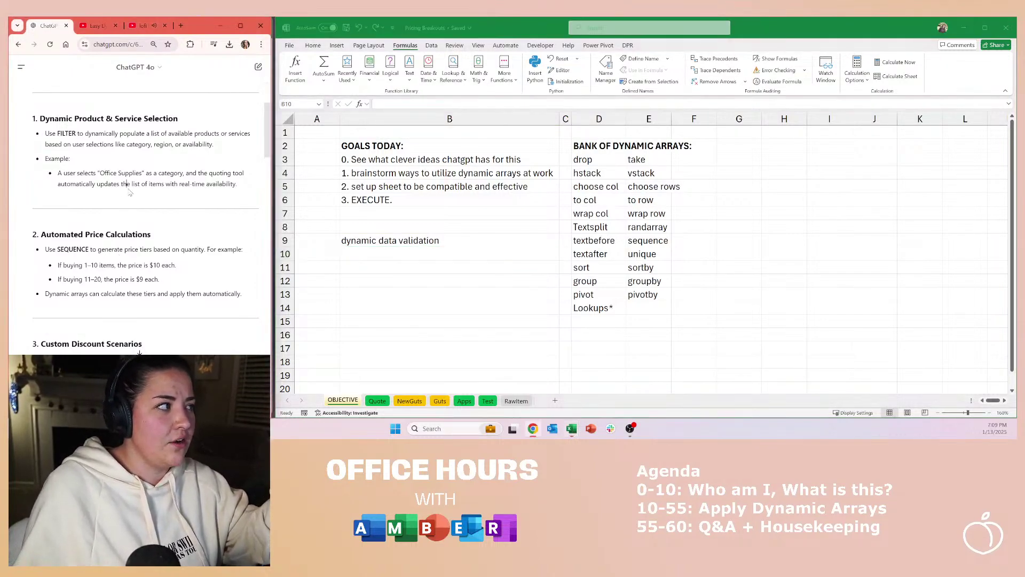
pyautogui.scroll(-3, 103, 210)
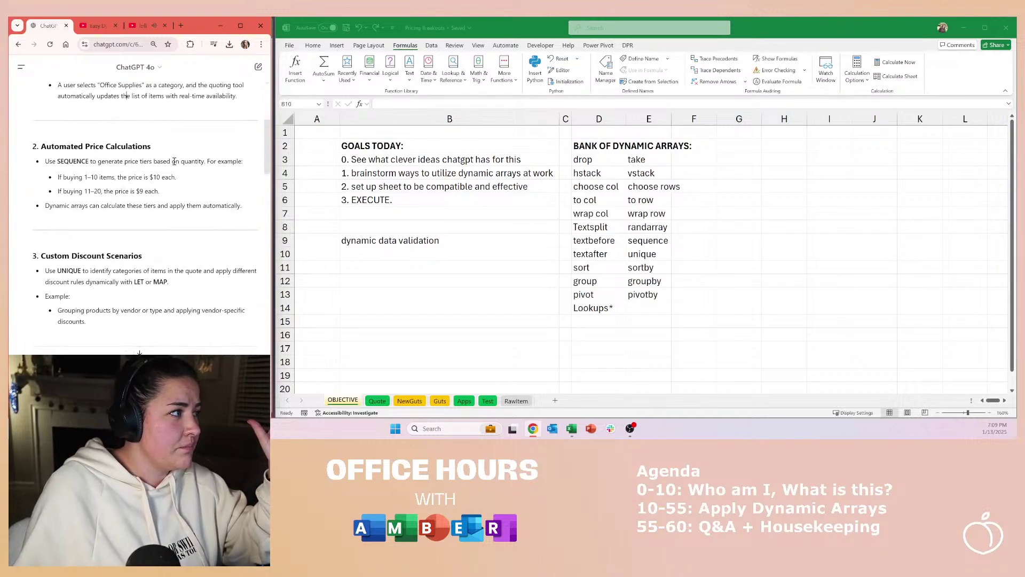
pyautogui.click(400, 259)
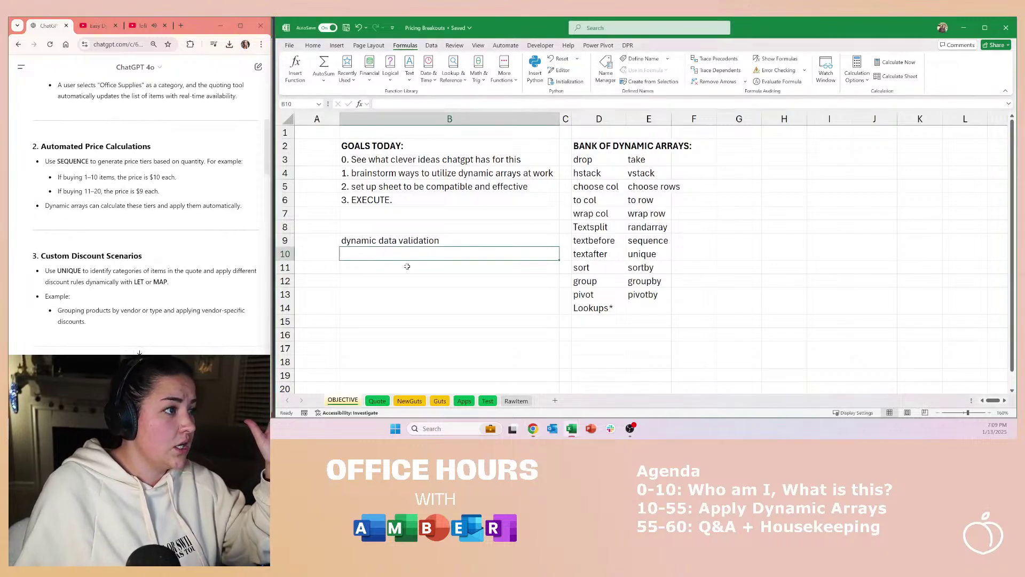
pyautogui.write('se')
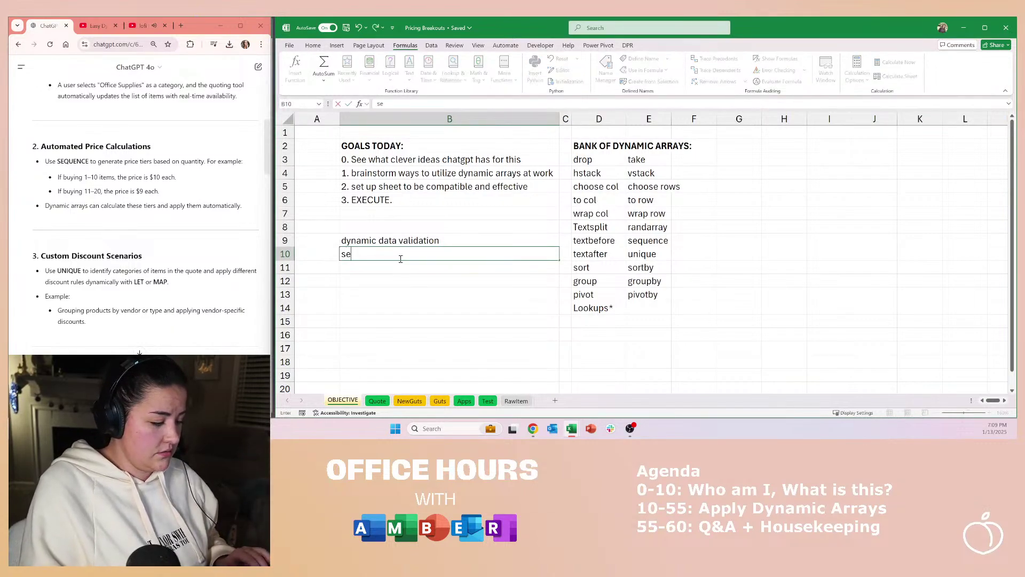
pyautogui.write('uqquence for pricing tiers')
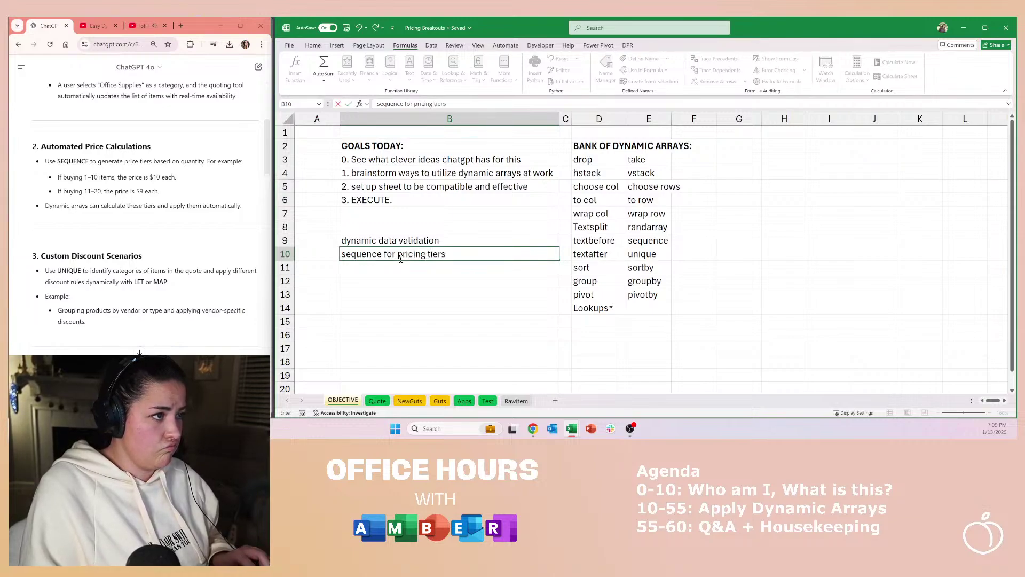
pyautogui.press('Return')
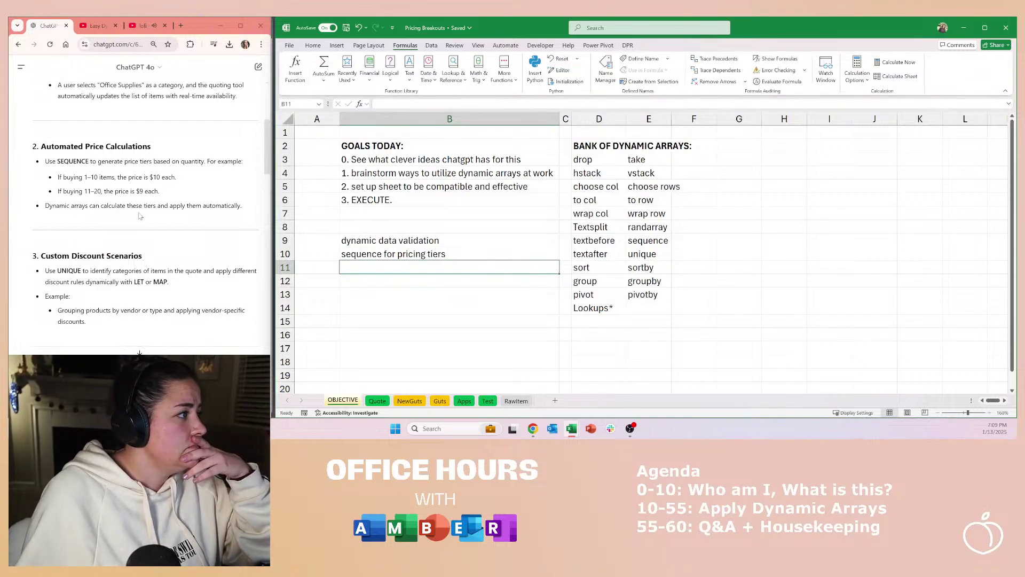
# Step: Read ChatGPT's Custom Discount Scenarios idea, and add MAP in cell D15 of the function bank in bold with yellow fill
pyautogui.scroll(-3, 140, 215)
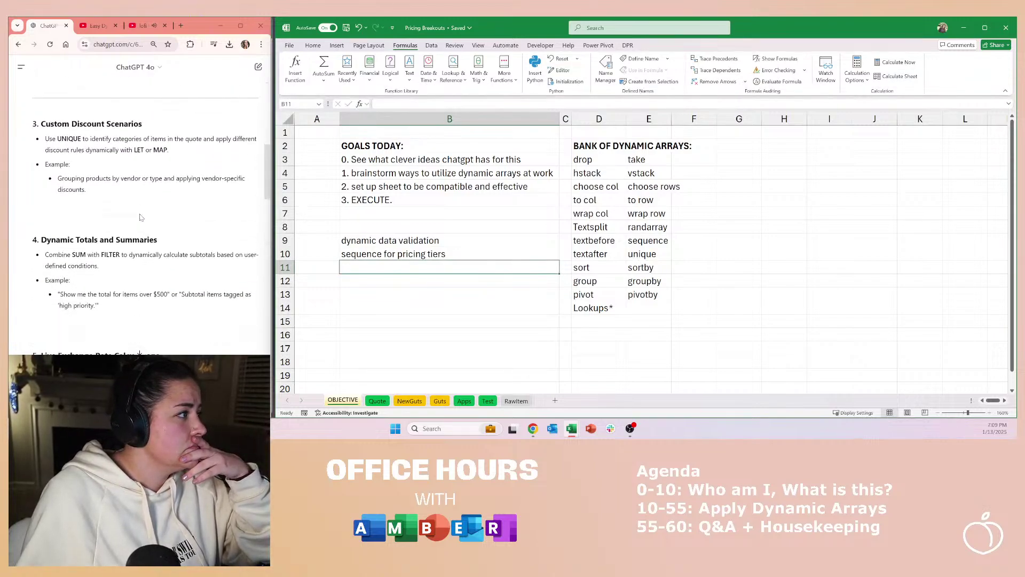
pyautogui.click(113, 150)
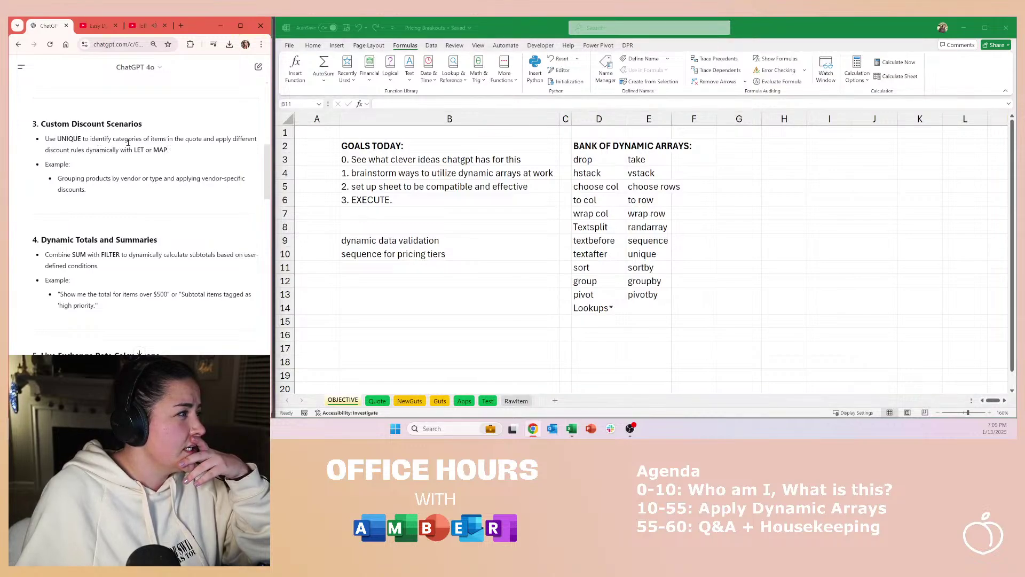
pyautogui.click(411, 299)
pyautogui.click(604, 320)
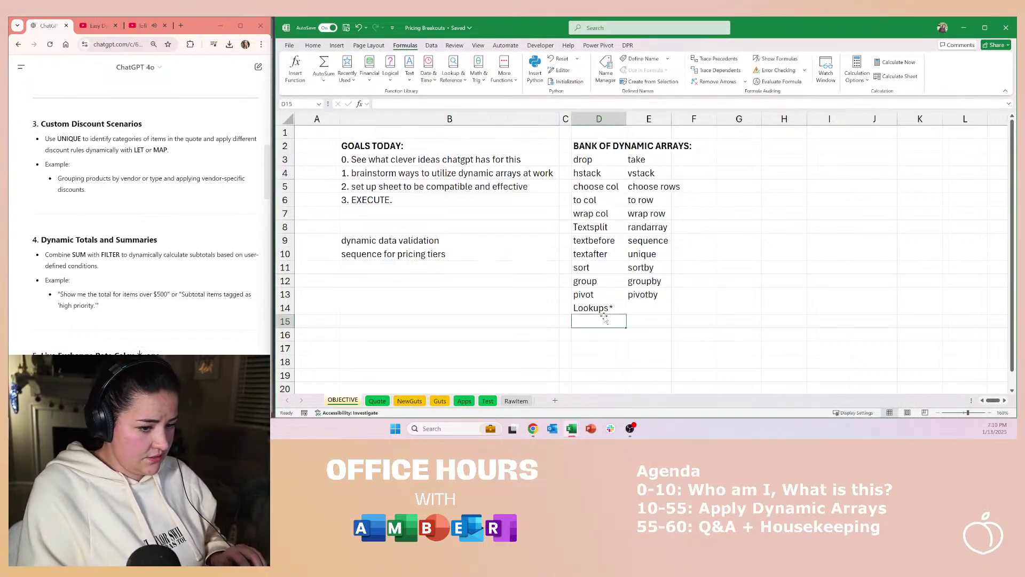
pyautogui.write('MAP')
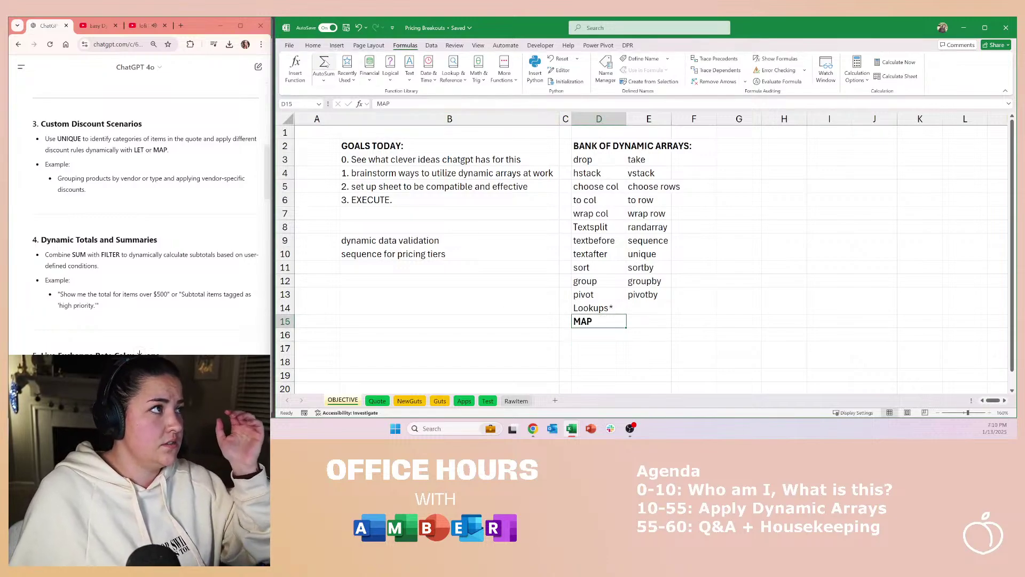
pyautogui.click(313, 45)
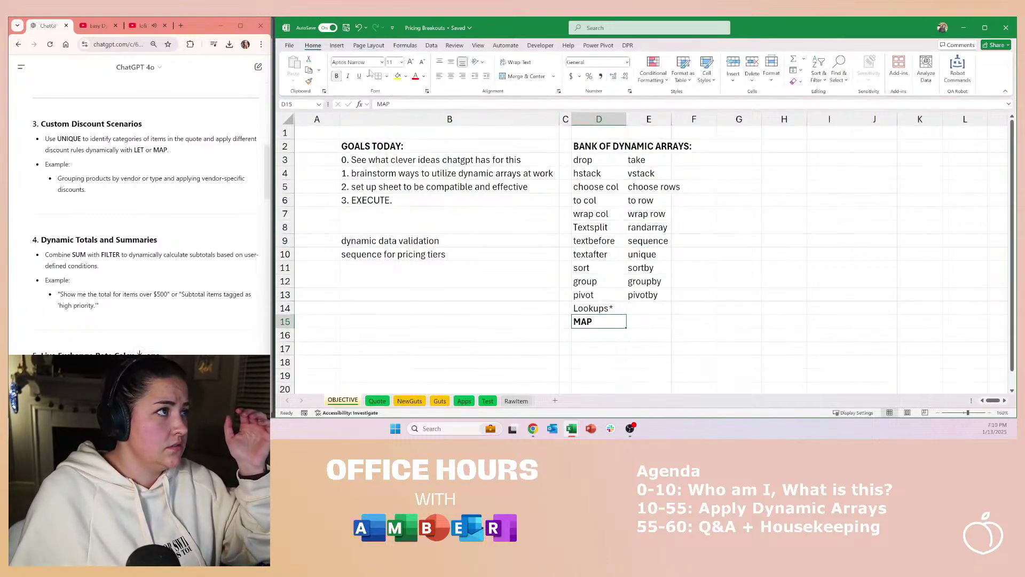
pyautogui.click(398, 77)
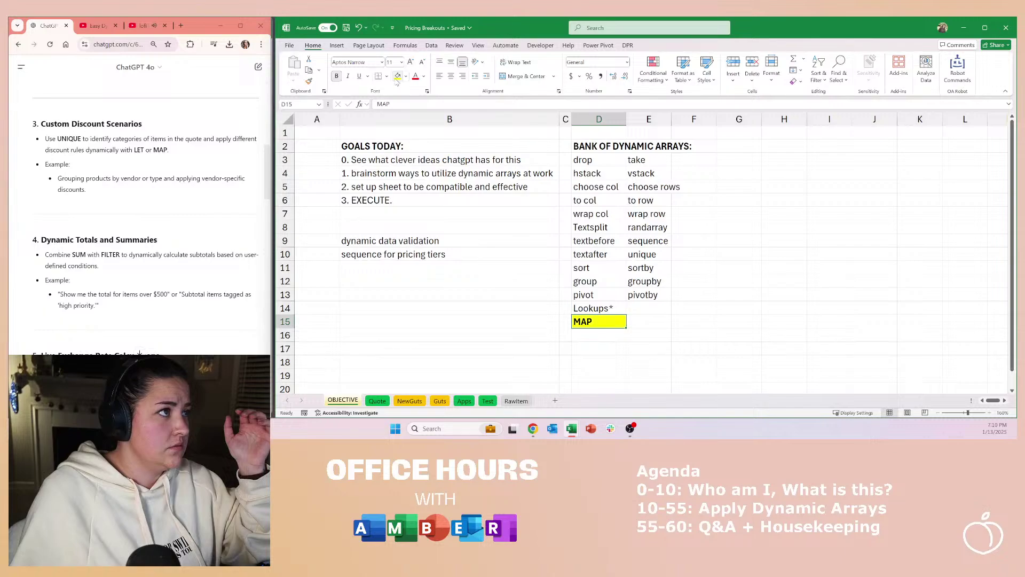
# Step: Read ChatGPT's ideas 4 to 6, through Real-Time Conditional Pricing, and fill the sort and sortby cells in the function bank yellow
pyautogui.click(154, 282)
pyautogui.scroll(-2, 143, 264)
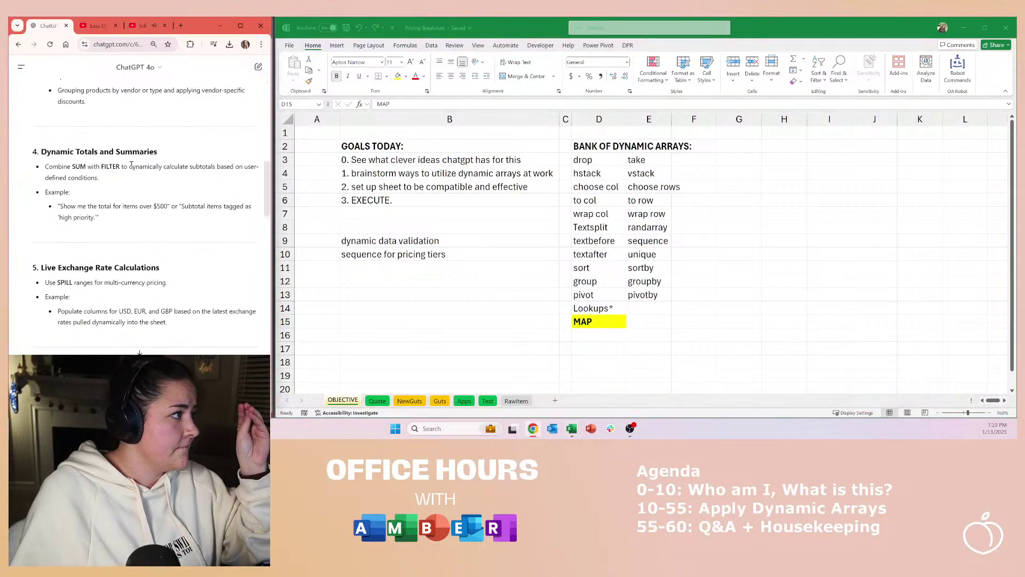
pyautogui.moveTo(134, 169); pyautogui.dragTo(147, 186)
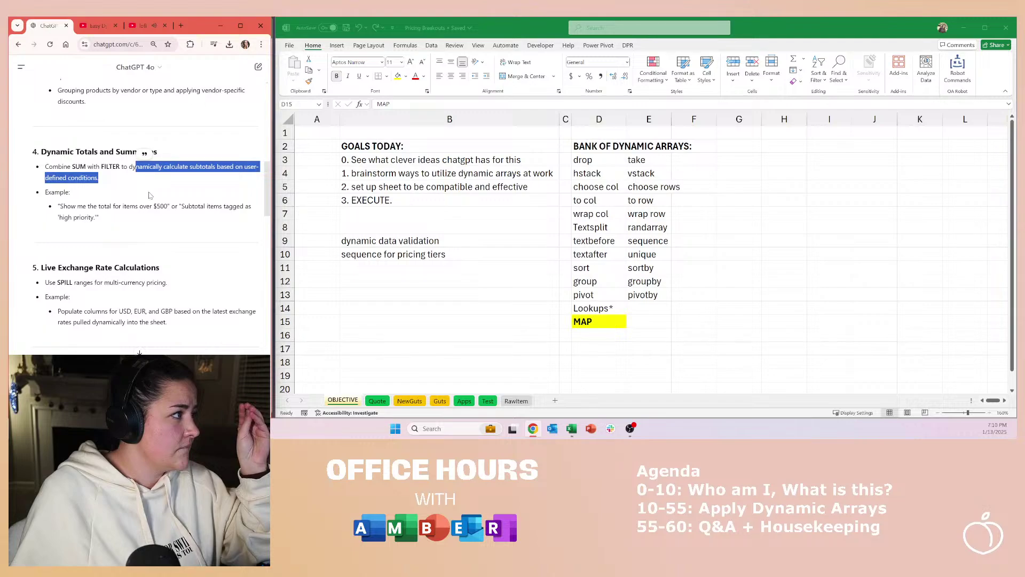
pyautogui.click(150, 196)
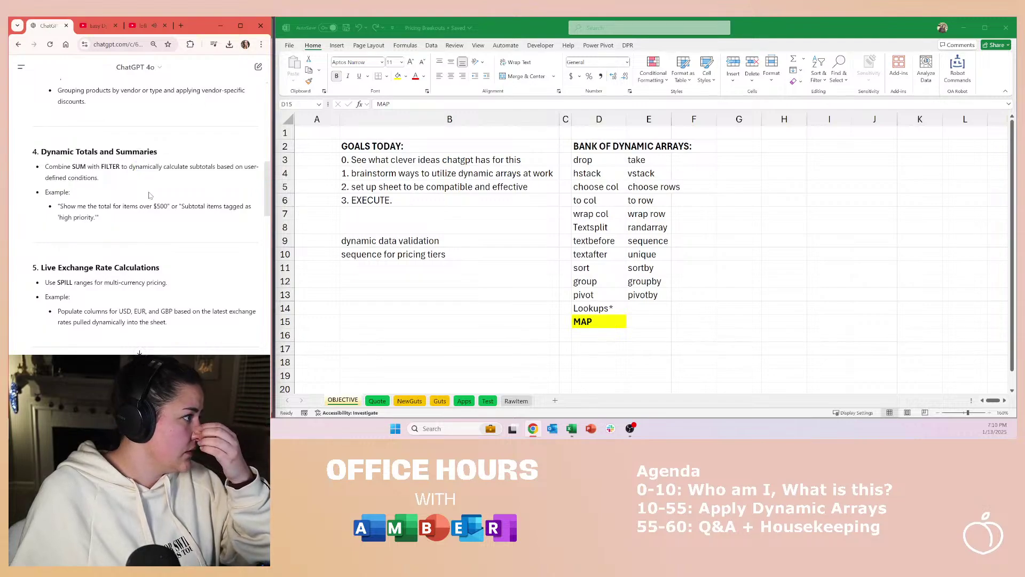
pyautogui.scroll(-3, 150, 195)
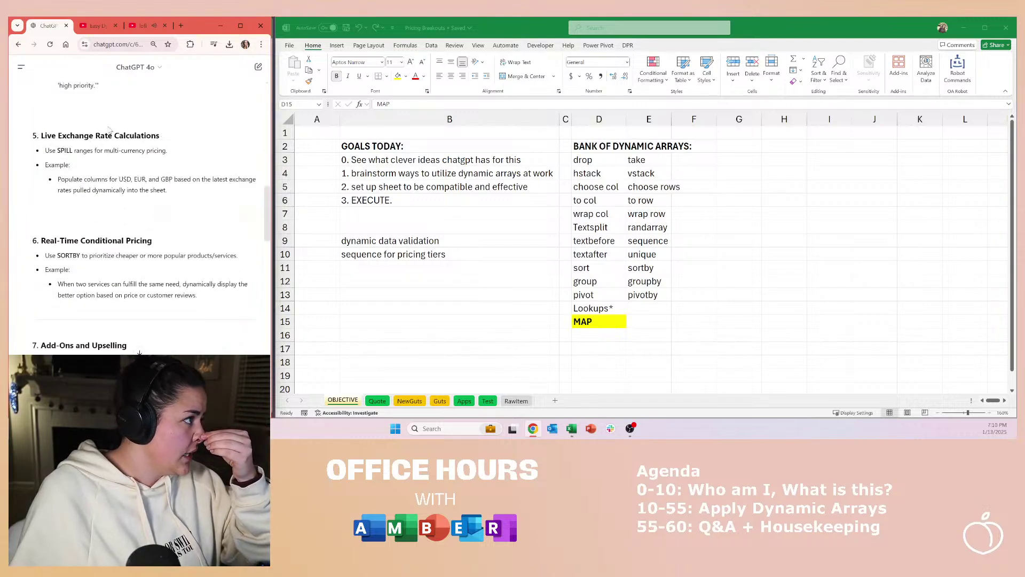
pyautogui.scroll(-3, 125, 151)
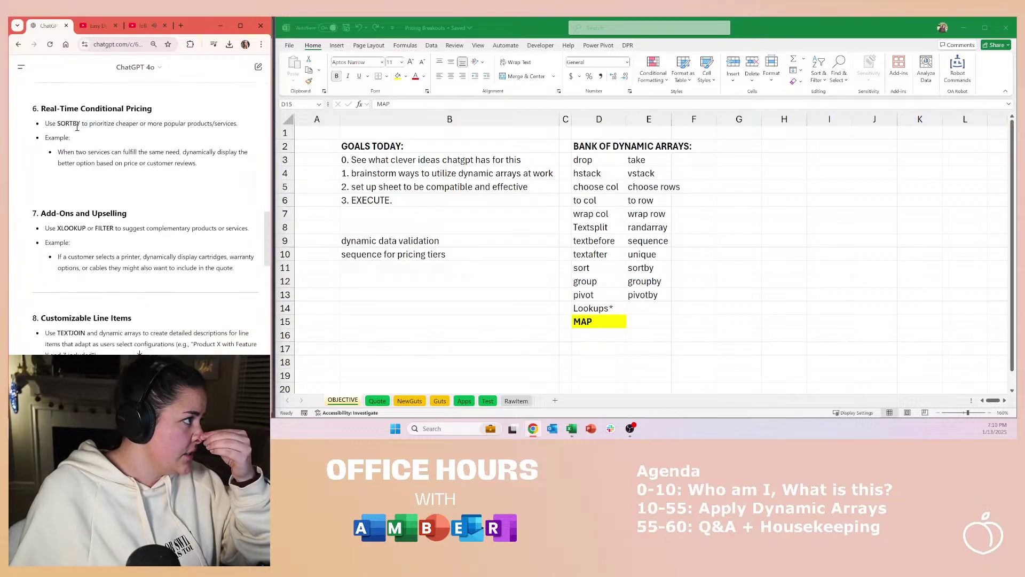
pyautogui.moveTo(77, 127); pyautogui.dragTo(162, 149)
pyautogui.click(180, 152)
pyautogui.click(459, 257)
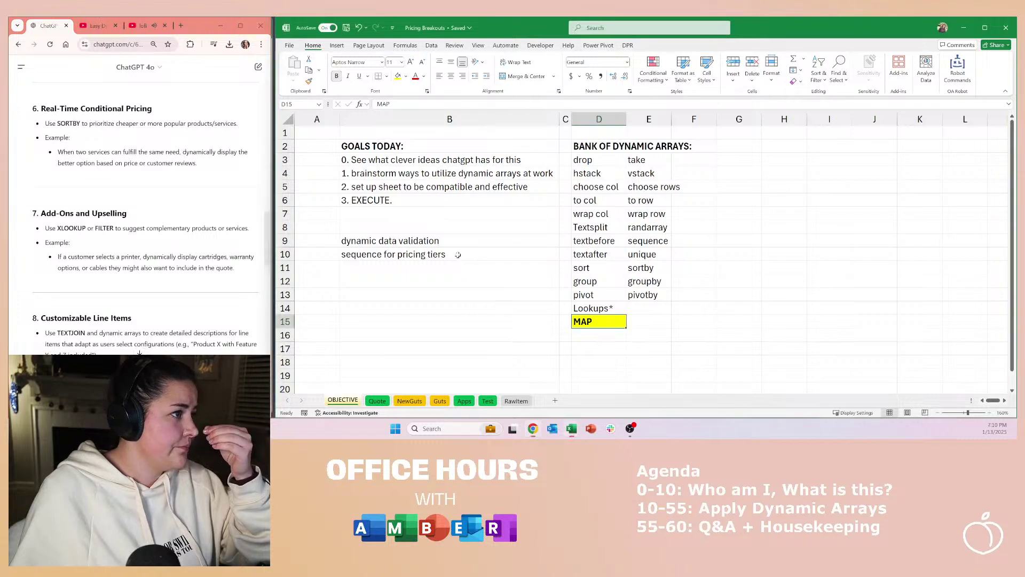
pyautogui.click(599, 270)
pyautogui.keyDown('ctrl'); pyautogui.click(651, 266); pyautogui.keyUp('ctrl')
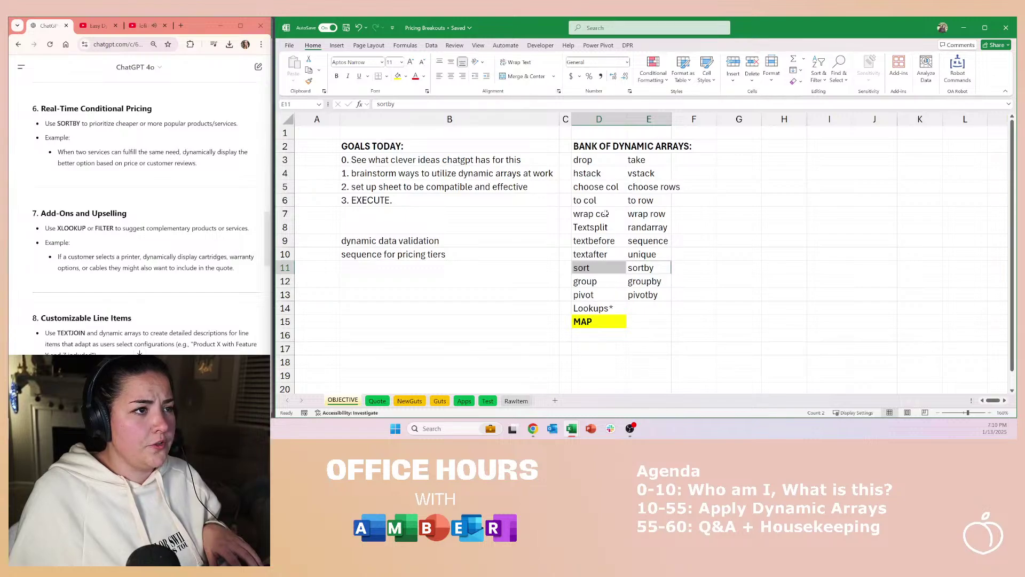
pyautogui.click(400, 78)
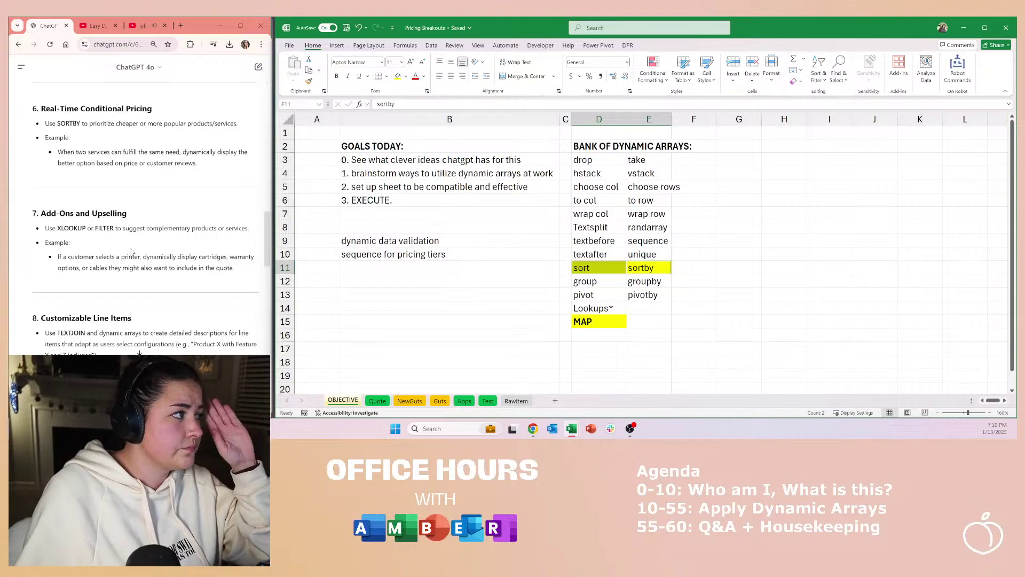
# Step: Read the Add-Ons and Upselling and Customizable Line Items ideas, and add "TEXT JOIN" in cell F8 in bold with yellow fill
pyautogui.click(176, 224)
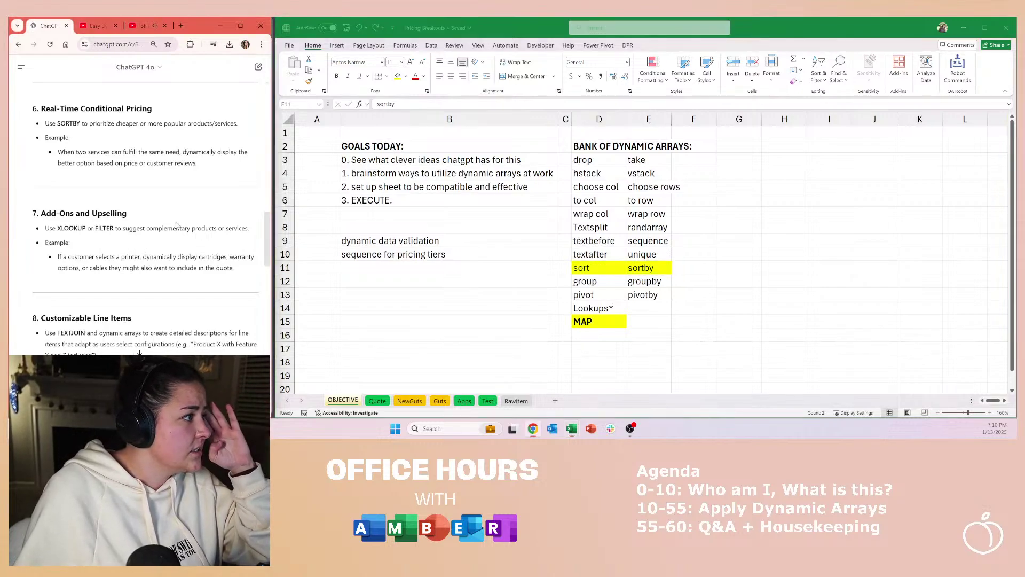
pyautogui.scroll(-2, 176, 225)
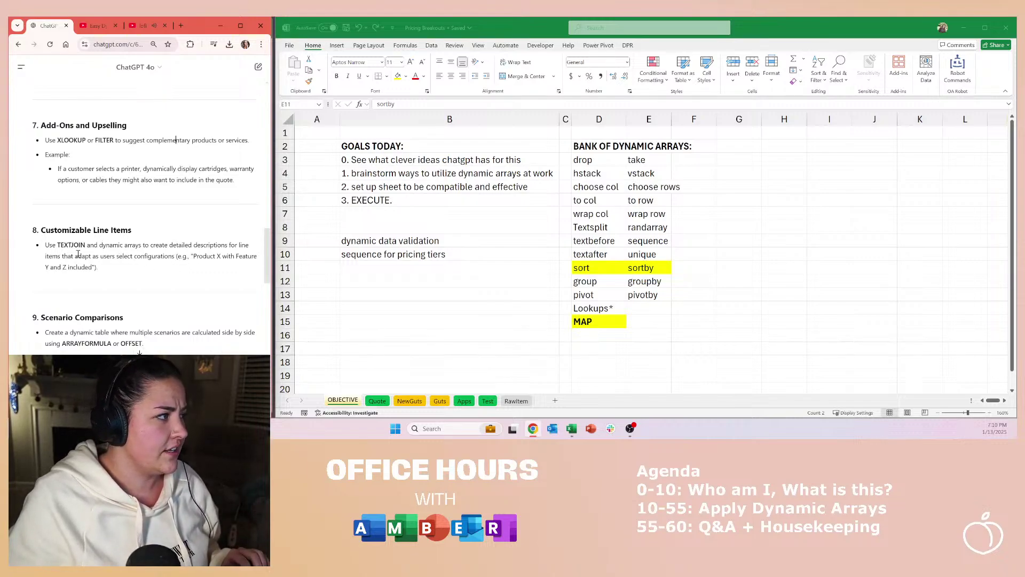
pyautogui.click(411, 274)
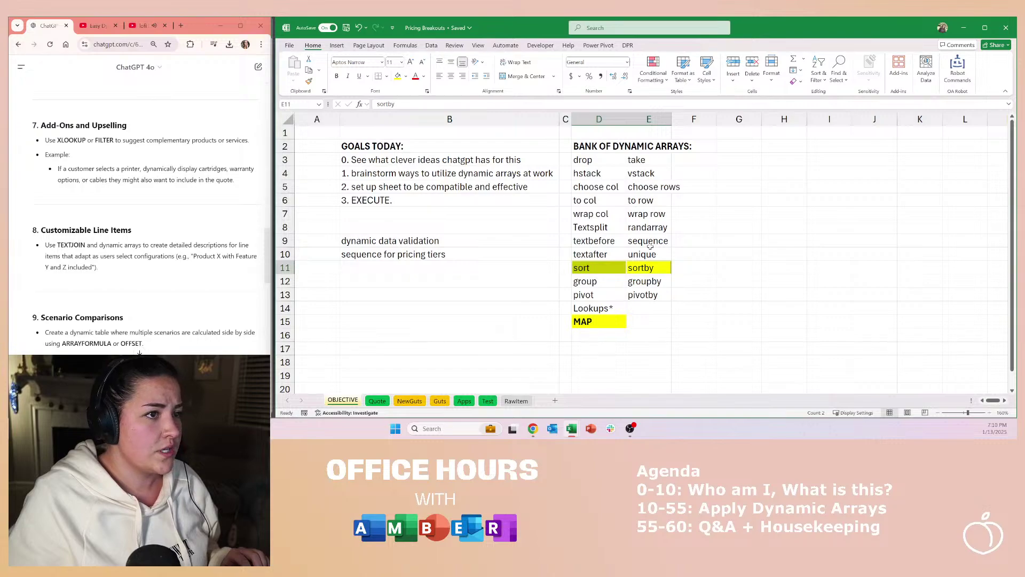
pyautogui.click(614, 223)
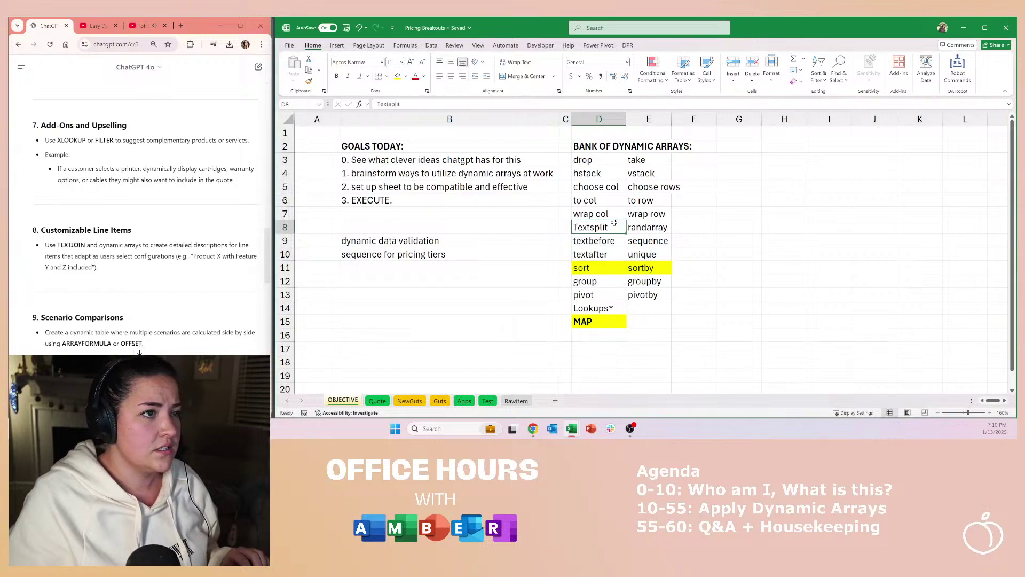
pyautogui.click(662, 228)
pyautogui.click(688, 231)
pyautogui.write('TEXT JOIN')
pyautogui.hotkey('ctrl', 'Return')
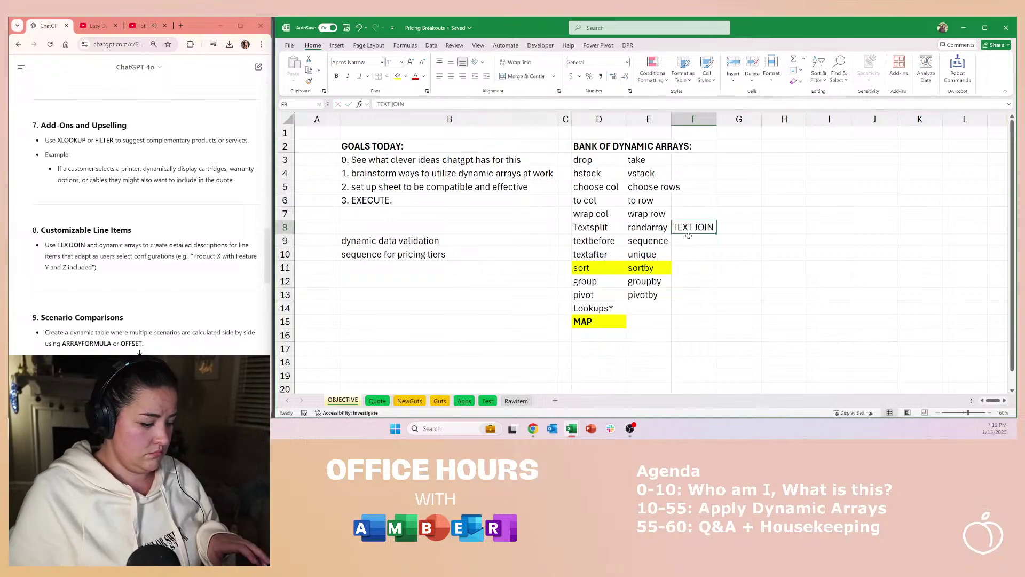
pyautogui.hotkey('ctrl', 'b')
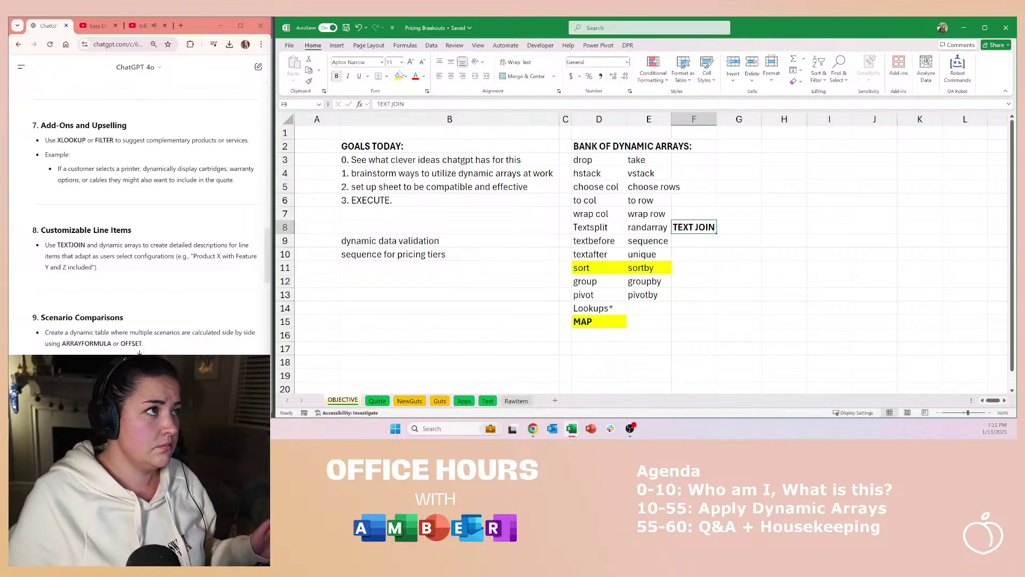
pyautogui.click(397, 77)
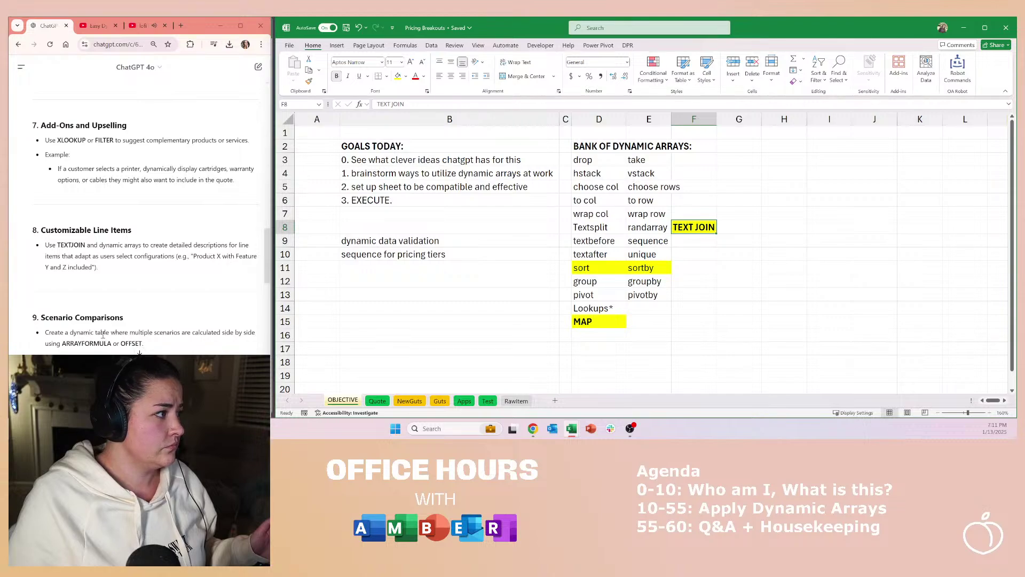
# Step: Read ChatGPT's Scenario Comparisons idea and note "scenario comparisons" in cell B11
pyautogui.scroll(-3, 103, 335)
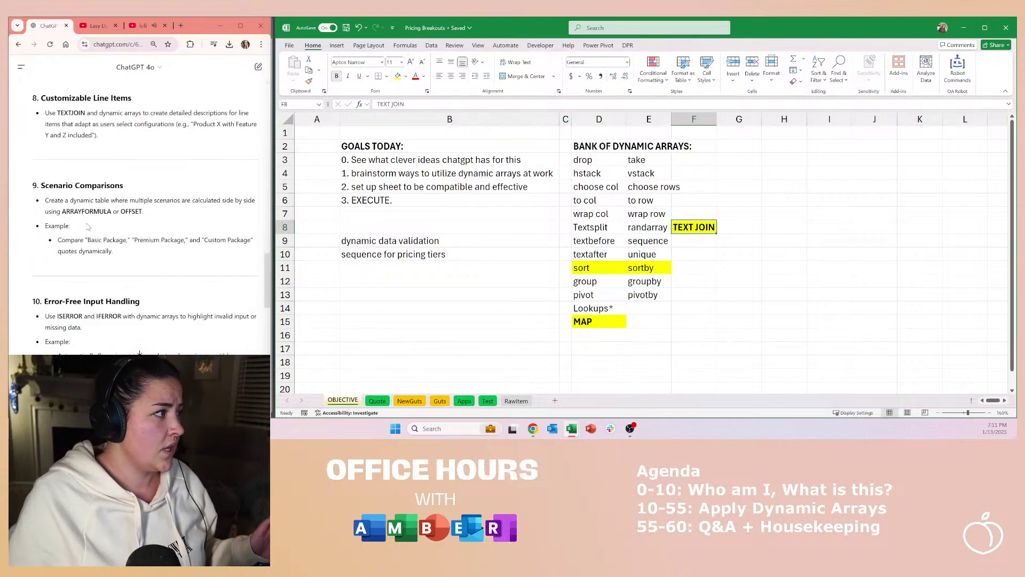
pyautogui.click(160, 235)
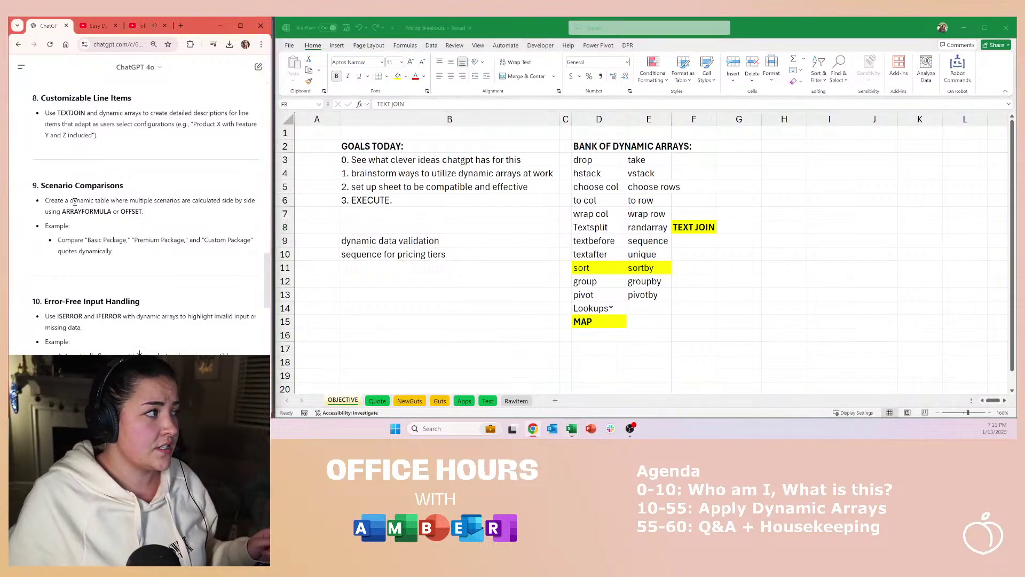
pyautogui.click(450, 269)
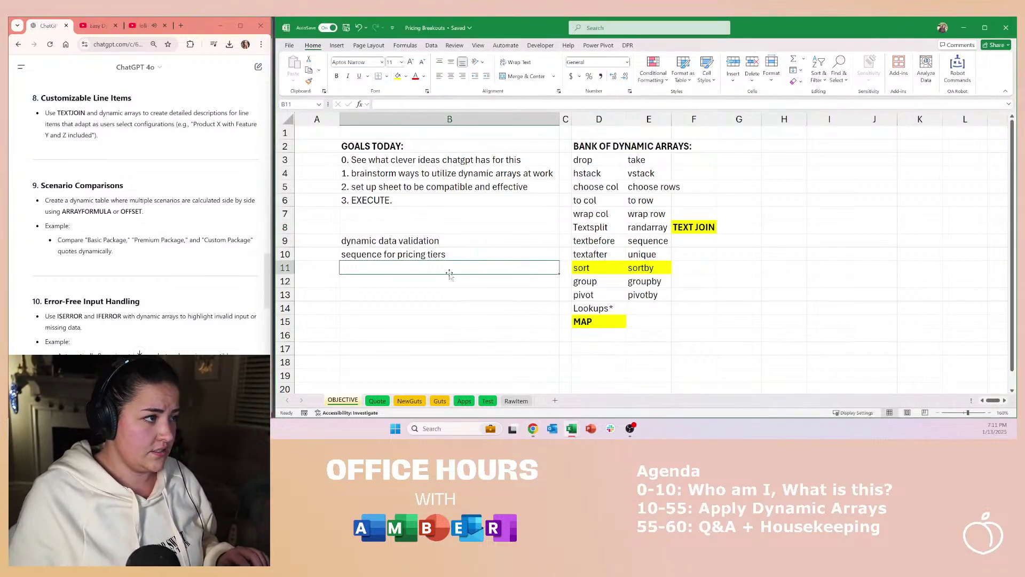
pyautogui.write('scenario')
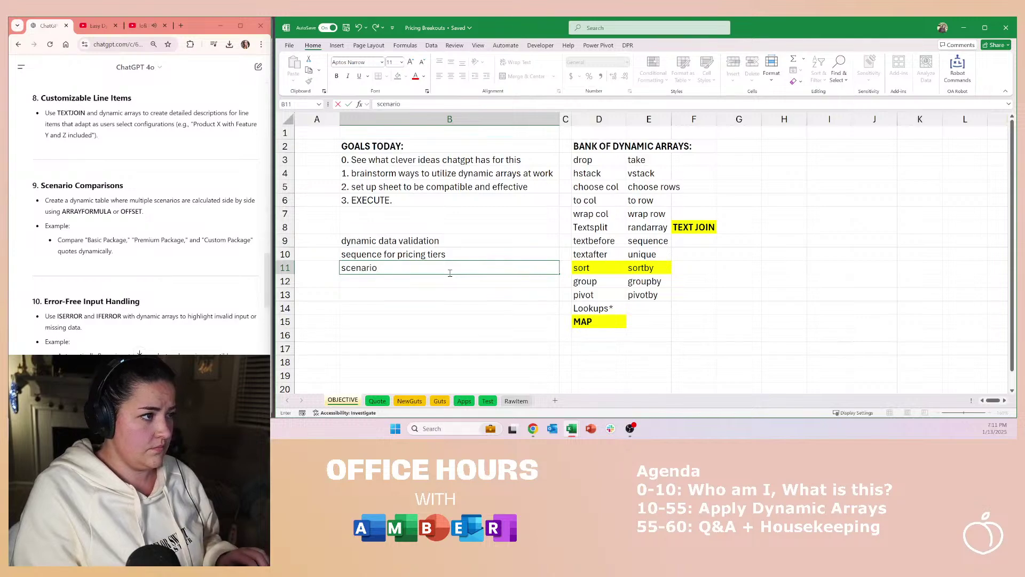
pyautogui.write(' compariso')
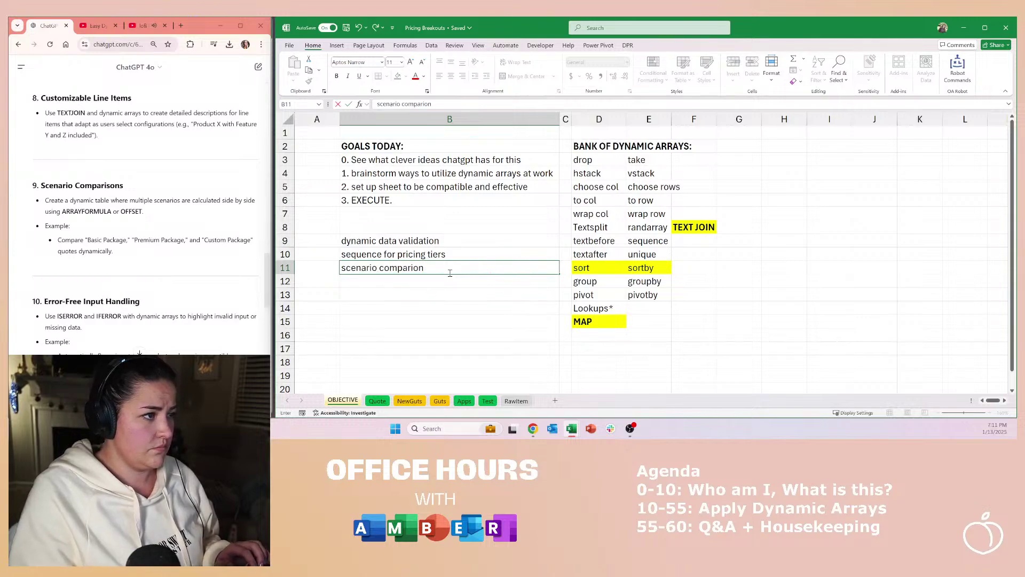
pyautogui.write('ns')
pyautogui.press('Return')
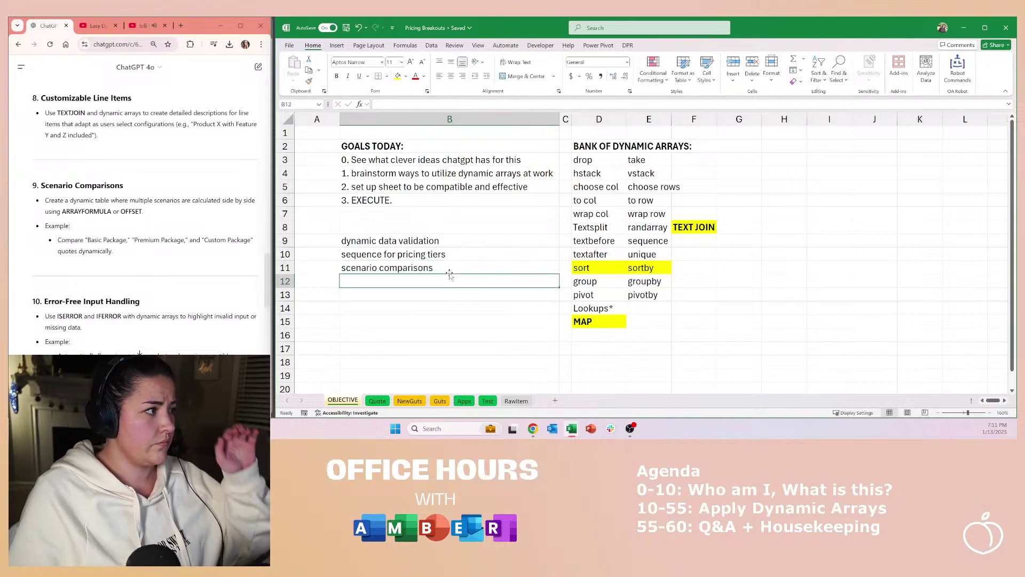
# Step: Read ChatGPT's remaining ideas on error-free input handling, the interactive quote builder and profit margin calculations
pyautogui.scroll(-1, 113, 248)
pyautogui.scroll(-2, 114, 247)
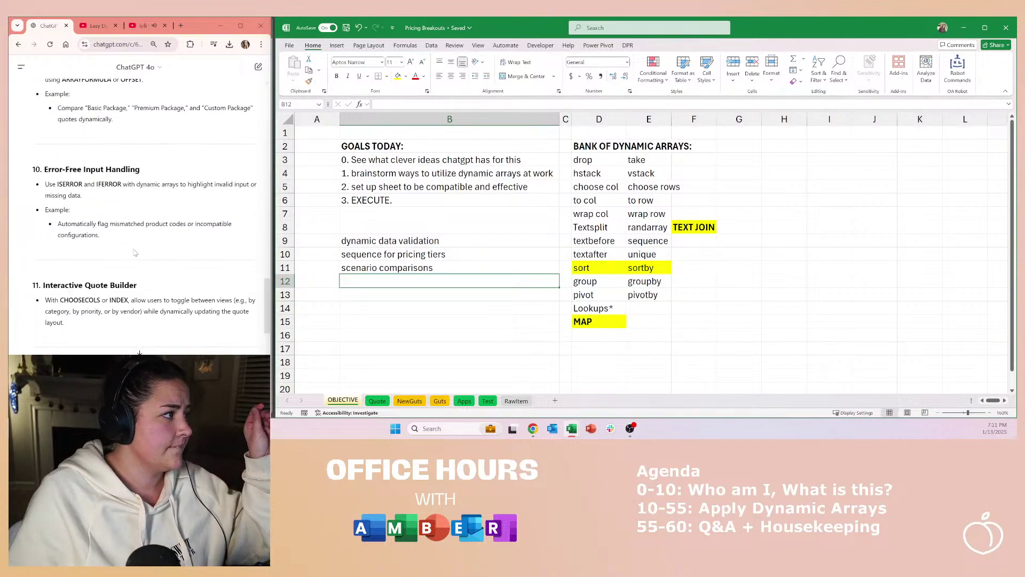
pyautogui.scroll(-1, 133, 240)
pyautogui.scroll(-2, 138, 237)
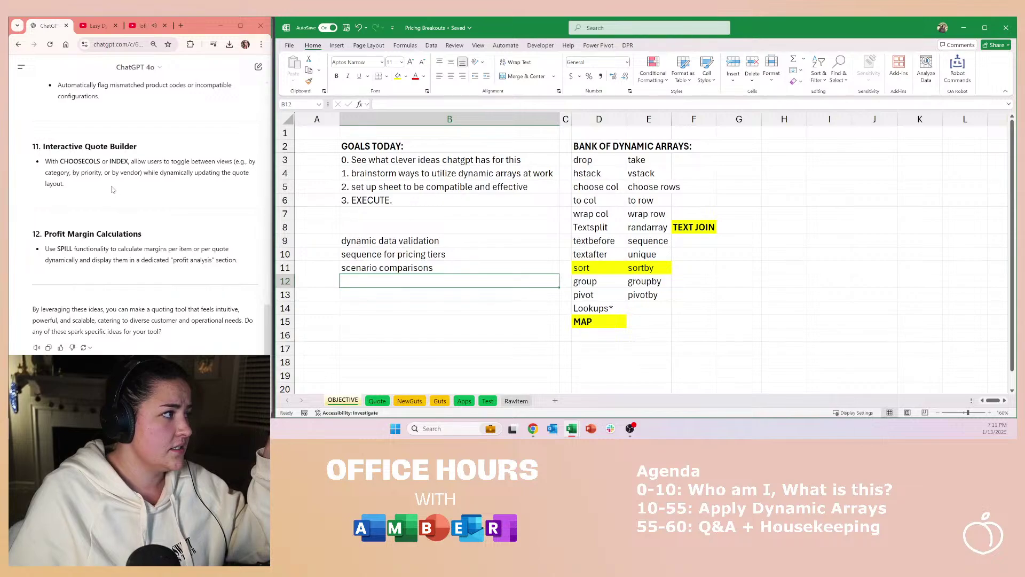
pyautogui.moveTo(95, 147); pyautogui.dragTo(119, 173)
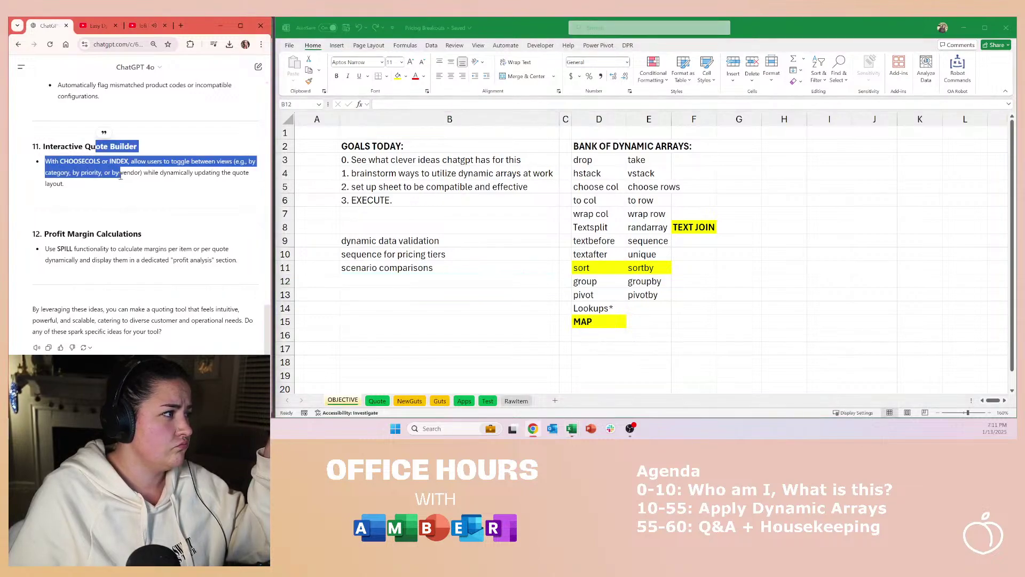
pyautogui.click(120, 177)
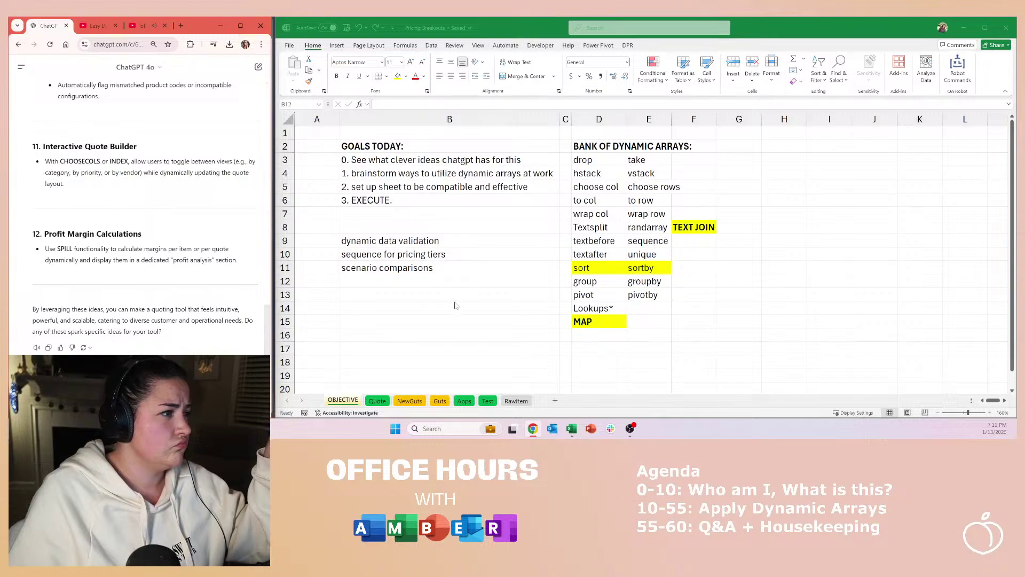
pyautogui.click(452, 282)
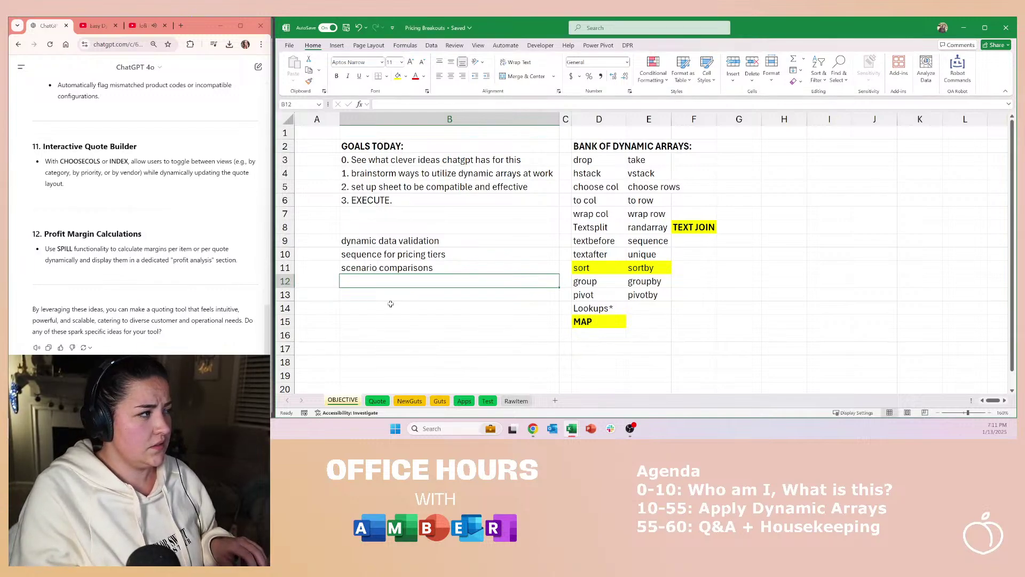
pyautogui.write('Ch')
pyautogui.press('Escape')
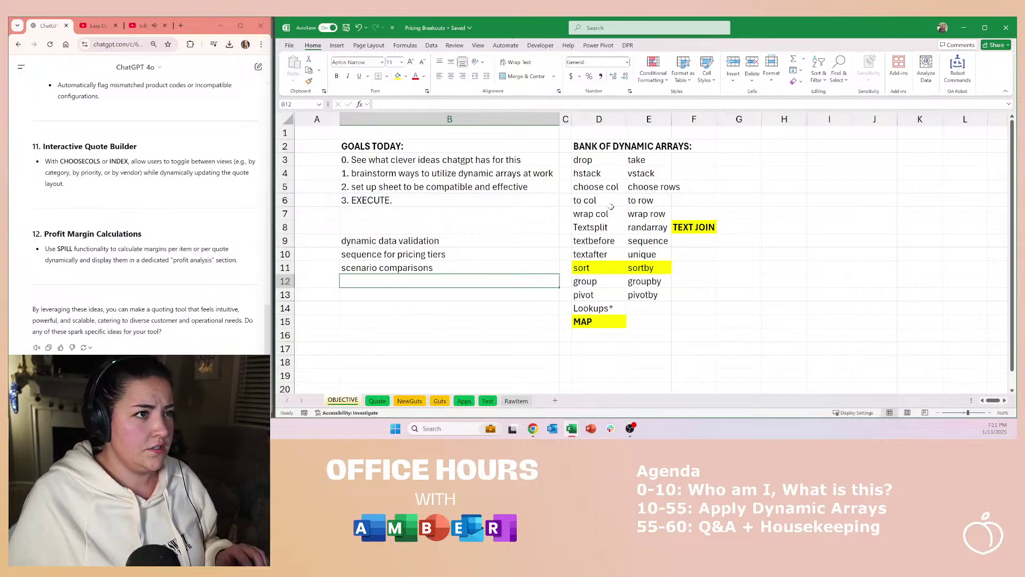
# Step: Fill the choose col cell in the bank of dynamic arrays yellow
pyautogui.click(613, 190)
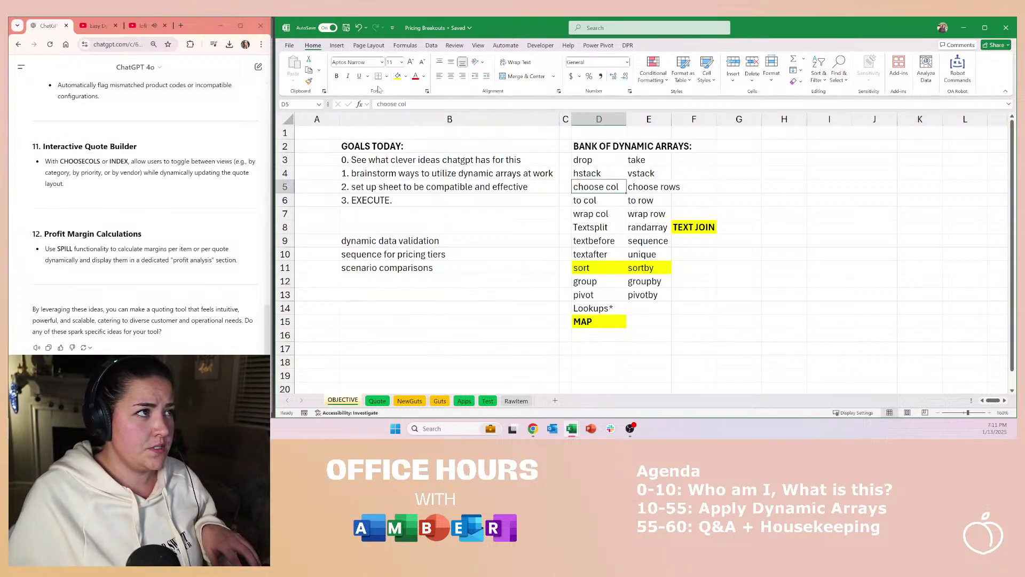
pyautogui.click(397, 77)
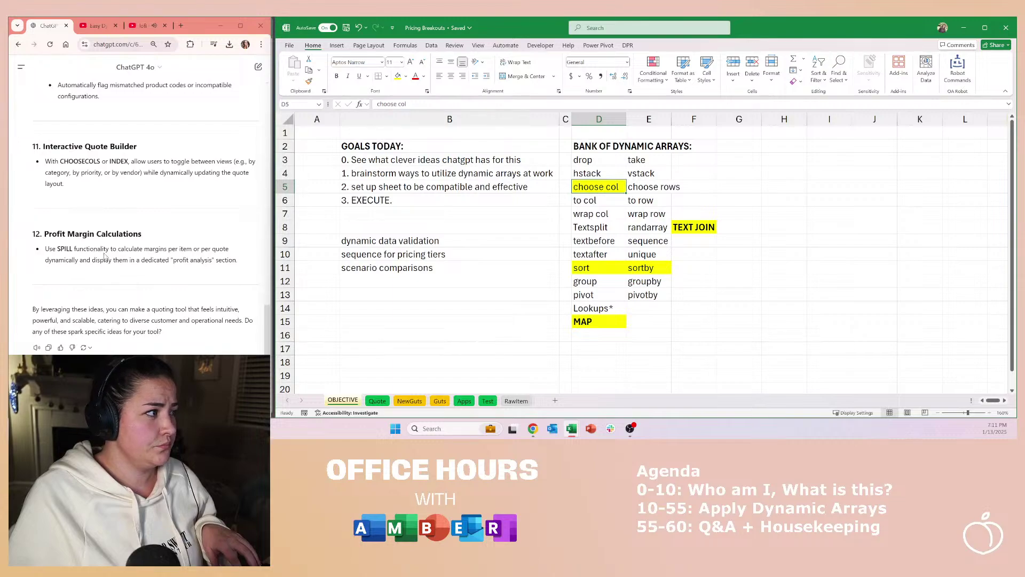
pyautogui.click(104, 250)
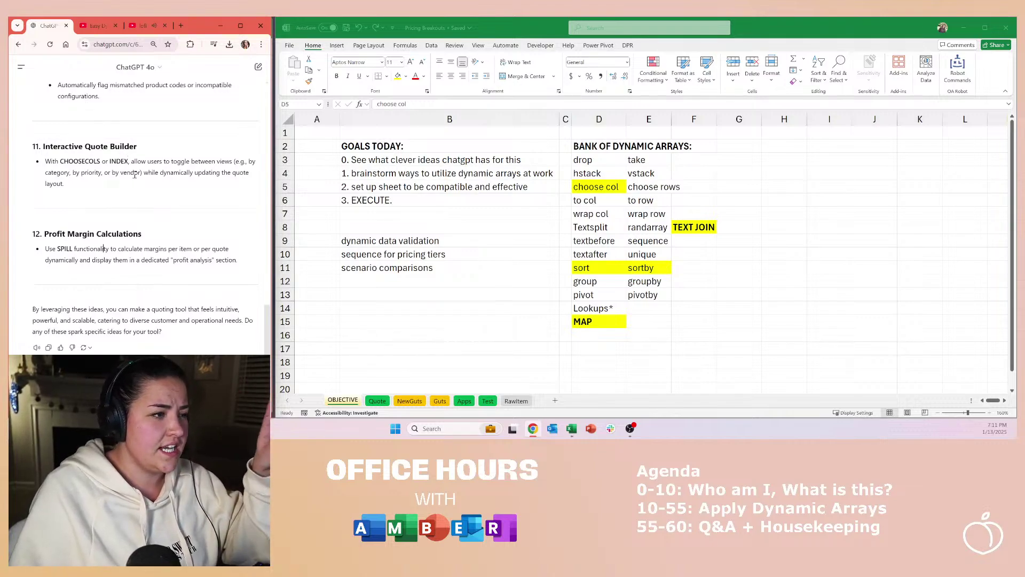
pyautogui.click(457, 233)
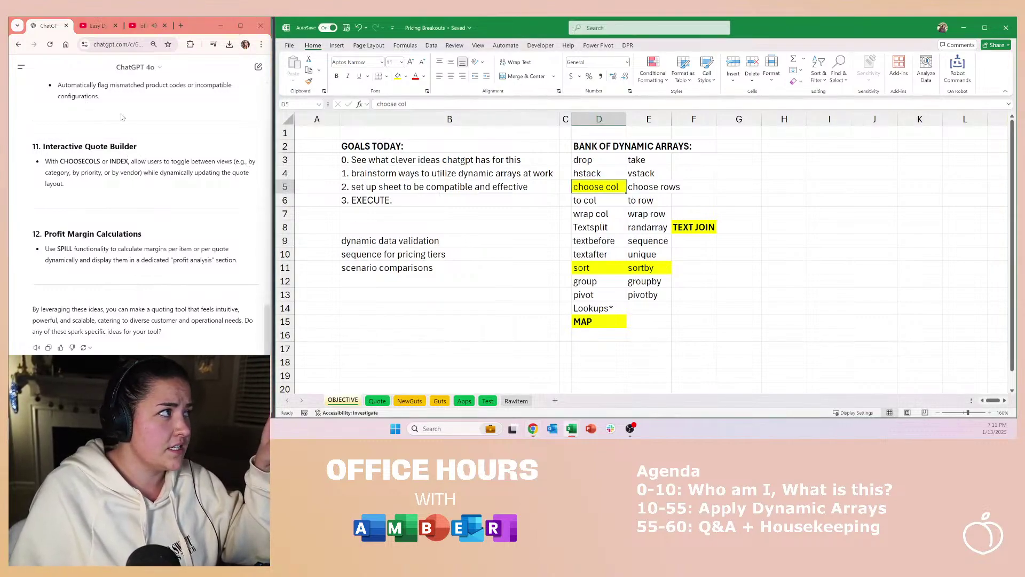
pyautogui.click(143, 25)
pyautogui.moveTo(70, 206)
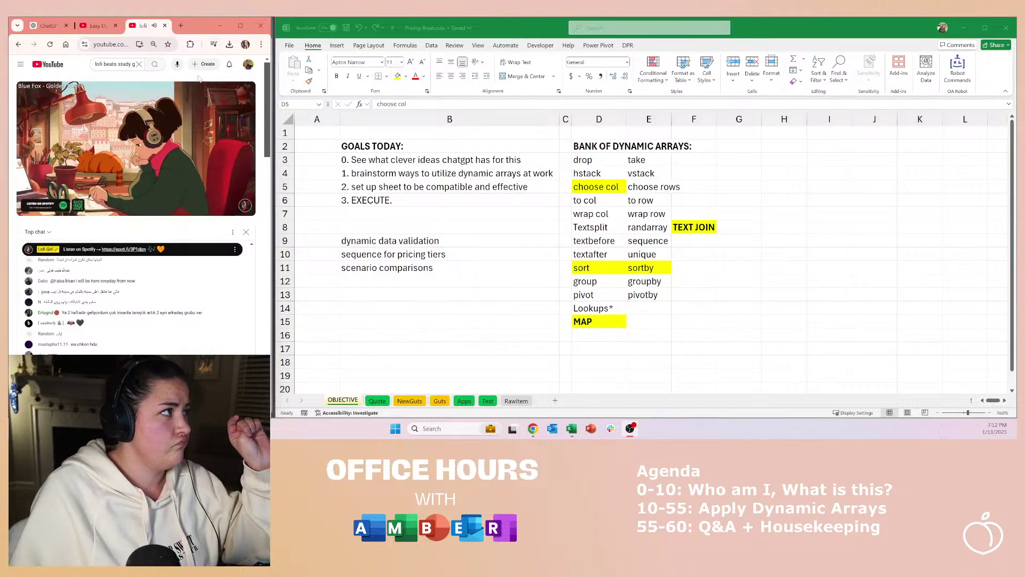
pyautogui.click(49, 26)
pyautogui.click(338, 260)
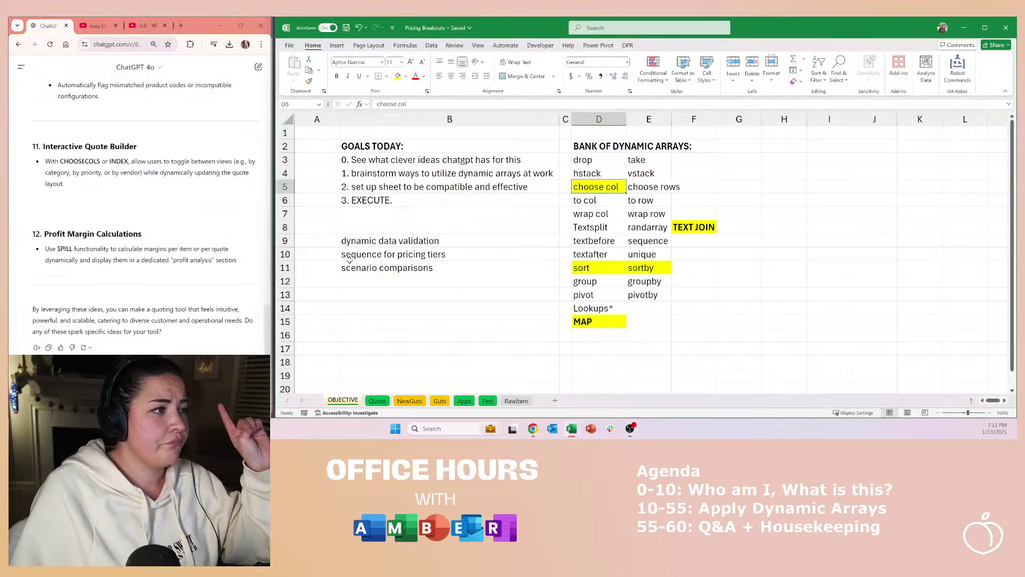
pyautogui.click(576, 318)
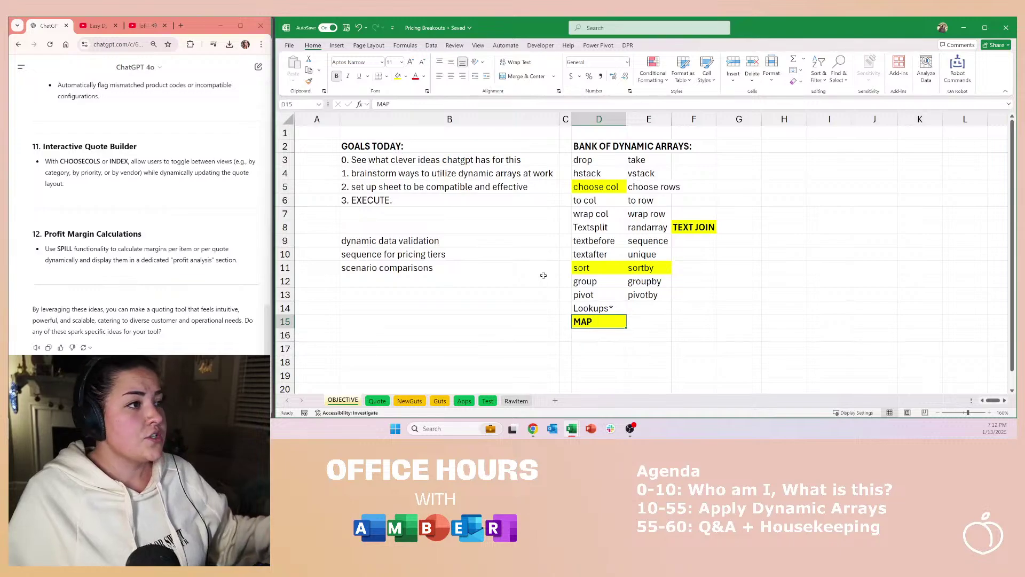
pyautogui.click(410, 304)
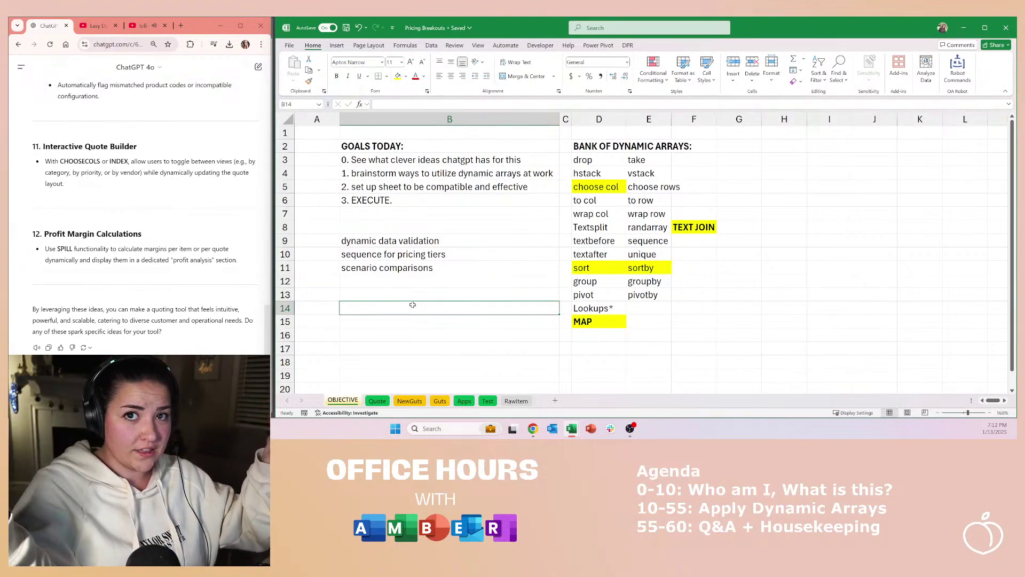
# Step: Look through the Quote, NewGuts, Guts and Apps sheets, and color the NewGuts sheet tab yellow
pyautogui.click(377, 401)
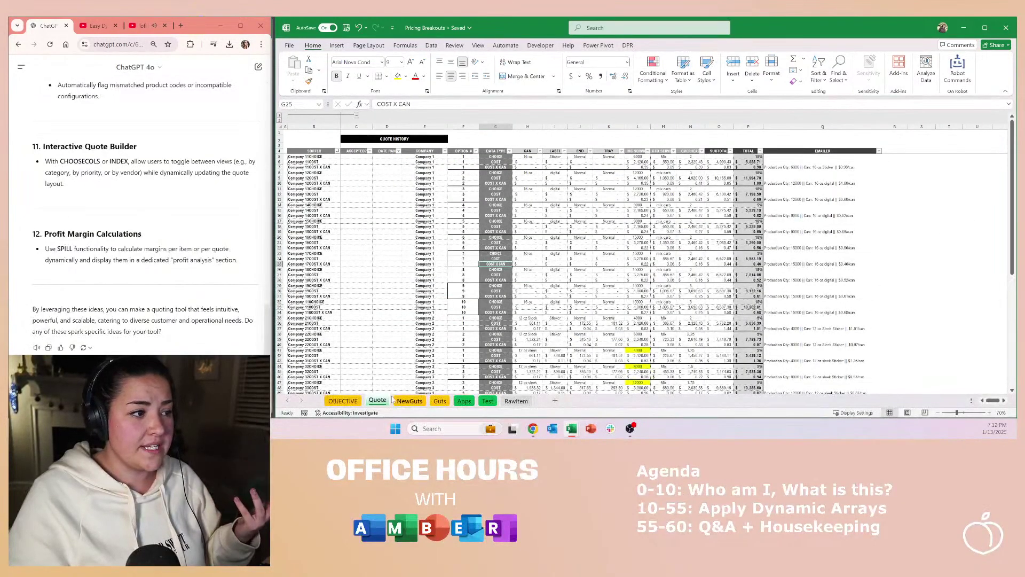
pyautogui.click(411, 401)
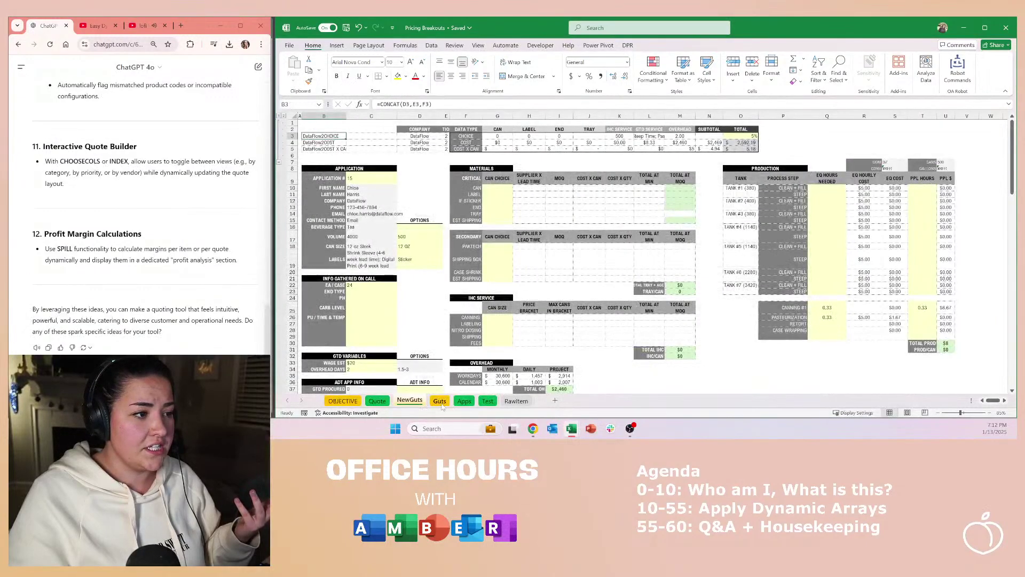
pyautogui.click(441, 402)
pyautogui.click(466, 402)
pyautogui.click(410, 401)
pyautogui.rightClick(410, 401)
pyautogui.moveTo(456, 331)
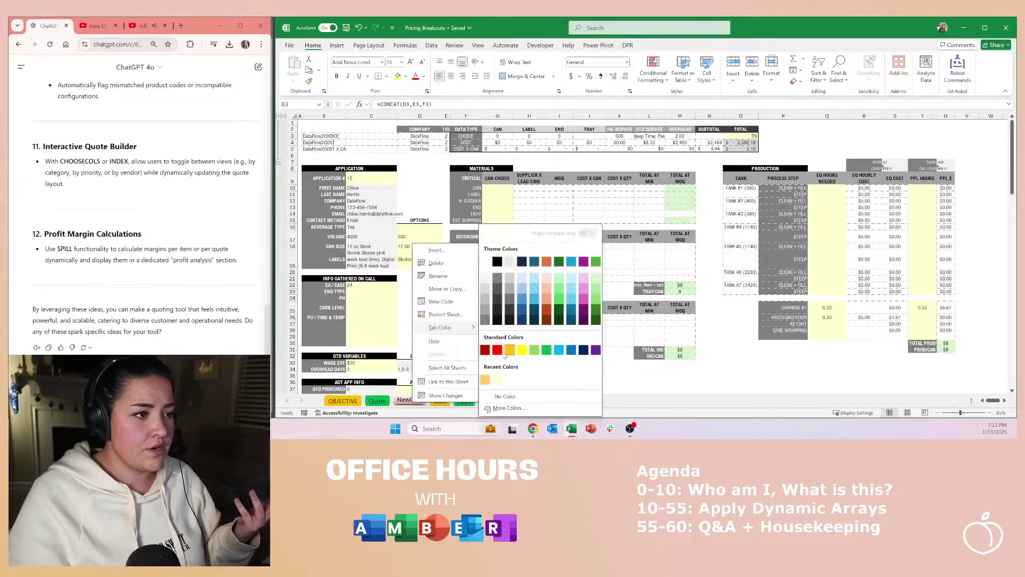
pyautogui.click(522, 350)
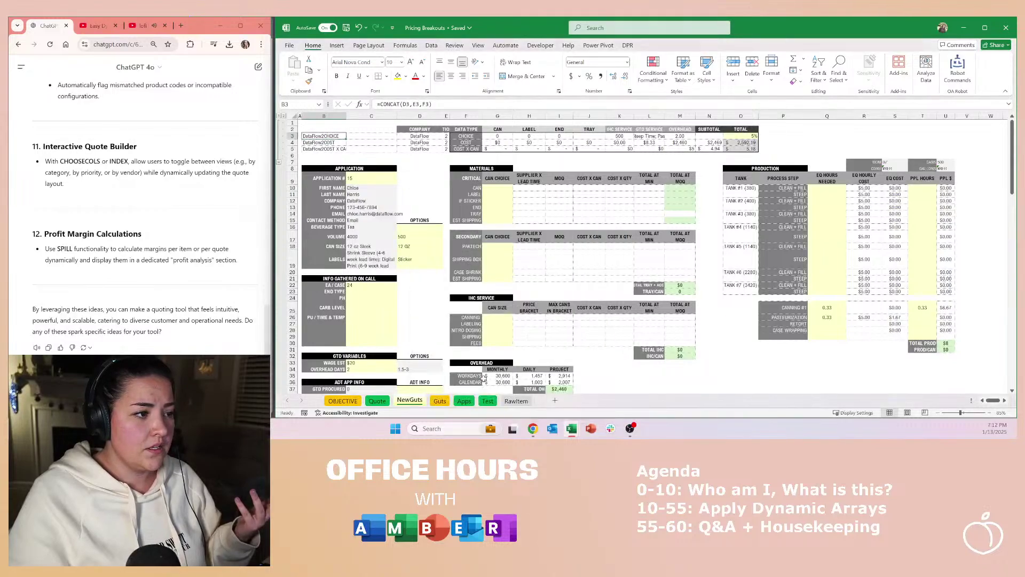
# Step: Examine the quote, application and materials sections of the Guts sheet, and open the Quote sheet's quote history
pyautogui.click(441, 402)
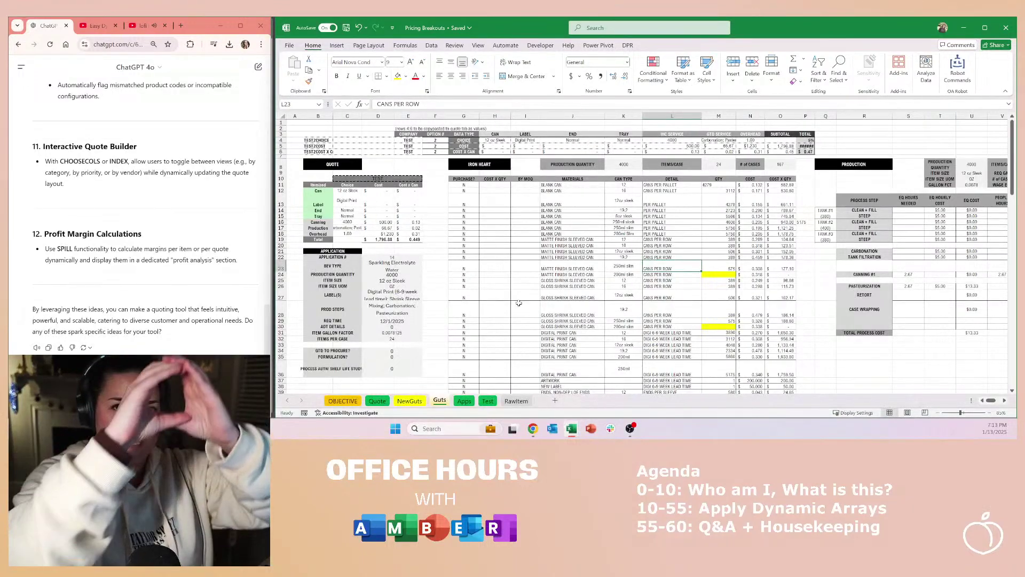
pyautogui.click(433, 333)
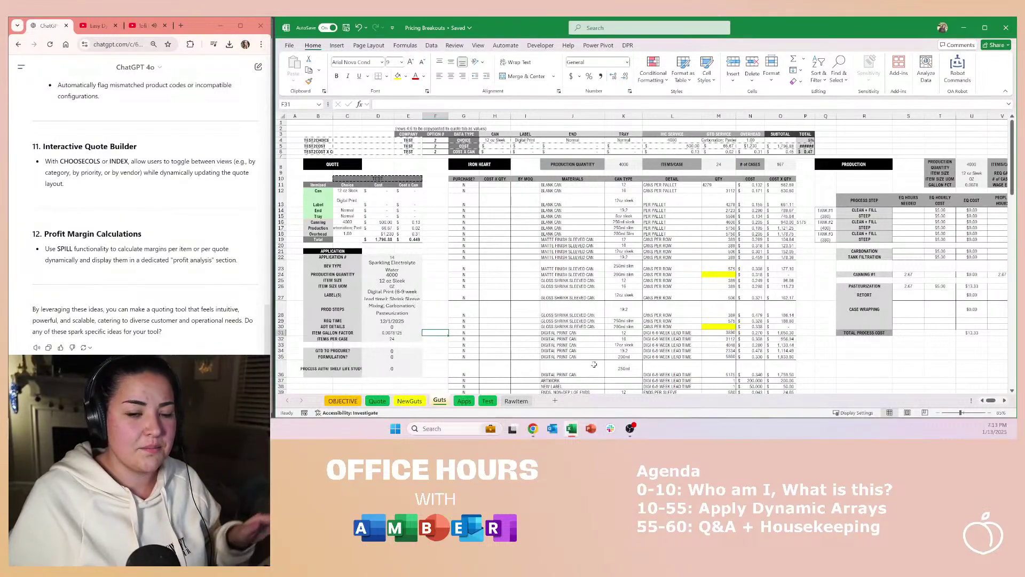
pyautogui.click(531, 319)
pyautogui.keyDown('ctrl'); pyautogui.scroll(2, 530, 319); pyautogui.keyUp('ctrl')
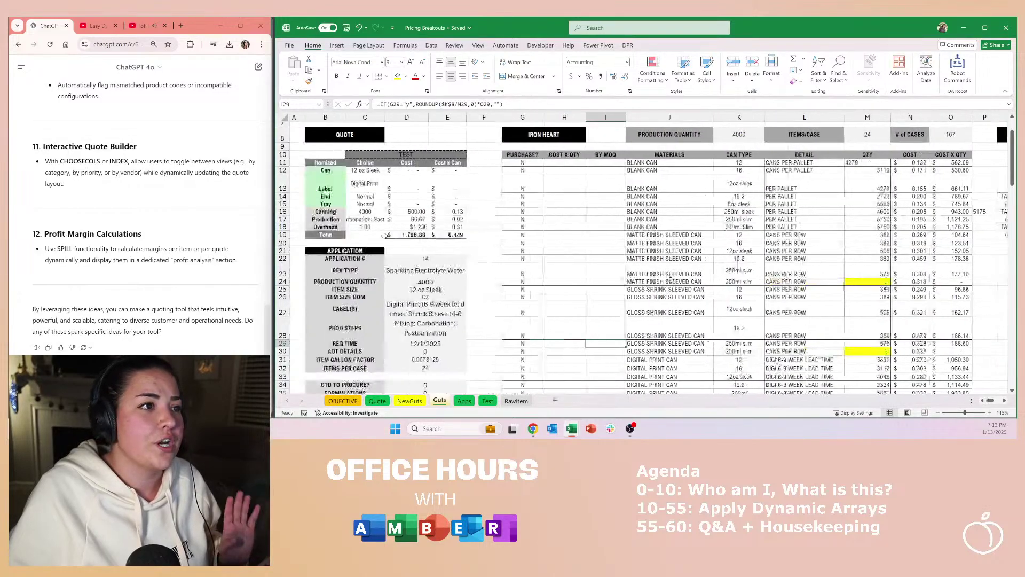
pyautogui.scroll(2, 526, 267)
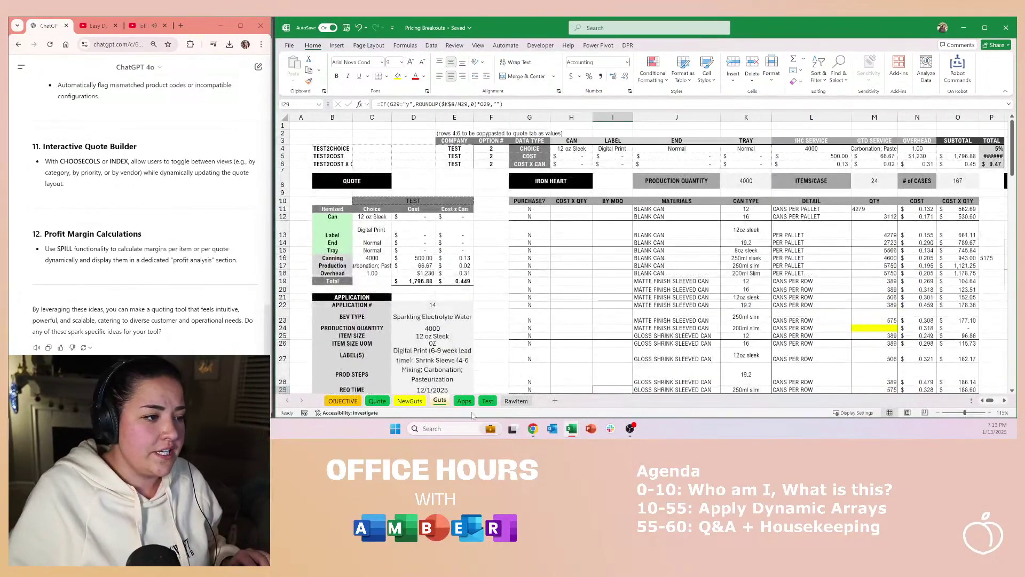
pyautogui.click(379, 401)
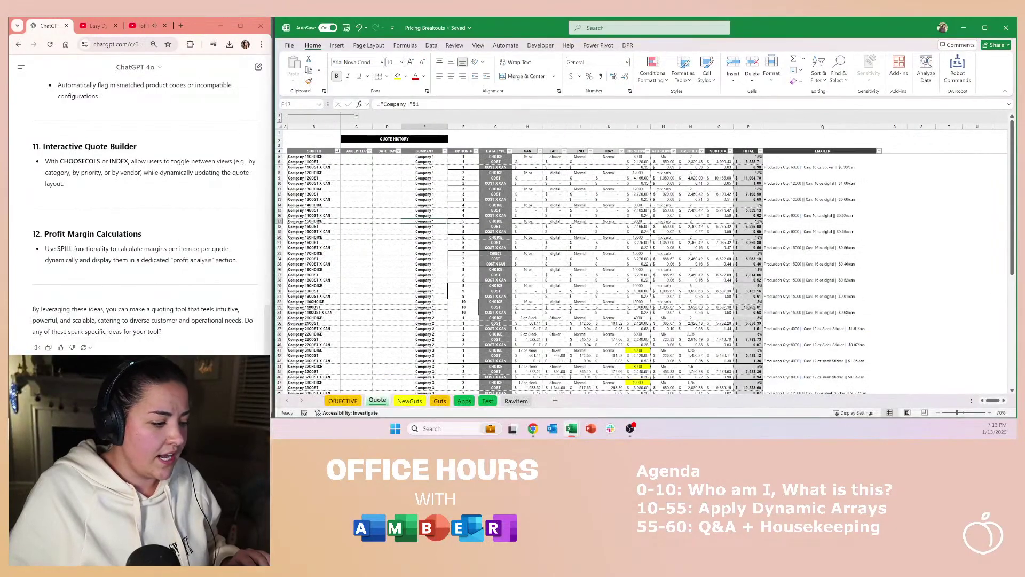
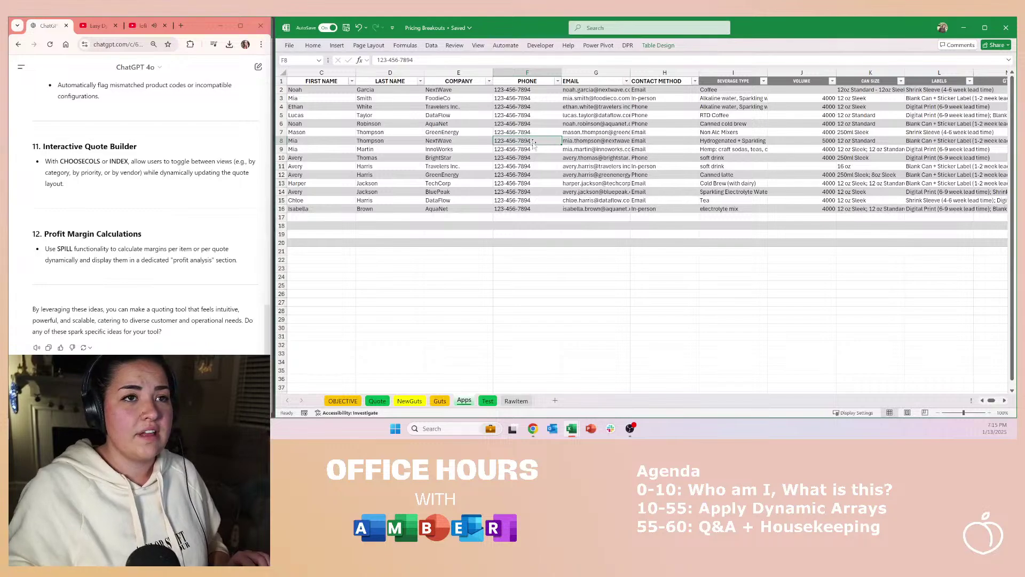
# Step: Review the Apps table's columns along one application row, from contact details through production steps and timeframe, and return to the application number
pyautogui.press('Right')
pyautogui.press('Right')
pyautogui.press('Right')
pyautogui.press('Right')
pyautogui.press('Right')
pyautogui.press('Right')
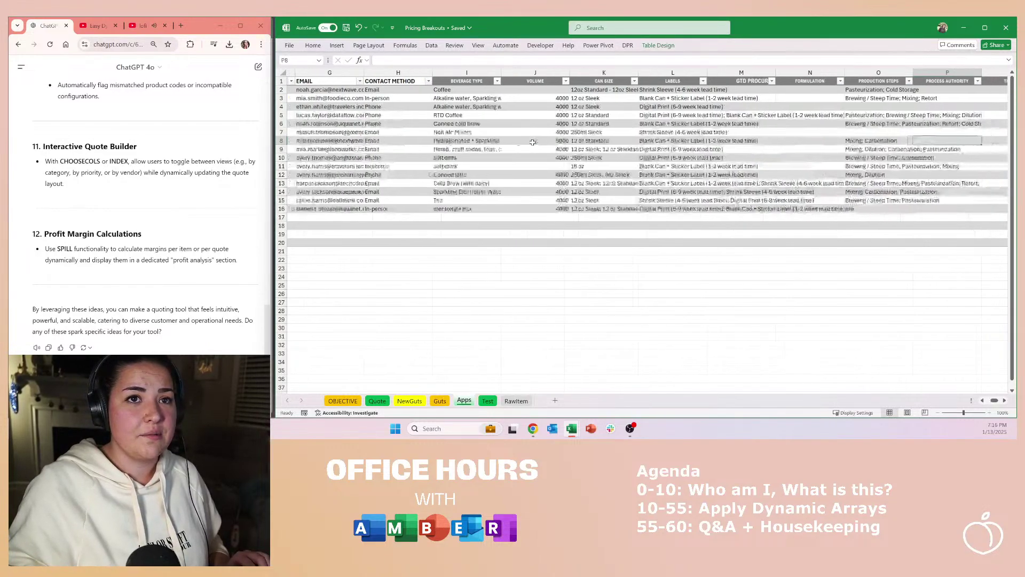
pyautogui.press('Left')
pyautogui.press('Left')
pyautogui.press('Left')
pyautogui.press('Left')
pyautogui.press('Left')
pyautogui.press('Left')
pyautogui.press('Left')
pyautogui.press('Left')
pyautogui.press('Left')
pyautogui.press('Left')
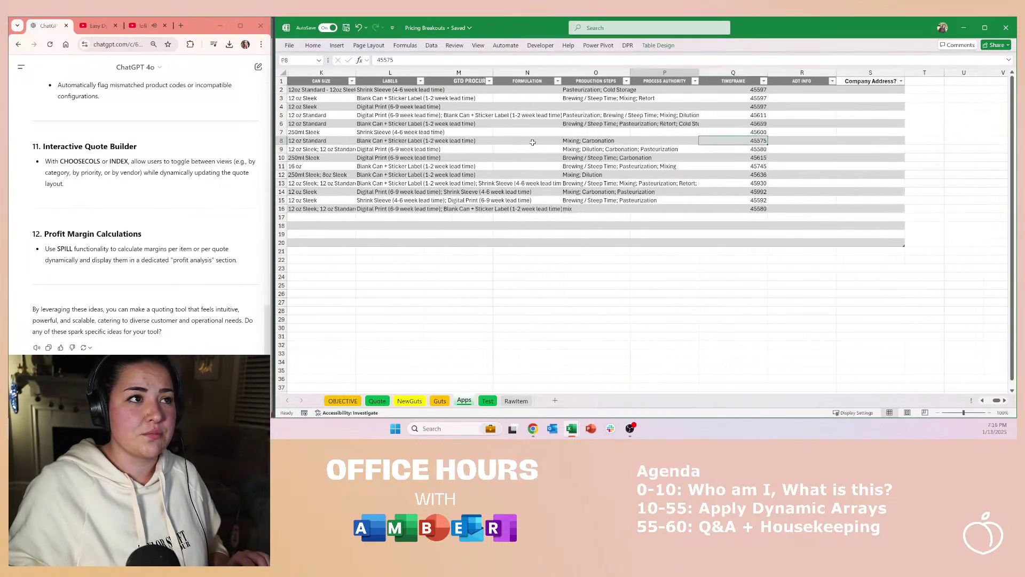
pyautogui.press('Left')
pyautogui.press('Left')
pyautogui.press('Left')
pyautogui.press('Left')
pyautogui.press('Left')
pyautogui.press('Left')
pyautogui.press('Left')
pyautogui.press('Left')
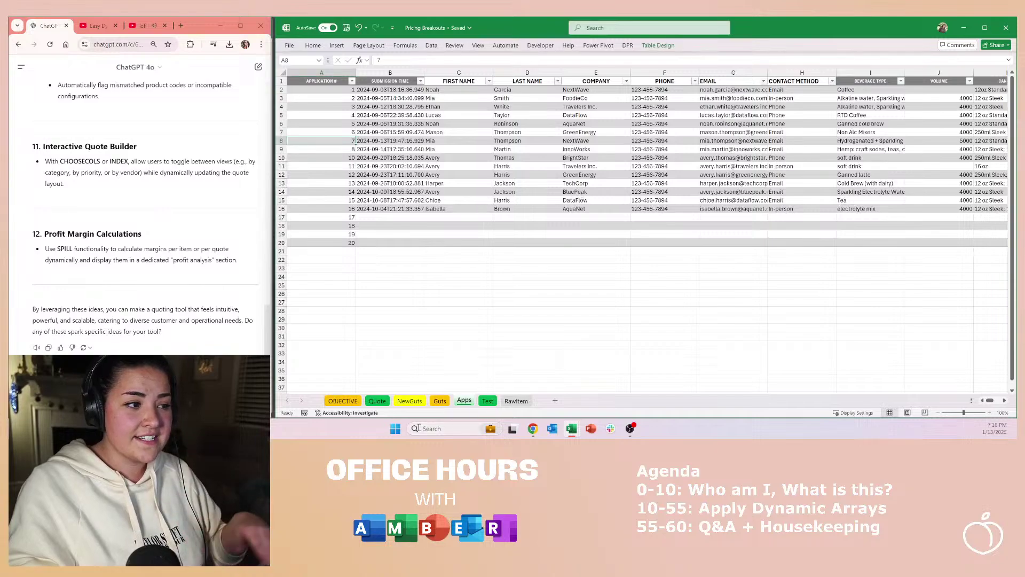
# Step: Hide rows 1 through 7 above the quote section on the Guts sheet
pyautogui.click(440, 402)
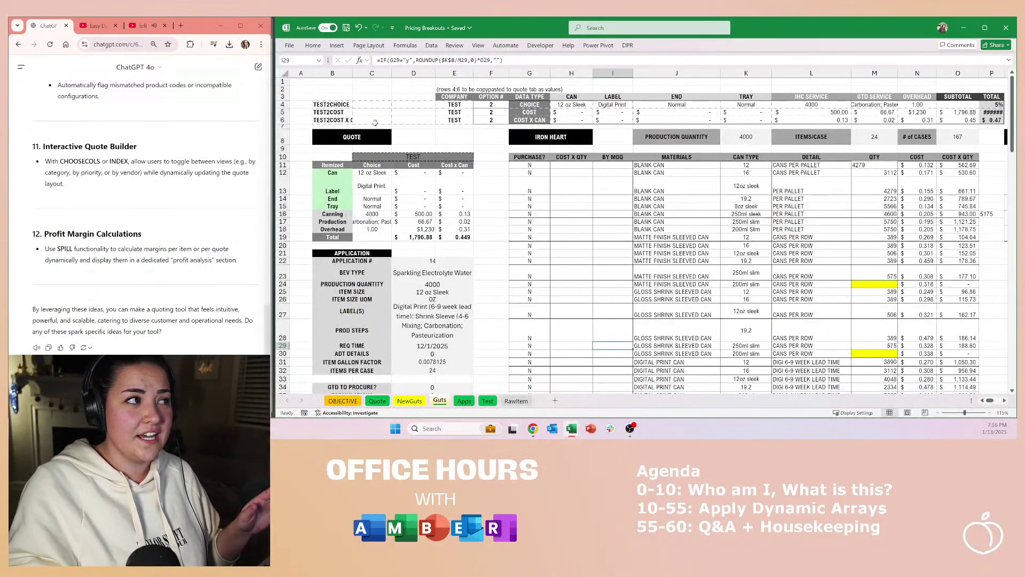
pyautogui.moveTo(281, 126); pyautogui.dragTo(281, 81)
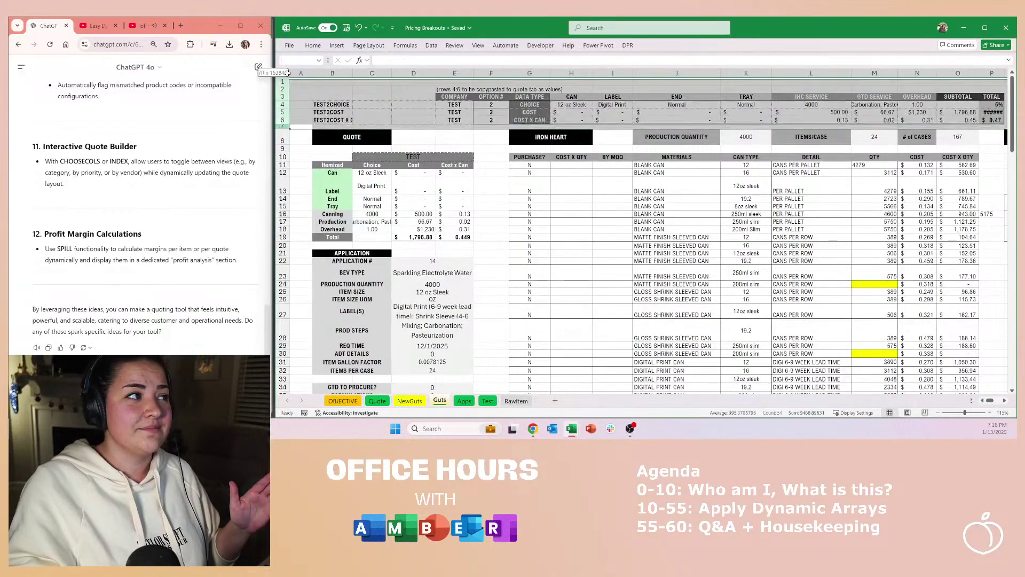
pyautogui.rightClick(354, 92)
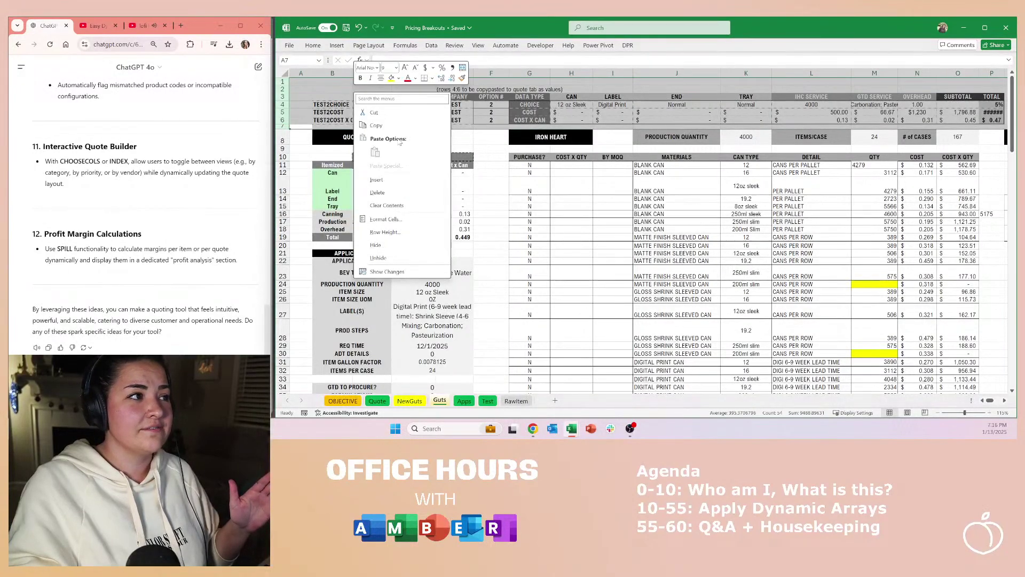
pyautogui.click(385, 247)
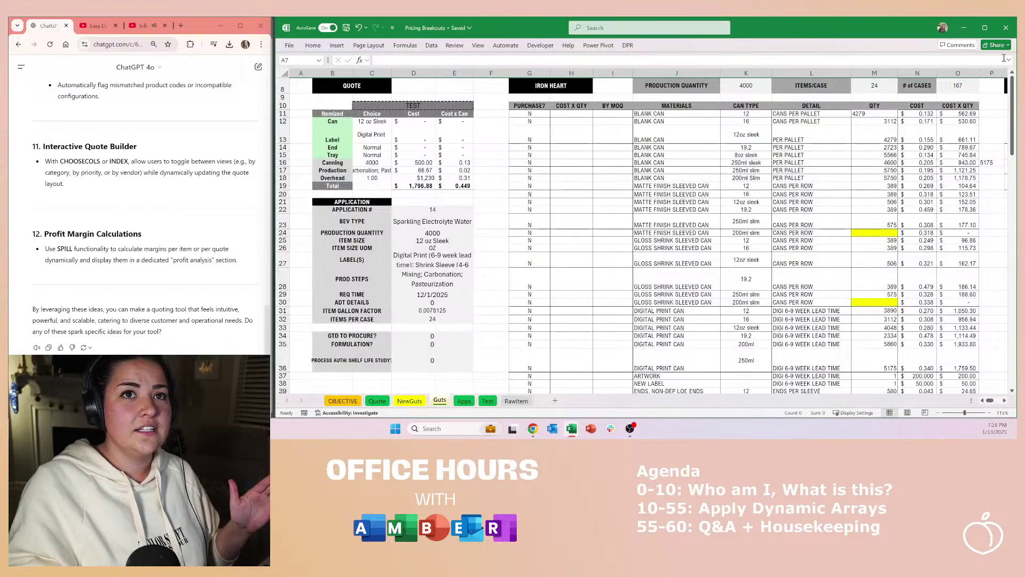
# Step: Turn off the gridlines on the Guts sheet, keeping the ribbon and formula bar collapsed
pyautogui.click(1008, 60)
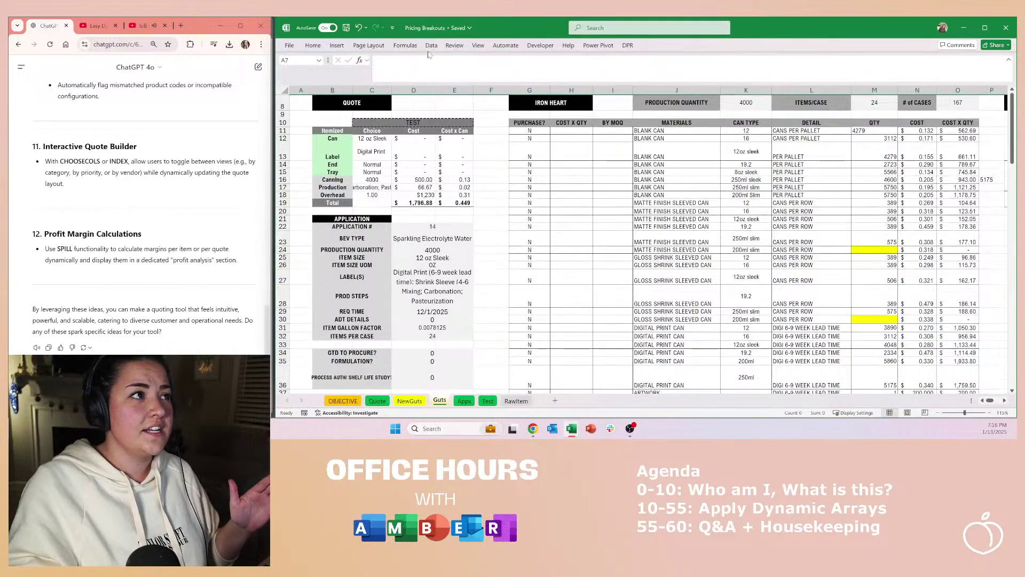
pyautogui.click(478, 46)
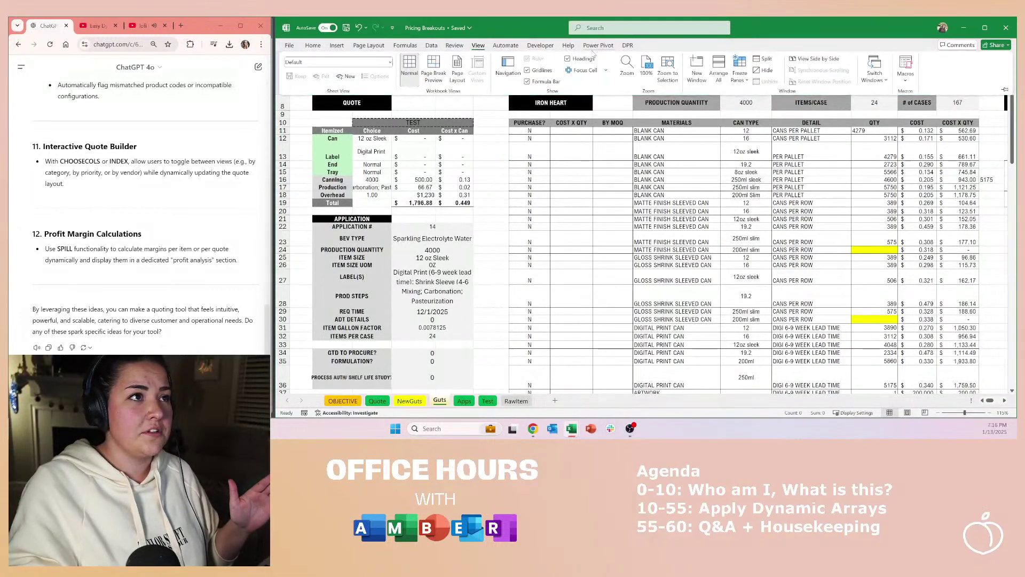
pyautogui.click(528, 71)
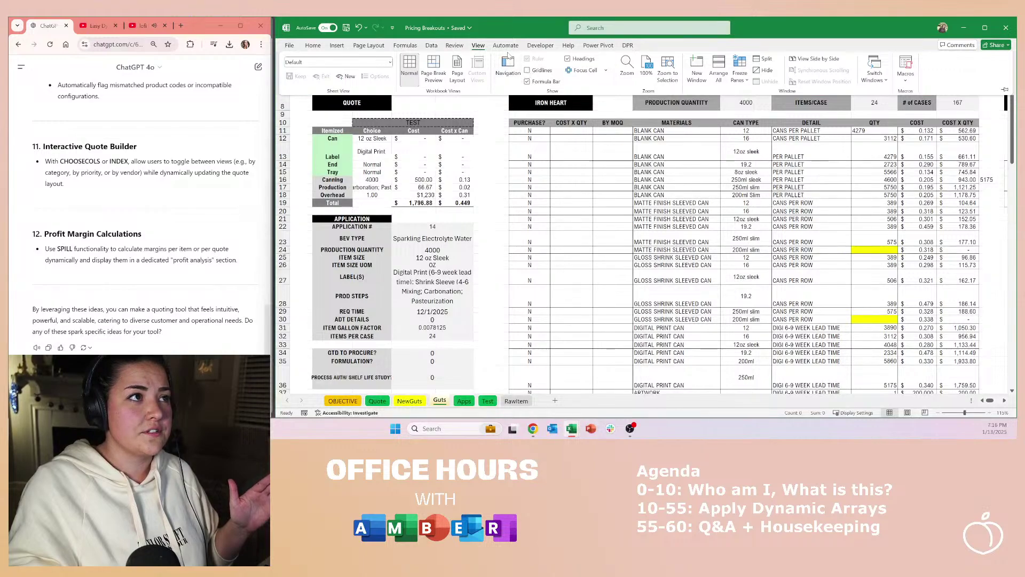
pyautogui.click(487, 48)
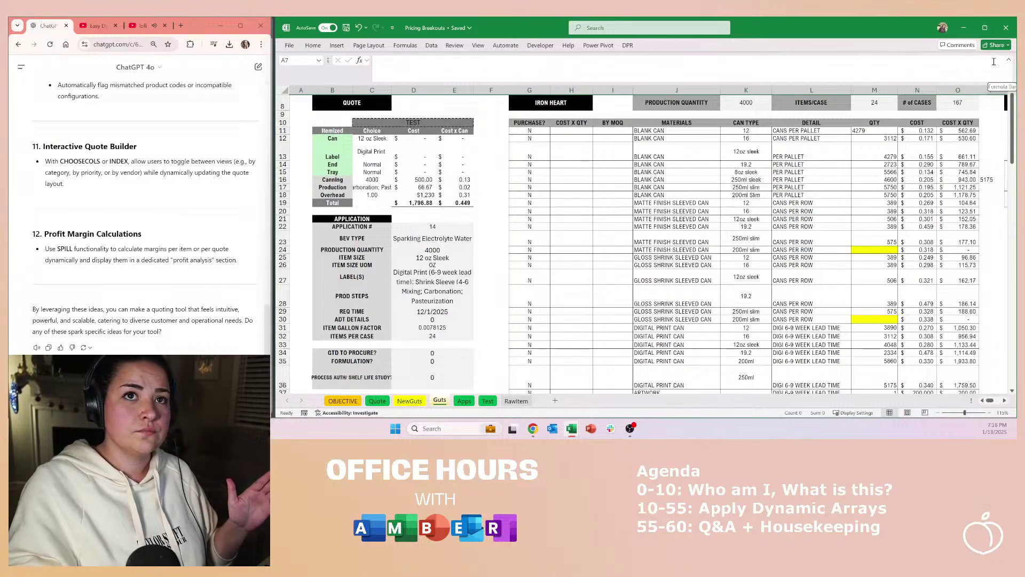
pyautogui.click(1009, 61)
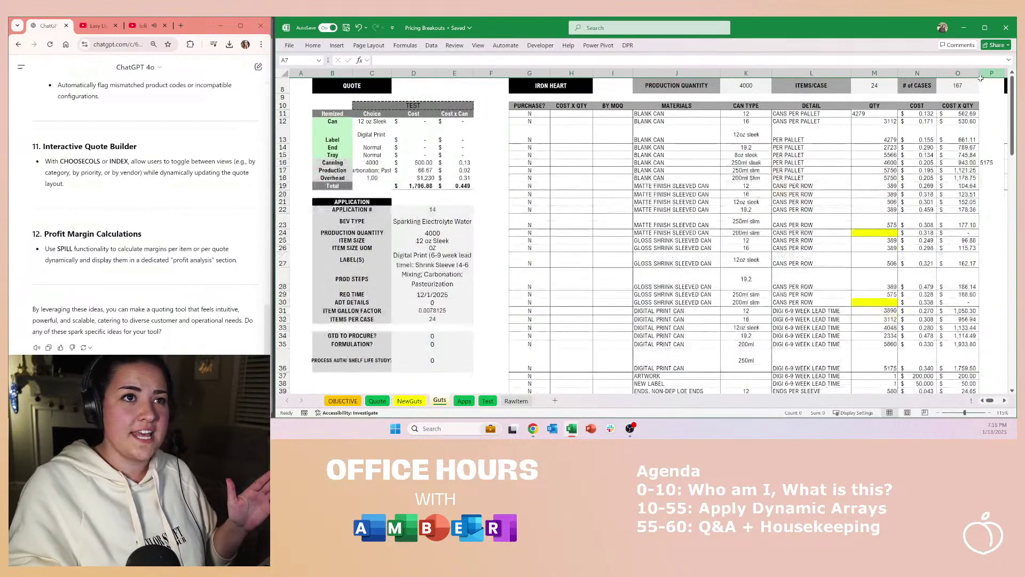
# Step: Try application numbers 13, 12 and 11 in the Application # cell of the Guts sheet
pyautogui.click(494, 187)
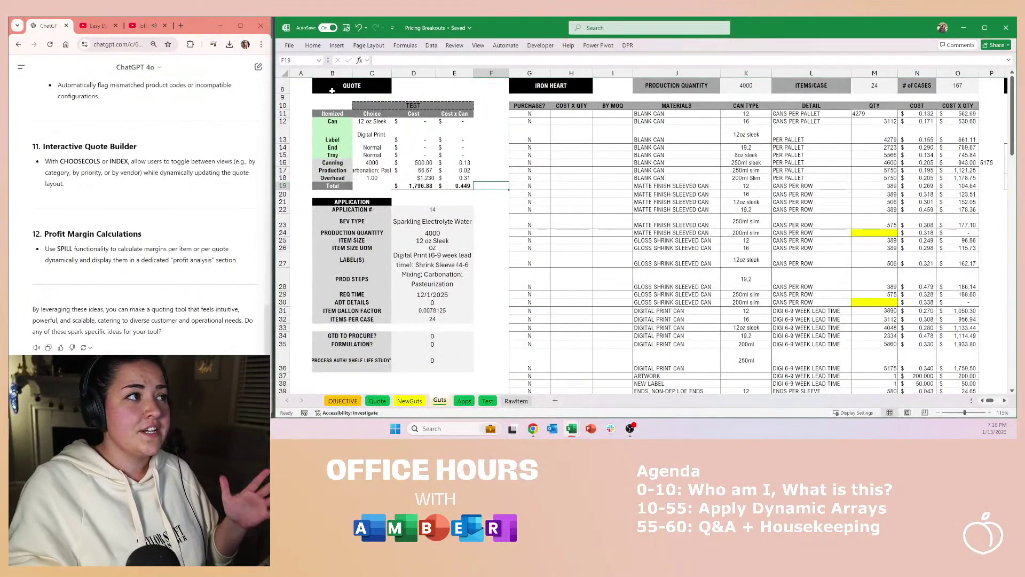
pyautogui.click(421, 203)
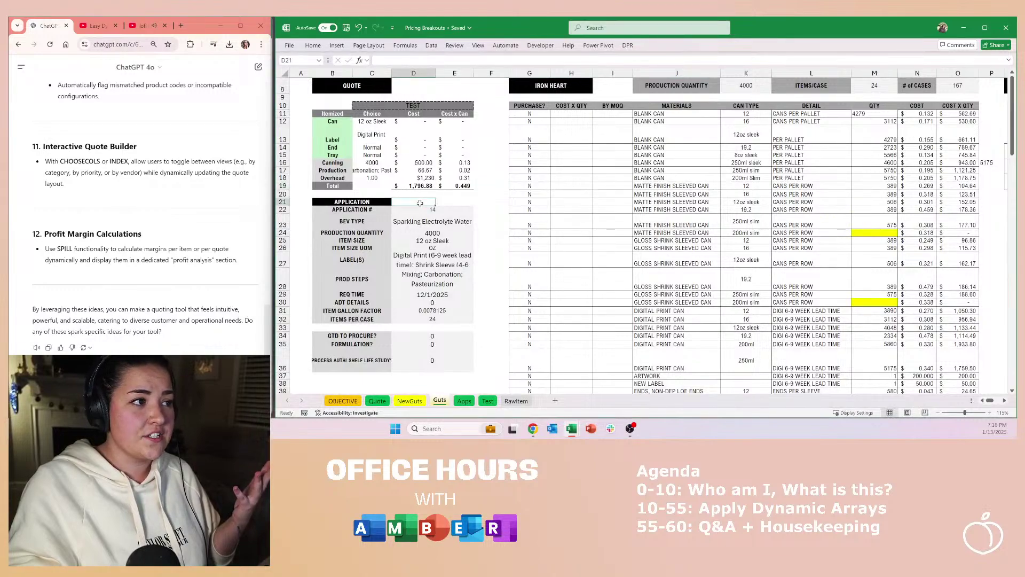
pyautogui.write('13')
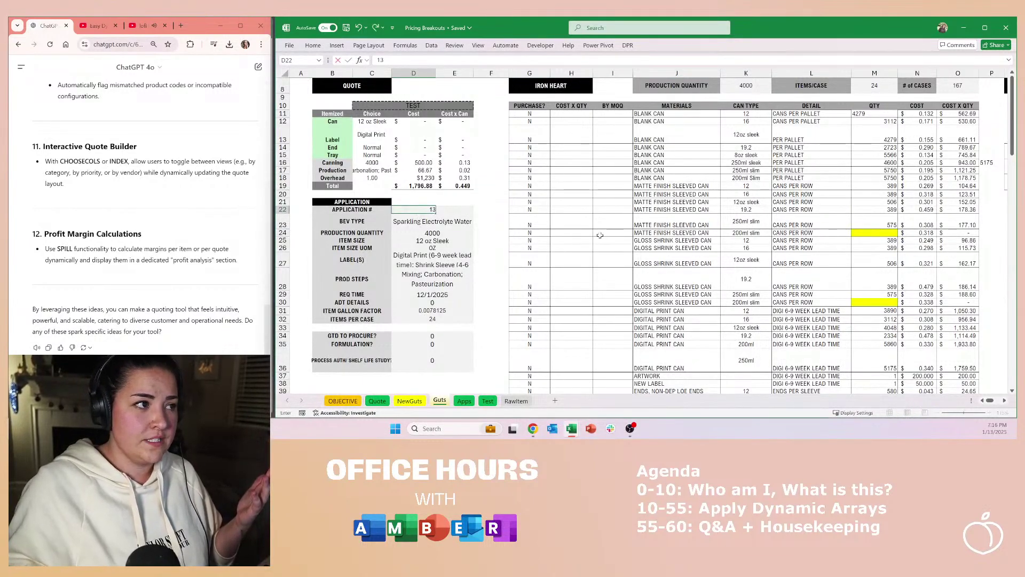
pyautogui.press('Return')
pyautogui.write('12')
pyautogui.press('Return')
pyautogui.press('Up')
pyautogui.write('11')
pyautogui.press('Return')
pyautogui.press('Up')
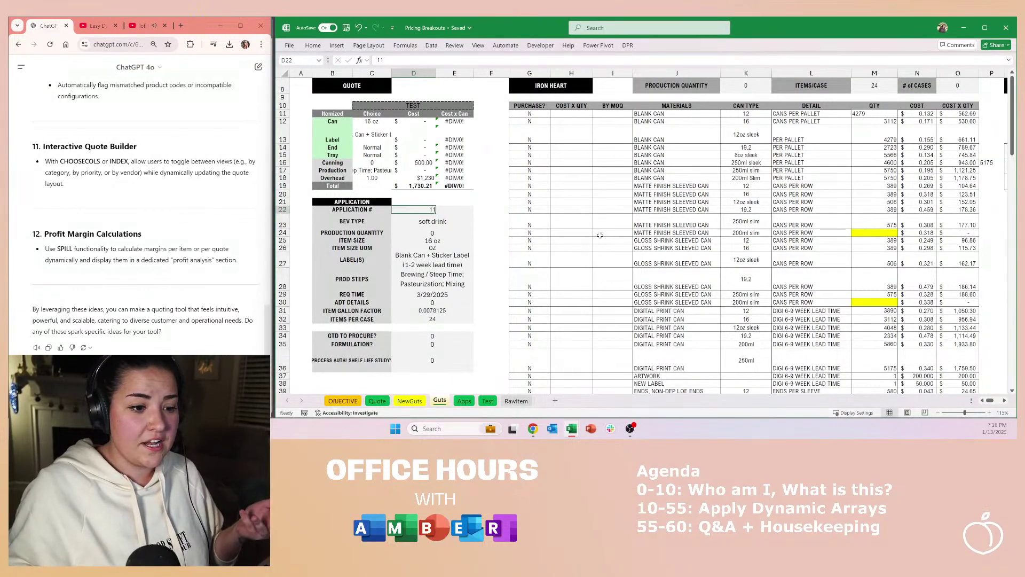
# Step: Set the Application # on the Guts sheet to 5
pyautogui.write('5')
pyautogui.press('Return')
pyautogui.press('Up')
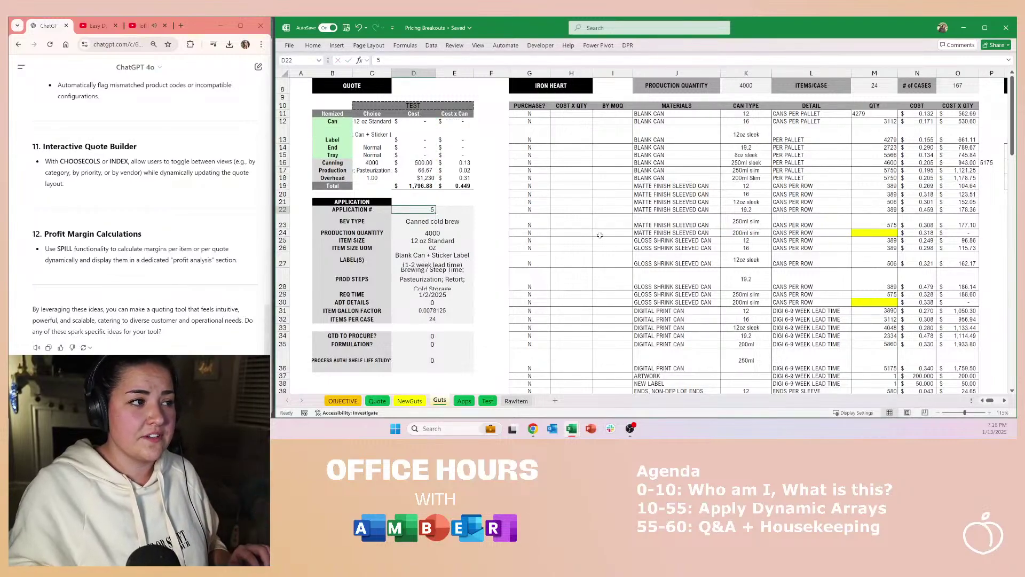
# Step: Inspect the beverage type, production quantity and item size cells of the application, and the first Purchase? cell in the materials list
pyautogui.moveTo(390, 220); pyautogui.dragTo(463, 223)
pyautogui.click(456, 231)
pyautogui.click(435, 240)
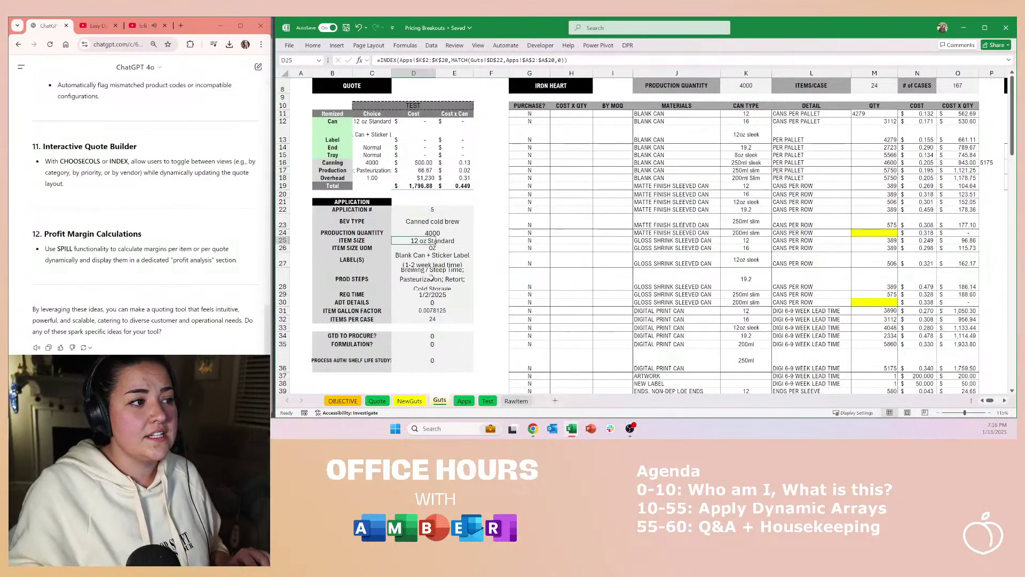
pyautogui.click(540, 114)
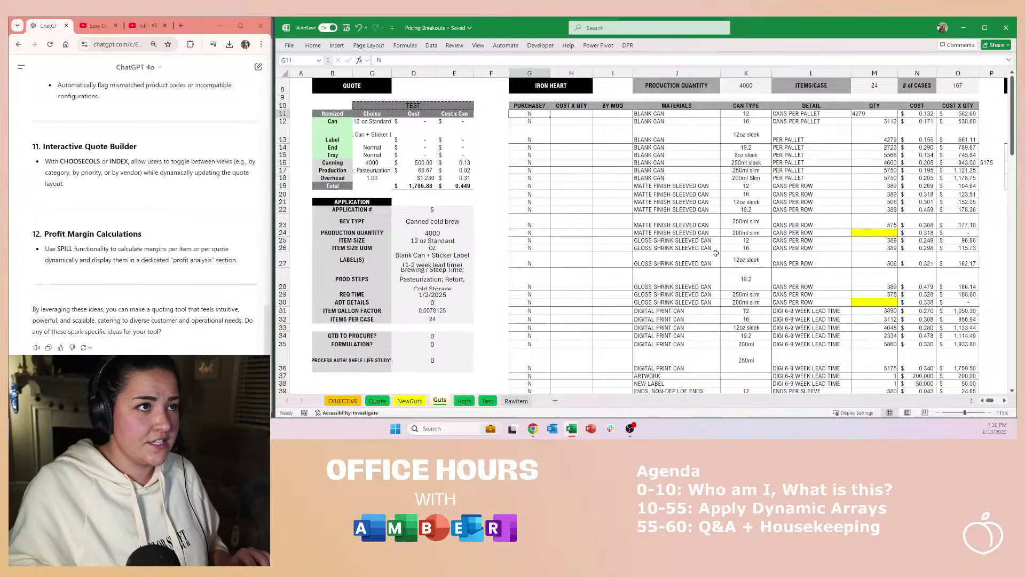
# Step: Mark the size 12 blank can and the size 12 non-deposit LOE ends with y in the Purchase? column
pyautogui.write('y')
pyautogui.press('Return')
pyautogui.press('Down')
pyautogui.press('Down')
pyautogui.press('Down')
pyautogui.press('Down')
pyautogui.press('Down')
pyautogui.press('Down')
pyautogui.press('Down')
pyautogui.press('Down')
pyautogui.press('Down')
pyautogui.press('Down')
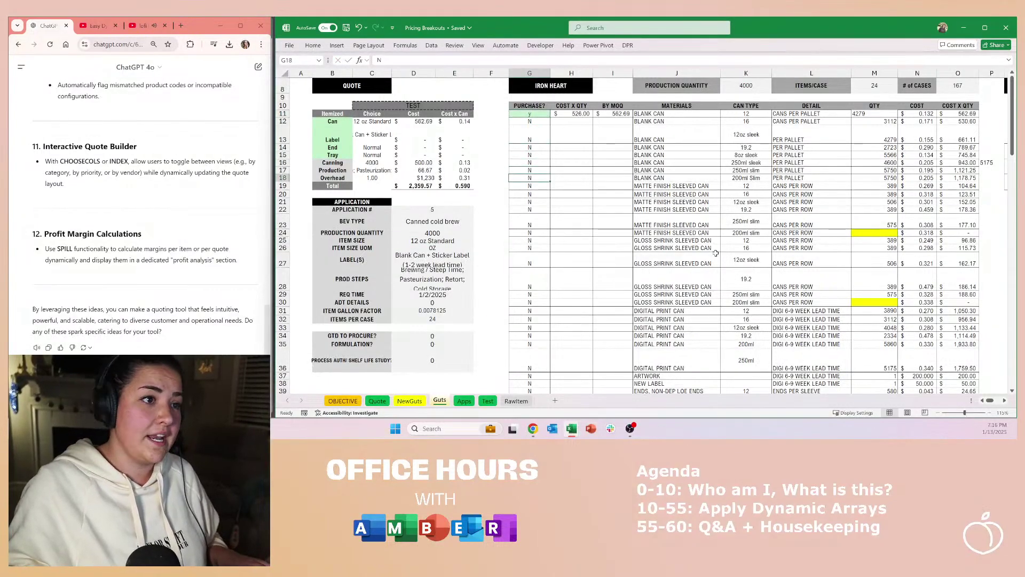
pyautogui.press('Down')
pyautogui.press('Down')
pyautogui.press('Down')
pyautogui.press('Down')
pyautogui.press('Down')
pyautogui.press('Down')
pyautogui.press('Down')
pyautogui.press('Down')
pyautogui.press('Down')
pyautogui.press('Down')
pyautogui.press('Down')
pyautogui.press('Down')
pyautogui.press('Down')
pyautogui.press('Down')
pyautogui.press('Down')
pyautogui.press('Down')
pyautogui.press('Down')
pyautogui.press('Down')
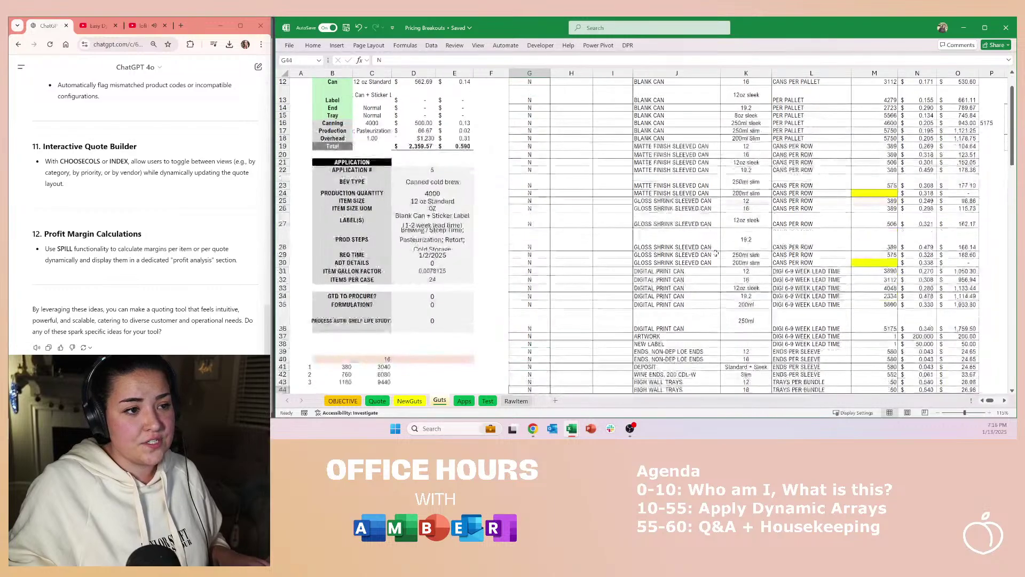
pyautogui.write('y')
pyautogui.press('Return')
# Step: Mark the size 12 trays for purchase with y in the materials list
pyautogui.press('Down')
pyautogui.press('Down')
pyautogui.press('Down')
pyautogui.press('Down')
pyautogui.press('Down')
pyautogui.press('Down')
pyautogui.press('Down')
pyautogui.press('Down')
pyautogui.press('Down')
pyautogui.press('Down')
pyautogui.press('Up')
pyautogui.press('Up')
pyautogui.press('Up')
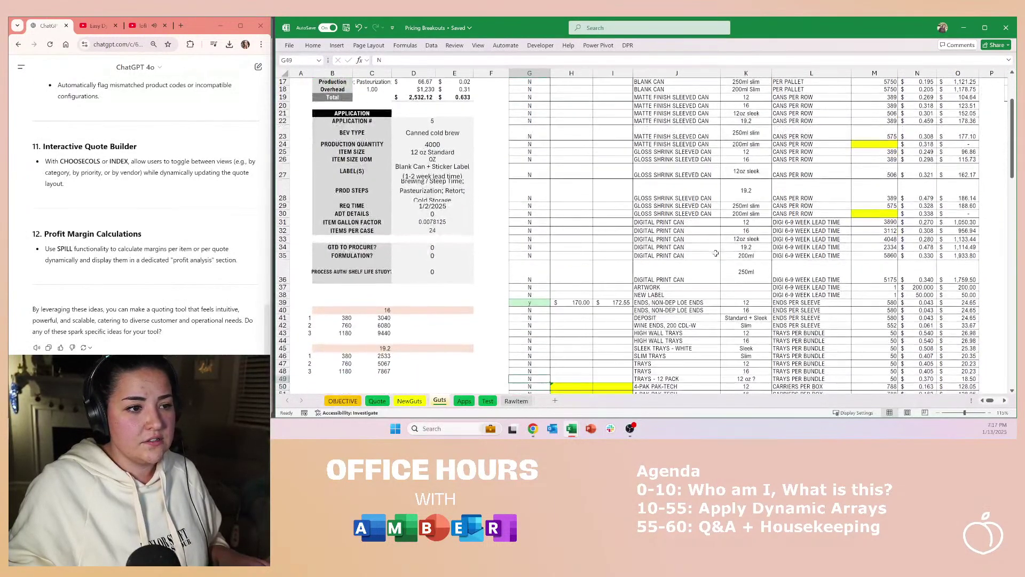
pyautogui.write('y')
pyautogui.press('Return')
# Step: Mark the 3.625" x 7.5" matte white CMYK label for size 12 cans with y in the Intouch labels table
pyautogui.press('Down')
pyautogui.press('Down')
pyautogui.press('Down')
pyautogui.press('Down')
pyautogui.press('Down')
pyautogui.press('Down')
pyautogui.press('Down')
pyautogui.press('Down')
pyautogui.press('Down')
pyautogui.press('Down')
pyautogui.press('Down')
pyautogui.press('Down')
pyautogui.press('Down')
pyautogui.press('Down')
pyautogui.press('Down')
pyautogui.press('Down')
pyautogui.press('Down')
pyautogui.press('Down')
pyautogui.press('Down')
pyautogui.press('Down')
pyautogui.press('Down')
pyautogui.press('Down')
pyautogui.press('Down')
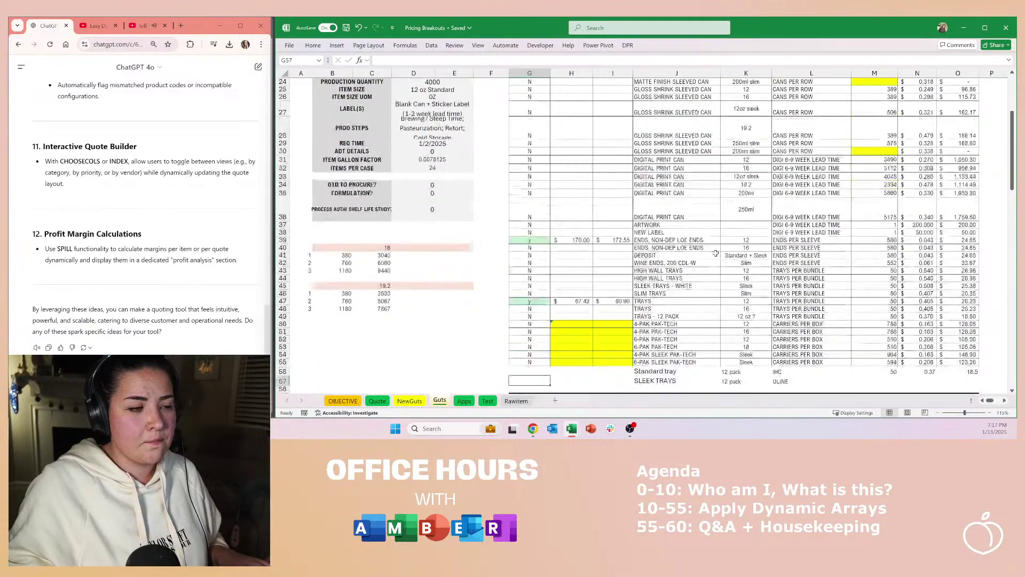
pyautogui.press('Down')
pyautogui.press('Down')
pyautogui.press('Down')
pyautogui.press('Down')
pyautogui.press('Down')
pyautogui.press('Down')
pyautogui.press('Down')
pyautogui.press('Down')
pyautogui.press('Down')
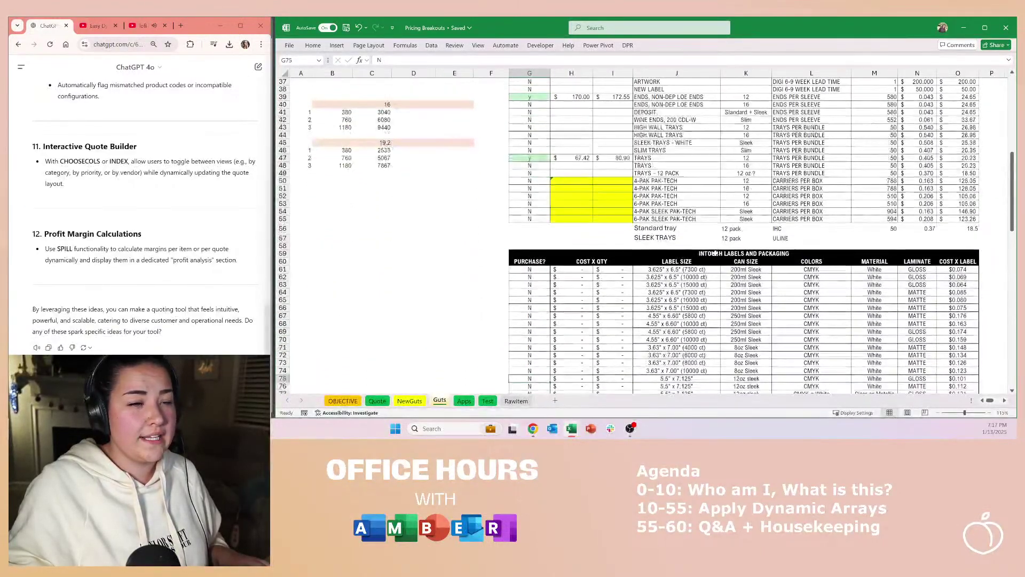
pyautogui.press('Down')
pyautogui.press('Down')
pyautogui.press('Down')
pyautogui.press('Down')
pyautogui.press('Down')
pyautogui.press('Down')
pyautogui.press('Down')
pyautogui.press('Down')
pyautogui.press('Down')
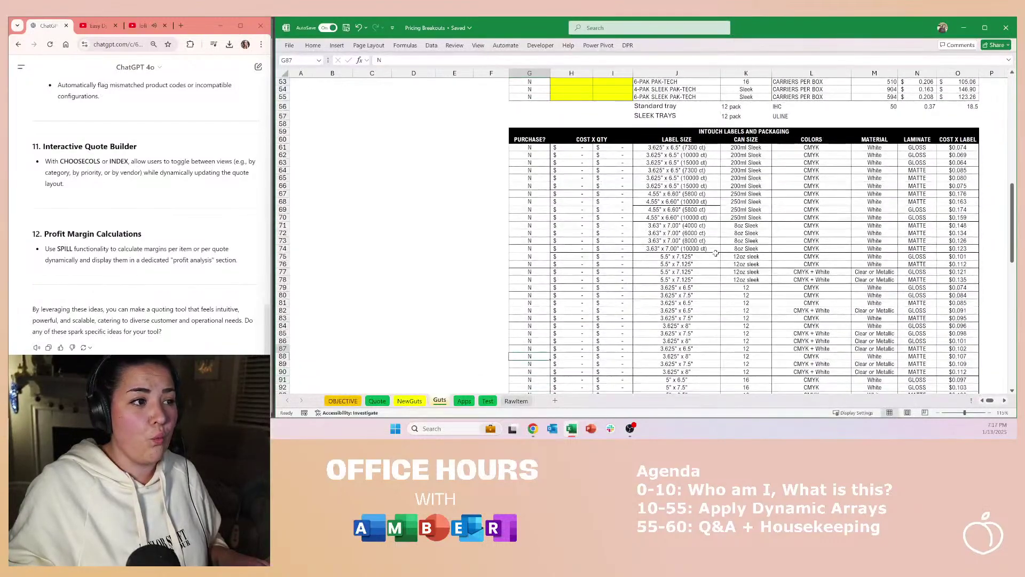
pyautogui.press('Down')
pyautogui.write('y')
pyautogui.press('Down')
pyautogui.press('Down')
pyautogui.press('Down')
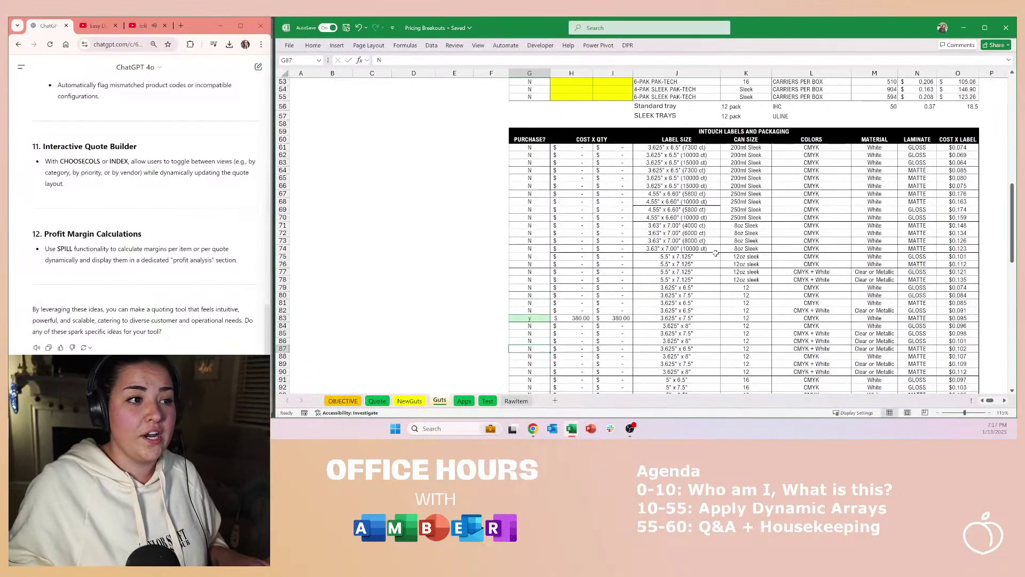
# Step: In the canning charges, mark the NOT 16 row of the 750 bracket with y and the 16 row of 751-1500 with n
pyautogui.press('Down')
pyautogui.press('Down')
pyautogui.press('Down')
pyautogui.press('Down')
pyautogui.press('Down')
pyautogui.press('Down')
pyautogui.press('Down')
pyautogui.press('Down')
pyautogui.press('Down')
pyautogui.press('Down')
pyautogui.press('Down')
pyautogui.press('Down')
pyautogui.press('Down')
pyautogui.press('Down')
pyautogui.press('Down')
pyautogui.press('Down')
pyautogui.press('Down')
pyautogui.press('Down')
pyautogui.press('Down')
pyautogui.press('Down')
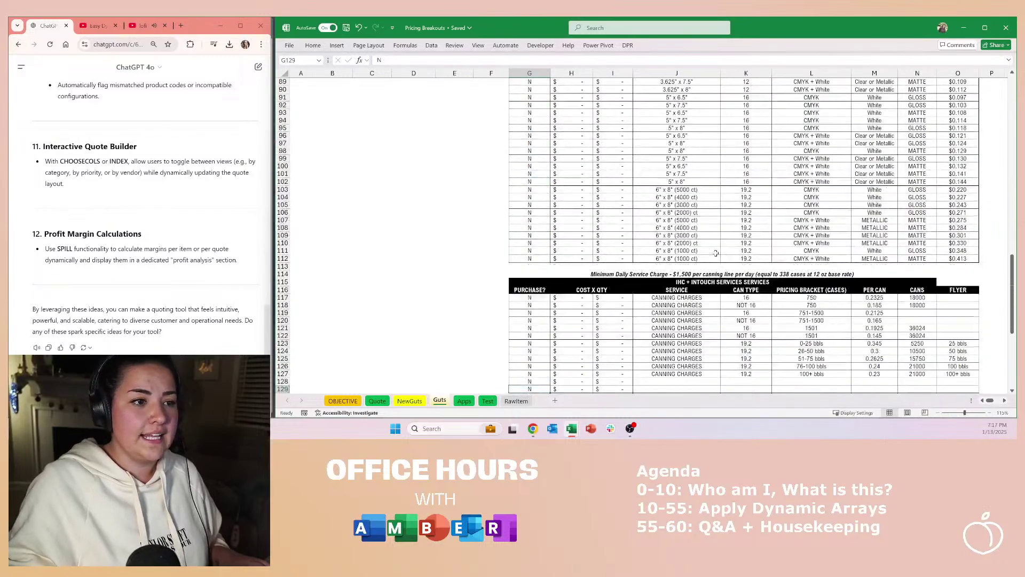
pyautogui.press('Up')
pyautogui.press('Up')
pyautogui.press('Up')
pyautogui.press('Up')
pyautogui.press('Up')
pyautogui.press('Up')
pyautogui.press('Up')
pyautogui.press('Up')
pyautogui.press('Up')
pyautogui.press('Up')
pyautogui.press('Up')
pyautogui.press('Up')
pyautogui.press('Up')
pyautogui.press('Up')
pyautogui.press('Up')
pyautogui.press('Up')
pyautogui.press('Up')
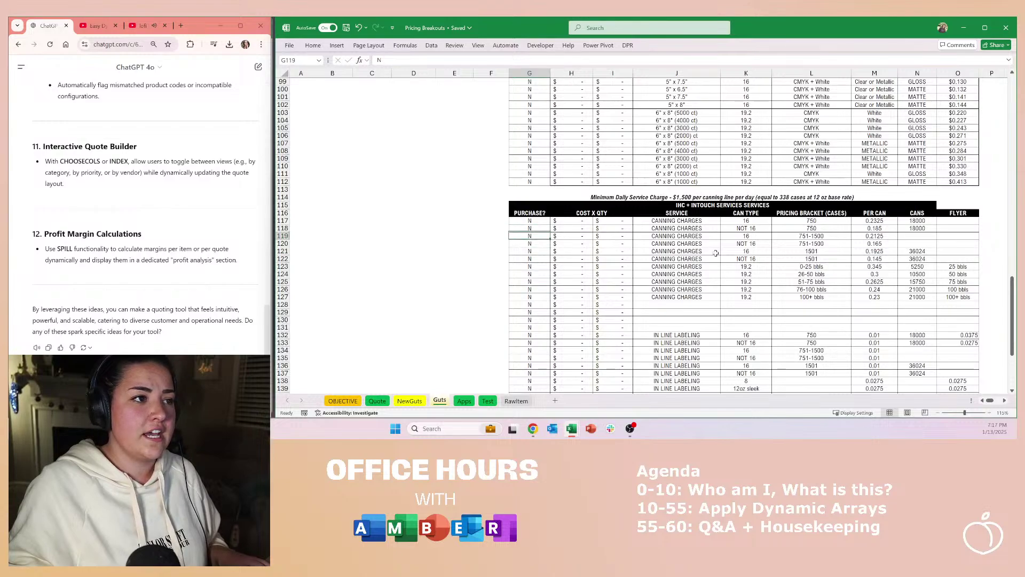
pyautogui.write('y')
pyautogui.hotkey('ctrl', 'Return')
pyautogui.write('n')
# Step: Mark the in line labeling service for NOT 16 cans in the 750 bracket with y
pyautogui.press('Down')
pyautogui.press('Down')
pyautogui.press('Down')
pyautogui.press('Down')
pyautogui.press('Down')
pyautogui.press('Down')
pyautogui.press('Down')
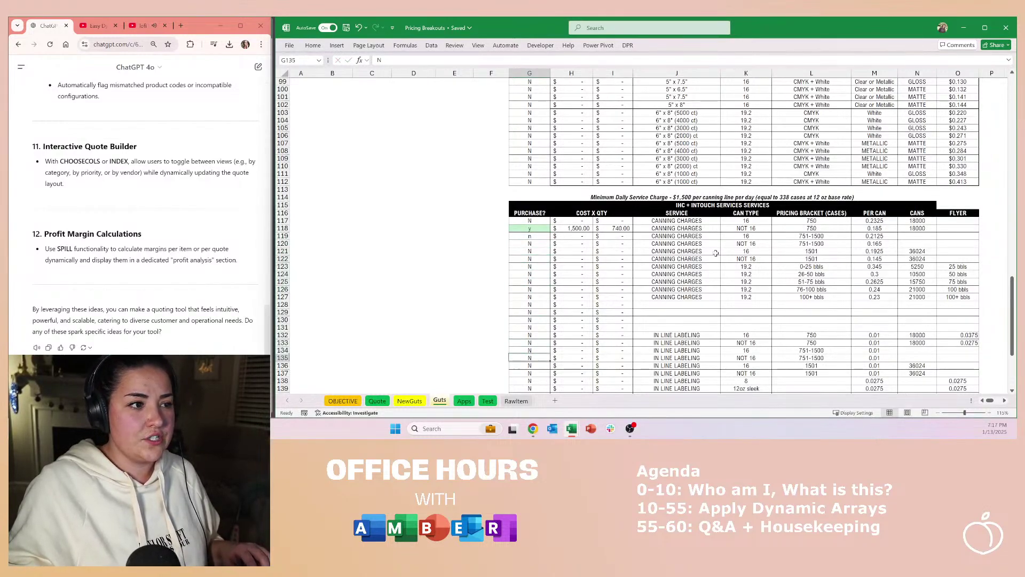
pyautogui.press('Up')
pyautogui.press('Up')
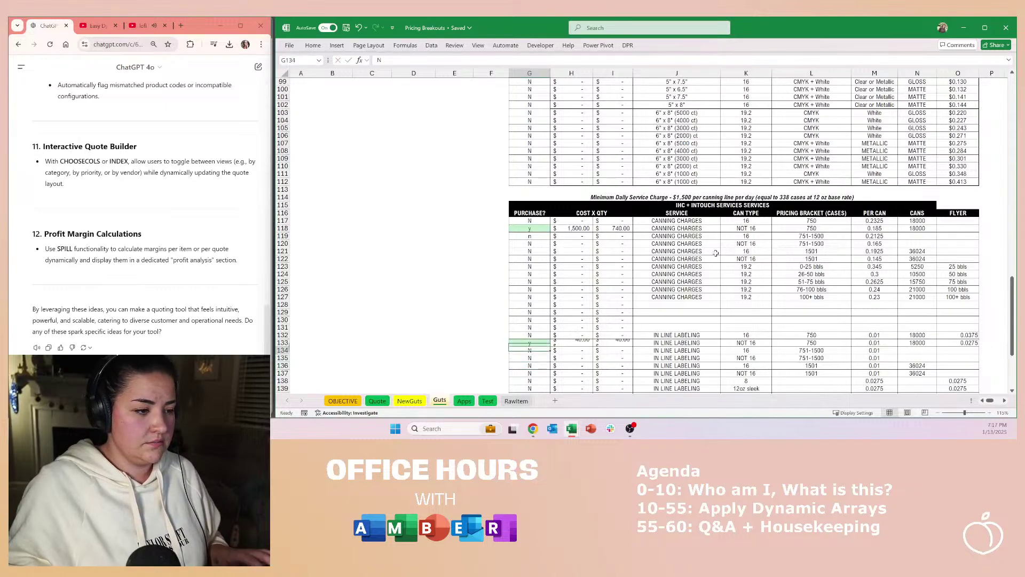
pyautogui.write('y')
pyautogui.press('Return')
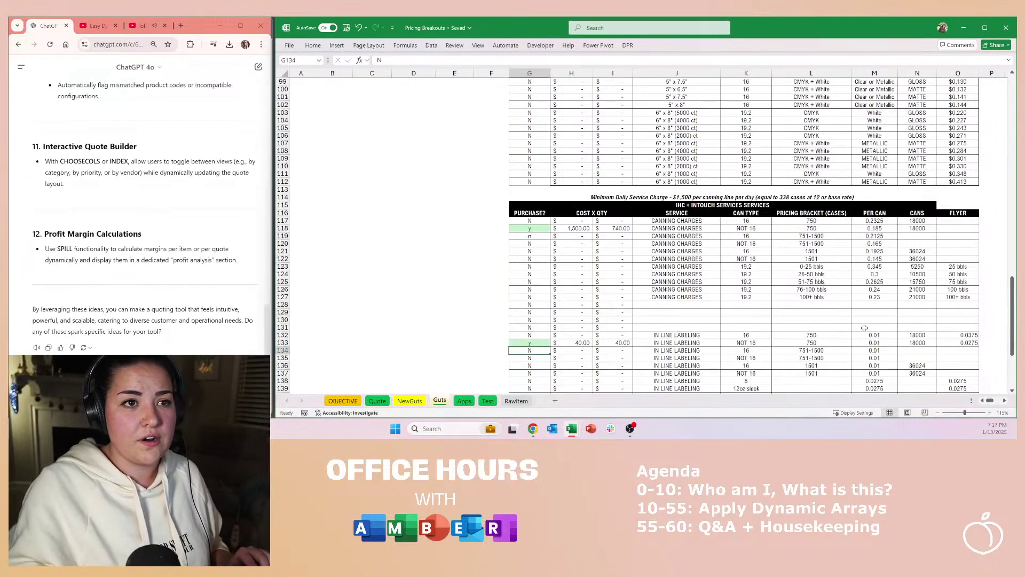
# Step: Return to the quote summary and examine the can type, Purchase? and detail cells of the can materials
pyautogui.scroll(20, 864, 327)
pyautogui.click(834, 248)
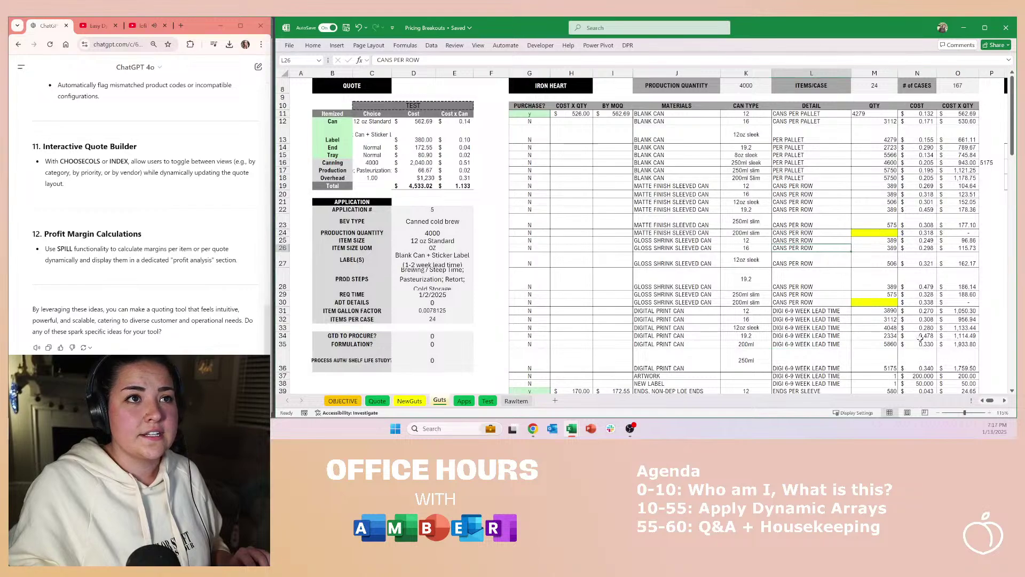
pyautogui.click(746, 114)
pyautogui.moveTo(530, 113); pyautogui.dragTo(529, 335)
pyautogui.click(794, 133)
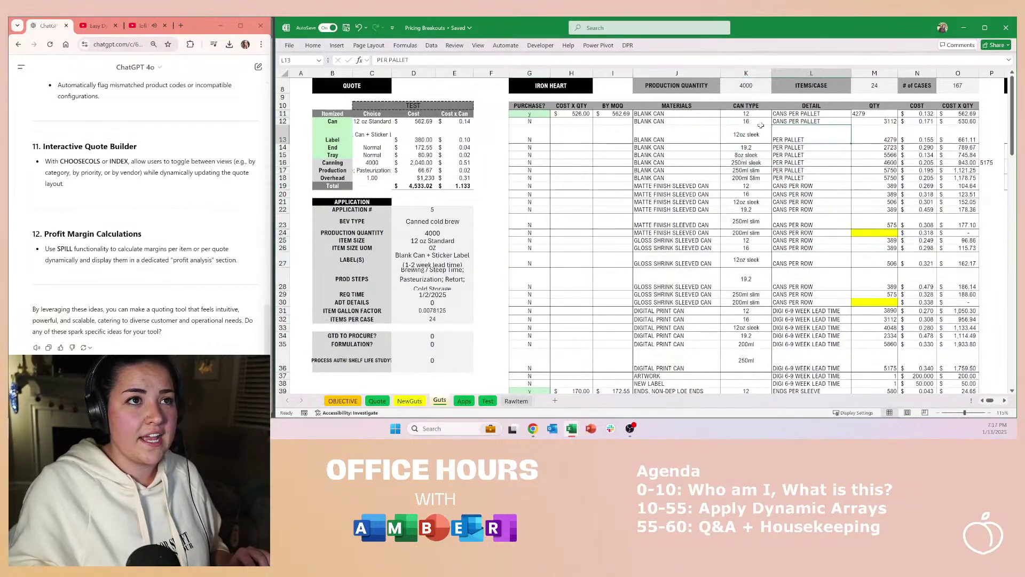
# Step: Try a production quantity of 8000 above the materials list, restore the original formula and copy the cell
pyautogui.click(750, 86)
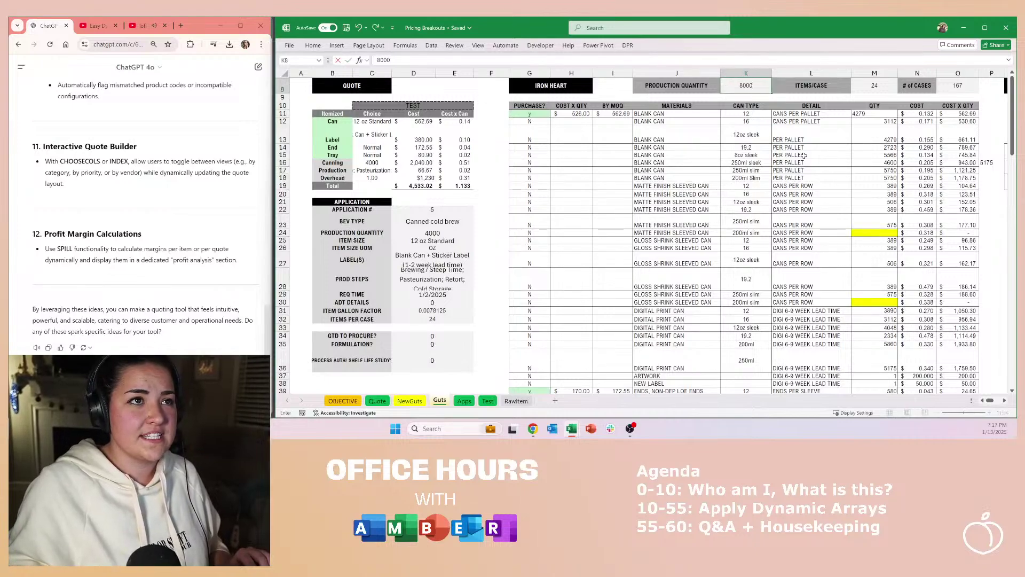
pyautogui.hotkey('ctrl', 'c')
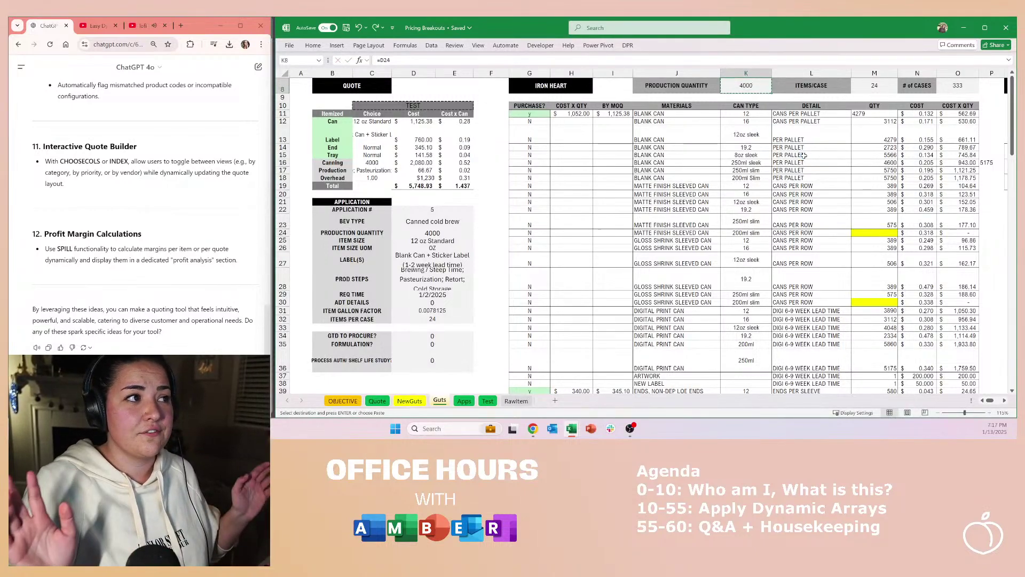
# Step: In the production section, enter 5 equipment hours for the Tank #1 STEEP row and the Tank #2 CLEAN + FILL row
pyautogui.press('Escape')
pyautogui.press('Right')
pyautogui.press('Right')
pyautogui.press('Right')
pyautogui.press('Right')
pyautogui.press('Right')
pyautogui.press('Right')
pyautogui.press('Right')
pyautogui.press('Right')
pyautogui.press('Right')
pyautogui.press('Right')
pyautogui.press('Right')
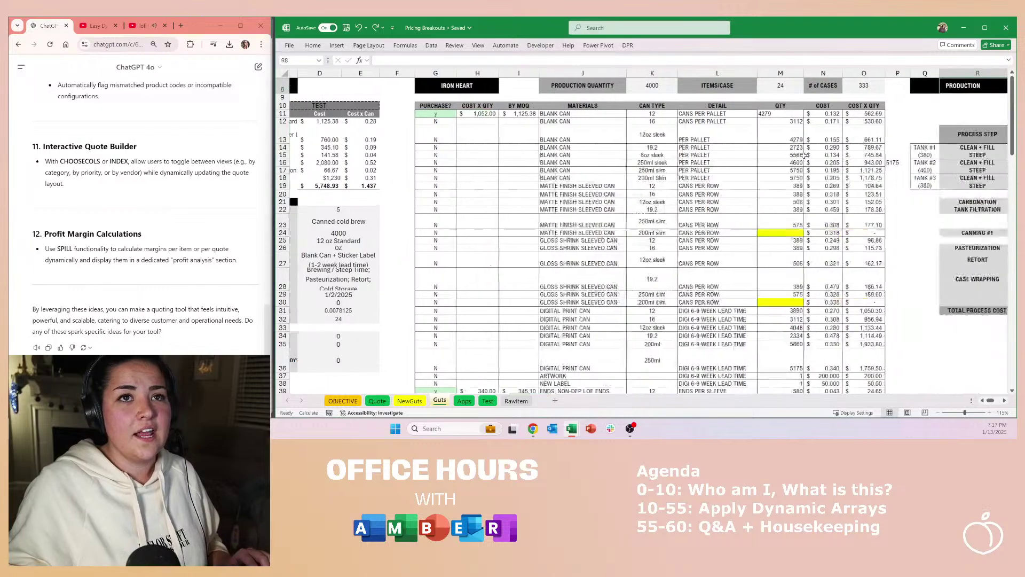
pyautogui.press('Down')
pyautogui.press('Left')
pyautogui.press('Left')
pyautogui.press('Left')
pyautogui.press('Left')
pyautogui.press('Down')
pyautogui.press('Down')
pyautogui.press('Down')
pyautogui.press('Down')
pyautogui.press('Down')
pyautogui.press('Down')
pyautogui.write('5')
pyautogui.press('Return')
pyautogui.write('5')
pyautogui.press('Return')
# Step: Enter 5 people hours for both Tank #2 rows and for the Tank #3 CLEAN + FILL row
pyautogui.press('Right')
pyautogui.press('Right')
pyautogui.press('Right')
pyautogui.press('Up')
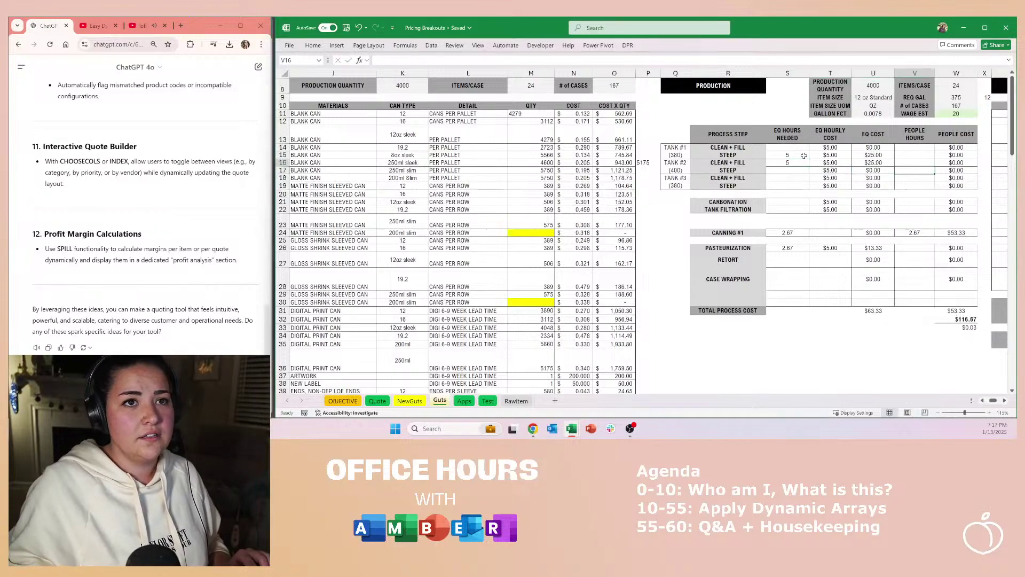
pyautogui.write('5')
pyautogui.press('Return')
pyautogui.write('5')
pyautogui.press('Return')
pyautogui.write('5')
pyautogui.press('Return')
# Step: Return to the quote summary and examine its itemized choices, costs and costs per can down to the Total row
pyautogui.press('Right')
pyautogui.press('Down')
pyautogui.press('Right')
pyautogui.press('Right')
pyautogui.press('Right')
pyautogui.press('Left')
pyautogui.press('Left')
pyautogui.press('Left')
pyautogui.press('Left')
pyautogui.press('Left')
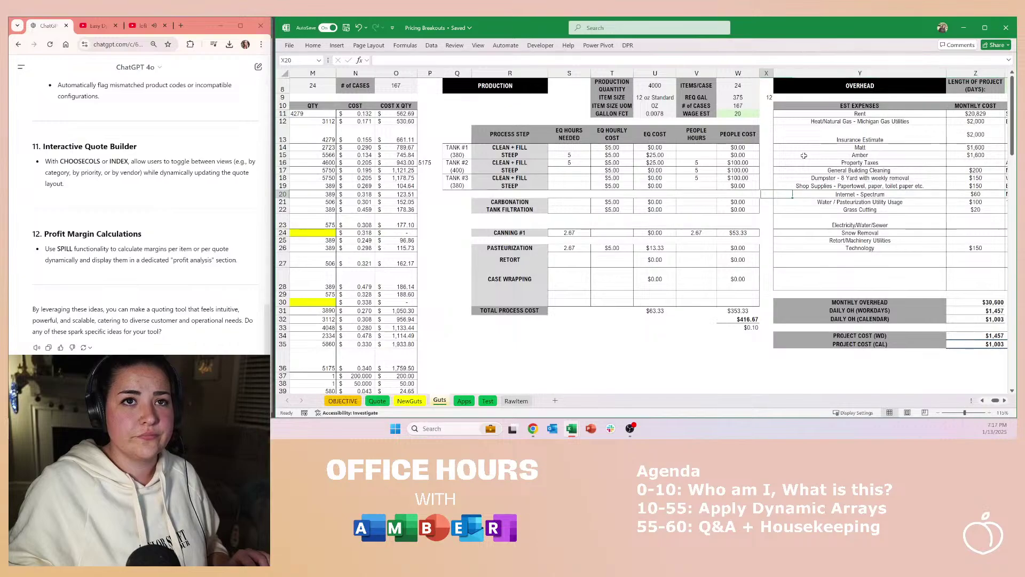
pyautogui.press('Left')
pyautogui.press('Left')
pyautogui.press('Left')
pyautogui.press('Left')
pyautogui.press('Left')
pyautogui.press('Left')
pyautogui.press('Left')
pyautogui.press('Left')
pyautogui.press('Left')
pyautogui.press('Left')
pyautogui.press('Left')
pyautogui.press('Left')
pyautogui.press('Left')
pyautogui.press('Left')
pyautogui.press('Left')
pyautogui.press('Left')
pyautogui.press('Left')
pyautogui.press('Left')
pyautogui.press('Left')
pyautogui.press('Left')
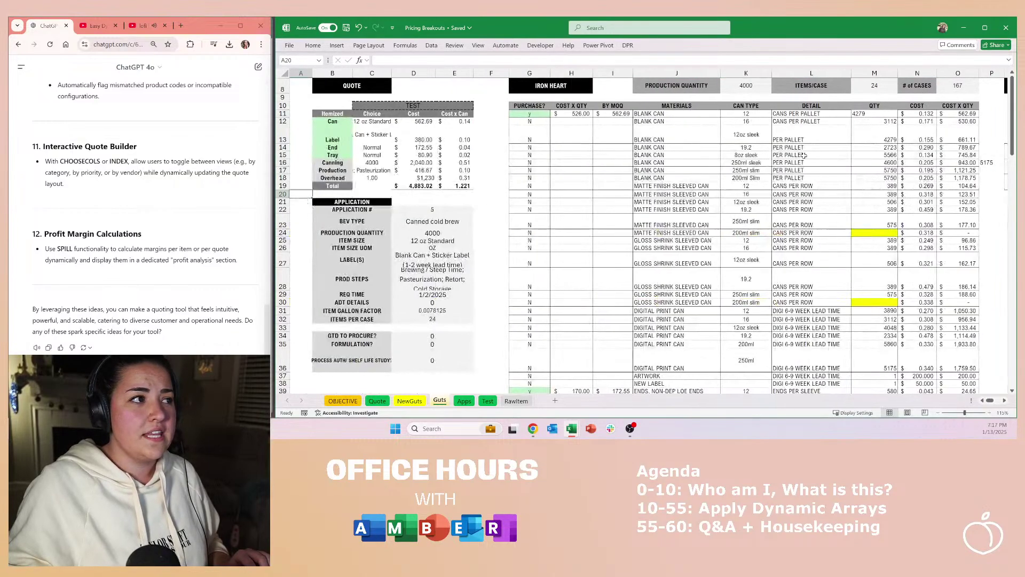
pyautogui.press('Right')
pyautogui.hotkey('shift', 'Right')
pyautogui.hotkey('shift', 'Right')
pyautogui.hotkey('shift', 'Up')
pyautogui.hotkey('shift', 'Up')
pyautogui.hotkey('shift', 'Up')
pyautogui.hotkey('shift', 'Up')
pyautogui.hotkey('shift', 'Up')
pyautogui.hotkey('shift', 'Up')
pyautogui.hotkey('shift', 'Up')
pyautogui.hotkey('shift', 'Up')
pyautogui.hotkey('shift', 'Up')
pyautogui.hotkey('shift', 'Up')
pyautogui.hotkey('shift', 'Up')
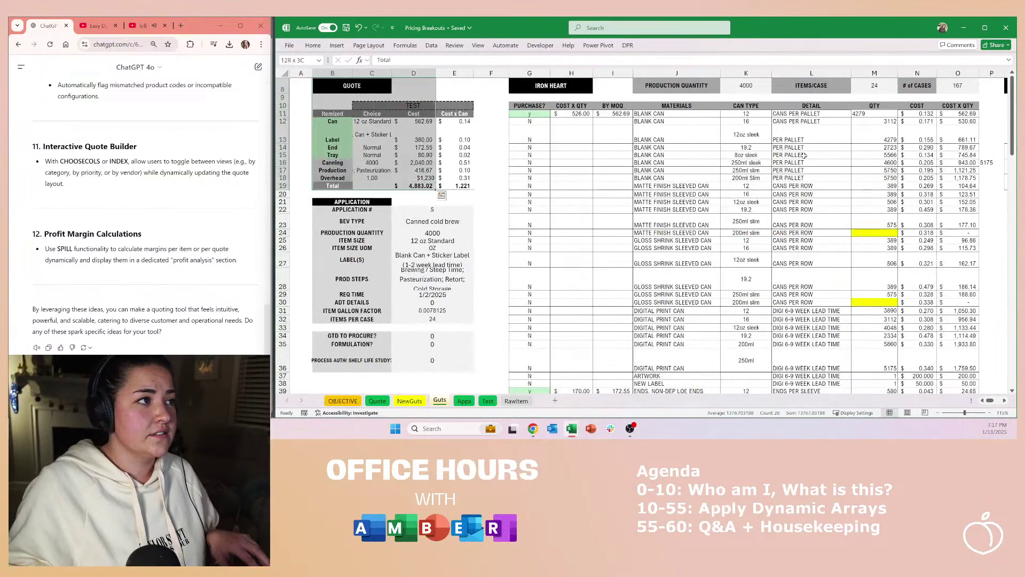
pyautogui.hotkey('shift', 'Right')
pyautogui.hotkey('shift', 'Down')
pyautogui.hotkey('shift', 'Down')
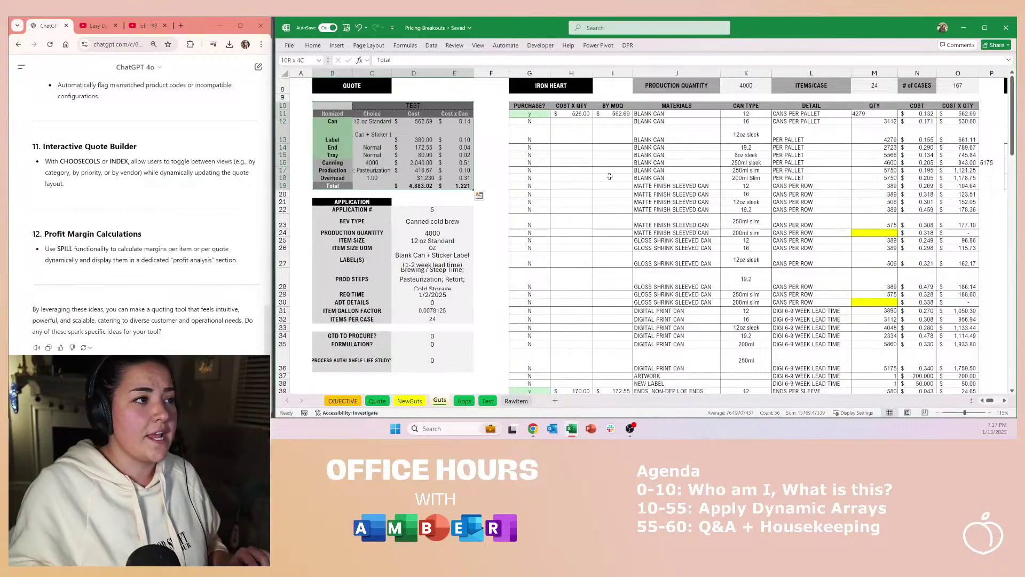
pyautogui.click(450, 187)
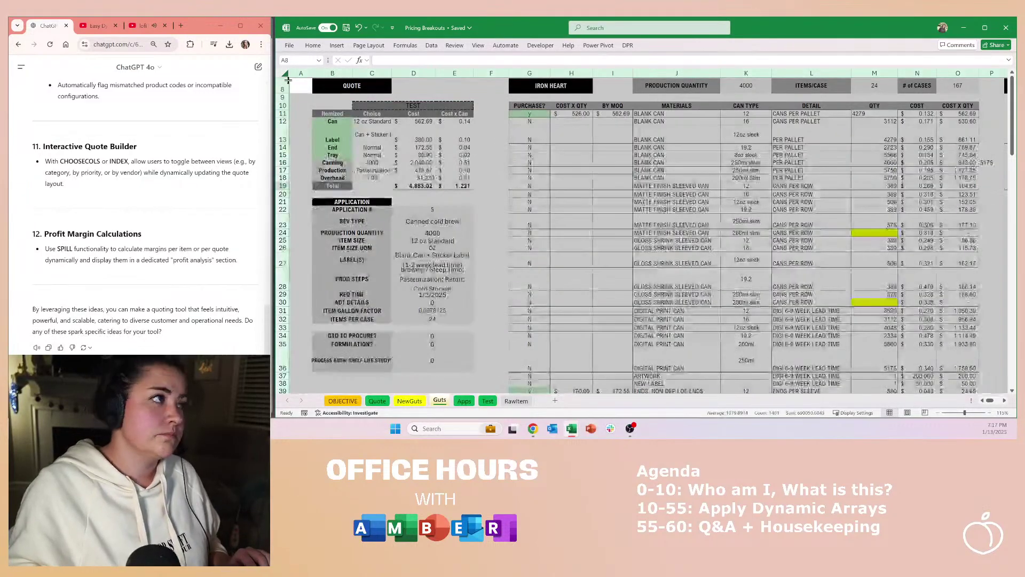
# Step: Unhide the hidden rows above the quote and copy rows 4 to 6 with the choice, cost and cost x can data
pyautogui.rightClick(282, 73)
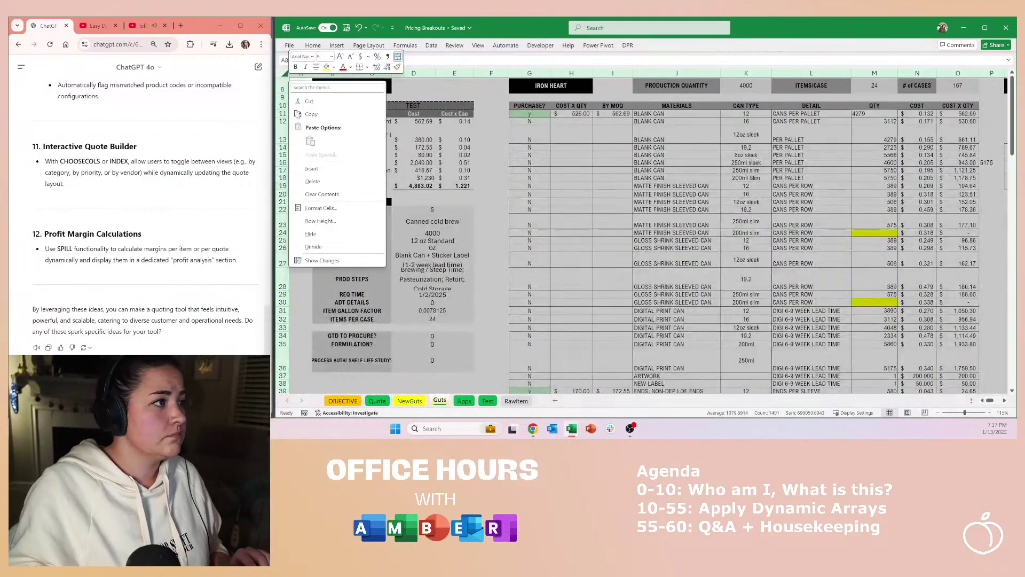
pyautogui.click(314, 247)
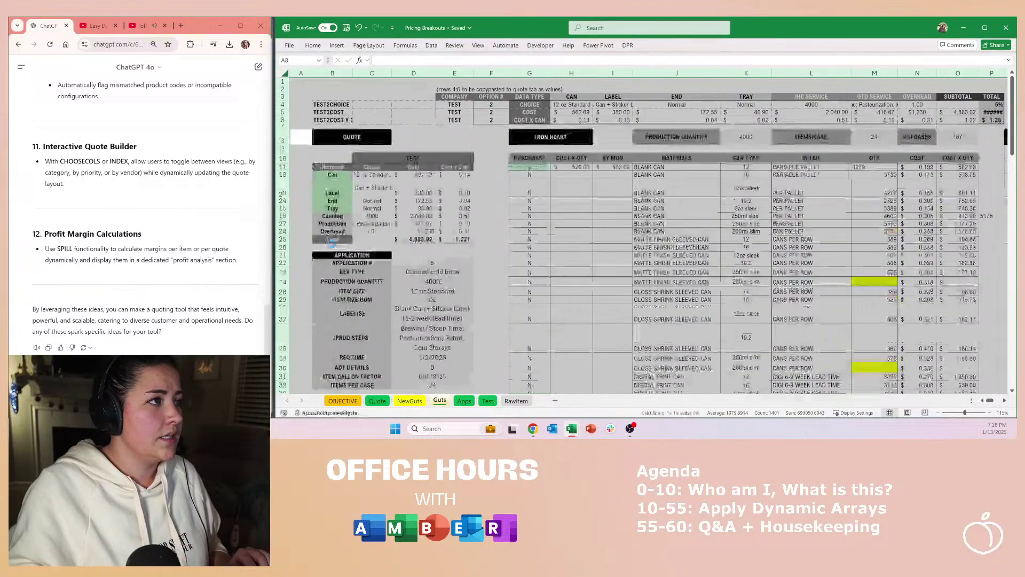
pyautogui.click(284, 104)
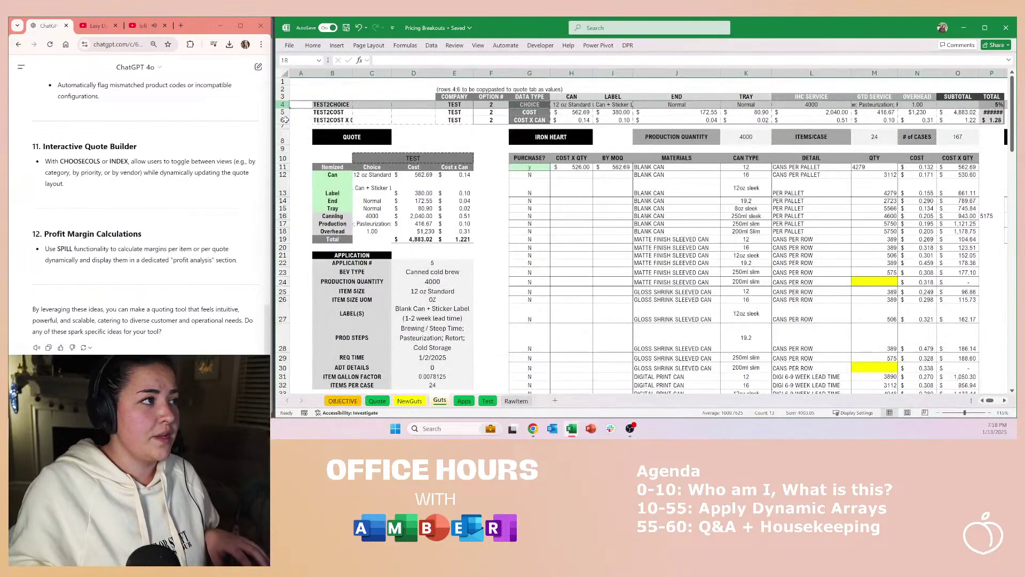
pyautogui.moveTo(285, 120); pyautogui.dragTo(285, 120)
pyautogui.hotkey('ctrl', 'c')
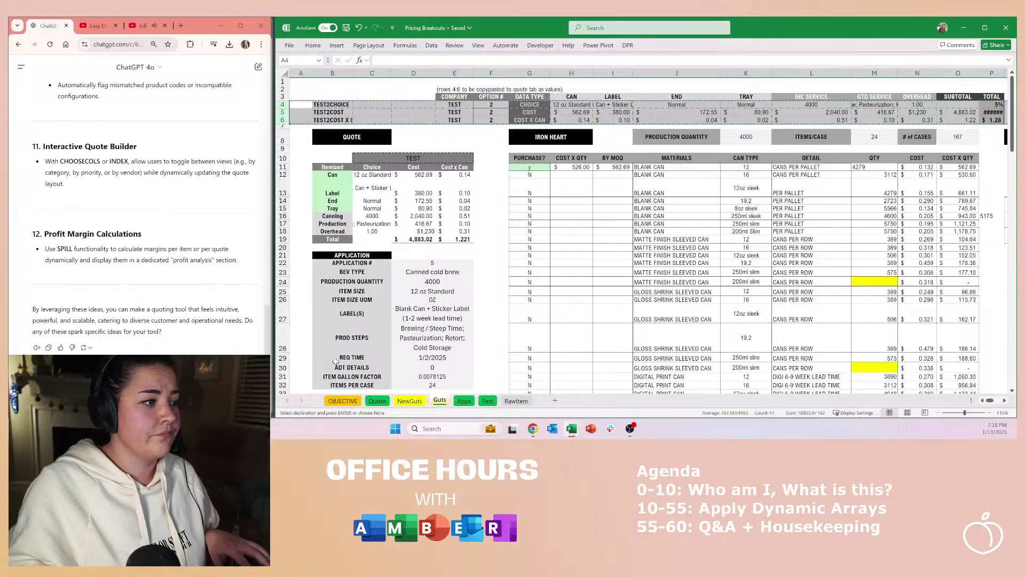
# Step: Paste the copied rows as values into the Quote sheet's history, starting at row 80 below the last Company 4 entry
pyautogui.click(377, 401)
pyautogui.scroll(-10, 340, 280)
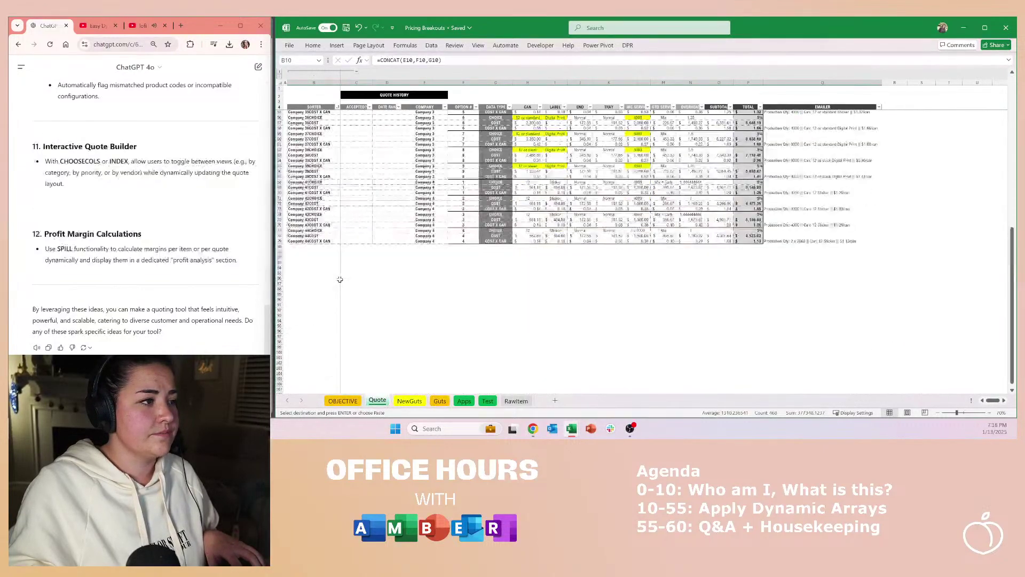
pyautogui.rightClick(279, 247)
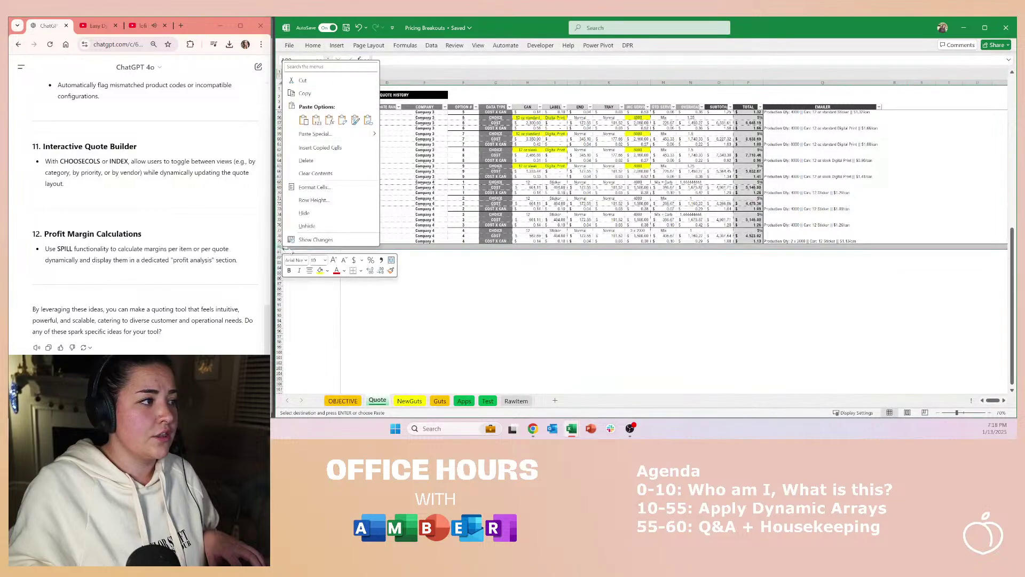
pyautogui.click(317, 119)
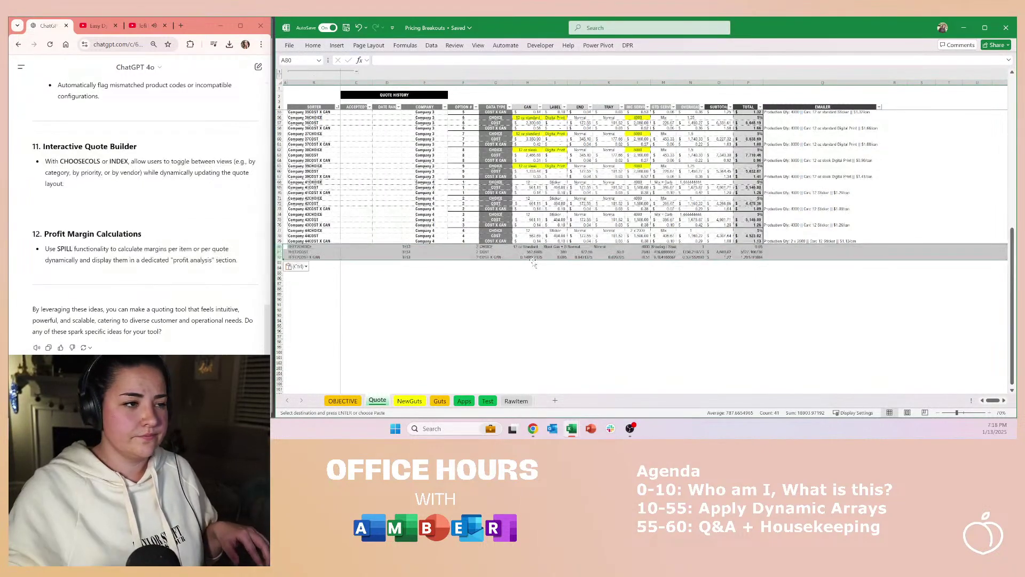
pyautogui.click(527, 289)
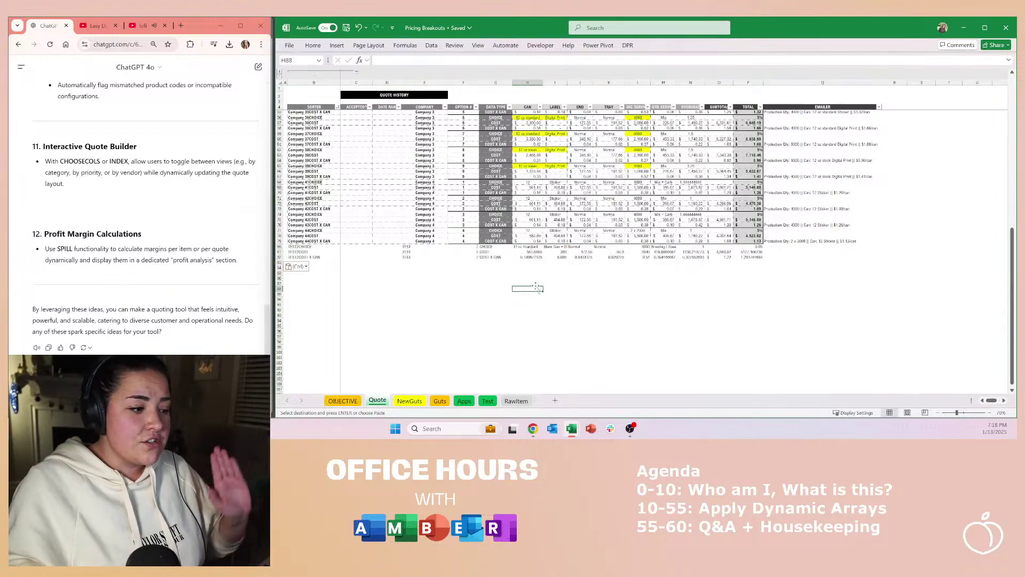
pyautogui.scroll(2, 490, 287)
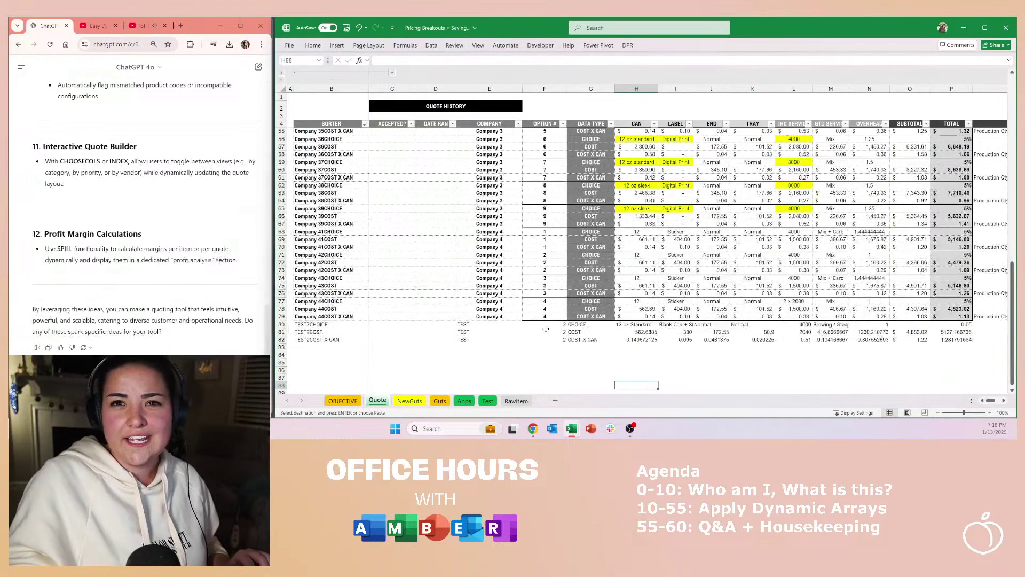
# Step: Go back to the Guts sheet and examine the QTY and COST values throughout the materials list
pyautogui.click(449, 401)
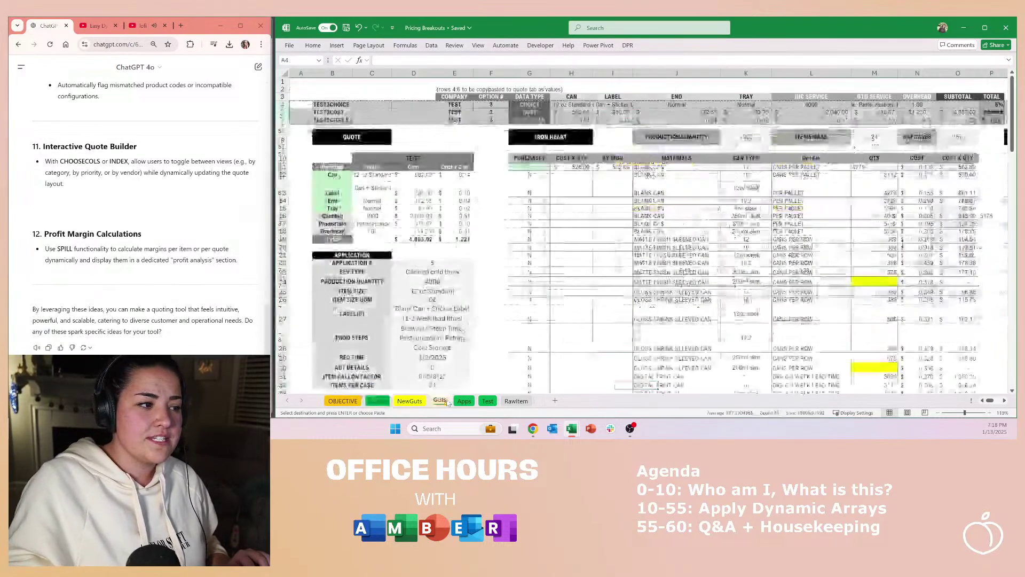
pyautogui.moveTo(705, 247); pyautogui.dragTo(706, 254)
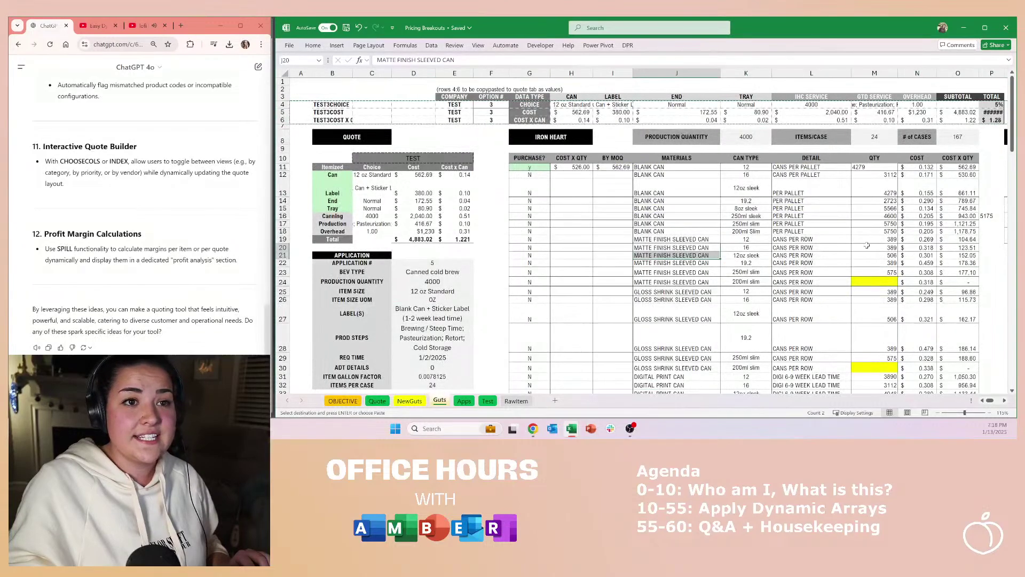
pyautogui.click(885, 168)
pyautogui.press('Escape')
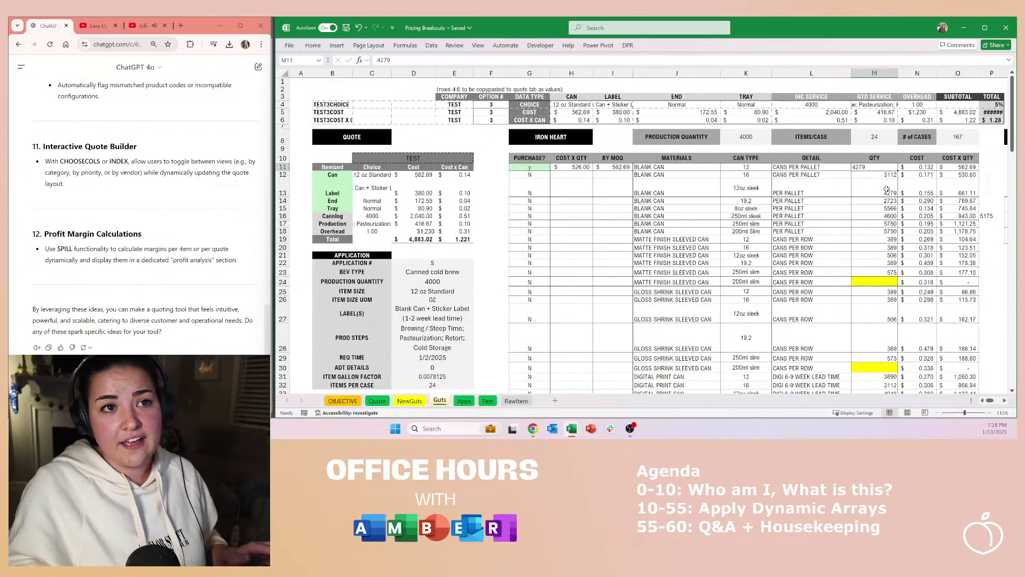
pyautogui.moveTo(884, 168); pyautogui.dragTo(923, 377)
pyautogui.scroll(-7, 923, 376)
pyautogui.scroll(-3, 926, 365)
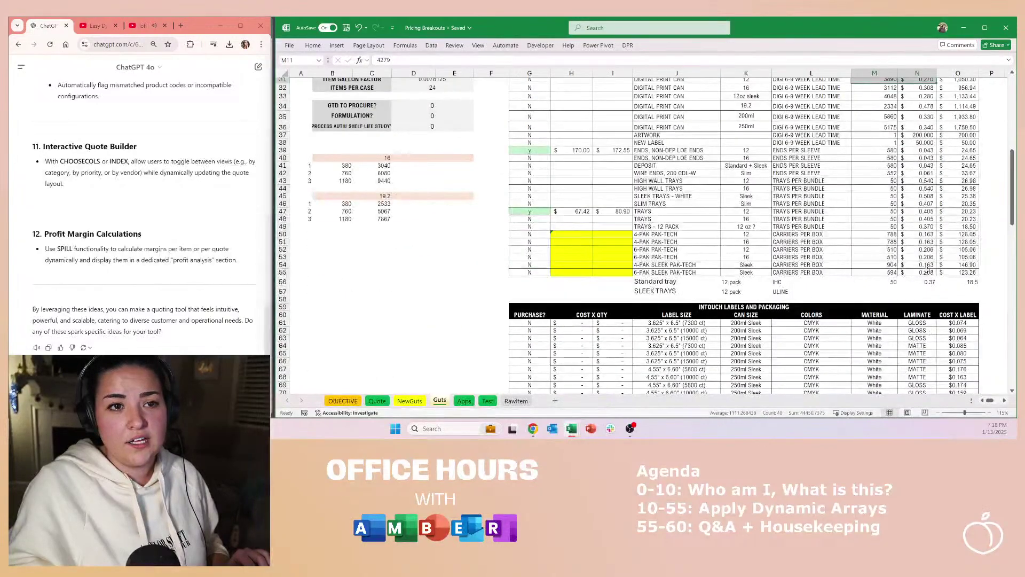
pyautogui.keyDown('shift'); pyautogui.click(922, 281); pyautogui.keyUp('shift')
pyautogui.scroll(-4, 905, 267)
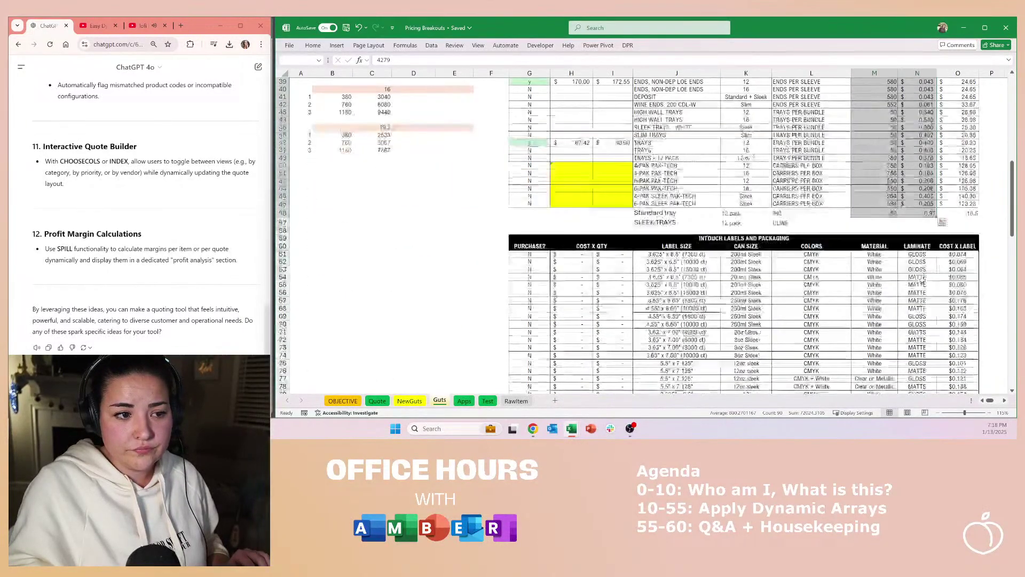
# Step: Examine the COST X LABEL prices of the Intouch labels and the PER CAN rates of the canning, labeling and nitro dosing services
pyautogui.click(898, 248)
pyautogui.click(950, 236)
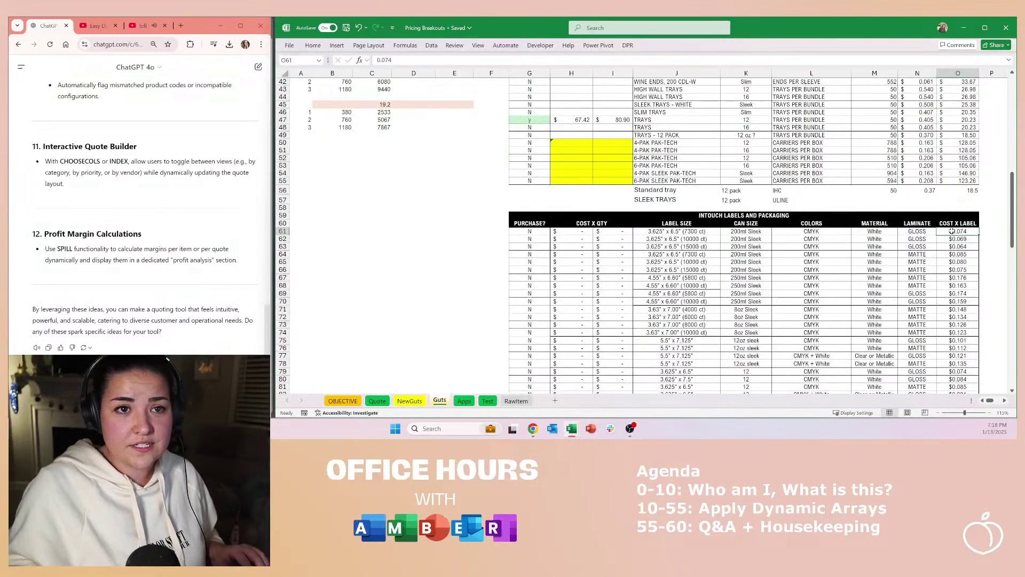
pyautogui.hotkey('ctrl', 'shift', 'Down')
pyautogui.scroll(-8, 953, 245)
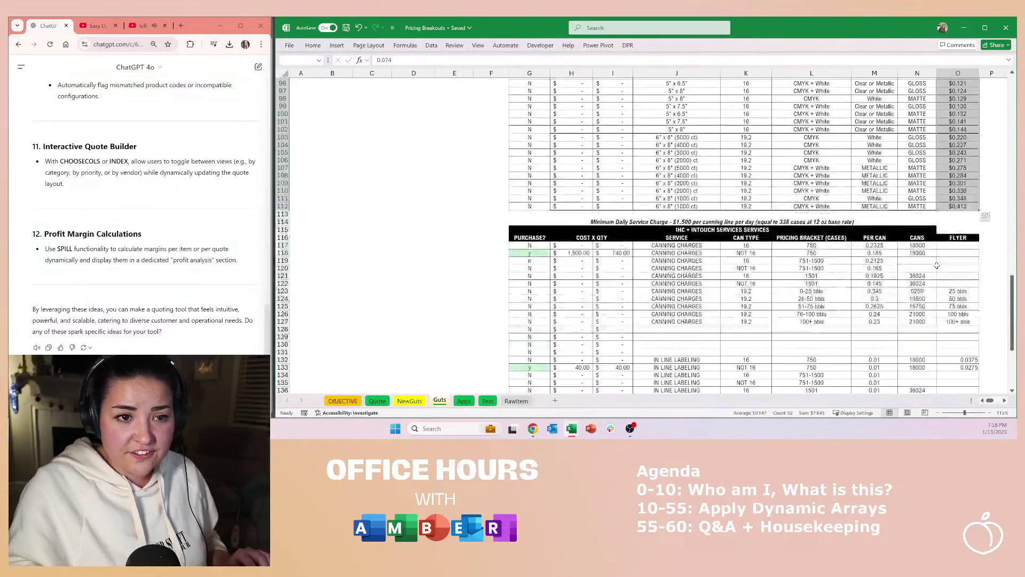
pyautogui.click(857, 225)
pyautogui.scroll(-7, 876, 256)
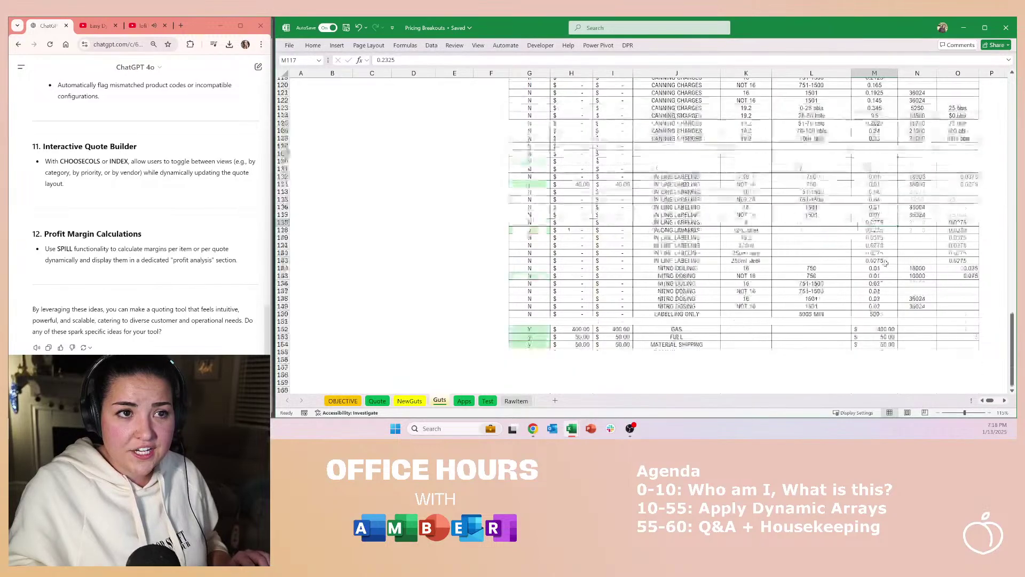
pyautogui.keyDown('shift'); pyautogui.click(880, 314); pyautogui.keyUp('shift')
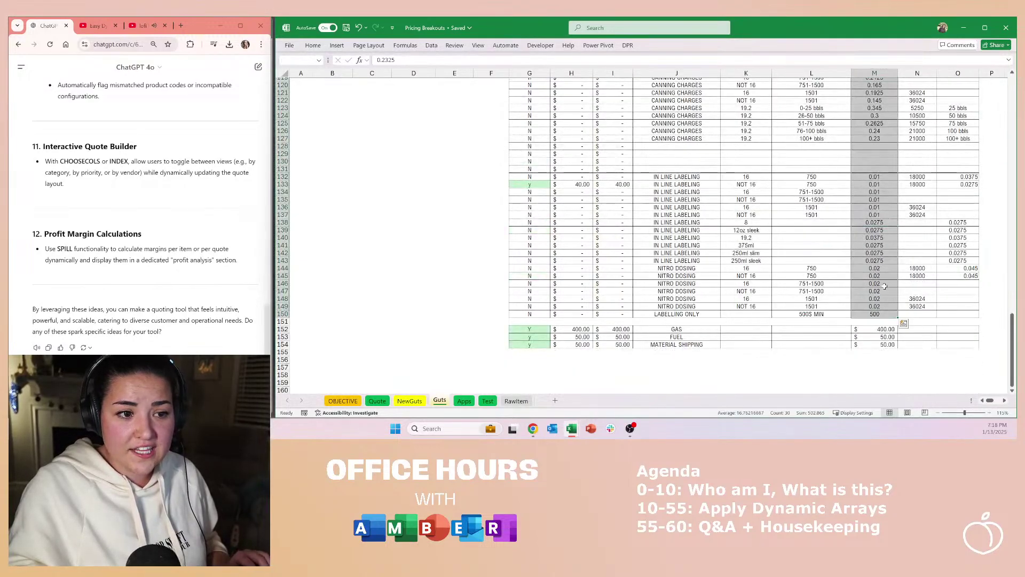
pyautogui.scroll(20, 823, 323)
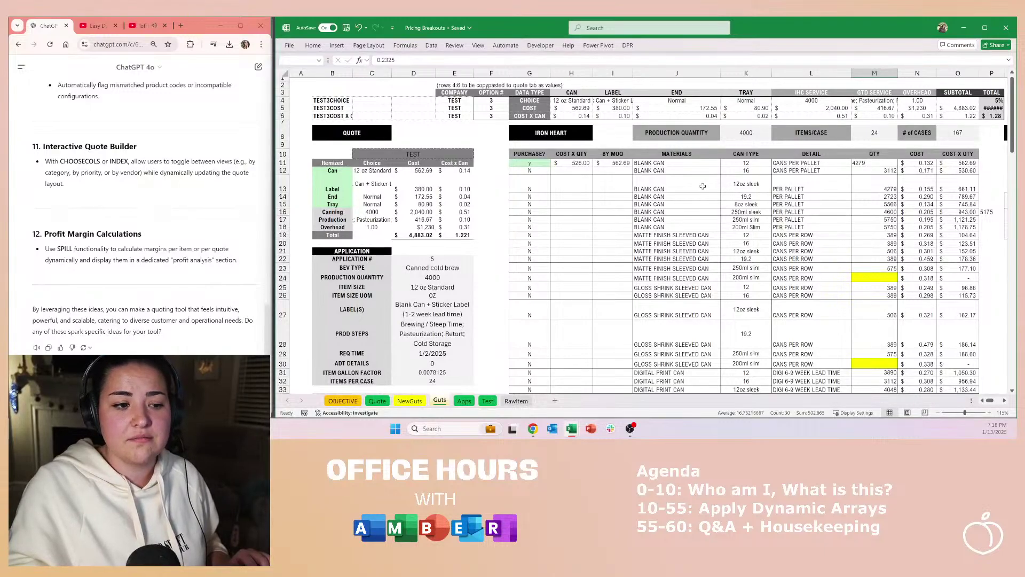
pyautogui.click(622, 252)
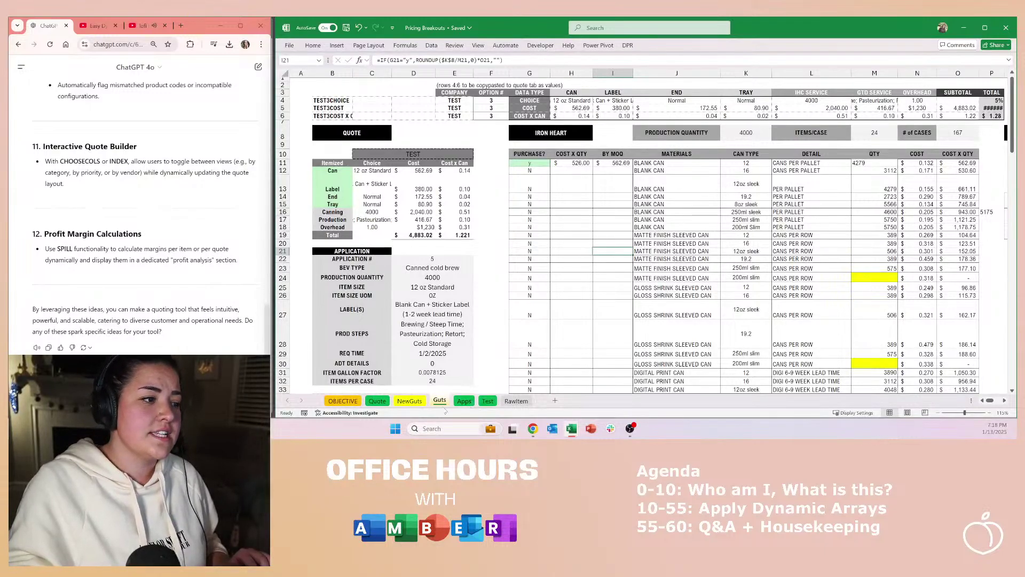
# Step: Open the NewGuts sheet and examine the input cells for application number, options and information gathered on the call
pyautogui.click(410, 401)
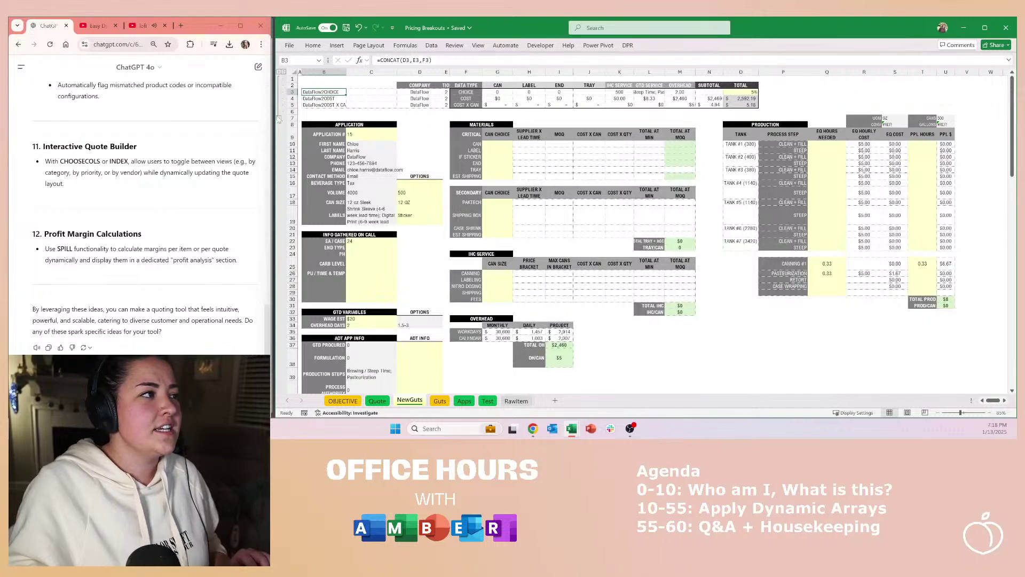
pyautogui.scroll(-2, 278, 121)
pyautogui.click(376, 94)
pyautogui.click(413, 144)
pyautogui.moveTo(413, 144); pyautogui.dragTo(417, 170)
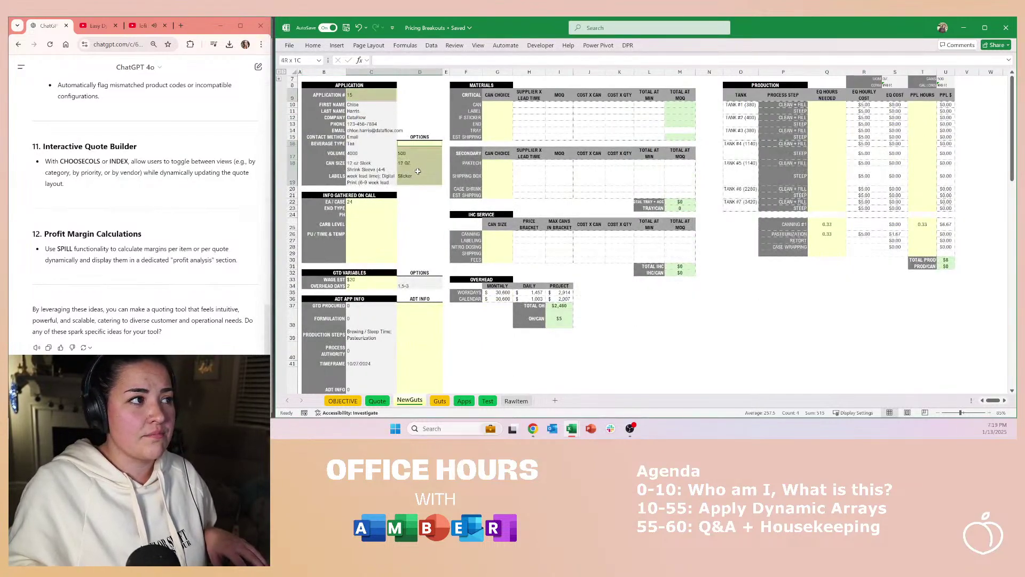
pyautogui.moveTo(378, 208); pyautogui.dragTo(385, 263)
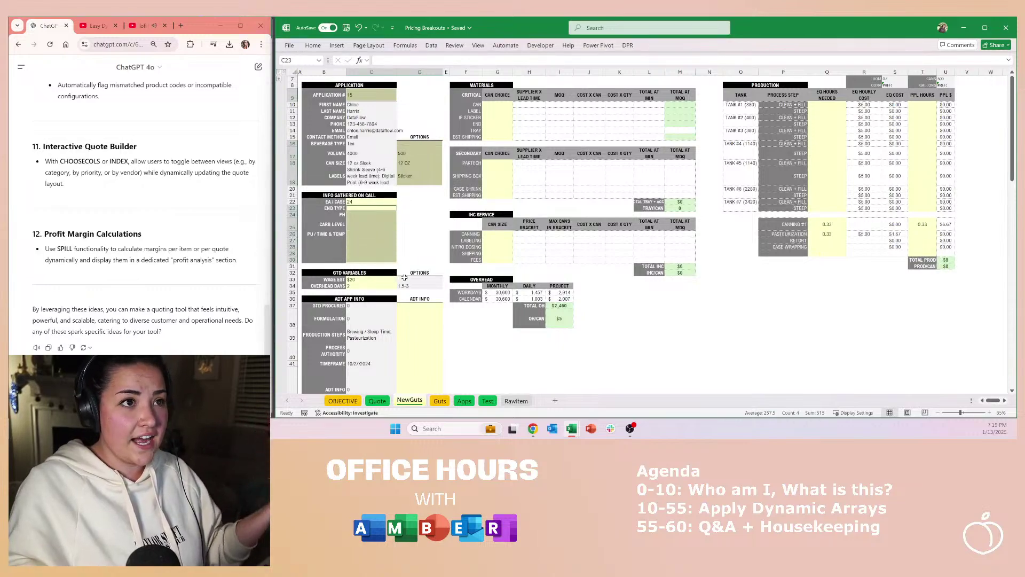
# Step: Examine how the option inputs relate to the CAN CHOICE cells and cost columns of the Materials and IHC Service blocks
pyautogui.click(680, 117)
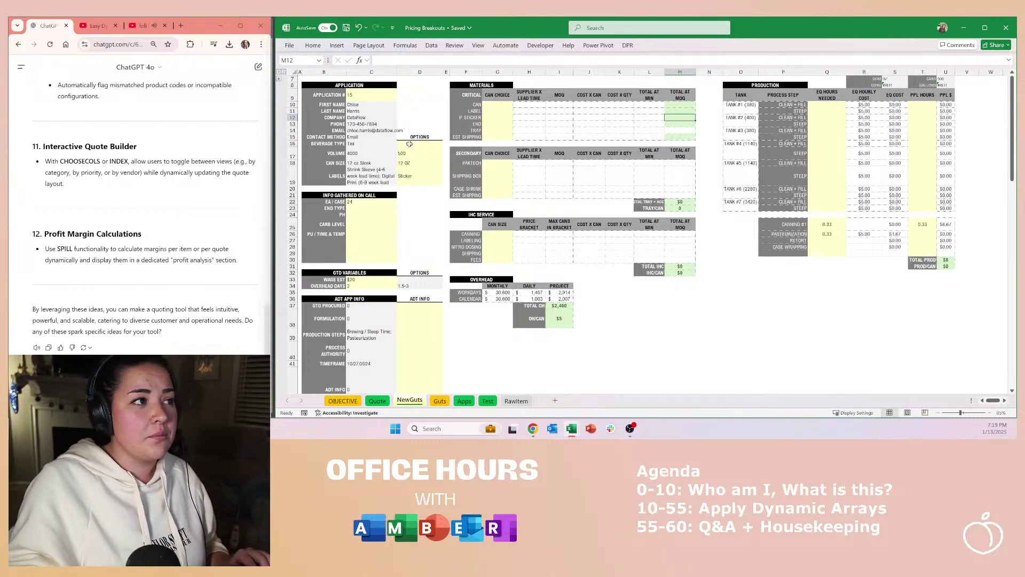
pyautogui.moveTo(409, 144); pyautogui.dragTo(422, 177)
pyautogui.click(497, 111)
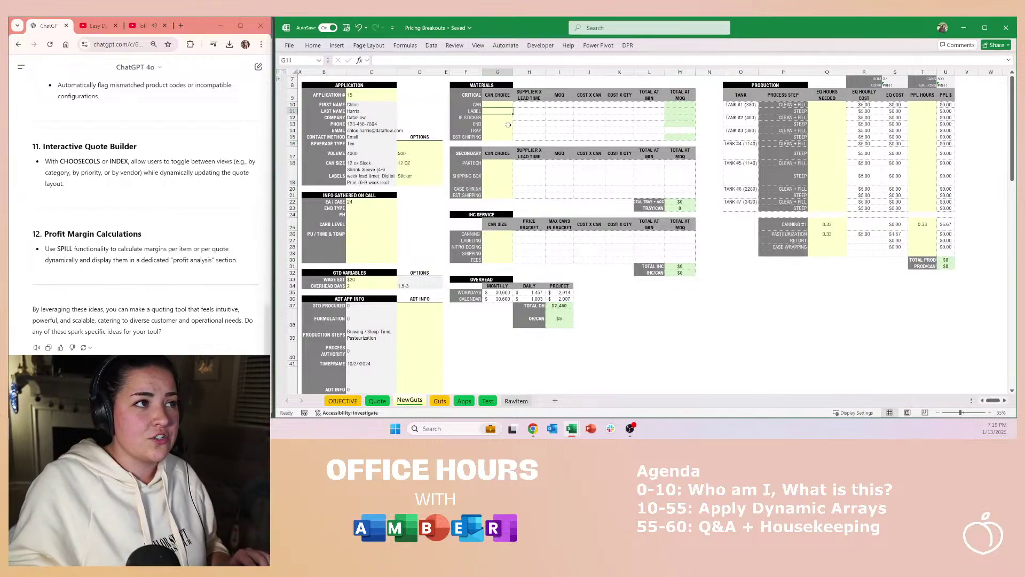
pyautogui.moveTo(499, 122); pyautogui.dragTo(498, 185)
pyautogui.keyDown('ctrl'); pyautogui.scroll(3, 545, 167); pyautogui.keyUp('ctrl')
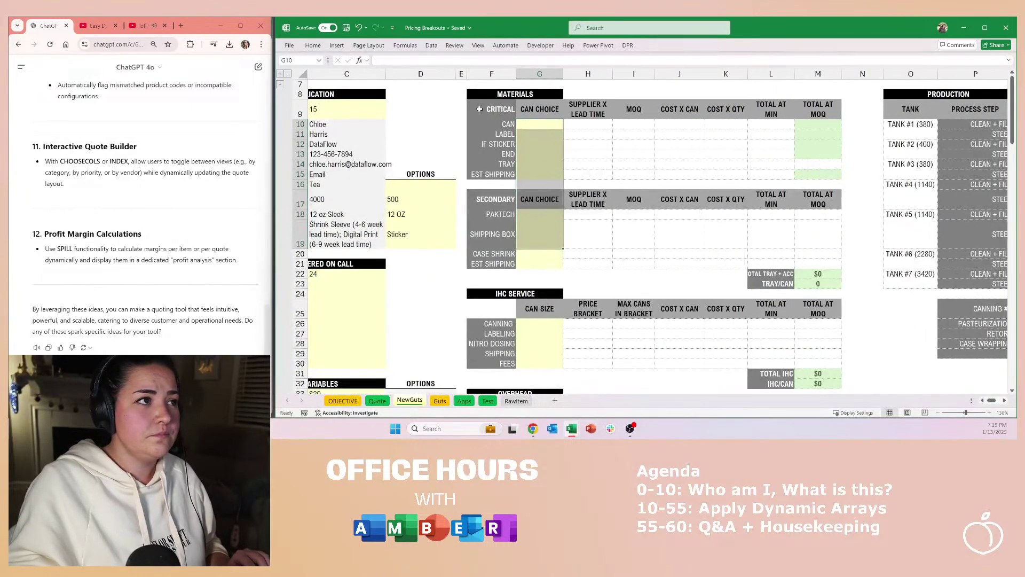
pyautogui.moveTo(473, 87); pyautogui.dragTo(811, 362)
pyautogui.click(551, 239)
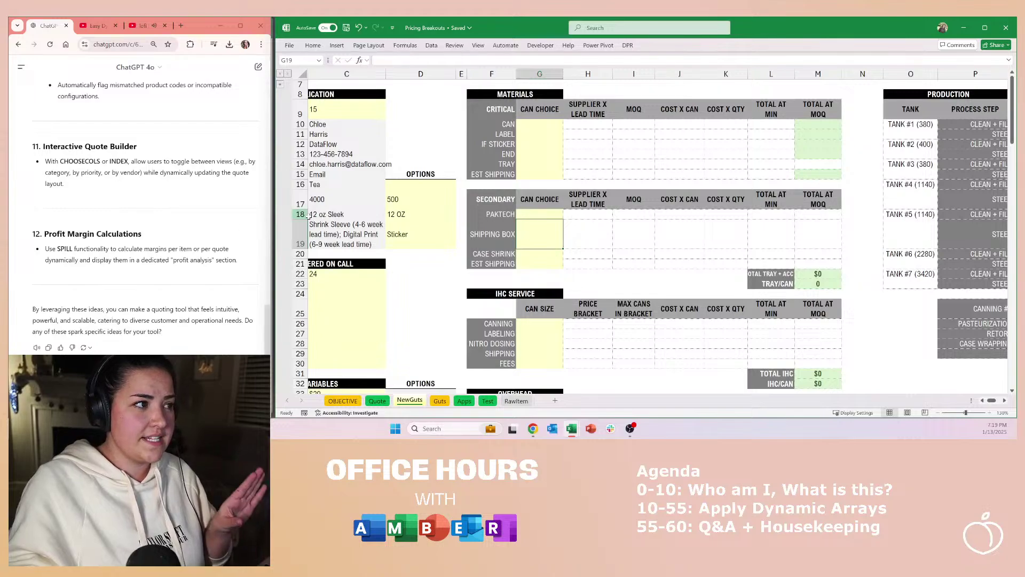
# Step: Review the dynamic array goals on the OBJECTIVE sheet, especially dynamic data validation, and return to the NewGuts sheet
pyautogui.click(343, 401)
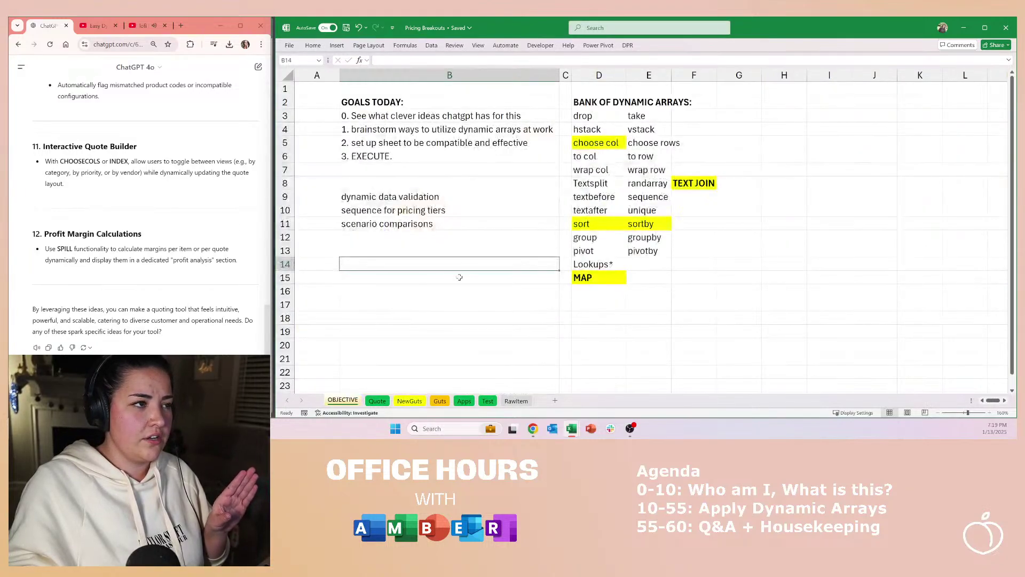
pyautogui.click(419, 195)
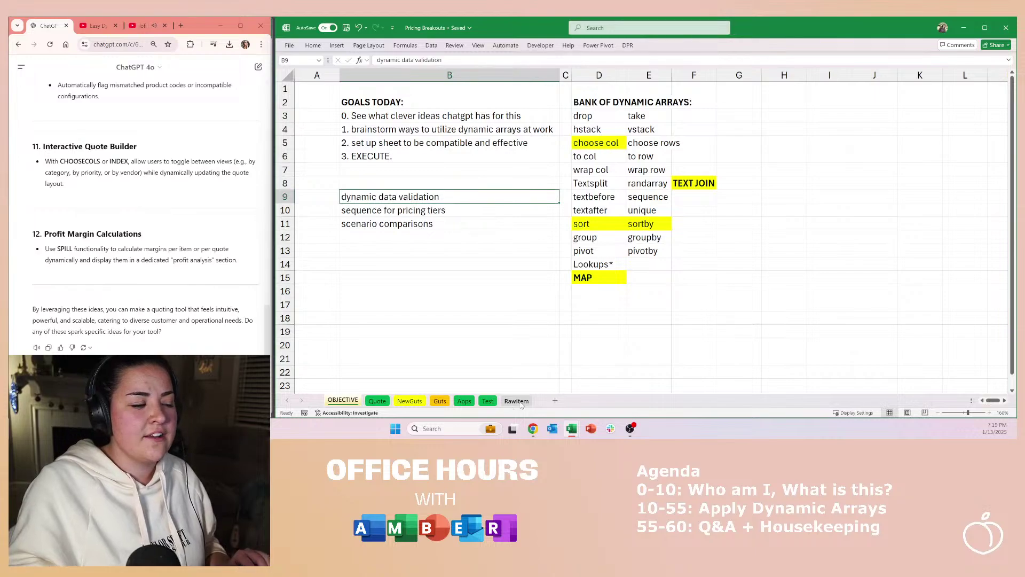
pyautogui.click(417, 403)
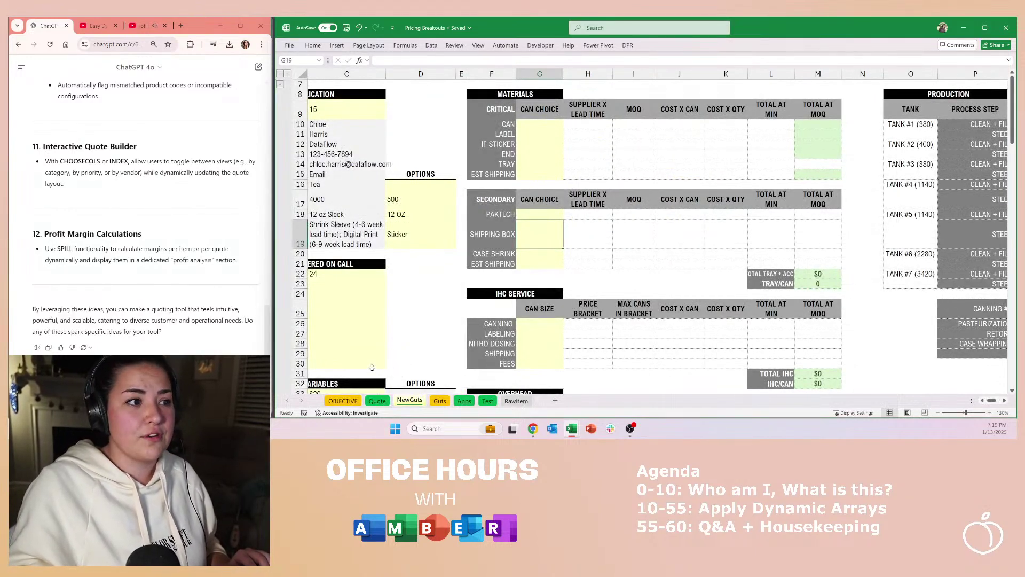
# Step: Open the RawItem sheet and examine the supplier invoices, packing slips, quoted cans and label price rows
pyautogui.click(514, 406)
pyautogui.click(521, 203)
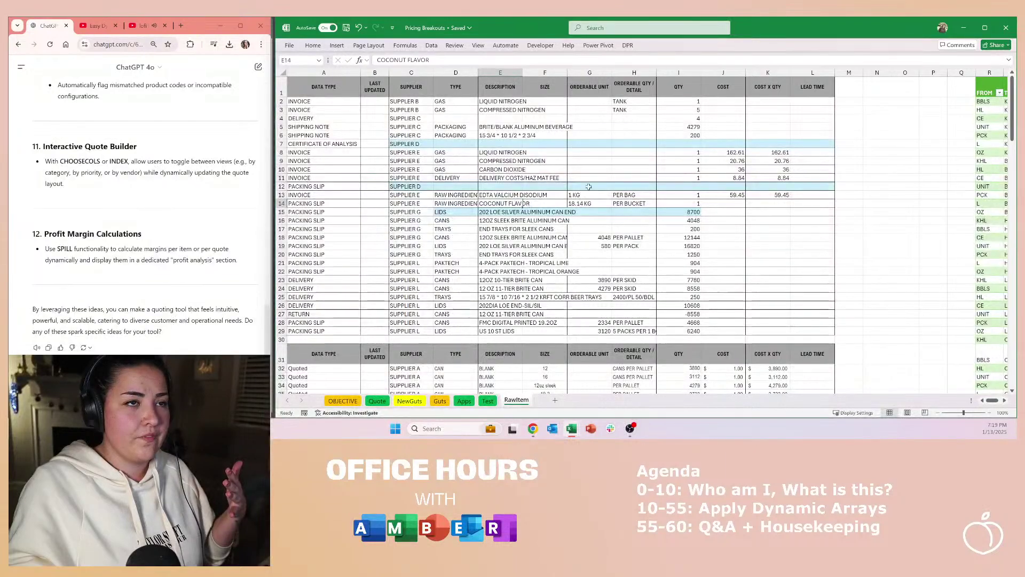
pyautogui.scroll(-5, 581, 193)
pyautogui.scroll(-15, 578, 199)
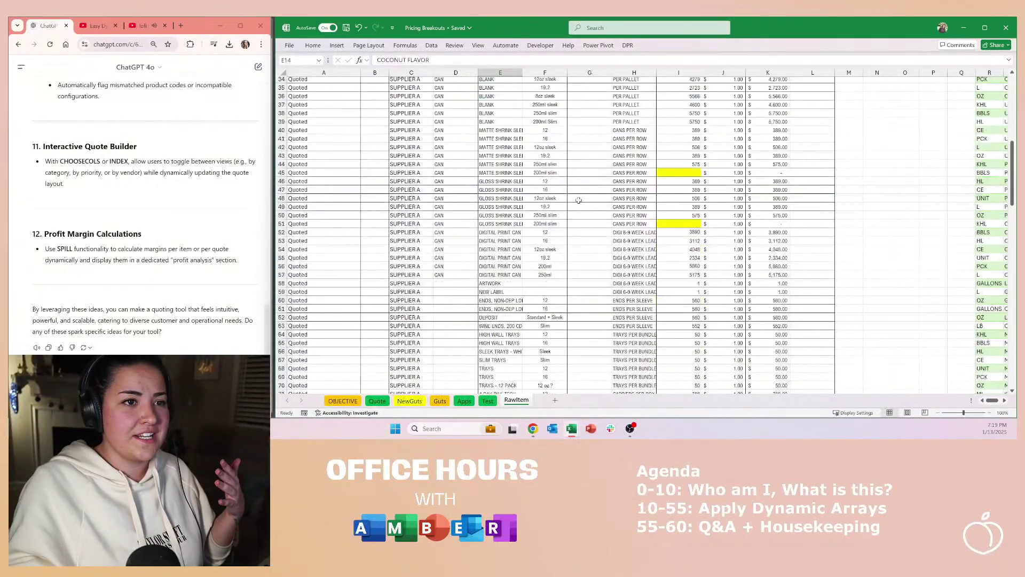
pyautogui.scroll(-6, 578, 202)
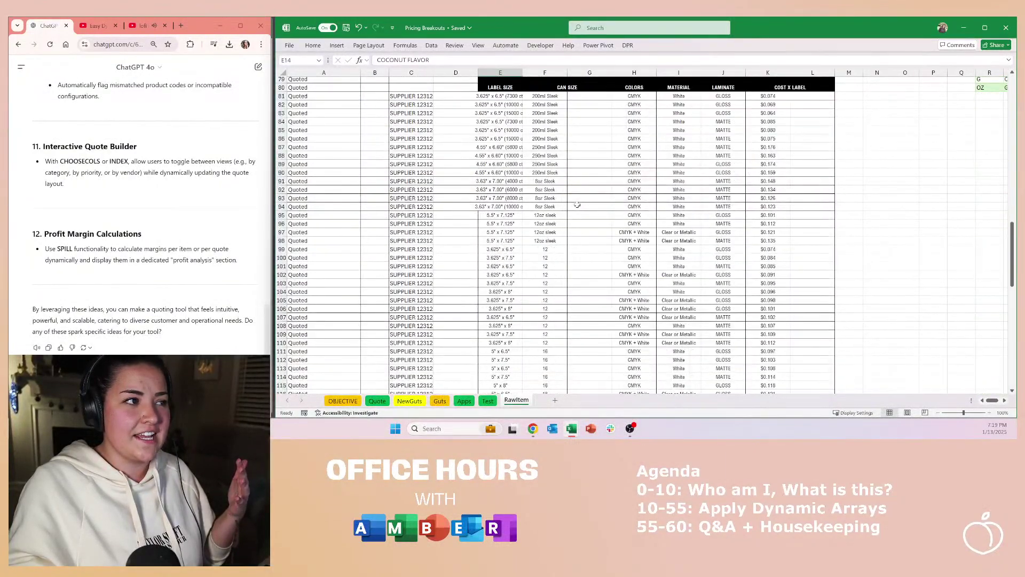
pyautogui.scroll(20, 577, 262)
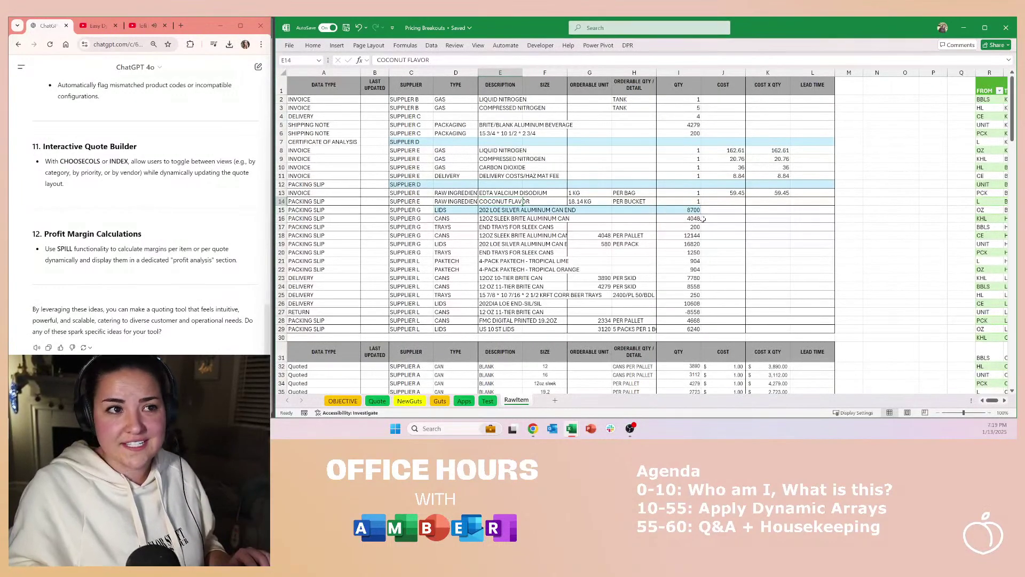
pyautogui.click(400, 135)
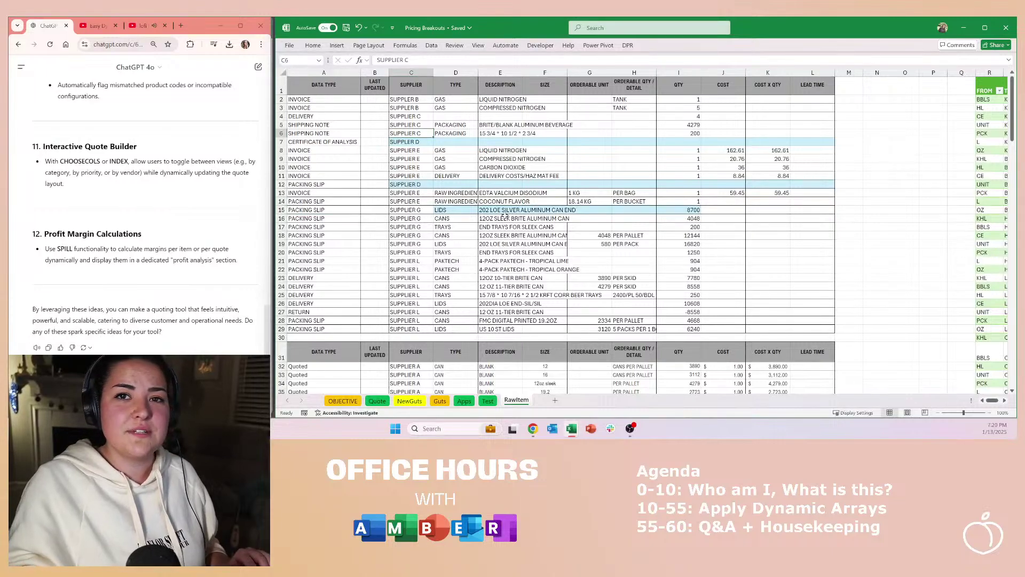
pyautogui.press('Up')
pyautogui.press('Up')
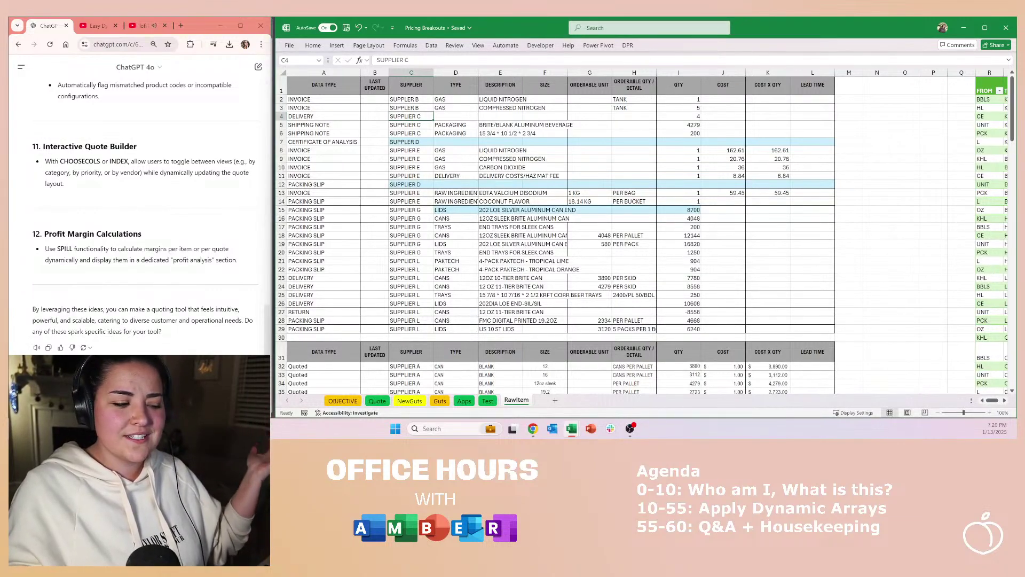
# Step: Switch to the browser to check the lofi music stream on YouTube and return to the ChatGPT conversation
pyautogui.hotkey('alt', 'Tab')
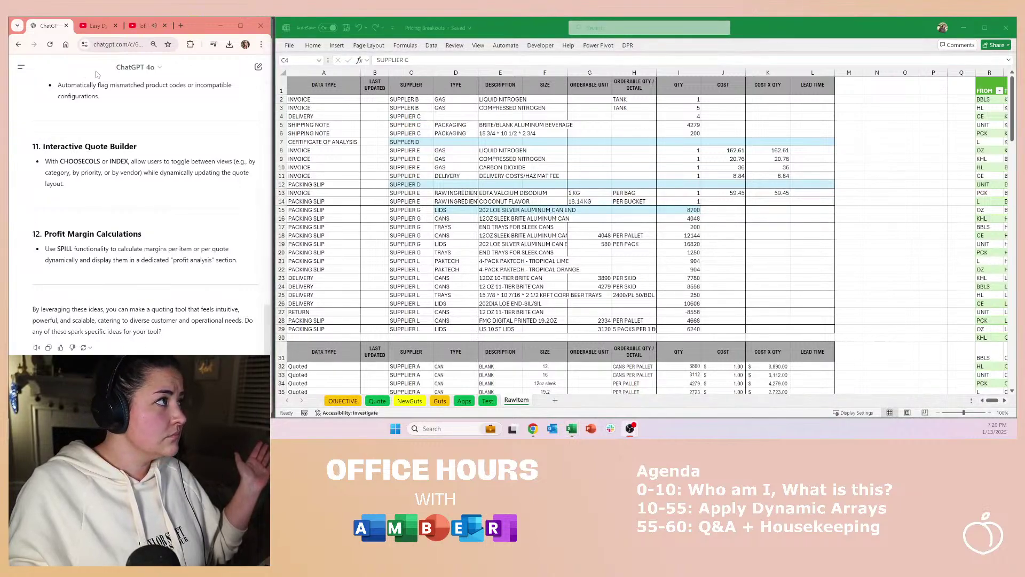
pyautogui.click(144, 20)
pyautogui.click(144, 21)
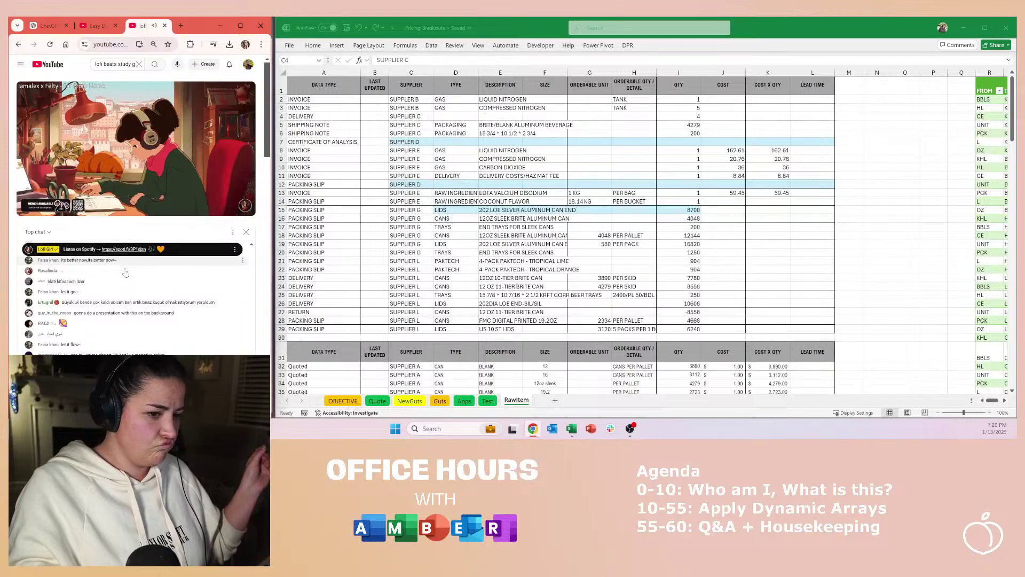
pyautogui.click(499, 154)
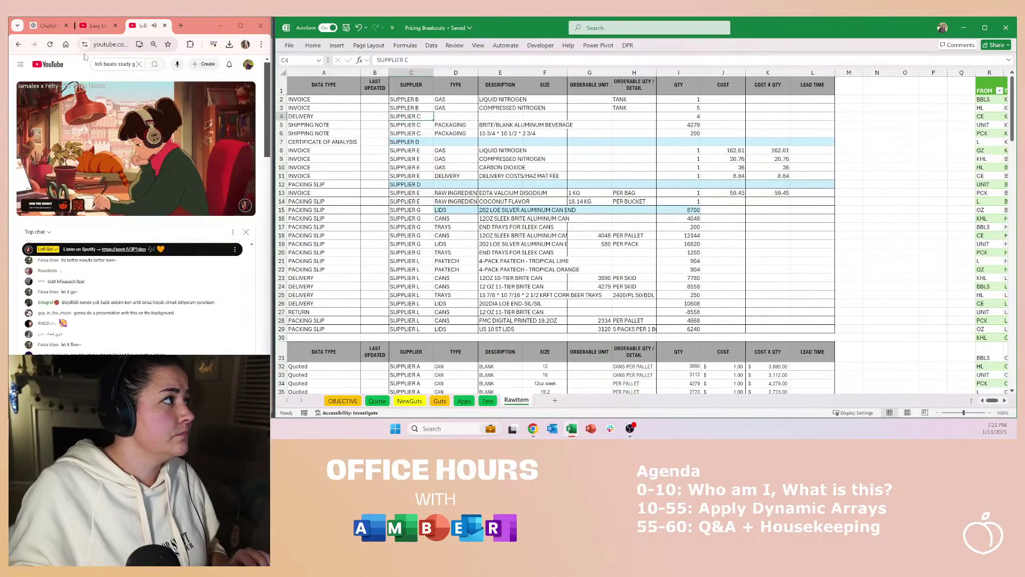
pyautogui.click(63, 31)
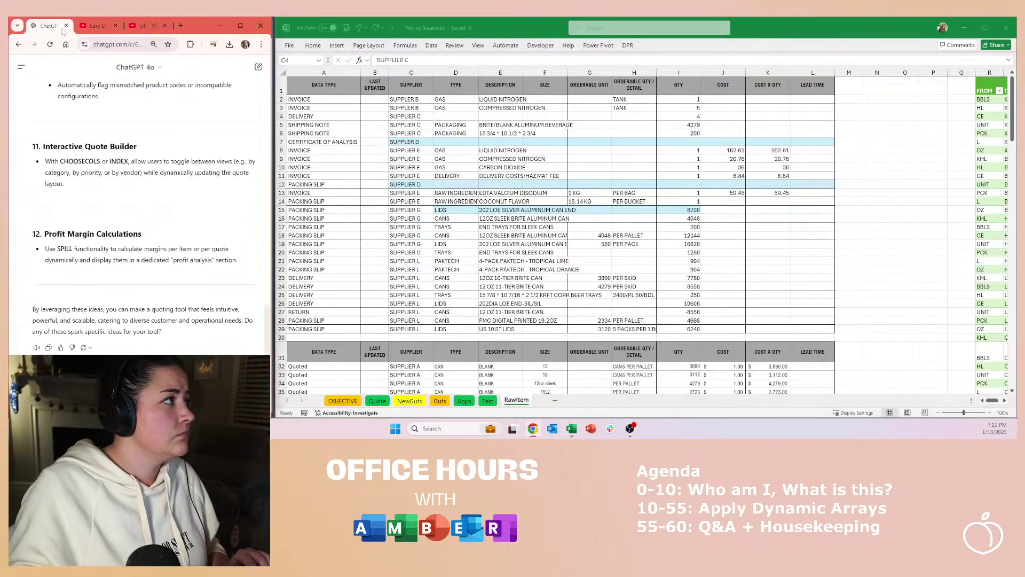
# Step: Back in the Excel RawItem sheet, enter =TODAY() in the LAST UPDATED cell B3 of the compressed nitrogen invoice
pyautogui.click(487, 226)
pyautogui.click(341, 163)
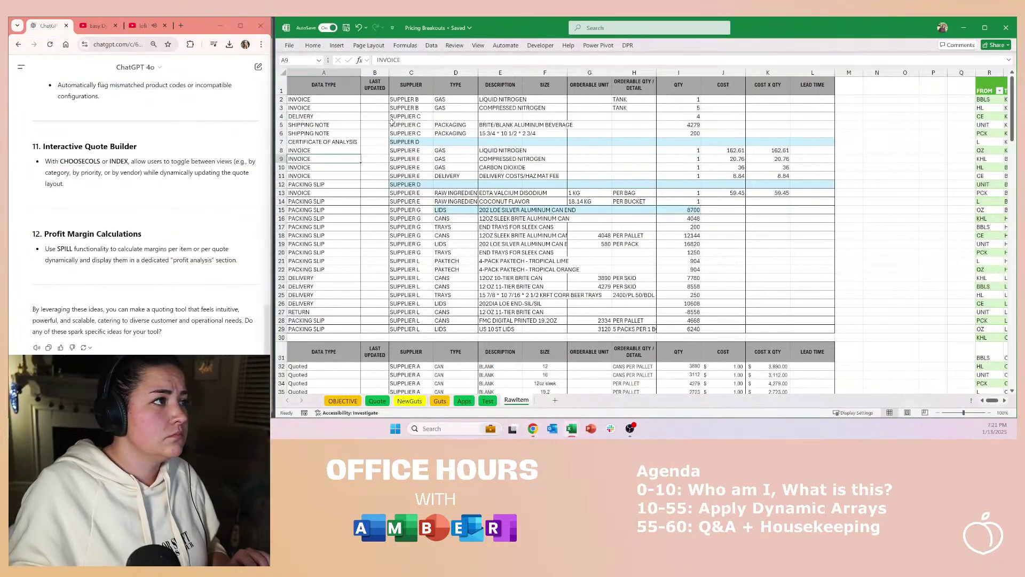
pyautogui.click(378, 99)
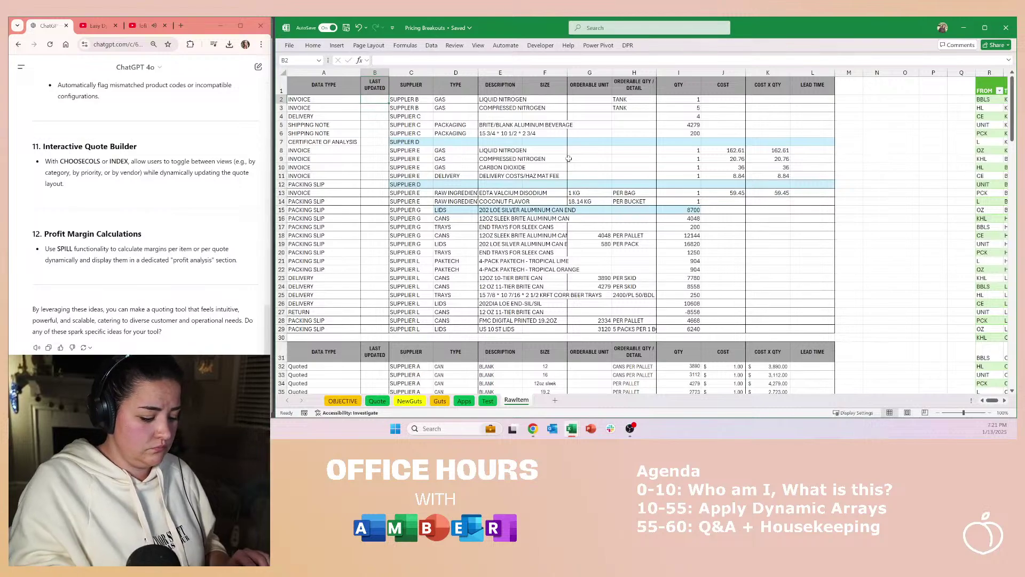
pyautogui.write('t')
pyautogui.press('Escape')
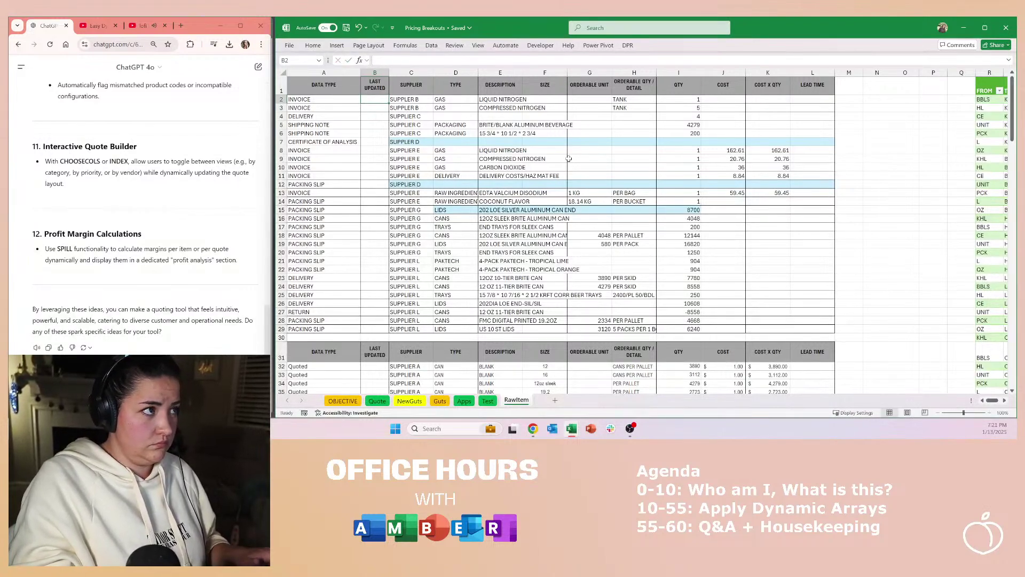
pyautogui.press('Down')
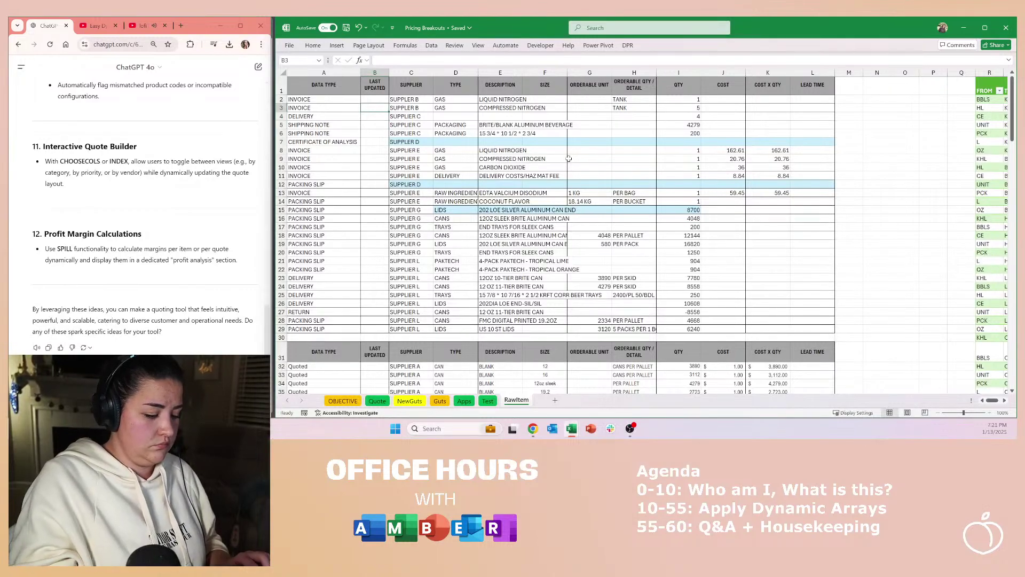
pyautogui.write('=tod')
pyautogui.press('Tab')
pyautogui.hotkey('ctrl', 'Return')
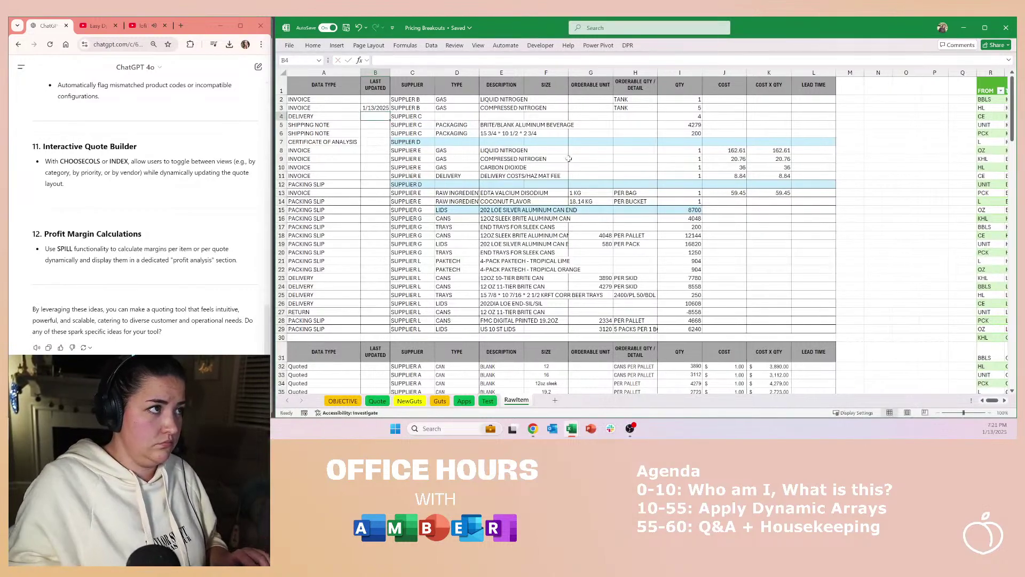
# Step: Replace the TODAY formula in B3 with its fixed date value
pyautogui.hotkey('ctrl', 'c')
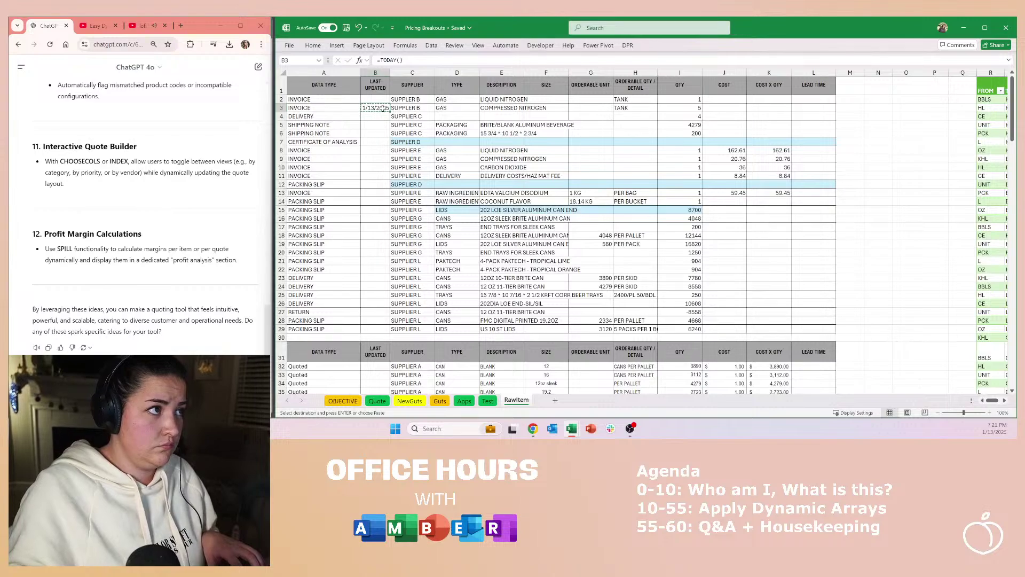
pyautogui.rightClick(384, 111)
pyautogui.press('Escape')
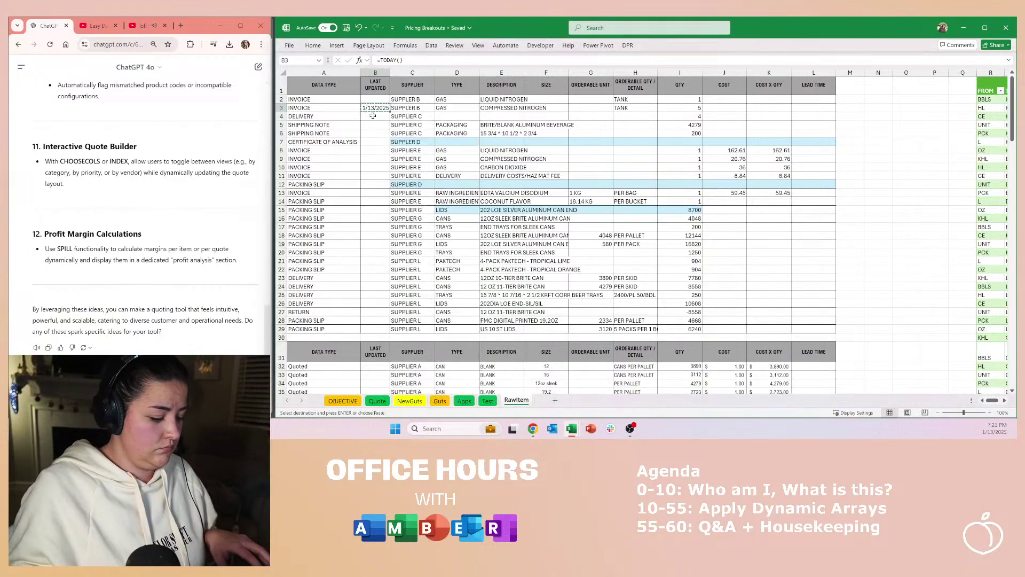
pyautogui.press('Escape')
# Step: Enter the formula =B3-15 in the LAST UPDATED cell B4 of the DELIVERY row
pyautogui.click(373, 115)
pyautogui.write('=')
pyautogui.press('Escape')
pyautogui.write('=-')
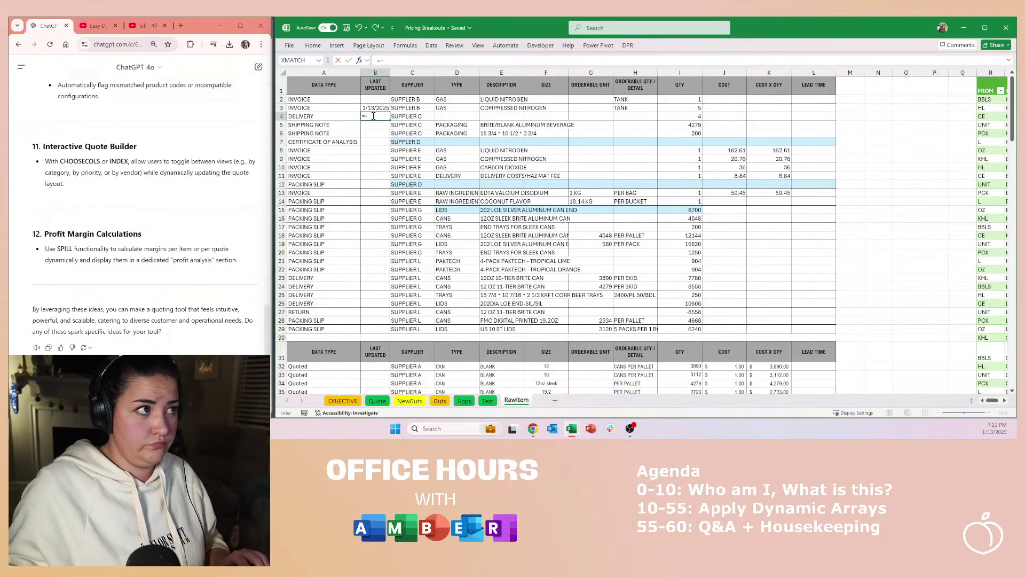
pyautogui.press('Escape')
pyautogui.write('=')
pyautogui.press('Up')
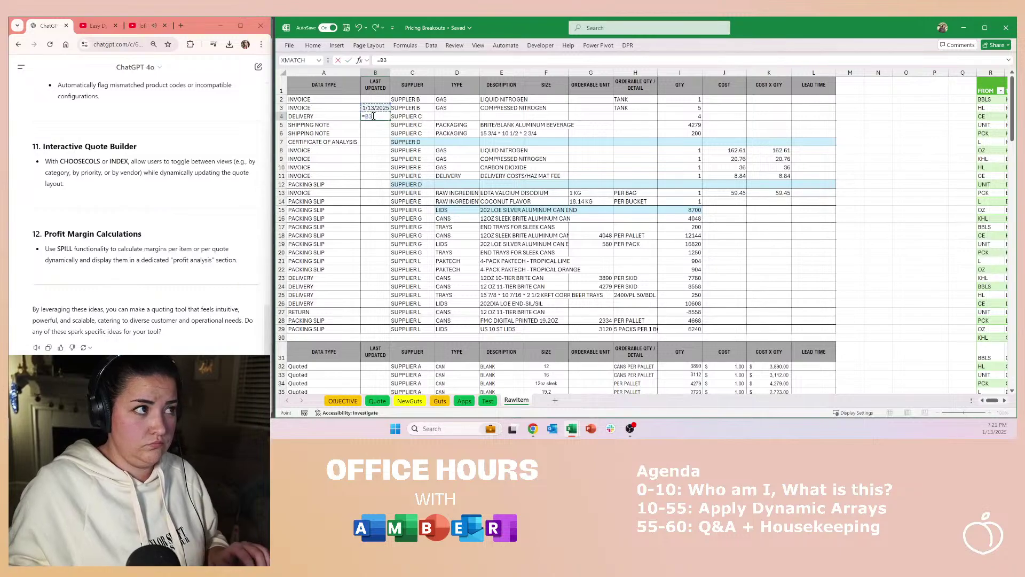
pyautogui.write('-15')
pyautogui.hotkey('ctrl', 'Return')
# Step: Copy the B4 date formula down the LAST UPDATED column into B5 through B20
pyautogui.hotkey('ctrl', 'c')
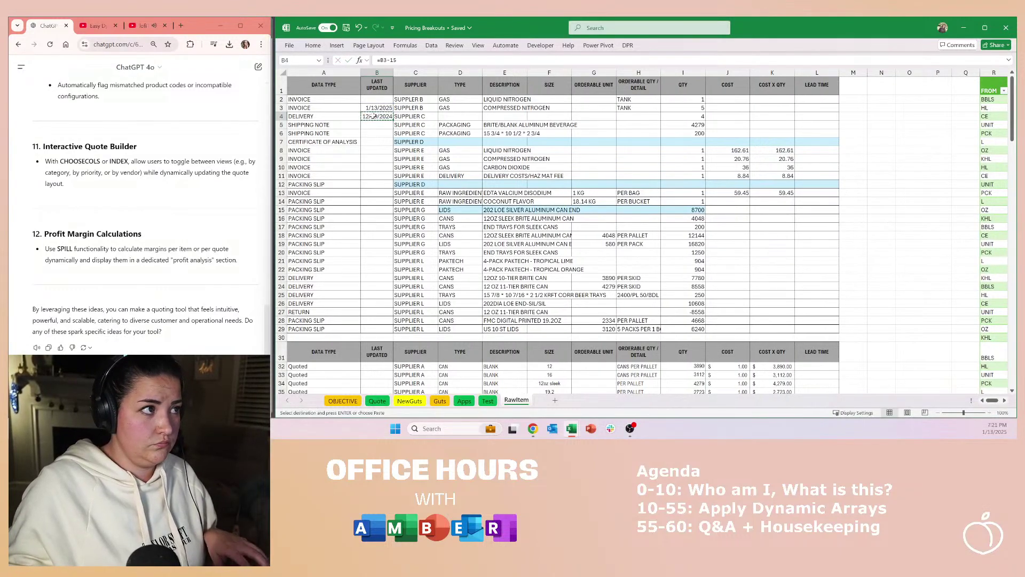
pyautogui.press('Down')
pyautogui.press('Down')
pyautogui.press('Down')
pyautogui.press('Down')
pyautogui.hotkey('shift', 'Down')
pyautogui.hotkey('shift', 'Down')
pyautogui.hotkey('shift', 'Down')
pyautogui.hotkey('shift', 'Down')
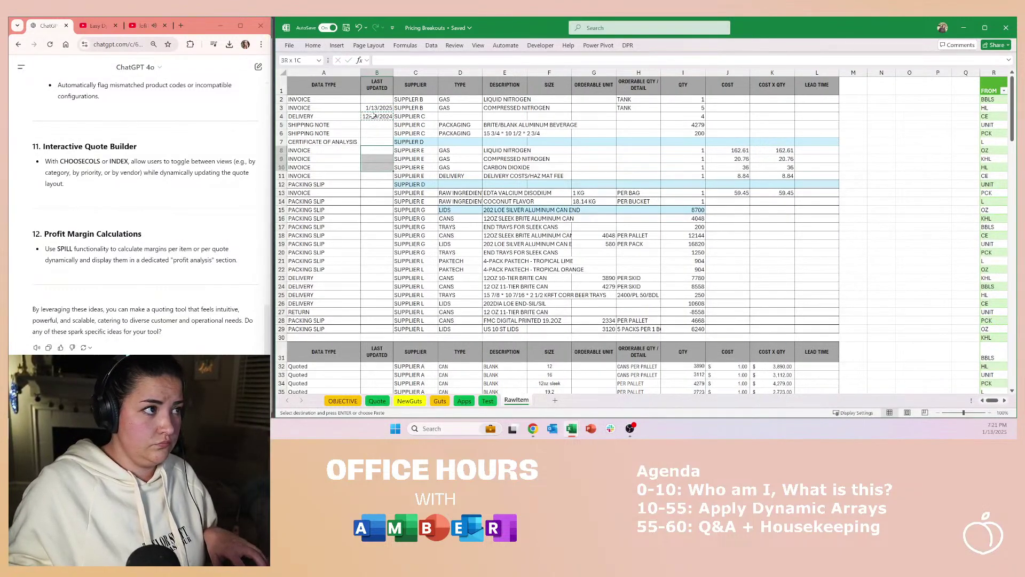
pyautogui.hotkey('shift', 'Down')
pyautogui.hotkey('shift', 'Down')
pyautogui.hotkey('shift', 'Down')
pyautogui.hotkey('shift', 'Down')
pyautogui.hotkey('shift', 'Down')
pyautogui.hotkey('shift', 'Down')
pyautogui.hotkey('shift', 'Down')
pyautogui.hotkey('shift', 'Down')
pyautogui.hotkey('ctrl', 'v')
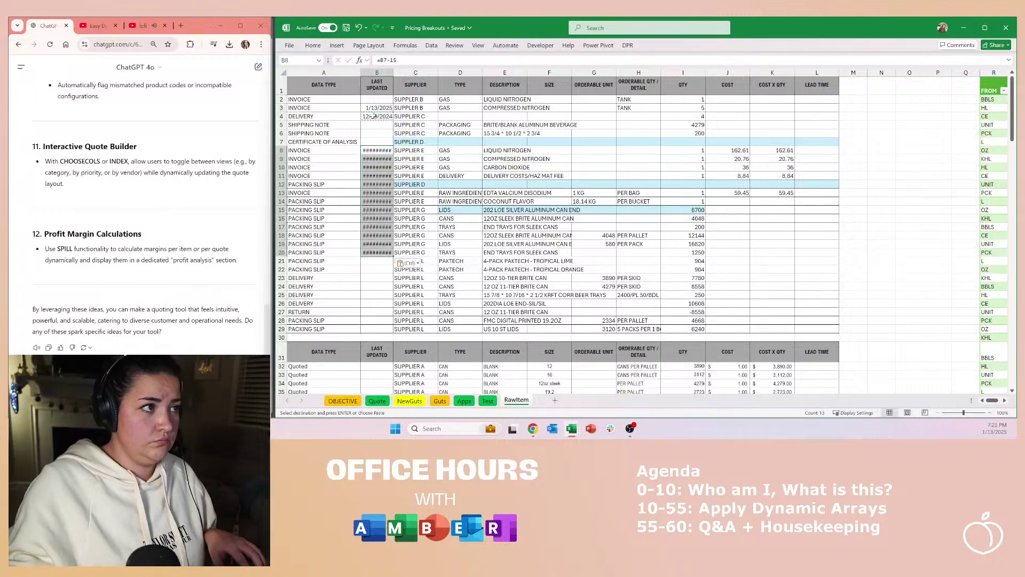
pyautogui.moveTo(373, 122); pyautogui.dragTo(379, 142)
pyautogui.hotkey('ctrl', 'v')
pyautogui.press('Escape')
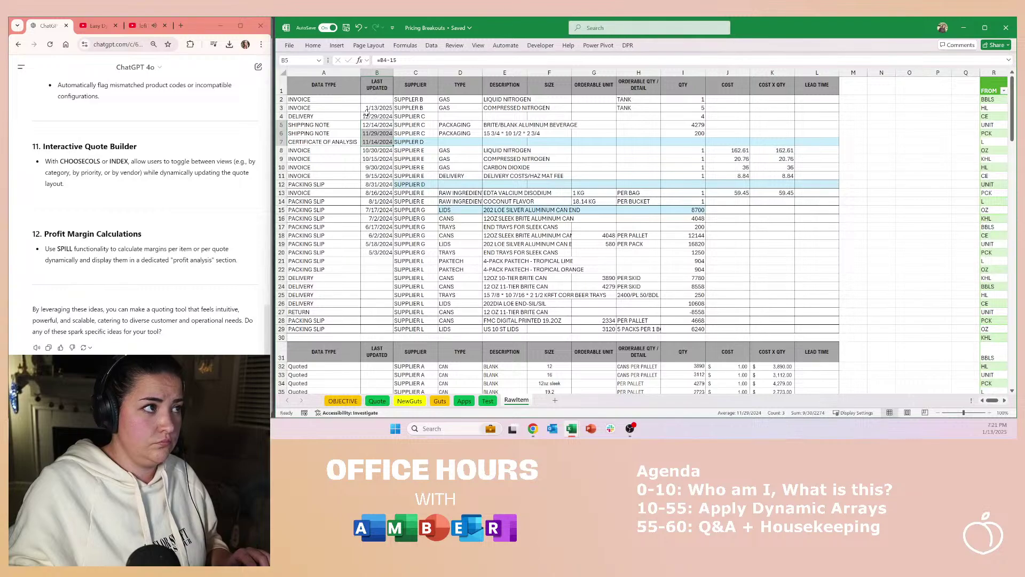
# Step: Copy the LAST UPDATED dates in B3 through B20
pyautogui.moveTo(372, 104); pyautogui.dragTo(371, 254)
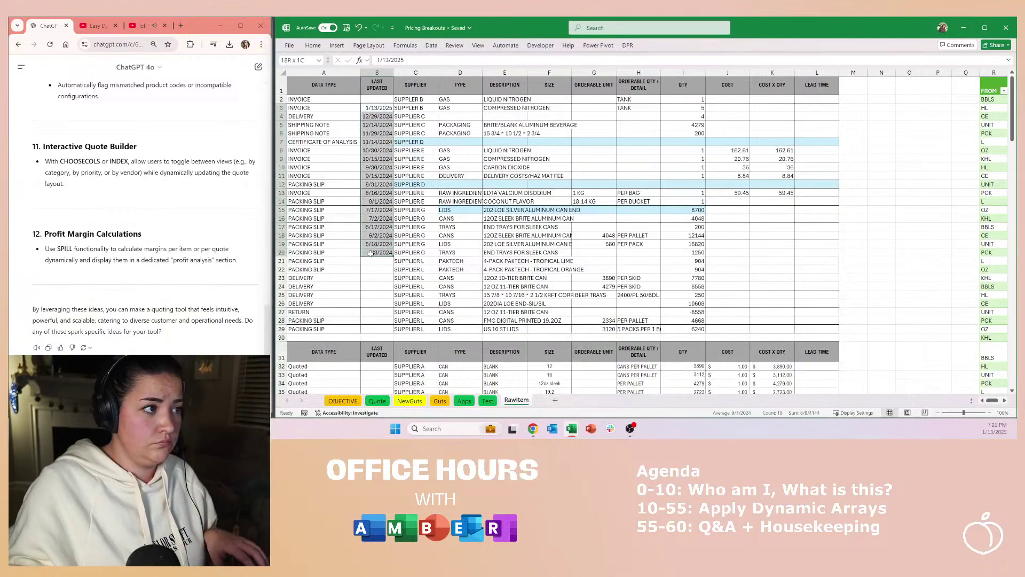
pyautogui.hotkey('ctrl', 'c')
# Step: Try pasting the copied dates starting at B16 and at B13, undoing each paste
pyautogui.click(372, 219)
pyautogui.hotkey('ctrl', 'v')
pyautogui.hotkey('ctrl', 'z')
pyautogui.click(380, 193)
pyautogui.hotkey('ctrl', 'v')
pyautogui.press('ctrl')
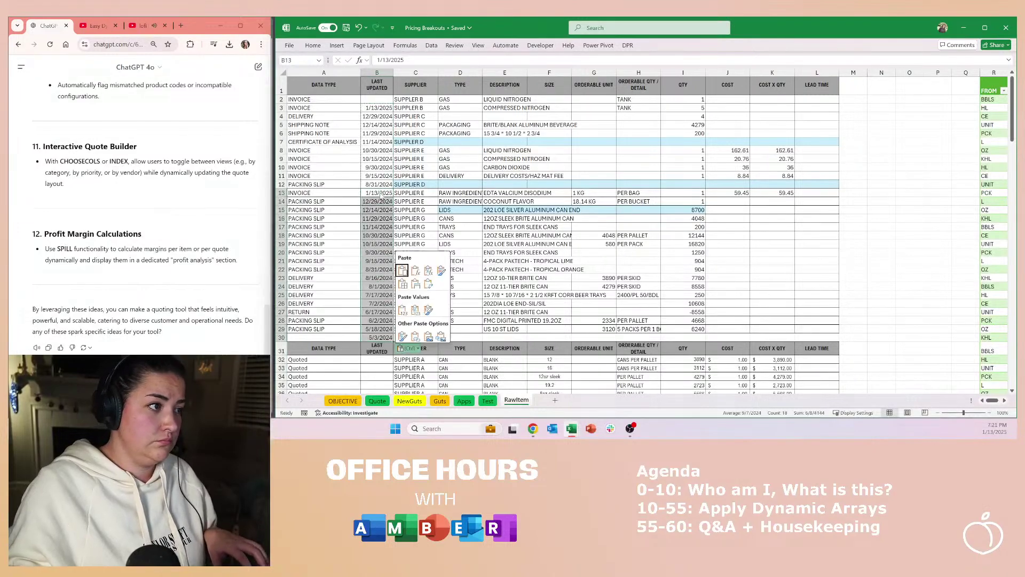
pyautogui.press('Escape')
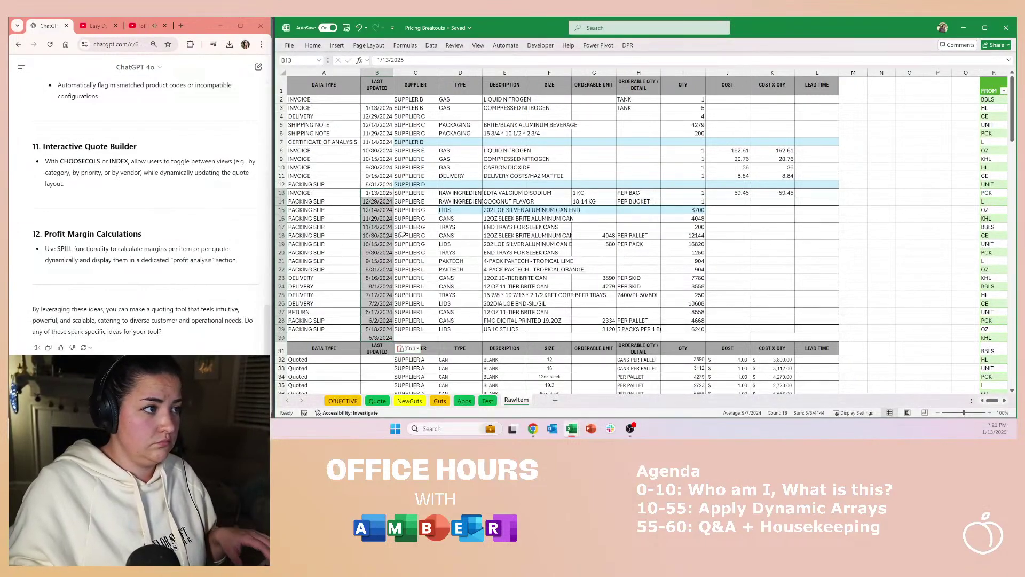
pyautogui.hotkey('ctrl', 'z')
# Step: Paste the copied dates from B12 down to row 29, and copy the date in B3 into B2
pyautogui.click(380, 184)
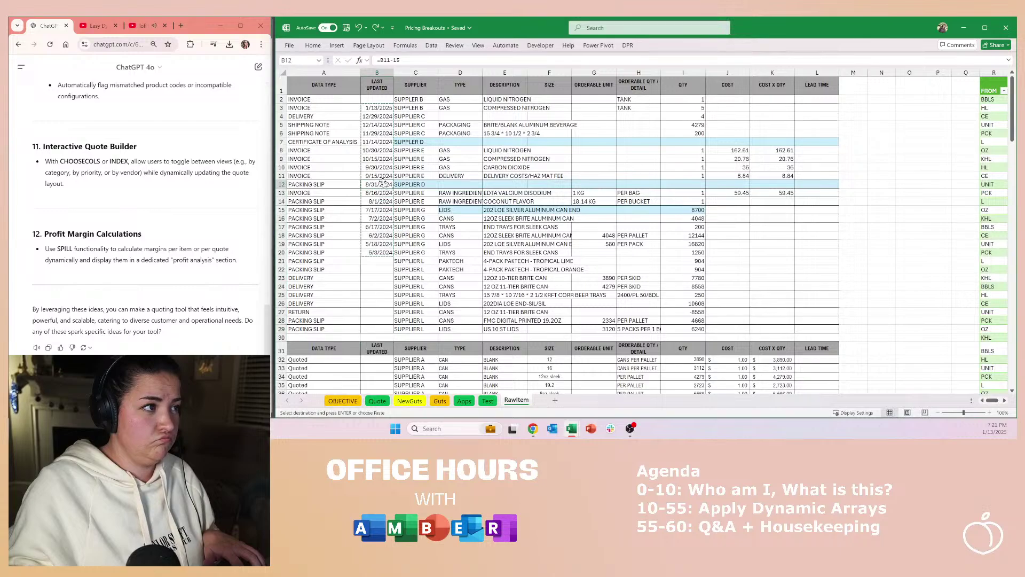
pyautogui.hotkey('ctrl', 'v')
pyautogui.click(377, 108)
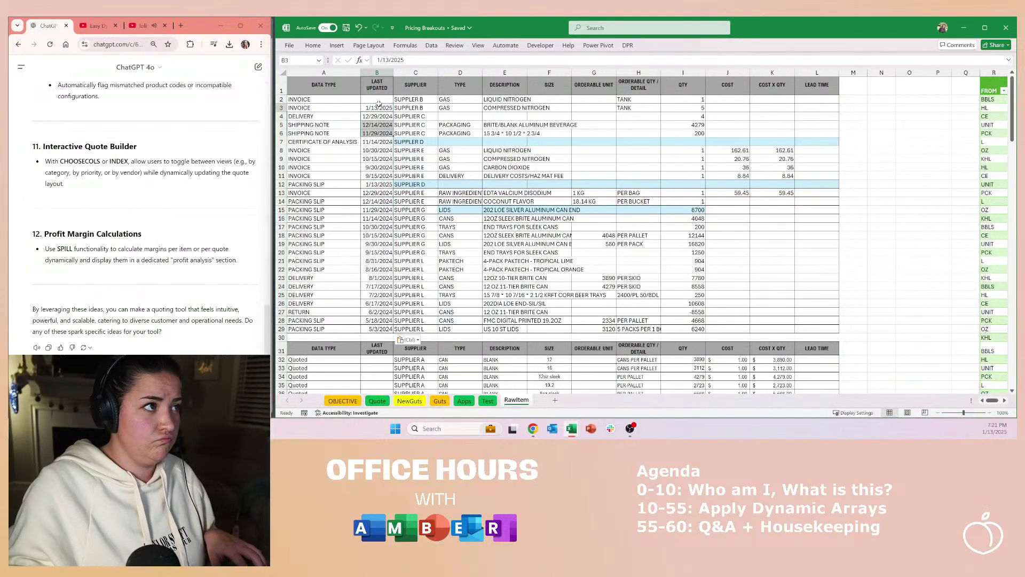
pyautogui.hotkey('ctrl', 'c')
pyautogui.press('Up')
pyautogui.hotkey('ctrl', 'v')
pyautogui.press('Escape')
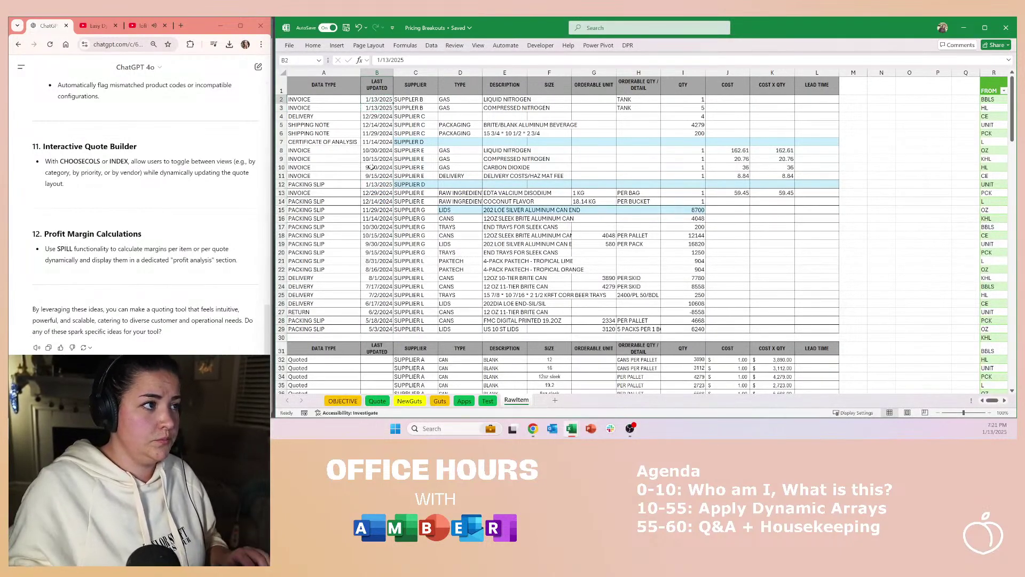
# Step: Enter 1/1/2025 in the LAST UPDATED cell B32 of the first Quoted row
pyautogui.moveTo(385, 159); pyautogui.dragTo(387, 320)
pyautogui.hotkey('ctrl', 'c')
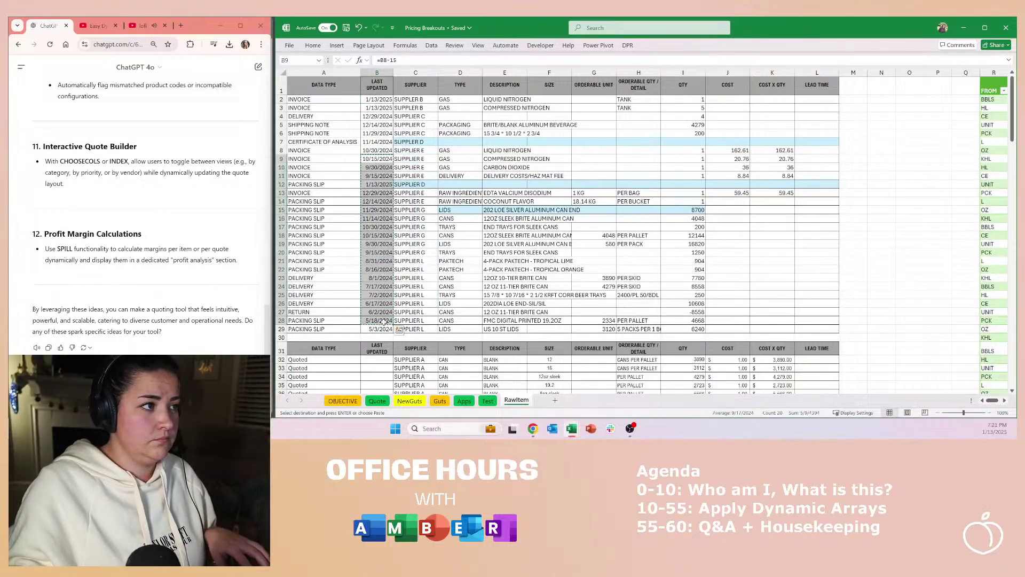
pyautogui.scroll(-8, 381, 241)
pyautogui.click(386, 155)
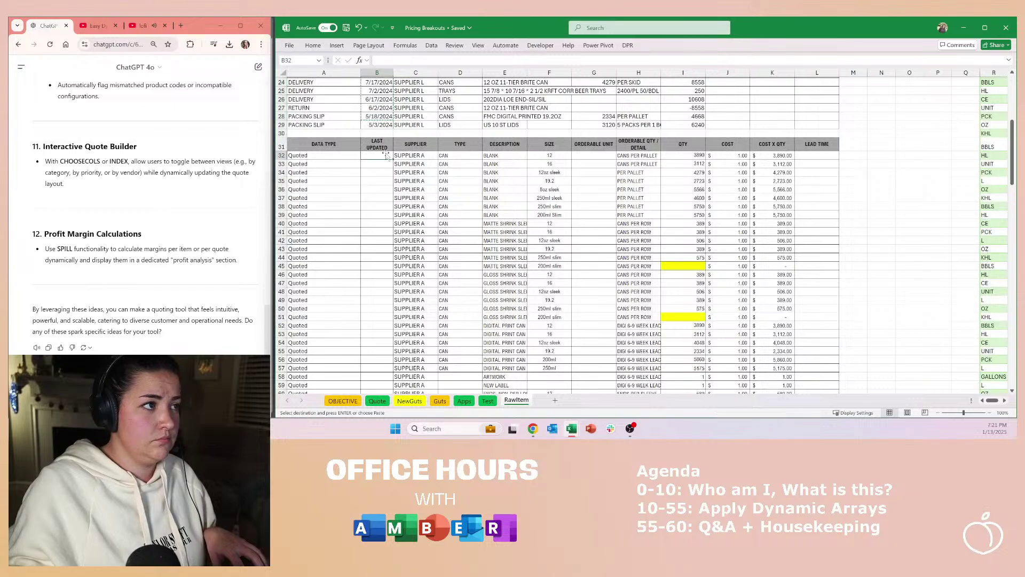
pyautogui.write('1/1/2025')
pyautogui.press('Return')
# Step: Copy the 1/1/2025 date from B32 down through the SUPPLIER A rows to B76
pyautogui.press('Up')
pyautogui.hotkey('ctrl', 'c')
pyautogui.press('Right')
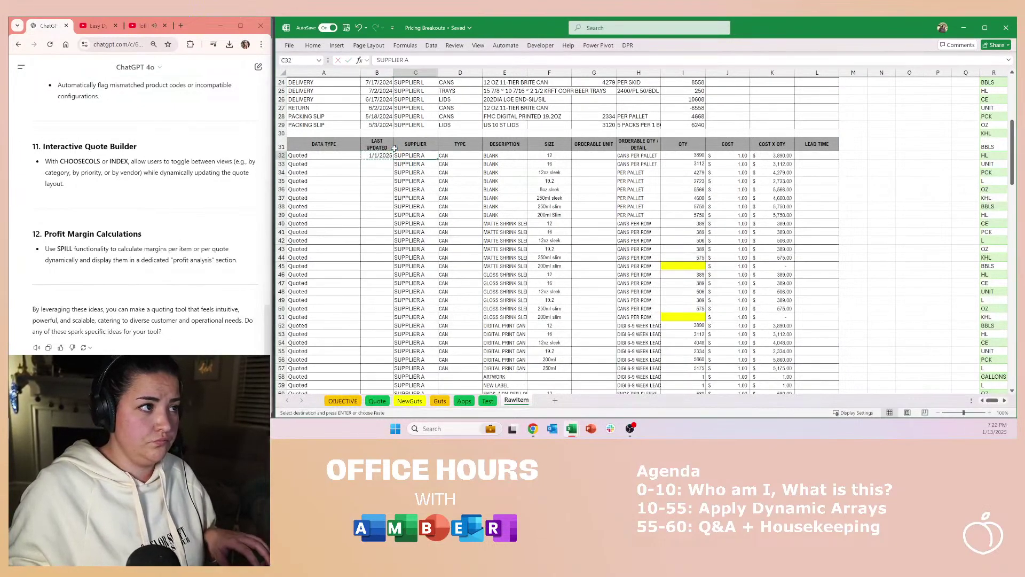
pyautogui.hotkey('ctrl', 'Down')
pyautogui.press('Left')
pyautogui.hotkey('ctrl', 'shift', 'Up')
pyautogui.hotkey('ctrl', 'v')
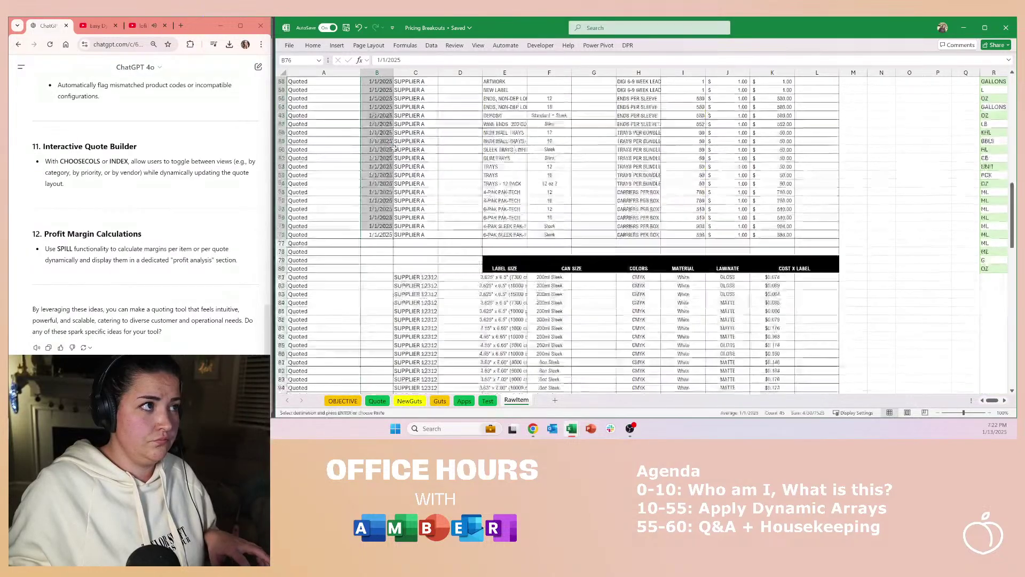
# Step: Paste the 1/1/2025 date into the LAST UPDATED cells down through B132, the last SUPPLIER 12312 row
pyautogui.hotkey('ctrl', 'Up')
pyautogui.press('Down')
pyautogui.hotkey('ctrl', 'Down')
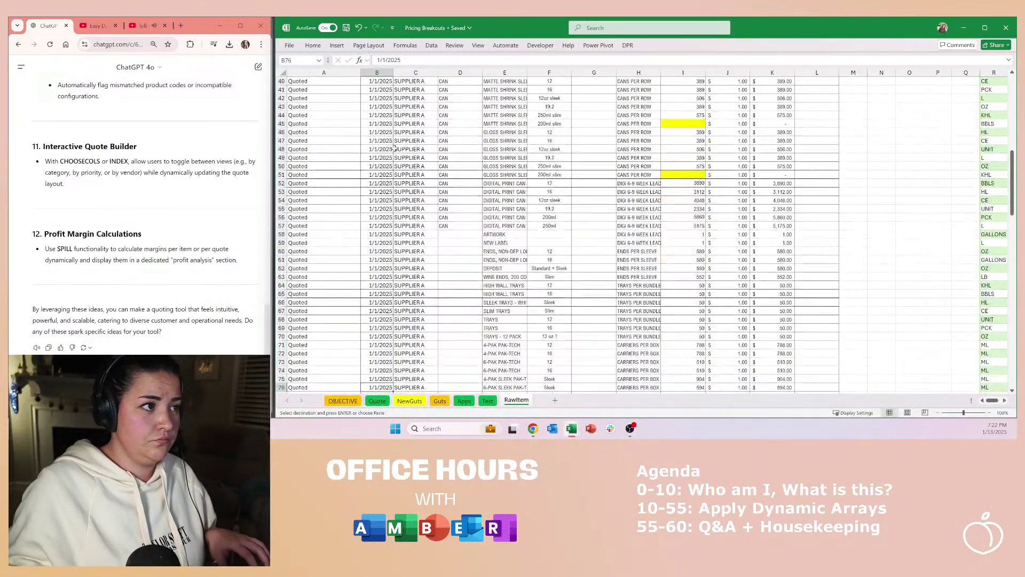
pyautogui.press('Right')
pyautogui.hotkey('ctrl', 'Down')
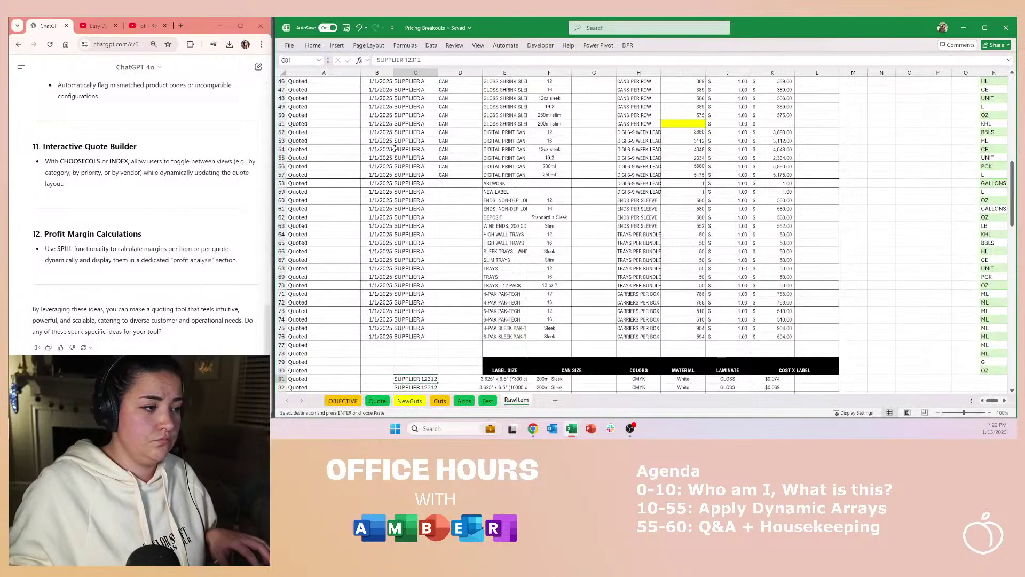
pyautogui.hotkey('ctrl', 'Down')
pyautogui.press('Left')
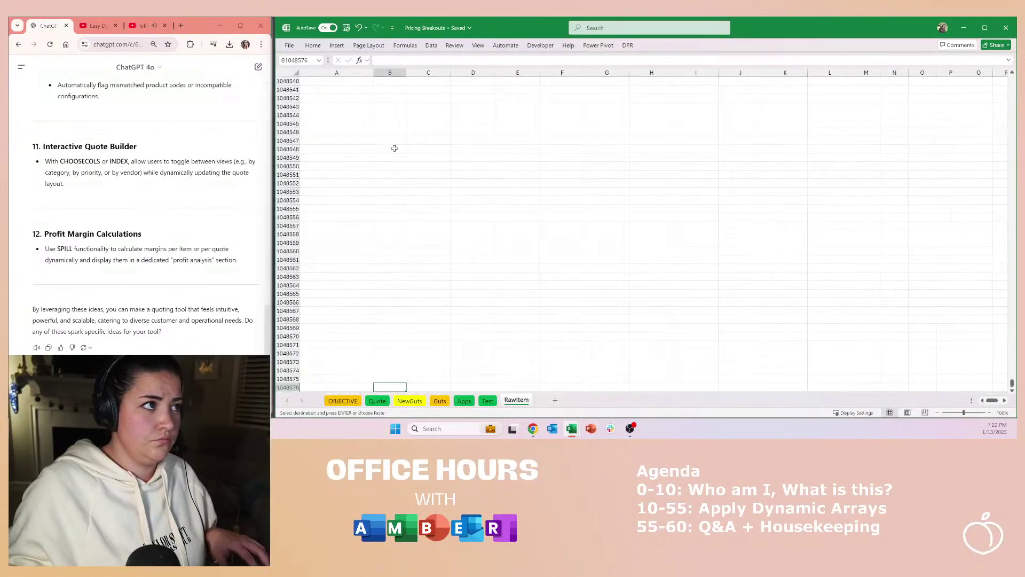
pyautogui.hotkey('ctrl', 'Up')
pyautogui.press('Right')
pyautogui.hotkey('ctrl', 'Down')
pyautogui.hotkey('ctrl', 'Down')
pyautogui.press('Left')
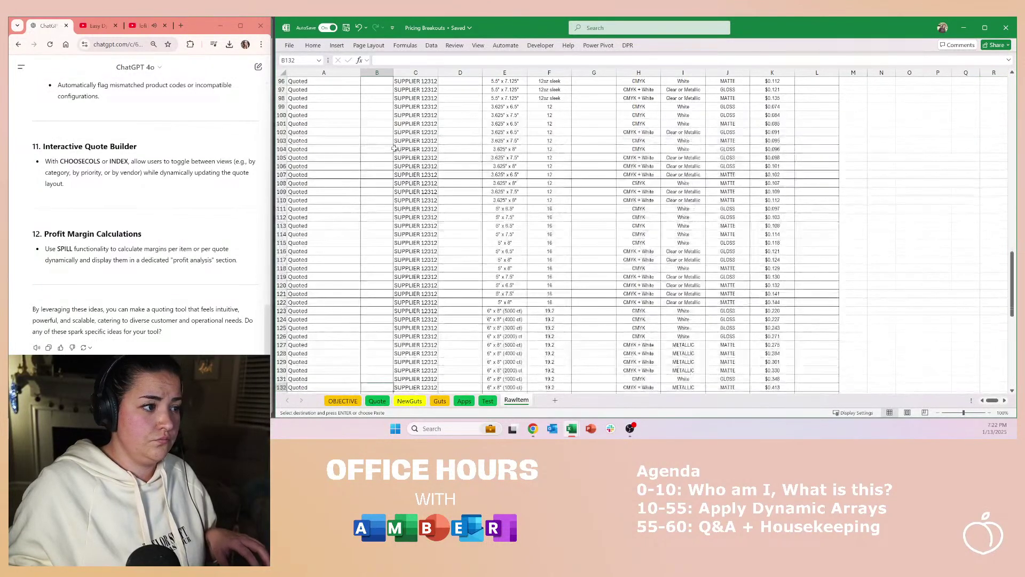
pyautogui.hotkey('ctrl', 'shift', 'Up')
pyautogui.hotkey('ctrl', 'v')
pyautogui.press('Right')
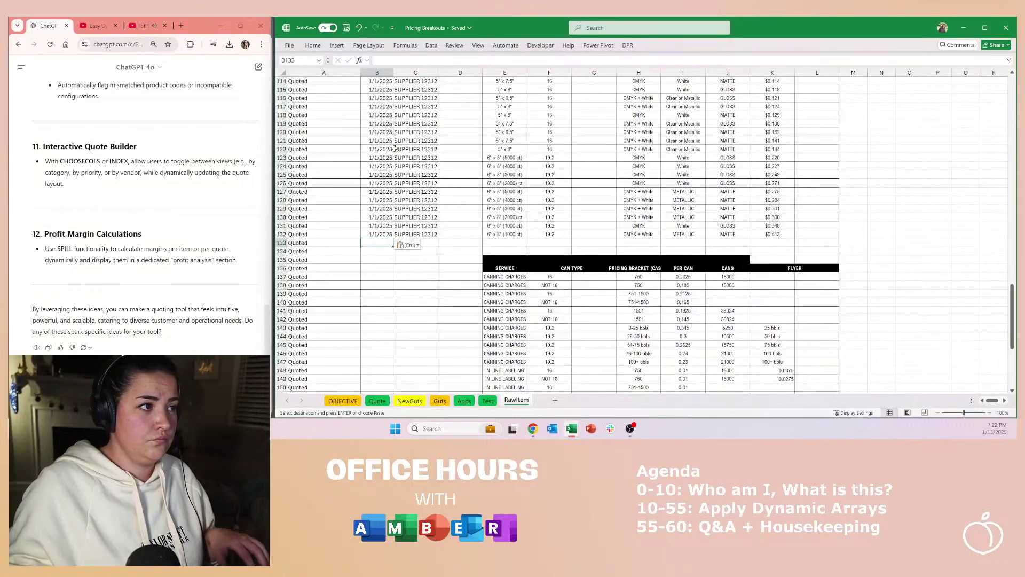
pyautogui.press('Down')
pyautogui.press('Down')
pyautogui.hotkey('shift', 'Down')
pyautogui.hotkey('shift', 'Down')
pyautogui.hotkey('shift', 'Down')
pyautogui.hotkey('shift', 'Down')
pyautogui.hotkey('shift', 'Down')
pyautogui.hotkey('shift', 'Down')
pyautogui.hotkey('shift', 'Down')
pyautogui.hotkey('shift', 'Down')
pyautogui.hotkey('shift', 'Down')
pyautogui.hotkey('shift', 'Down')
pyautogui.hotkey('shift', 'Down')
pyautogui.hotkey('shift', 'Down')
pyautogui.hotkey('shift', 'Down')
pyautogui.hotkey('shift', 'Down')
pyautogui.hotkey('shift', 'Down')
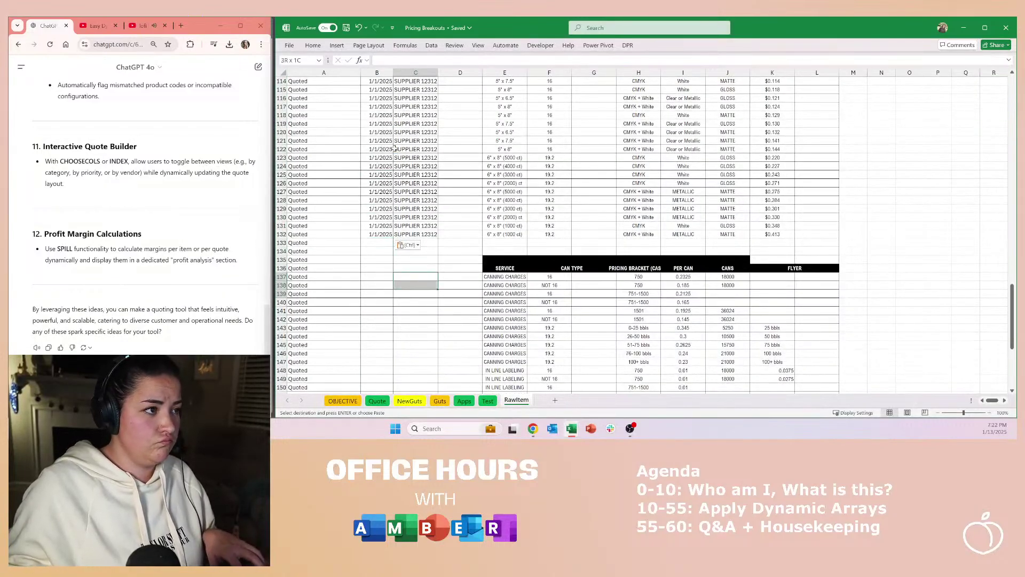
pyautogui.hotkey('shift', 'Down')
pyautogui.hotkey('shift', 'Down')
pyautogui.hotkey('shift', 'Down')
pyautogui.hotkey('shift', 'Down')
pyautogui.hotkey('shift', 'Down')
pyautogui.hotkey('shift', 'Down')
pyautogui.hotkey('shift', 'Down')
pyautogui.hotkey('shift', 'Down')
pyautogui.hotkey('shift', 'Down')
pyautogui.hotkey('shift', 'Down')
pyautogui.hotkey('shift', 'Down')
pyautogui.hotkey('shift', 'Down')
pyautogui.hotkey('shift', 'Down')
pyautogui.hotkey('shift', 'Down')
pyautogui.hotkey('shift', 'Down')
pyautogui.hotkey('shift', 'Down')
pyautogui.hotkey('shift', 'Down')
pyautogui.hotkey('shift', 'Down')
pyautogui.hotkey('shift', 'Down')
pyautogui.hotkey('shift', 'Down')
# Step: Paste the 1/1/2025 date into the LAST UPDATED cells B137 through B170 of the service rows
pyautogui.press('Left')
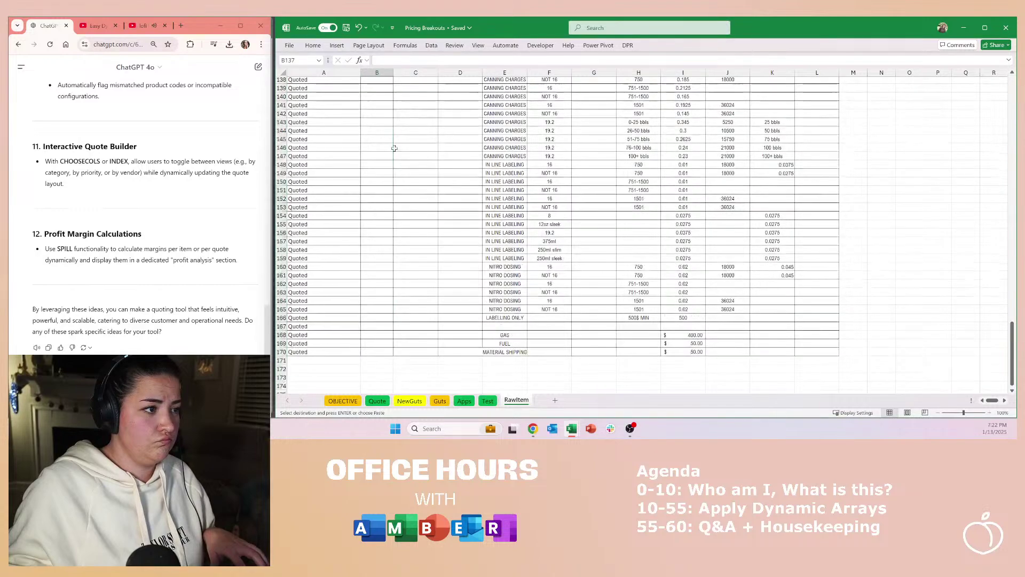
pyautogui.press('Down')
pyautogui.press('Down')
pyautogui.press('Down')
pyautogui.press('Down')
pyautogui.press('Down')
pyautogui.press('Down')
pyautogui.press('Down')
pyautogui.press('Down')
pyautogui.press('Down')
pyautogui.press('Down')
pyautogui.press('Down')
pyautogui.press('Down')
pyautogui.press('Down')
pyautogui.press('Down')
pyautogui.press('Down')
pyautogui.press('Down')
pyautogui.press('Down')
pyautogui.press('Down')
pyautogui.press('Down')
pyautogui.press('Down')
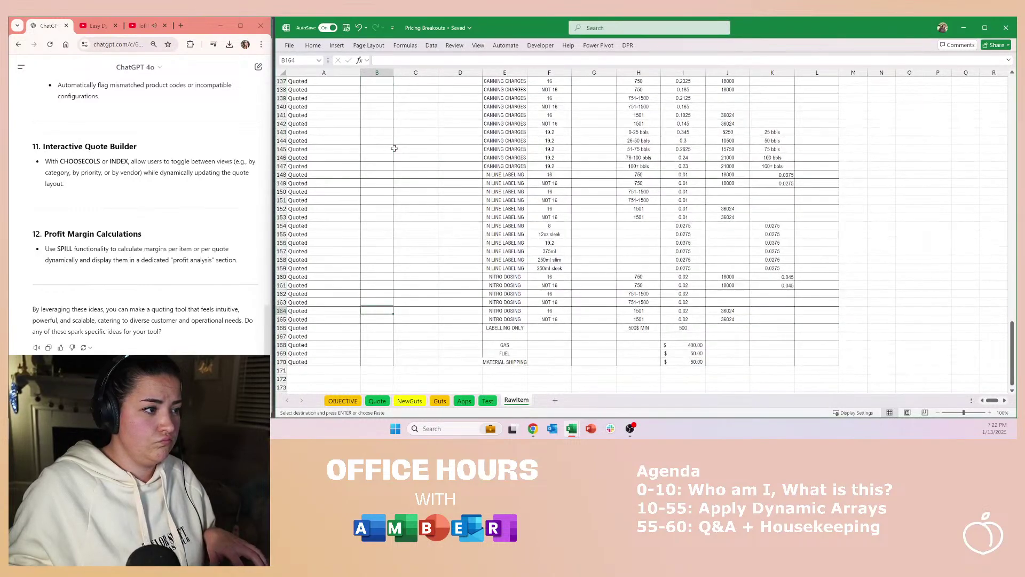
pyautogui.press('Down')
pyautogui.press('Down')
pyautogui.press('Down')
pyautogui.press('Down')
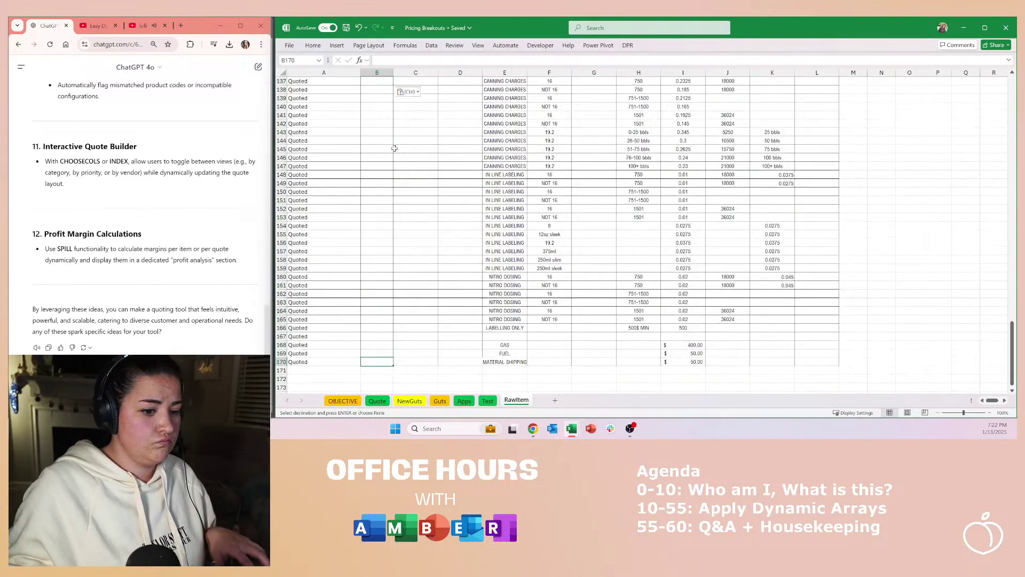
pyautogui.hotkey('ctrl', 'shift', 'Up')
pyautogui.hotkey('shift', 'Down')
pyautogui.hotkey('shift', 'Down')
pyautogui.hotkey('shift', 'Down')
pyautogui.hotkey('shift', 'Down')
pyautogui.hotkey('shift', 'Down')
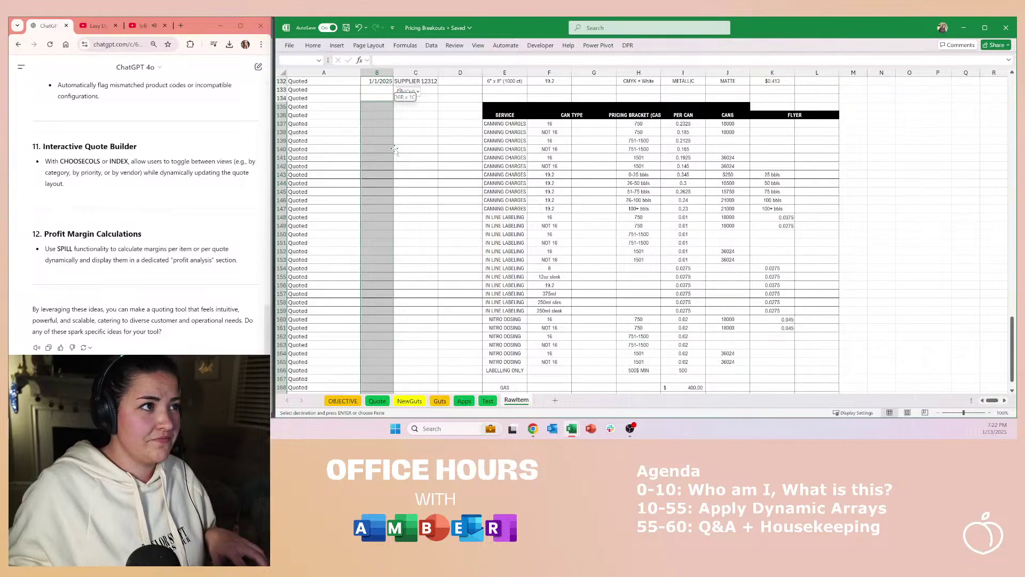
pyautogui.hotkey('ctrl', 'v')
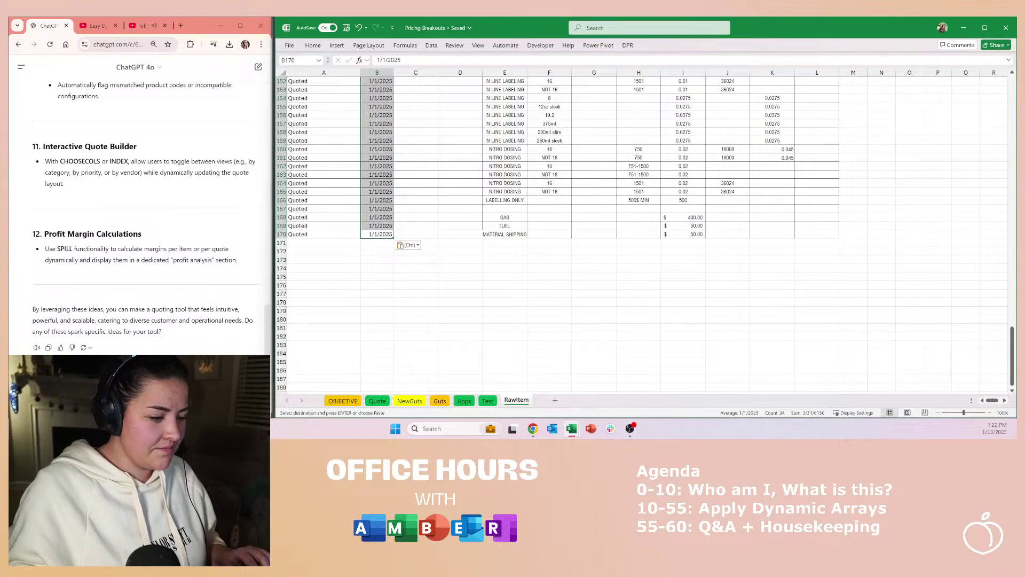
# Step: Close the lofi hip hop radio page in the browser and return to the pricing workbook
pyautogui.hotkey('alt', 'Tab')
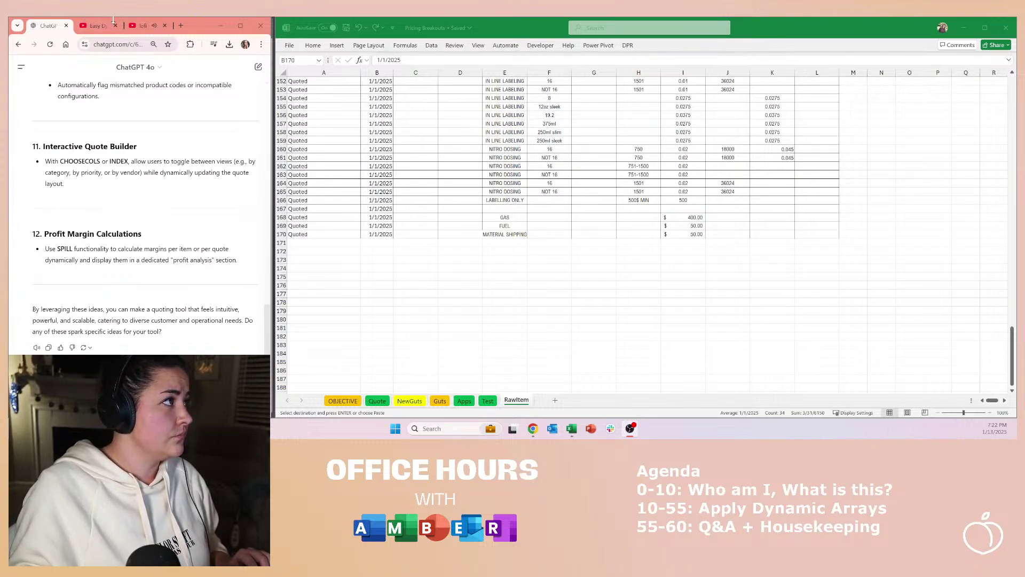
pyautogui.moveTo(153, 27)
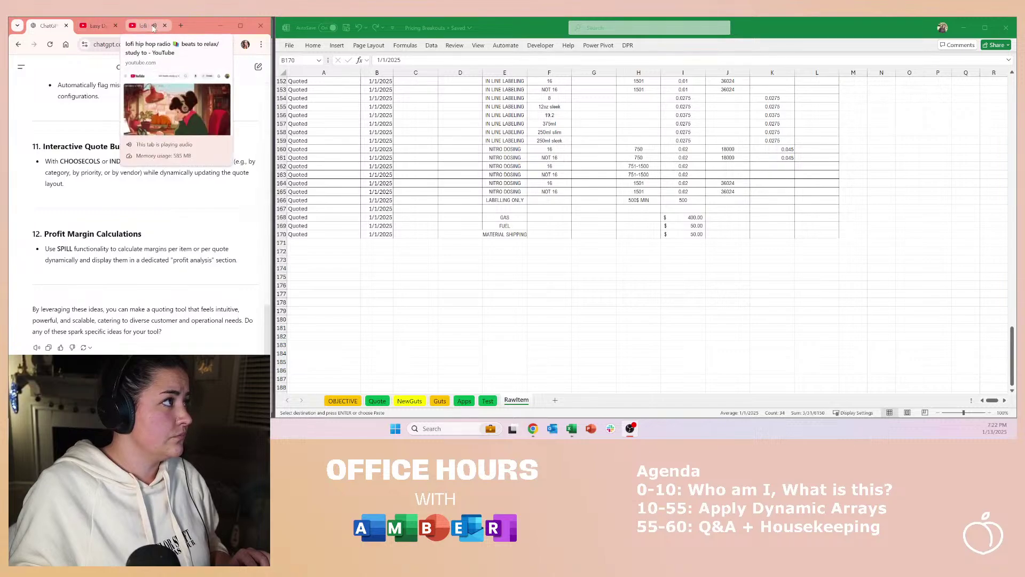
pyautogui.click(155, 27)
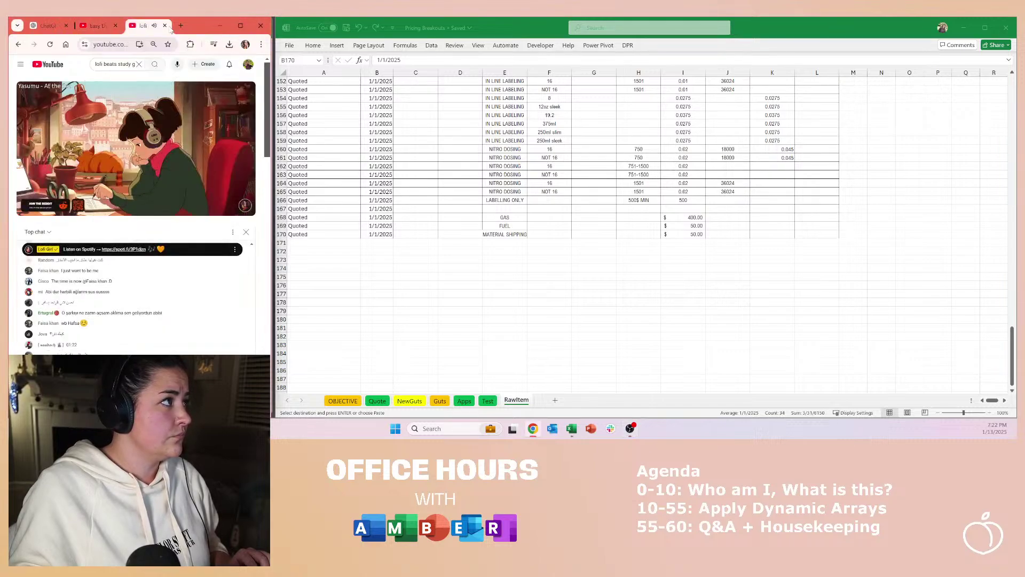
pyautogui.click(165, 25)
pyautogui.click(297, 134)
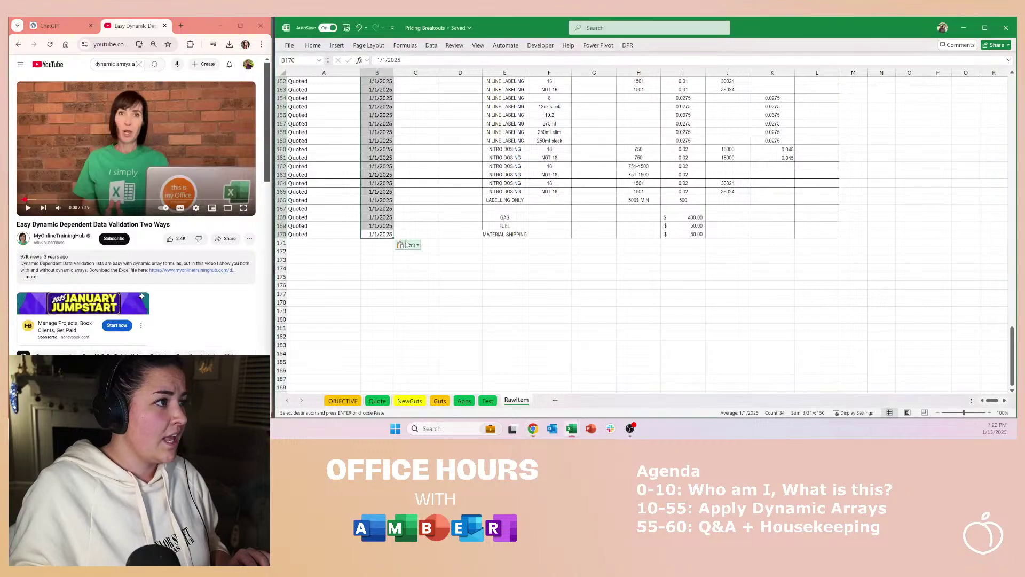
# Step: Open Spotify, dismiss its Midnights track details, and close it again
pyautogui.press('super')
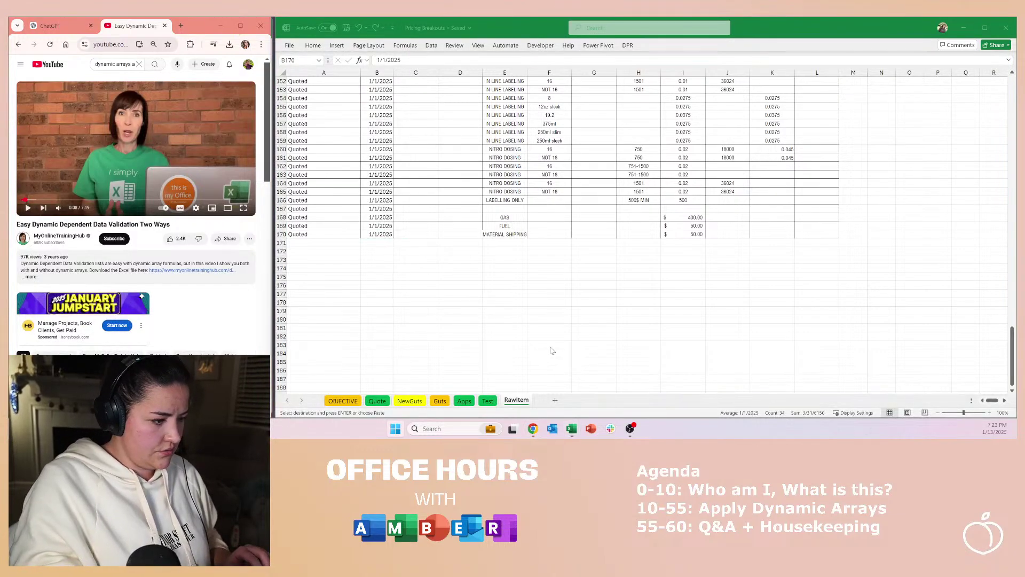
pyautogui.press('Return')
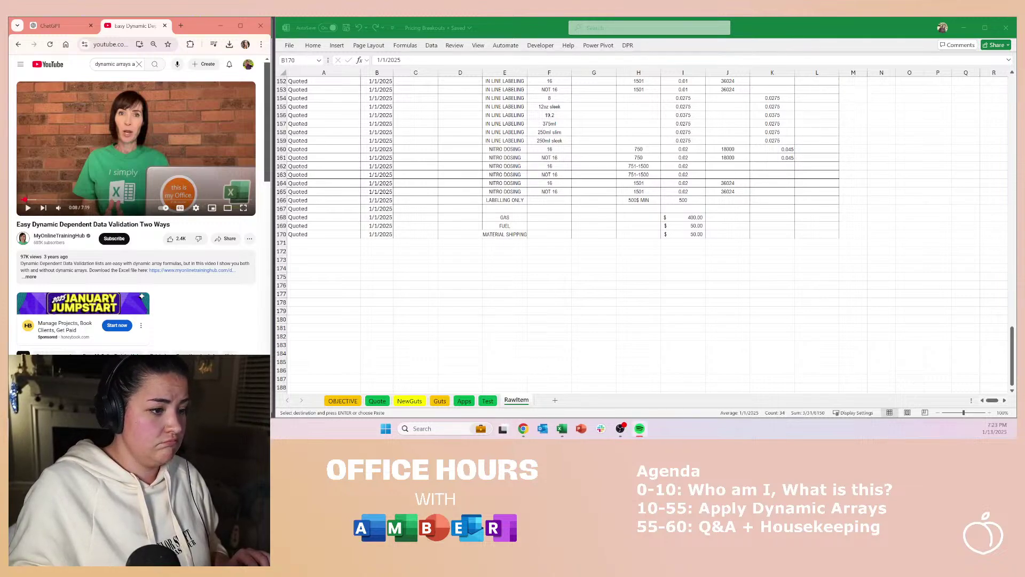
pyautogui.moveTo(345, 199); pyautogui.dragTo(9, 200)
pyautogui.click(229, 159)
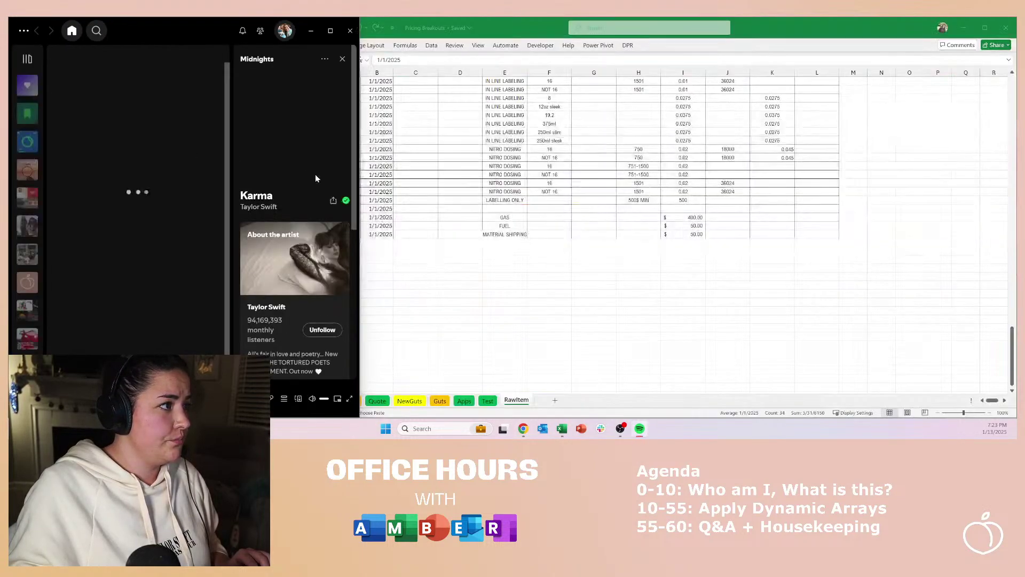
pyautogui.click(343, 59)
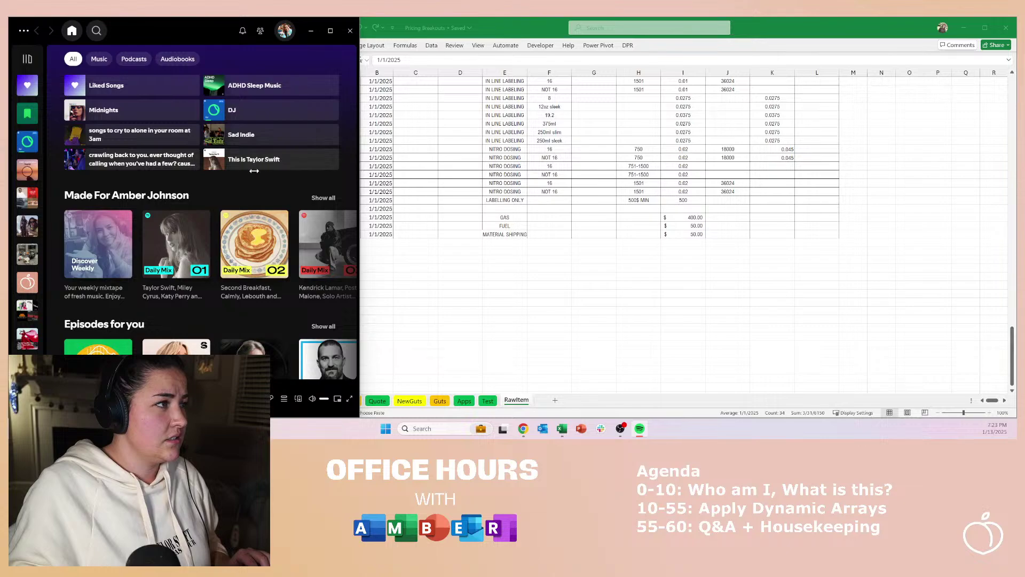
pyautogui.click(350, 31)
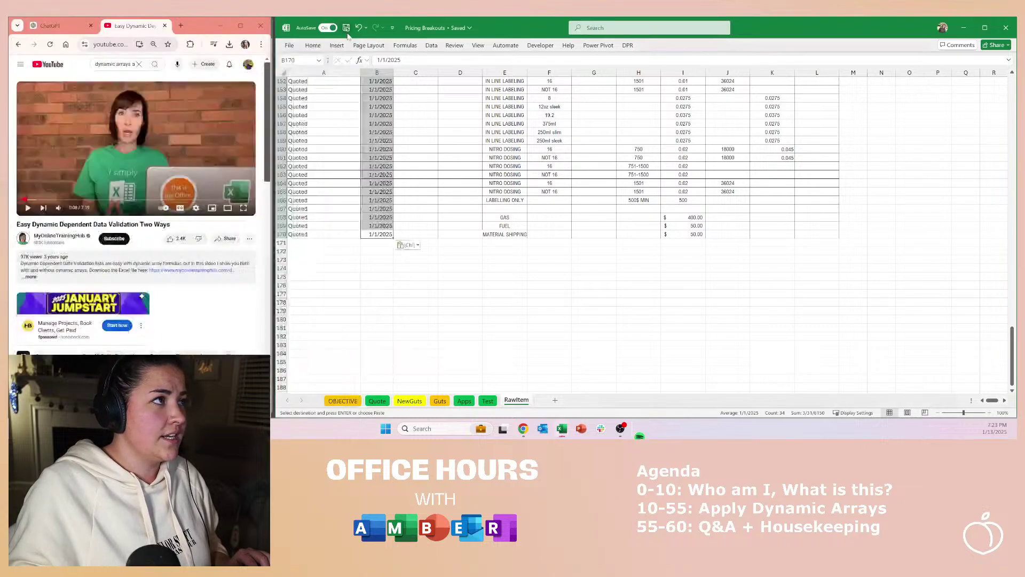
# Step: Switch to the browser and reopen the closed lofi hip hop radio page
pyautogui.click(187, 26)
pyautogui.rightClick(189, 29)
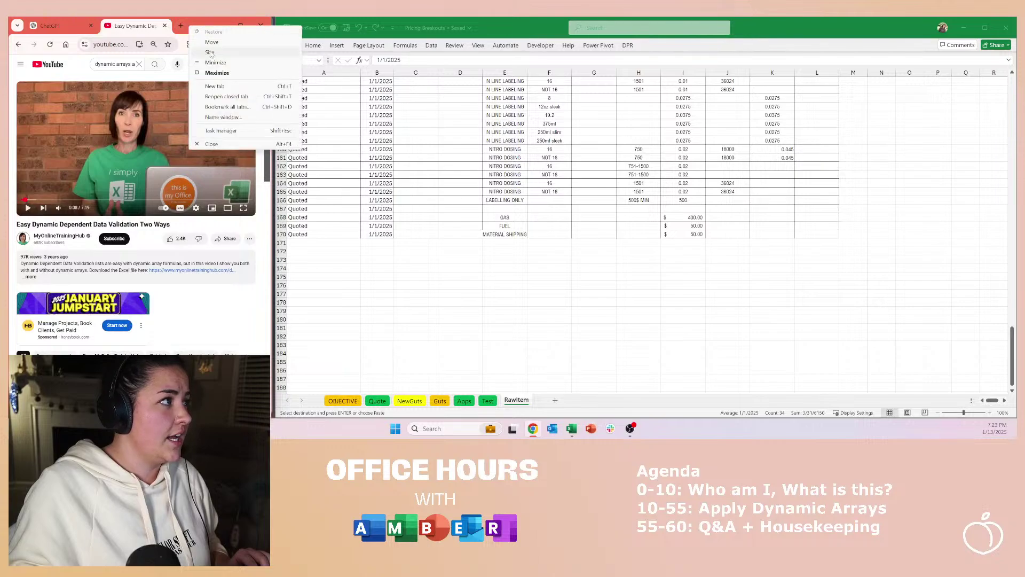
pyautogui.click(224, 95)
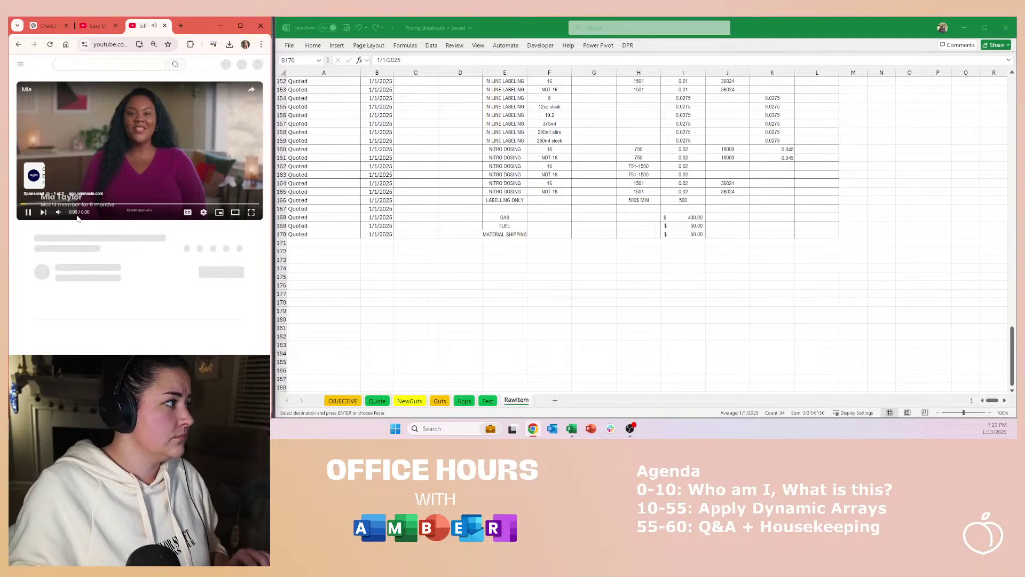
# Step: Mute and skip the video's ad, restore the stream's sound, and return to the ChatGPT conversation
pyautogui.click(65, 212)
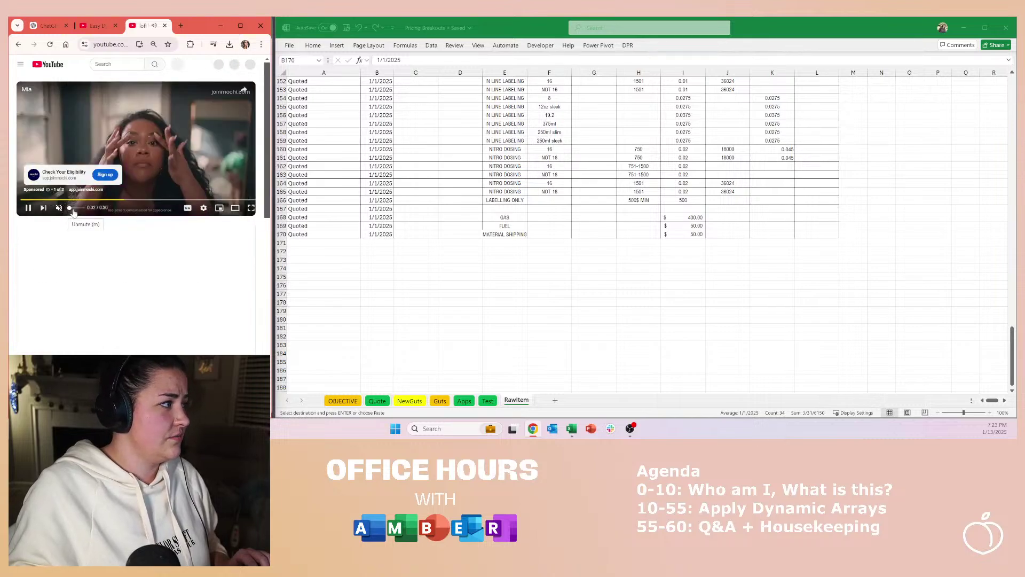
pyautogui.click(229, 180)
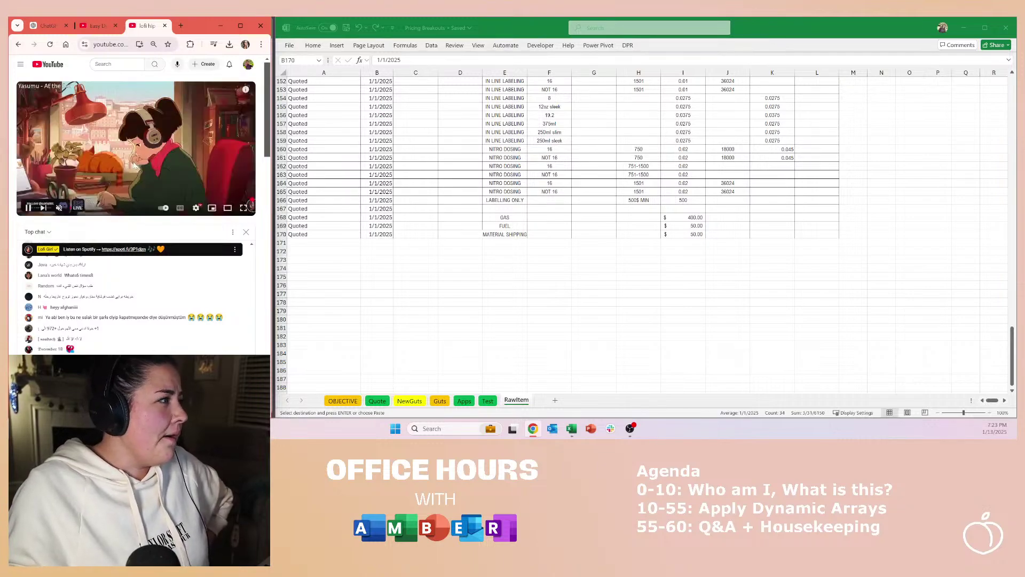
pyautogui.click(60, 209)
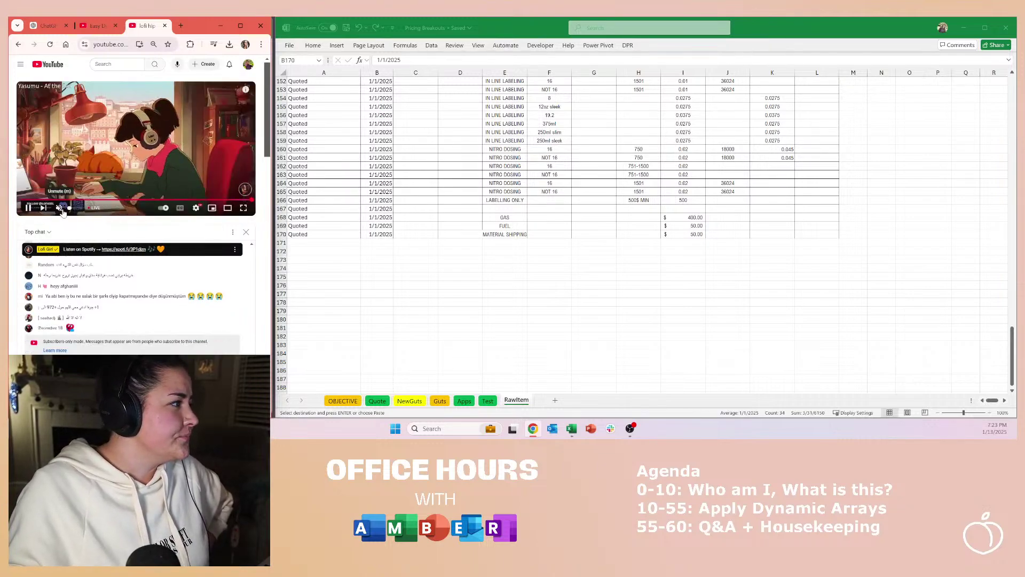
pyautogui.click(99, 25)
pyautogui.click(48, 25)
# Step: Switch back to the Excel workbook and delete the blank row 167 above the GAS row
pyautogui.click(483, 256)
pyautogui.click(483, 257)
pyautogui.scroll(4, 446, 248)
pyautogui.click(506, 312)
pyautogui.click(278, 311)
pyautogui.rightClick(277, 311)
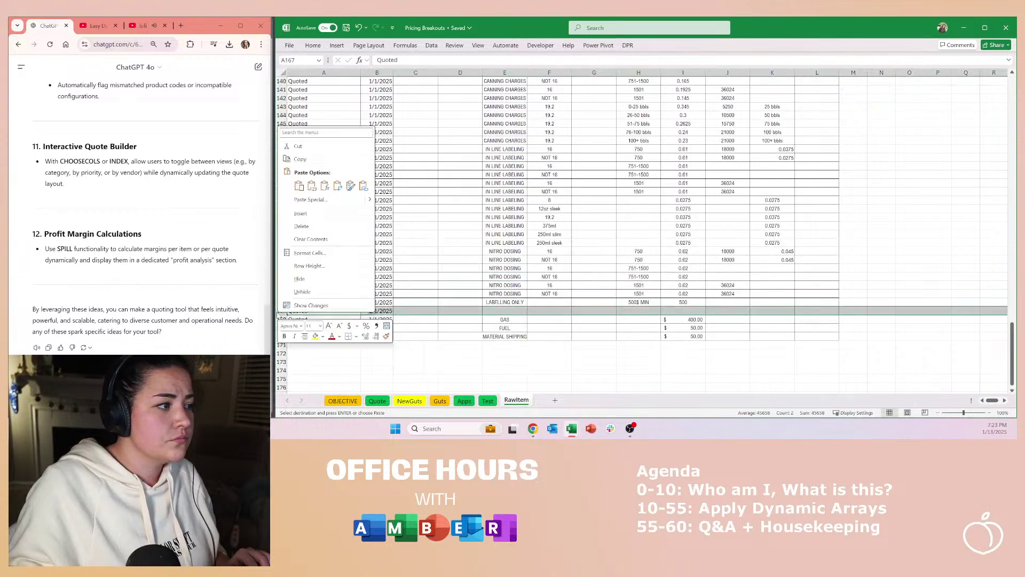
pyautogui.click(318, 228)
pyautogui.click(711, 292)
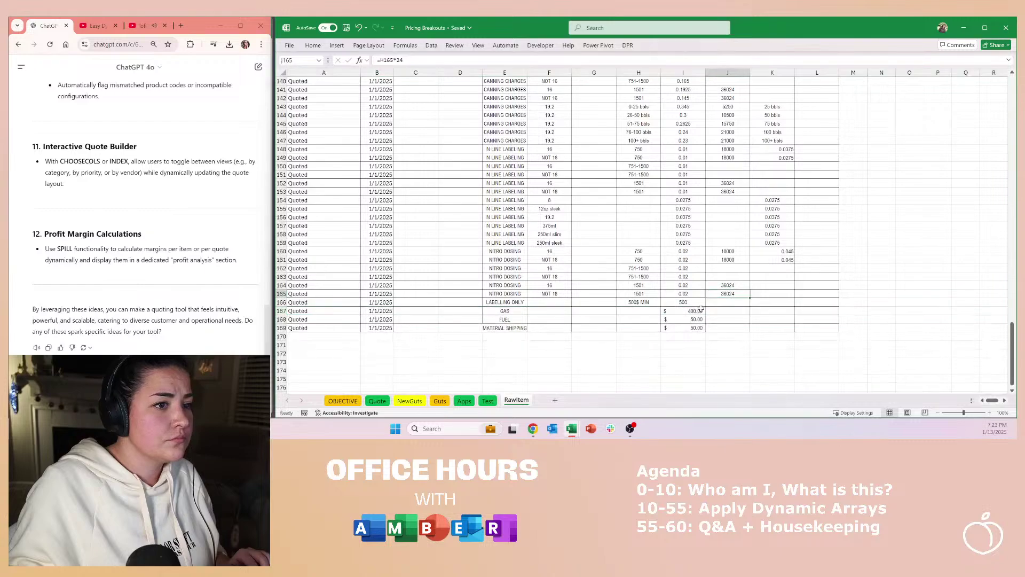
# Step: Delete rows 133 through 135 between the SUPPLIER 12312 labels and the SERVICE header row
pyautogui.scroll(3, 700, 308)
pyautogui.scroll(6, 702, 279)
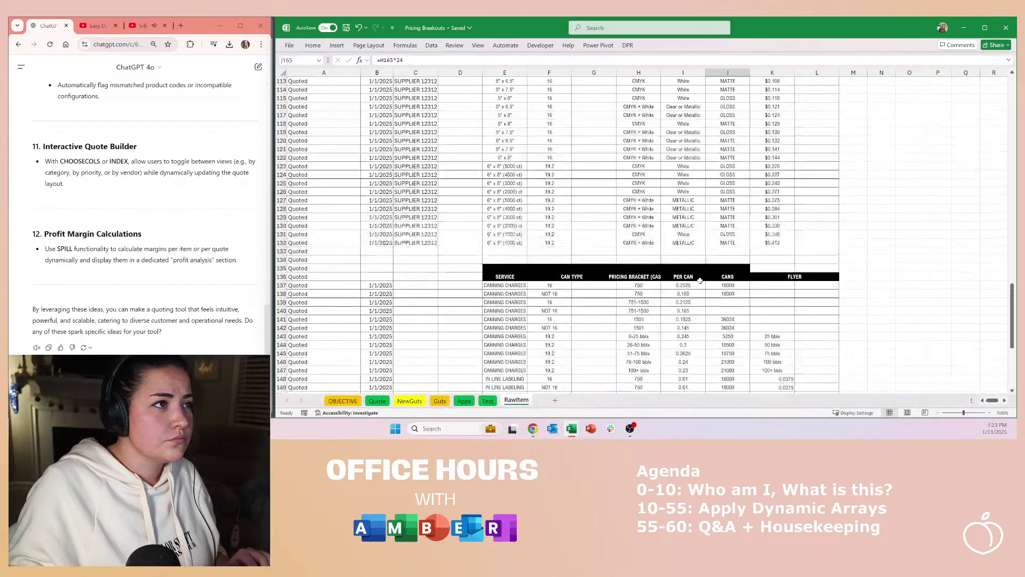
pyautogui.moveTo(278, 276); pyautogui.dragTo(283, 251)
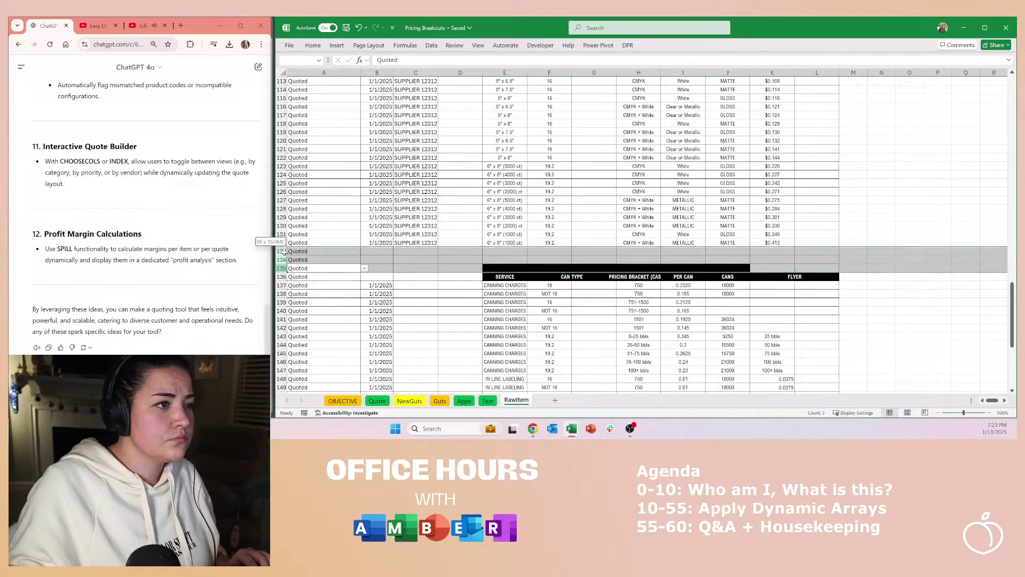
pyautogui.rightClick(314, 260)
pyautogui.click(339, 174)
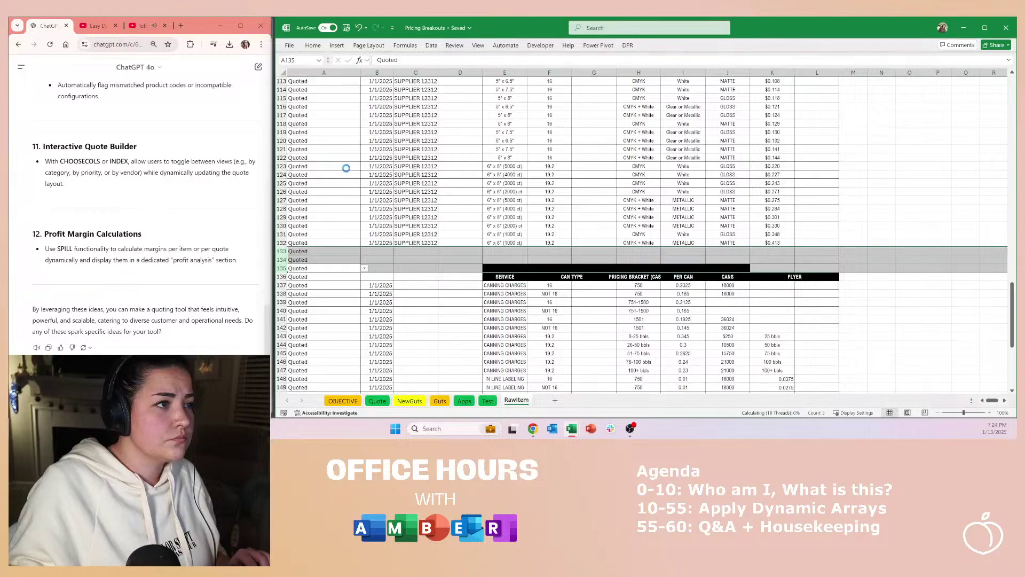
pyautogui.click(550, 284)
# Step: Delete cells A77:L79 above the LABEL SIZE header row, shifting the cells below up
pyautogui.scroll(20, 550, 284)
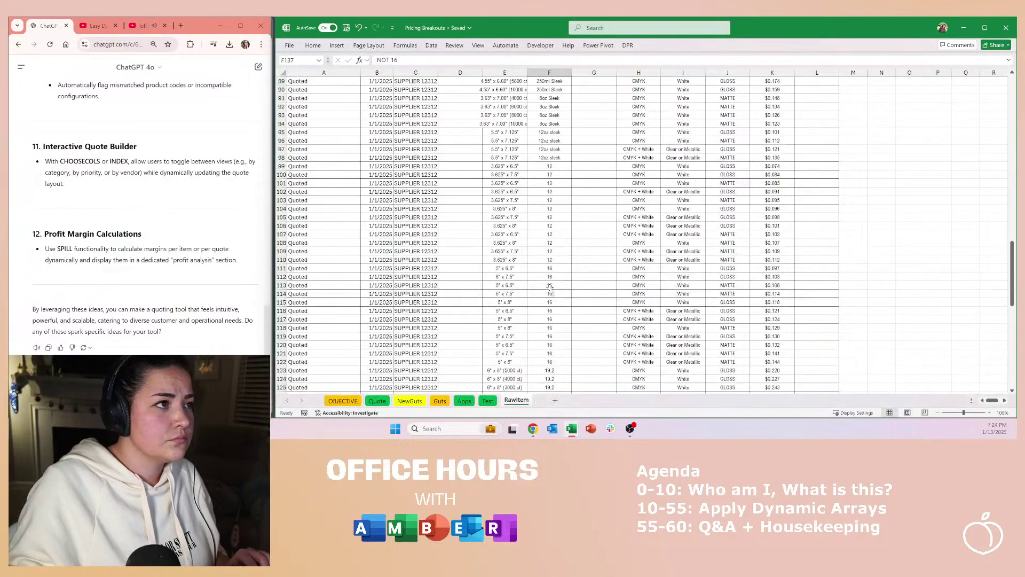
pyautogui.scroll(8, 549, 289)
pyautogui.scroll(-8, 496, 328)
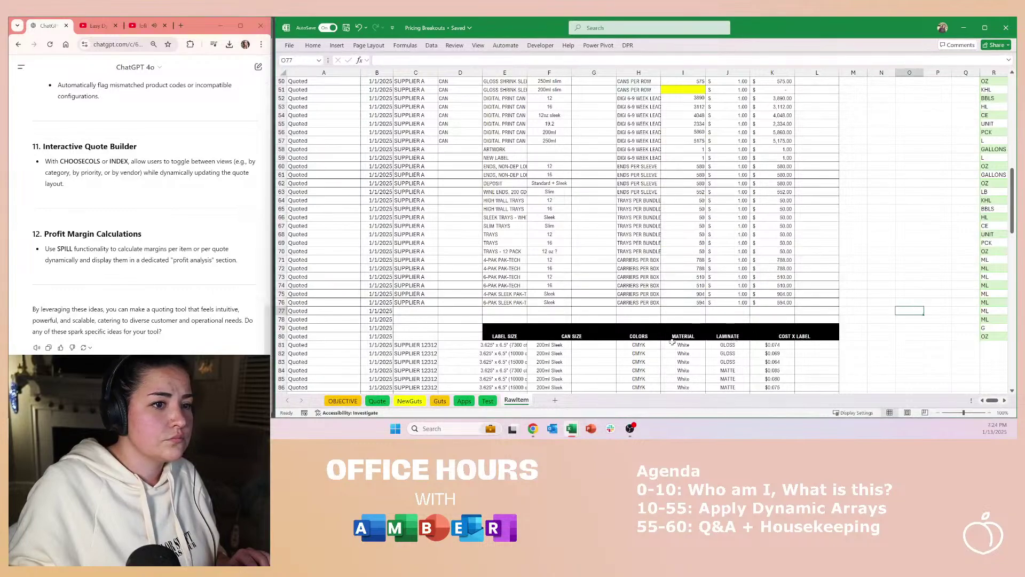
pyautogui.click(646, 337)
pyautogui.moveTo(836, 323); pyautogui.dragTo(278, 313)
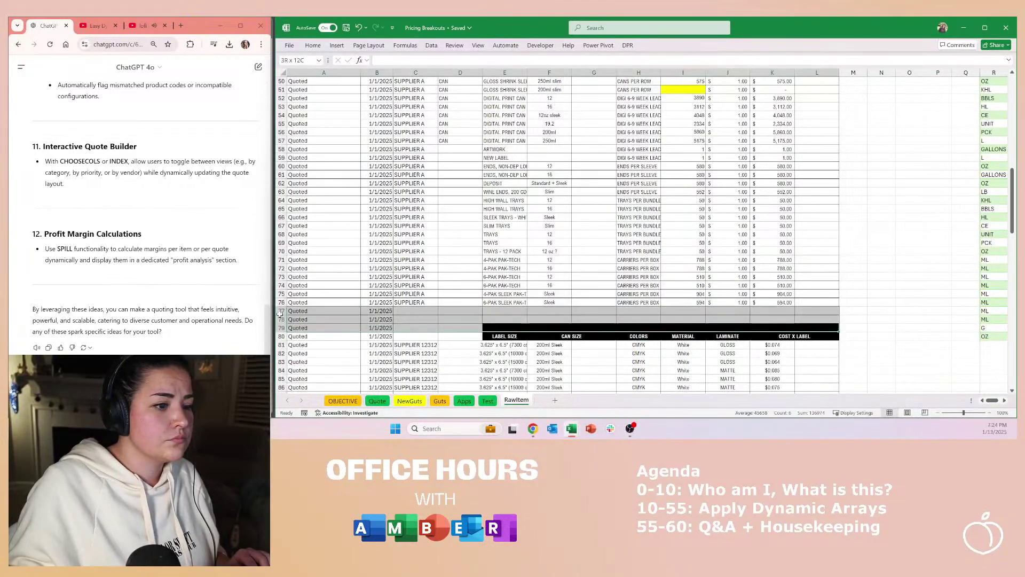
pyautogui.rightClick(332, 319)
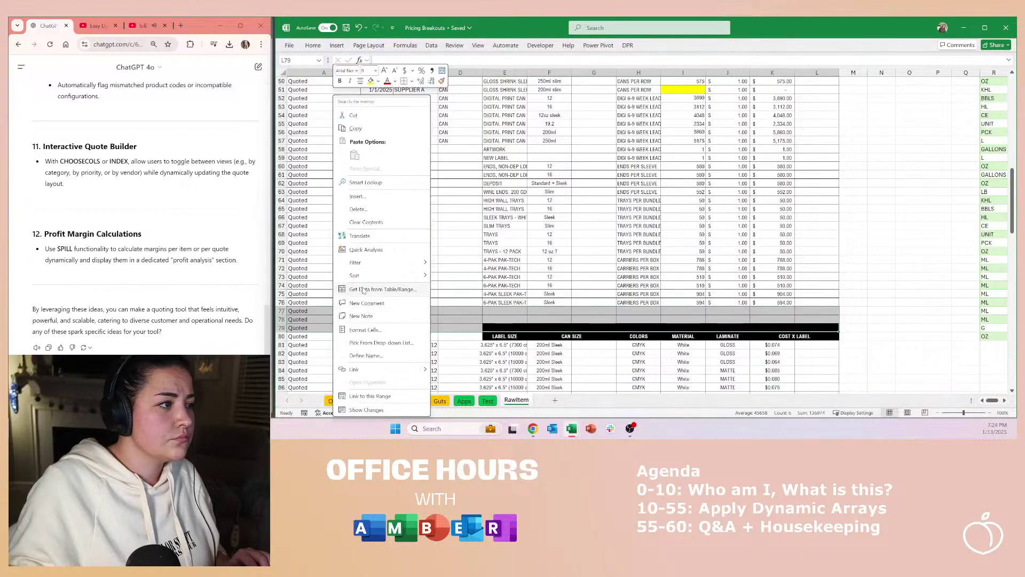
pyautogui.click(371, 213)
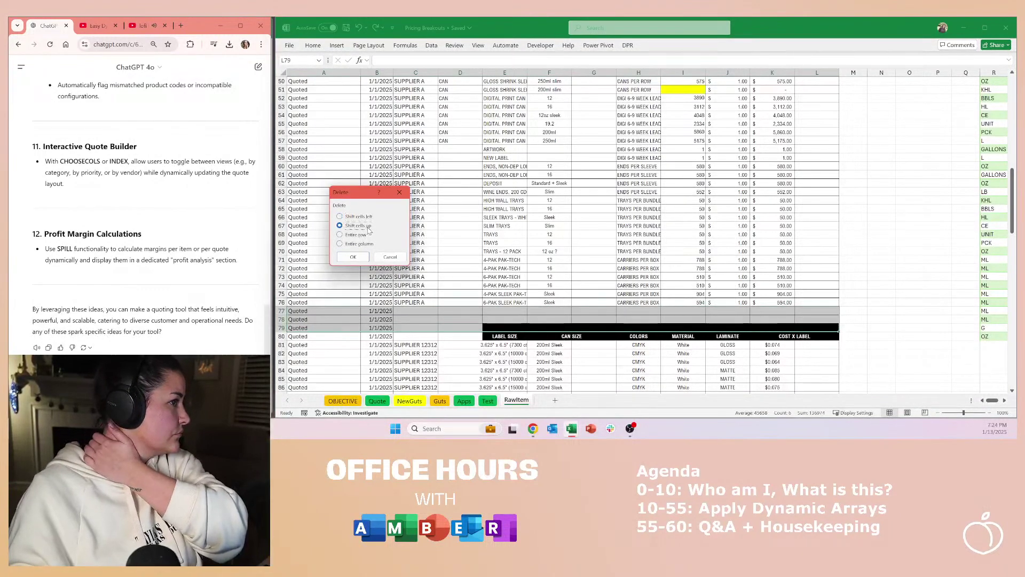
pyautogui.click(353, 257)
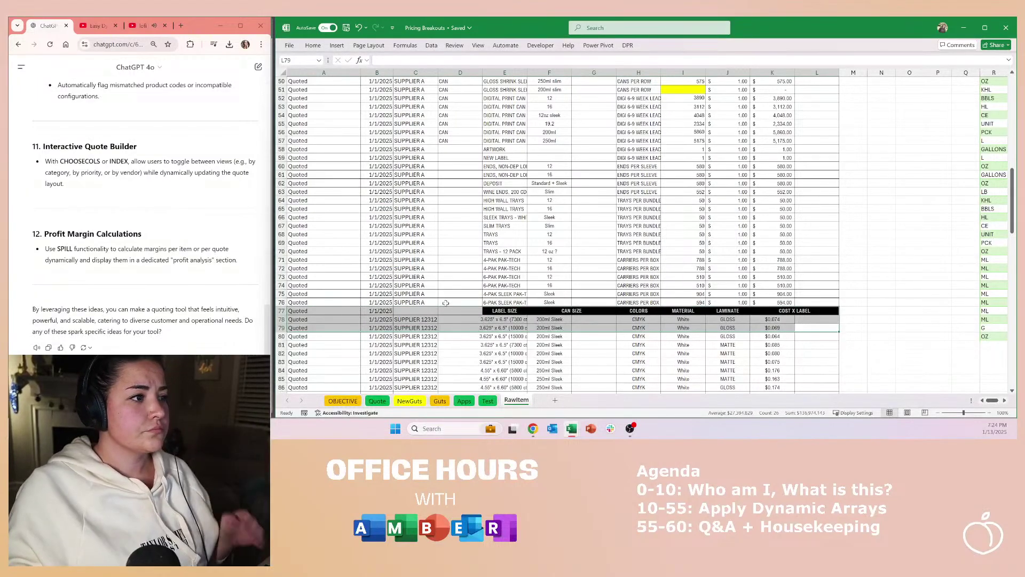
# Step: Clear the LAST UPDATED date in B77 beside the LABEL SIZE header
pyautogui.click(415, 294)
pyautogui.scroll(3, 472, 301)
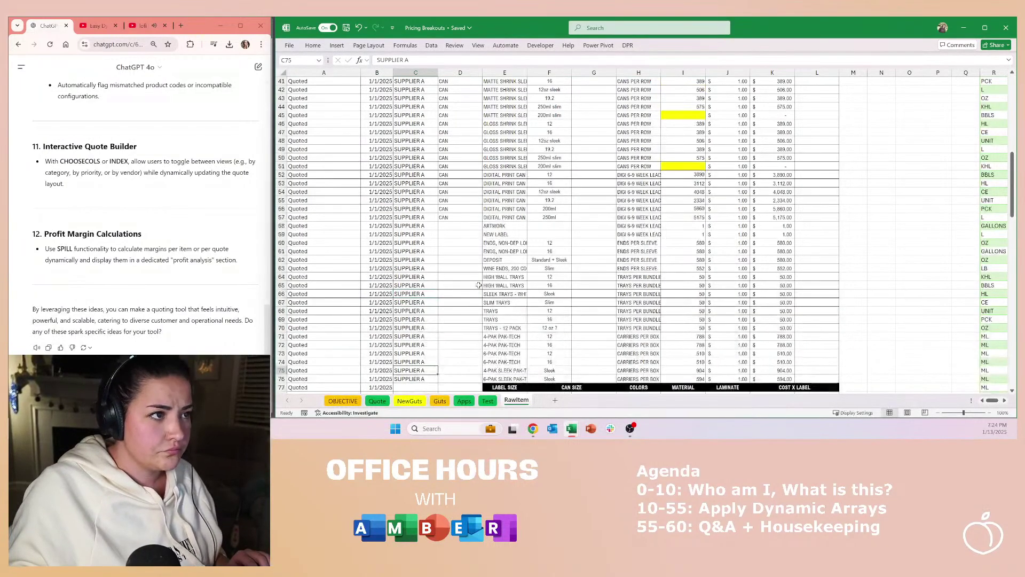
pyautogui.scroll(-3, 419, 327)
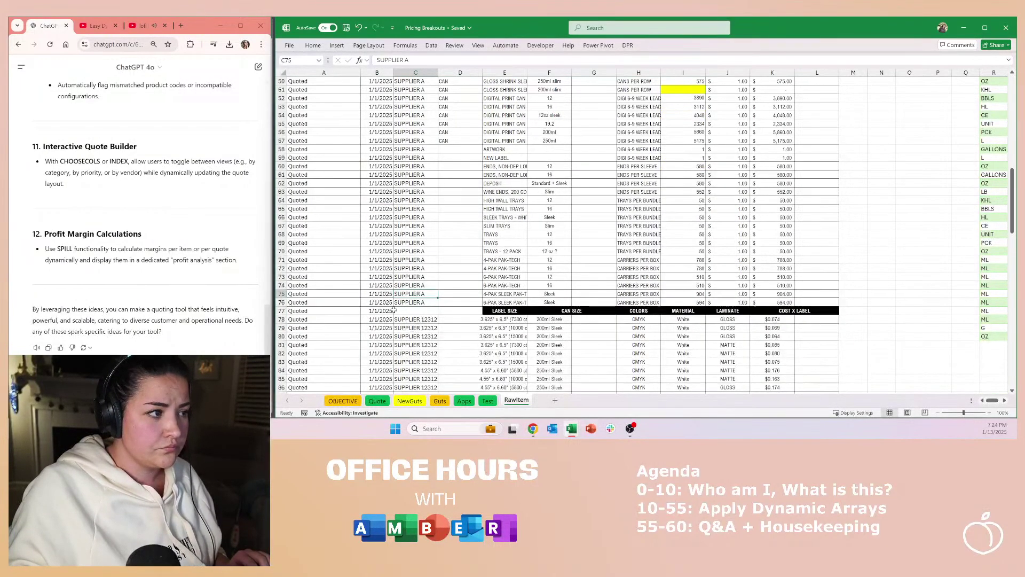
pyautogui.click(376, 303)
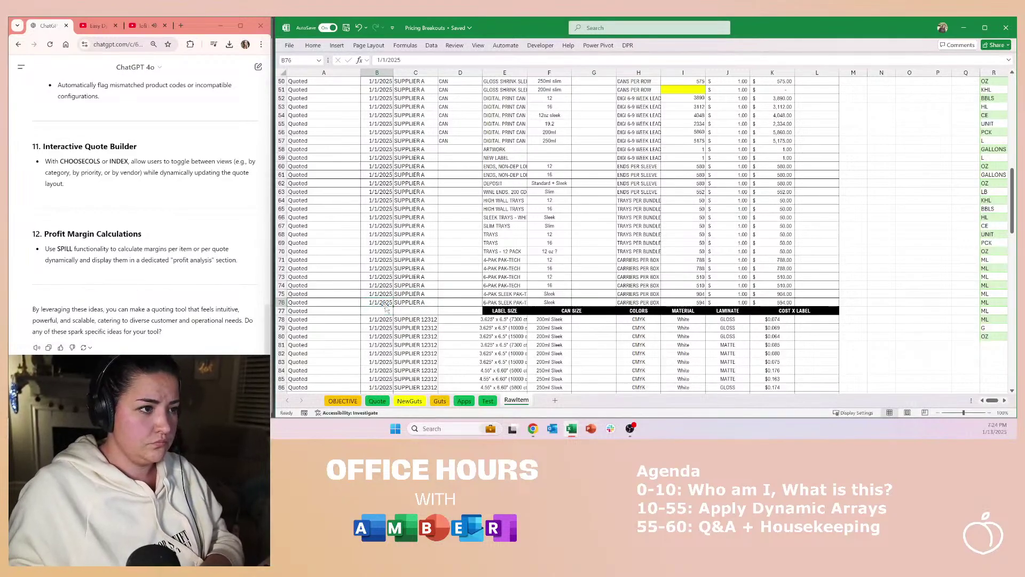
pyautogui.scroll(13, 395, 316)
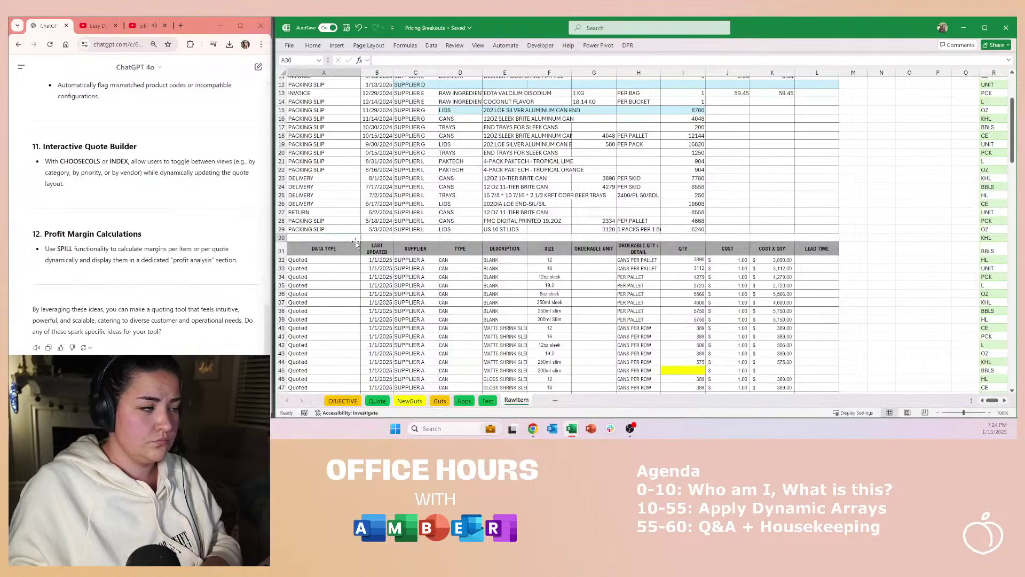
pyautogui.click(408, 303)
pyautogui.click(650, 320)
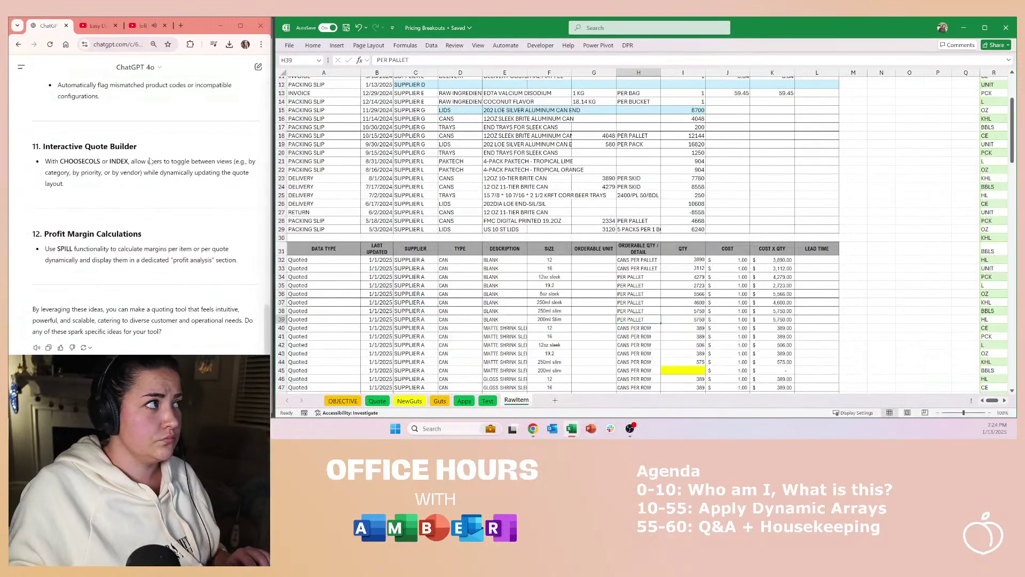
# Step: Switch to the browser, pause the lofi radio stream, and play the "Easy Dynamic Dependent Data Validation Two Ways" video in theater mode
pyautogui.click(147, 27)
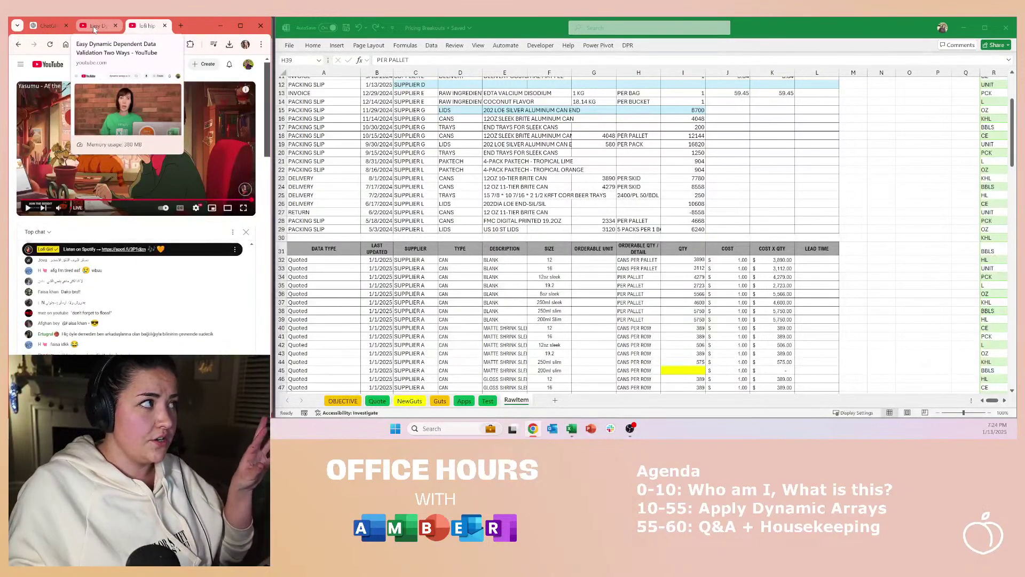
pyautogui.click(94, 28)
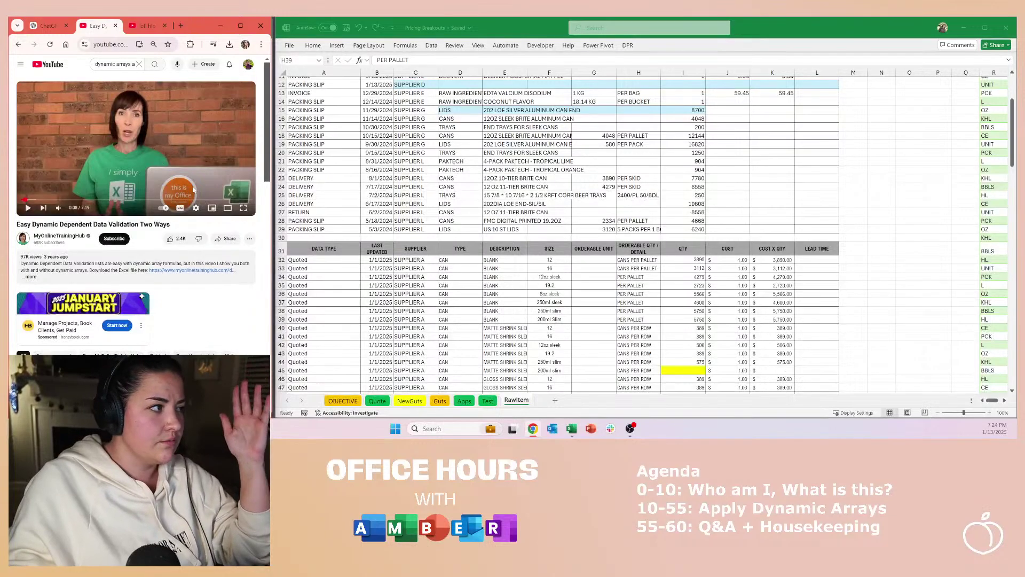
pyautogui.click(226, 213)
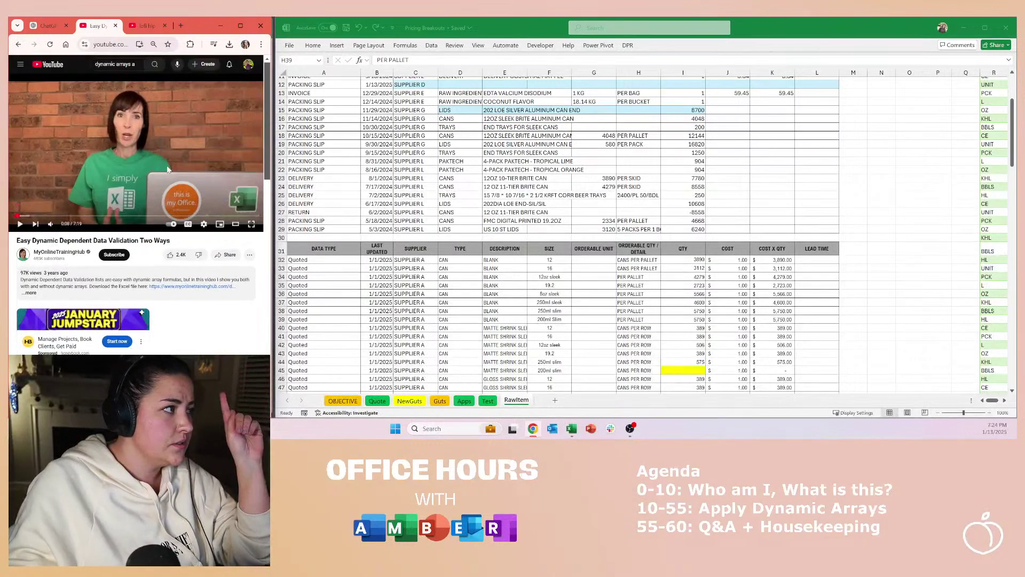
pyautogui.click(167, 169)
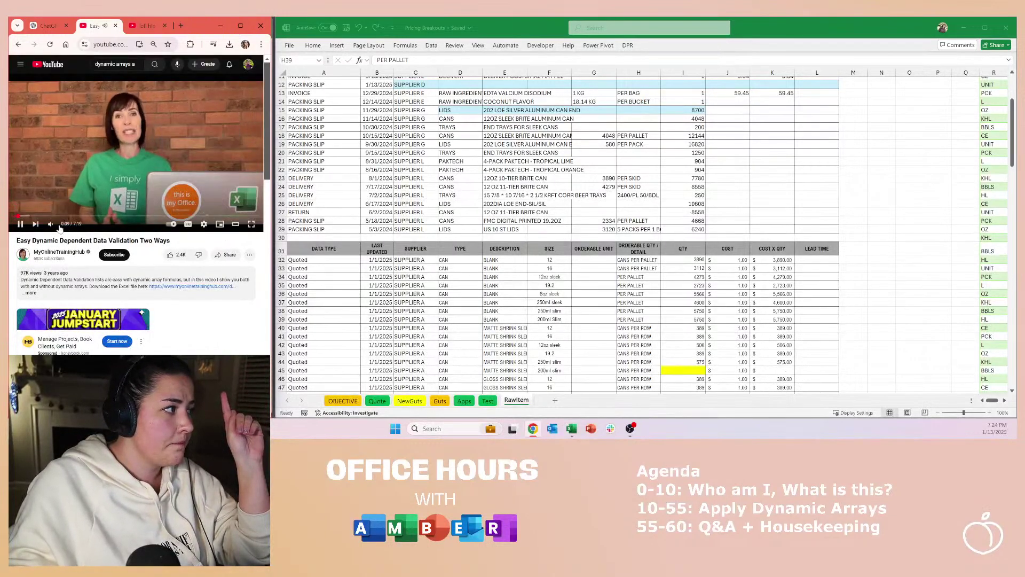
pyautogui.click(67, 225)
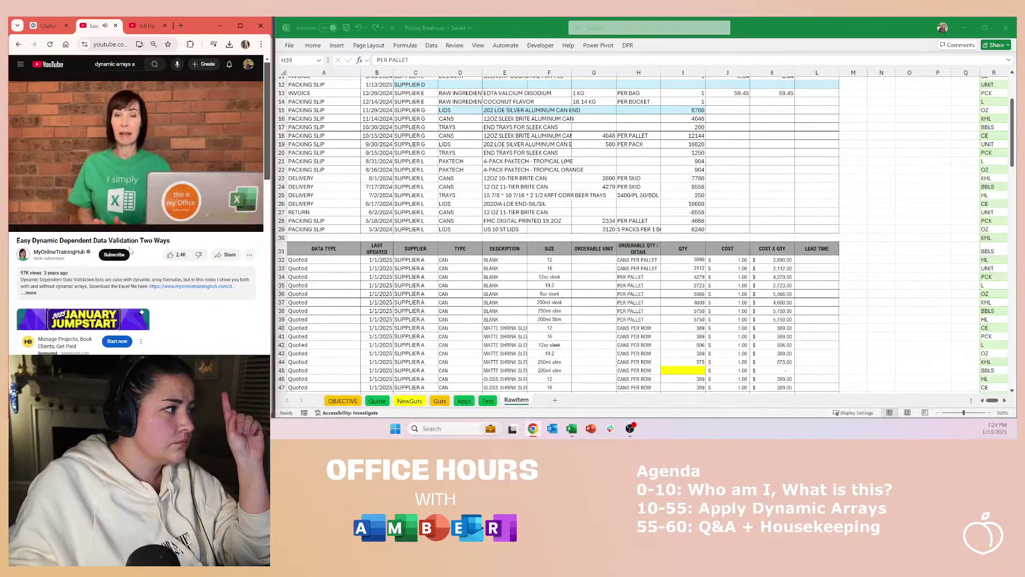
# Step: Return to the Excel workbook and blank out the repeated header row A31:L31 by pasting the empty cell M31 over it
pyautogui.click(368, 247)
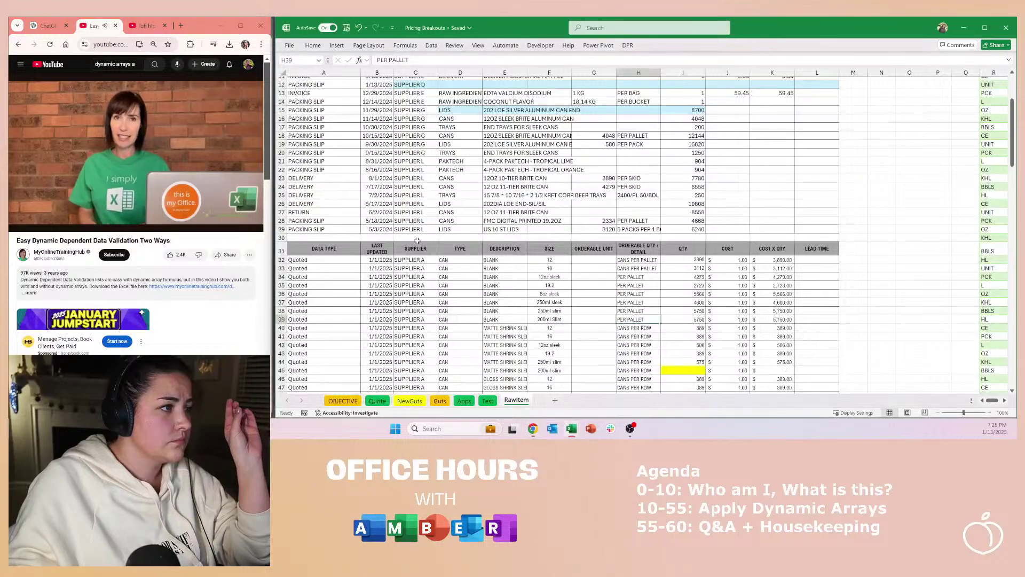
pyautogui.click(366, 248)
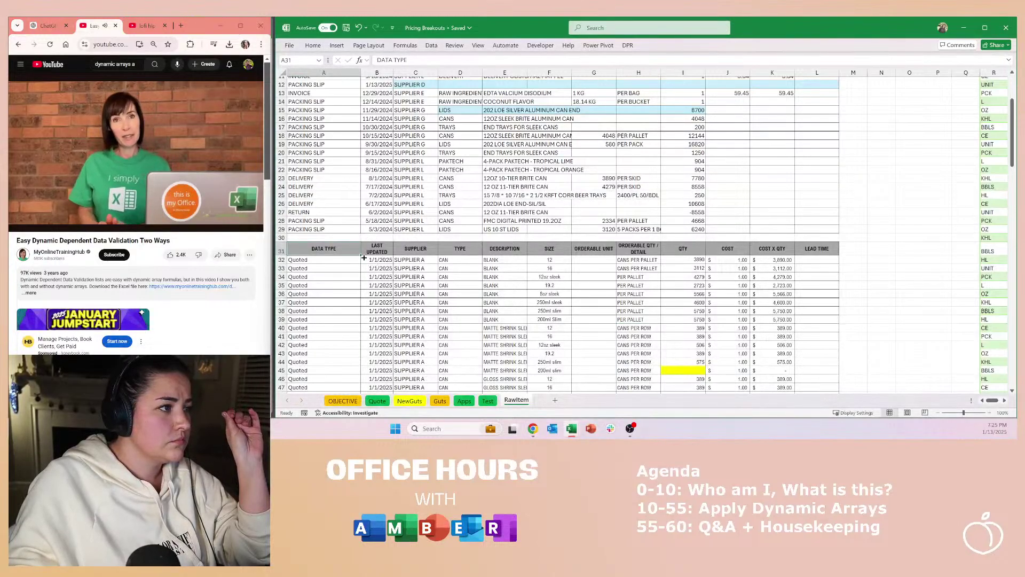
pyautogui.click(455, 243)
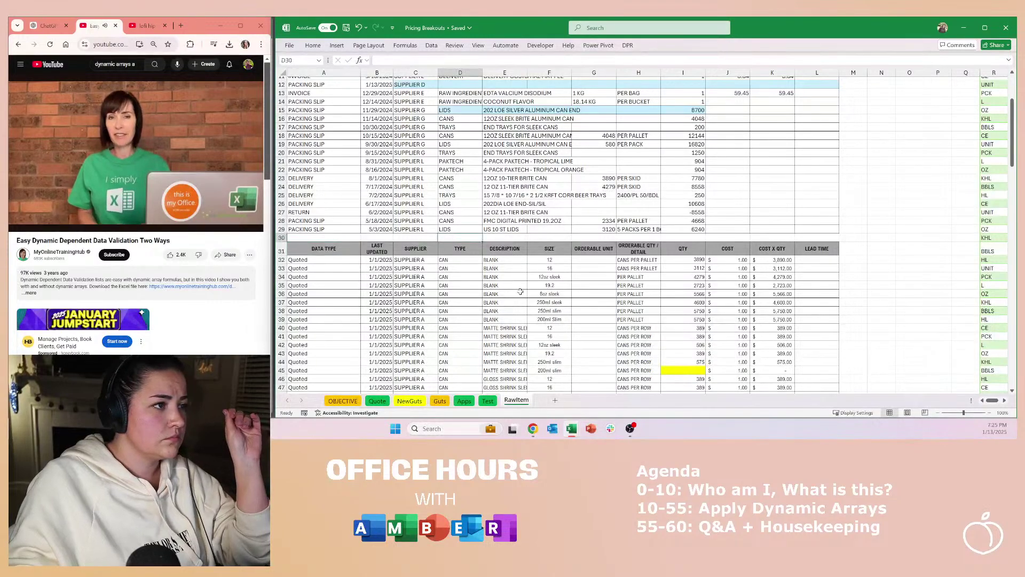
pyautogui.press('Left')
pyautogui.press('Left')
pyautogui.press('Left')
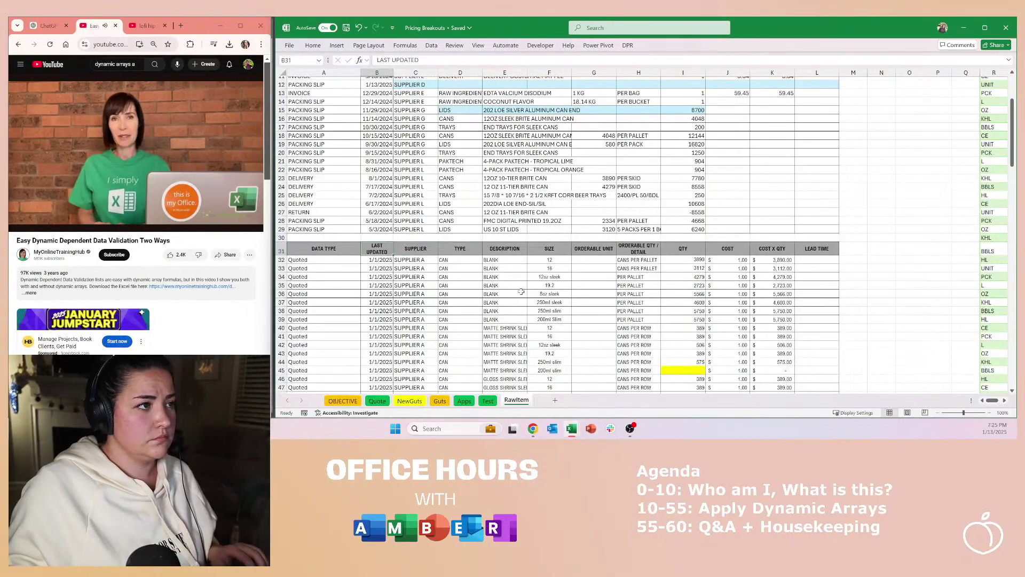
pyautogui.scroll(4, 520, 291)
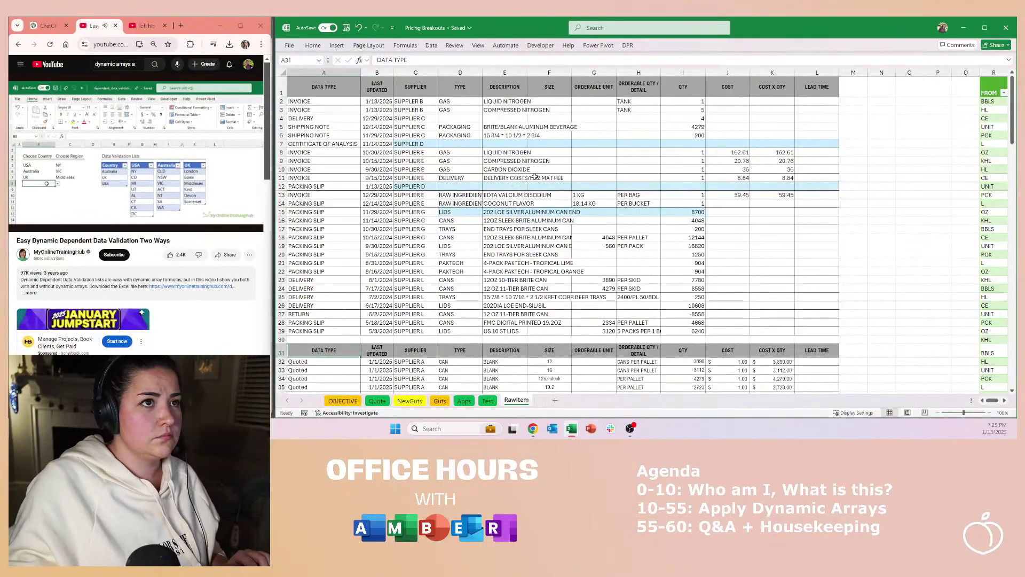
pyautogui.click(860, 350)
pyautogui.hotkey('ctrl', 'c')
pyautogui.hotkey('ctrl', 'shift', 'Left')
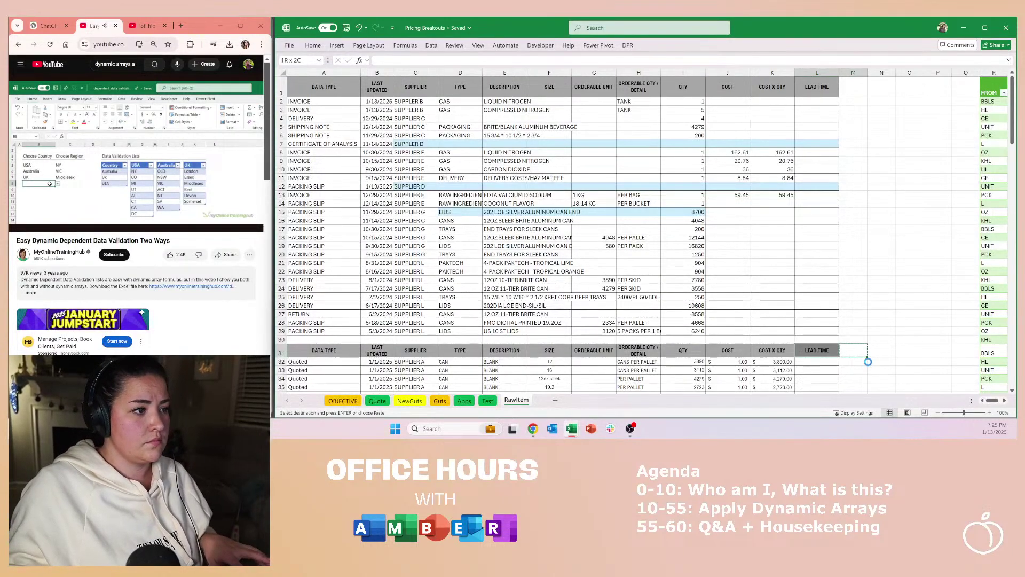
pyautogui.hotkey('shift', 'Left')
pyautogui.hotkey('shift', 'Left')
pyautogui.hotkey('shift', 'Left')
pyautogui.hotkey('shift', 'Left')
pyautogui.hotkey('shift', 'Left')
pyautogui.hotkey('shift', 'Left')
pyautogui.hotkey('shift', 'Left')
pyautogui.hotkey('shift', 'Left')
pyautogui.hotkey('shift', 'Left')
pyautogui.hotkey('shift', 'Left')
pyautogui.hotkey('shift', 'Left')
pyautogui.hotkey('ctrl', 'v')
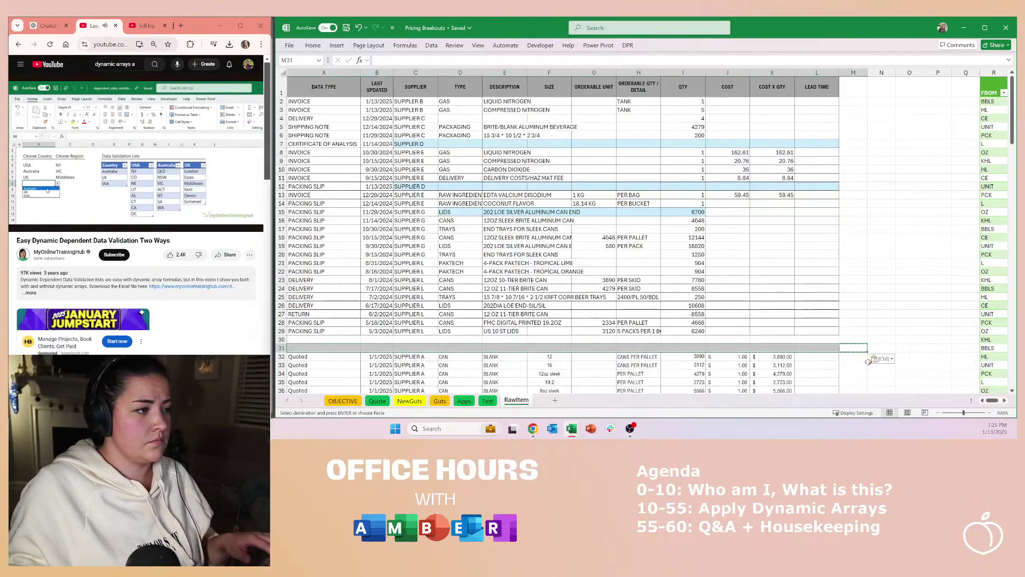
pyautogui.press('Escape')
# Step: Delete the blank cells A30:L31 above the Quoted rows, shifting the cells below up
pyautogui.click(834, 347)
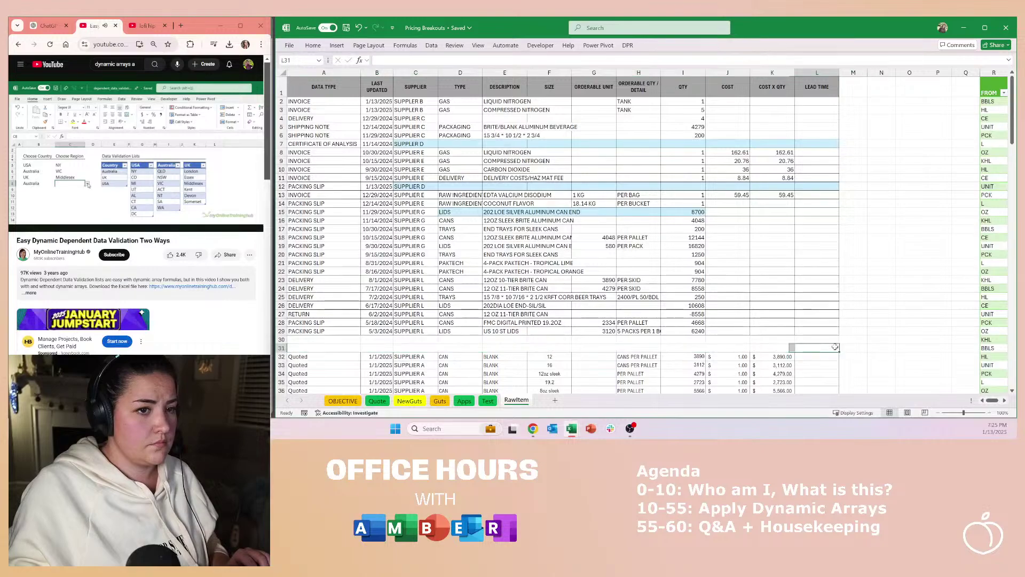
pyautogui.keyDown('shift'); pyautogui.click(331, 336); pyautogui.keyUp('shift')
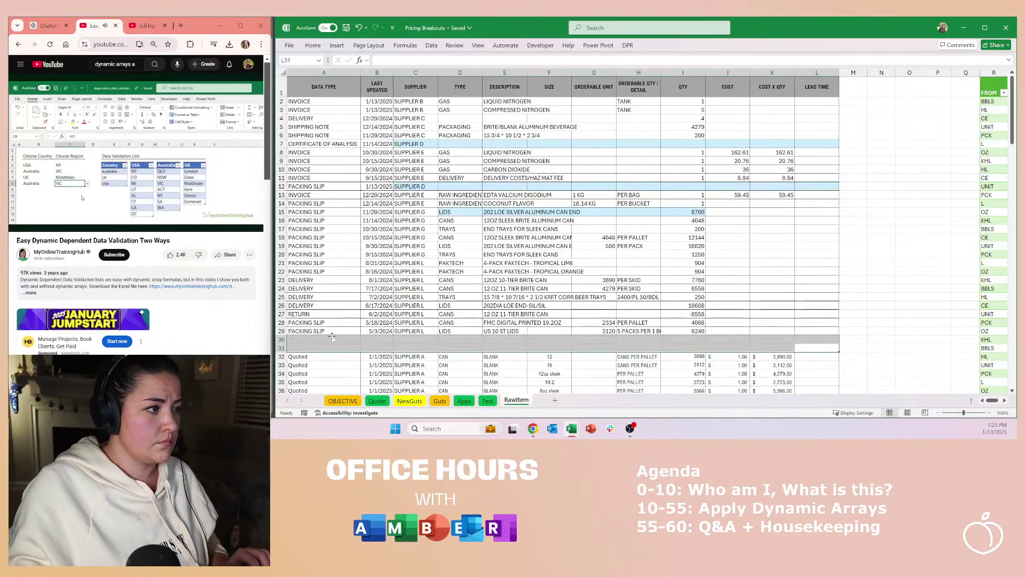
pyautogui.rightClick(346, 343)
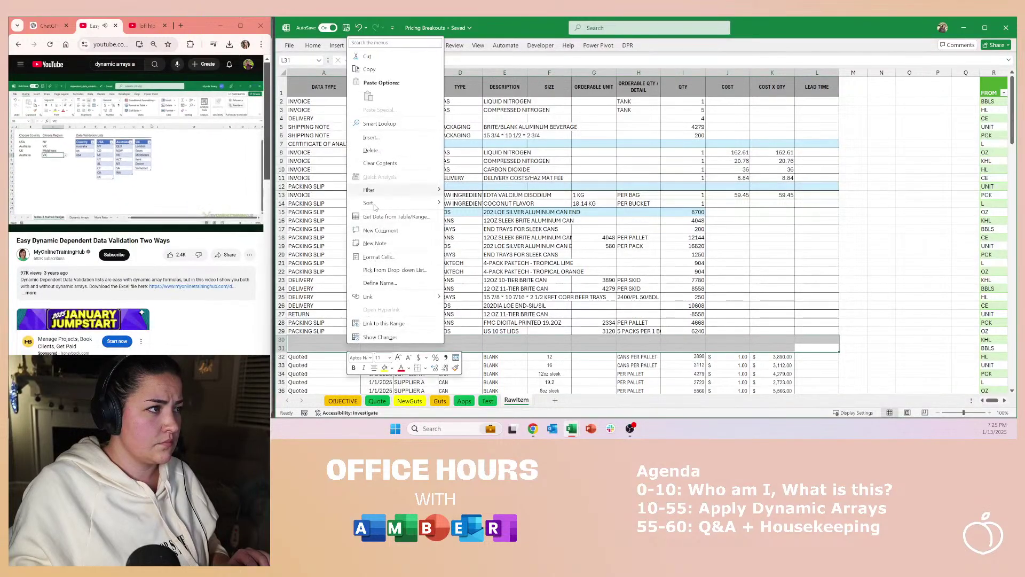
pyautogui.click(372, 150)
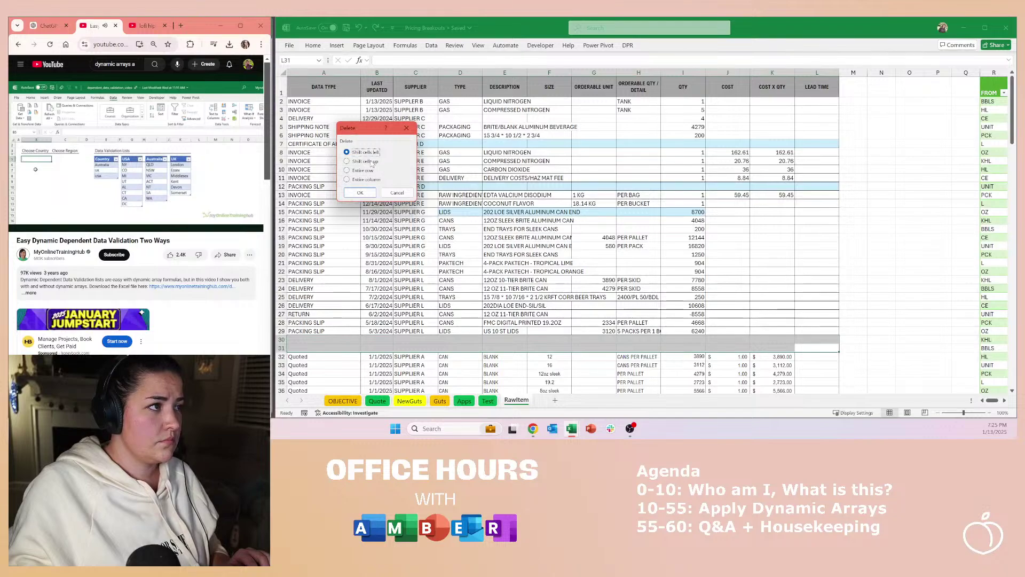
pyautogui.click(363, 194)
pyautogui.click(367, 188)
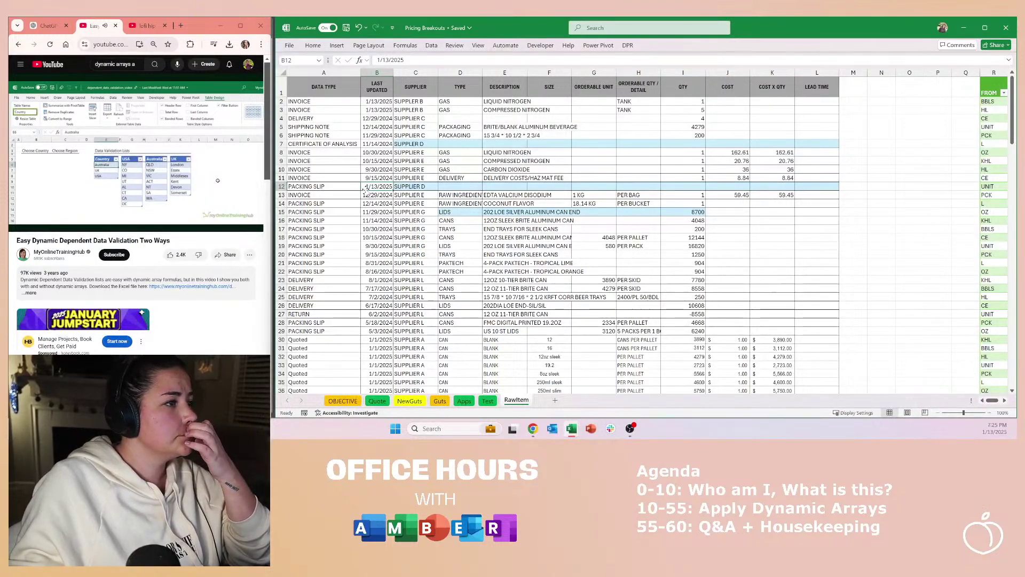
pyautogui.click(415, 245)
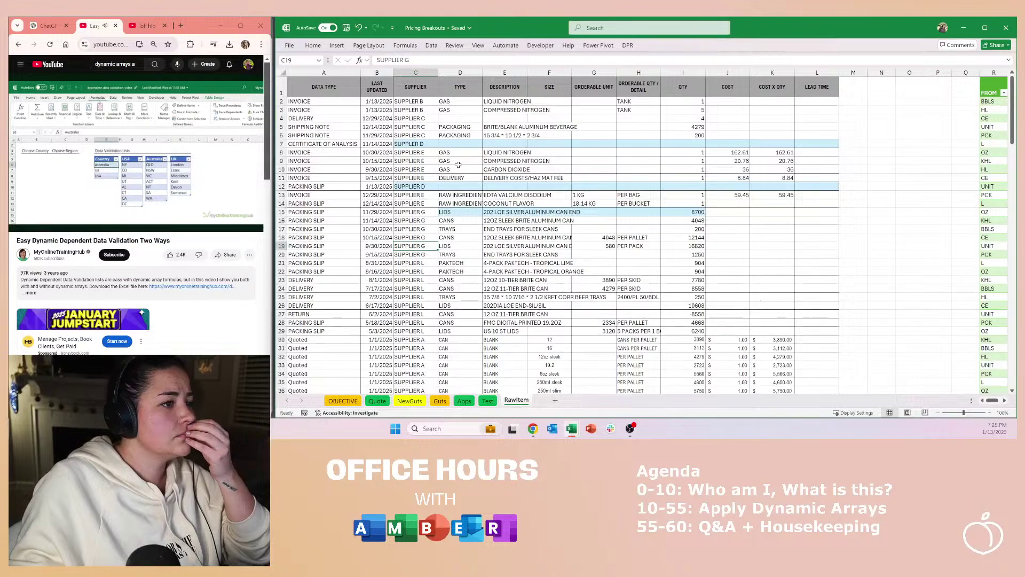
# Step: Freeze the top header row of the RawItem sheet so it stays in view
pyautogui.scroll(-3, 459, 165)
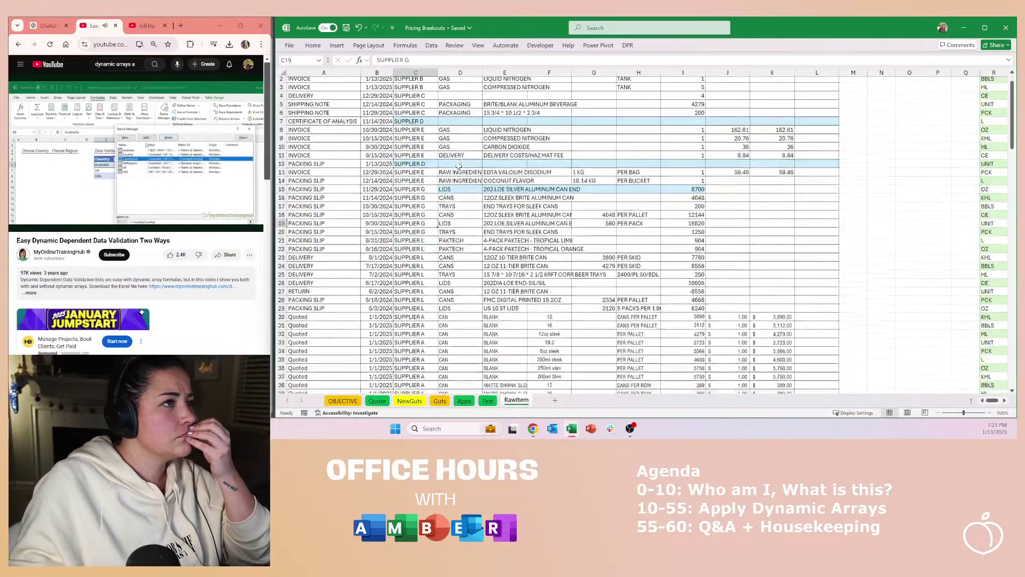
pyautogui.scroll(-7, 460, 166)
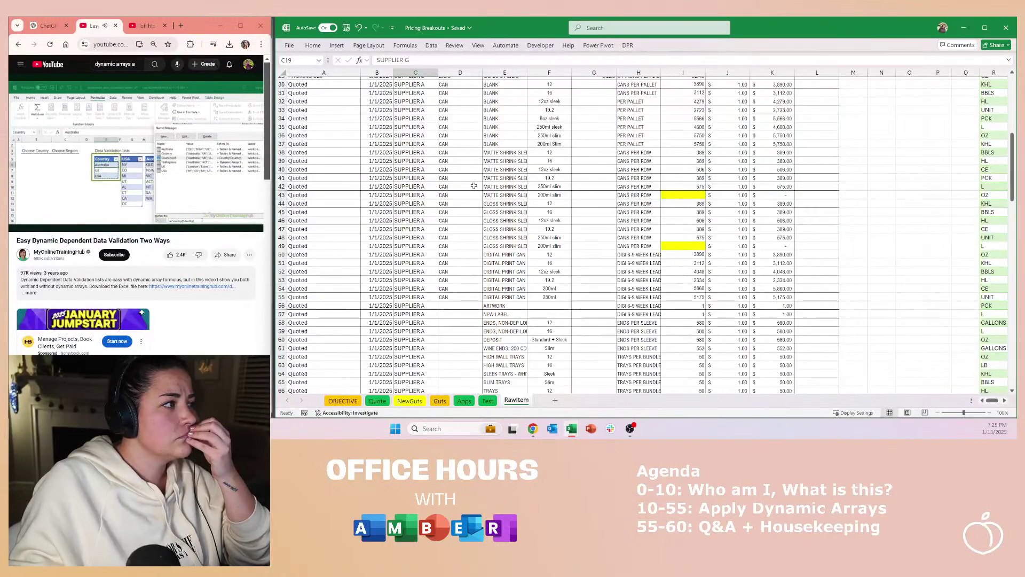
pyautogui.scroll(10, 473, 185)
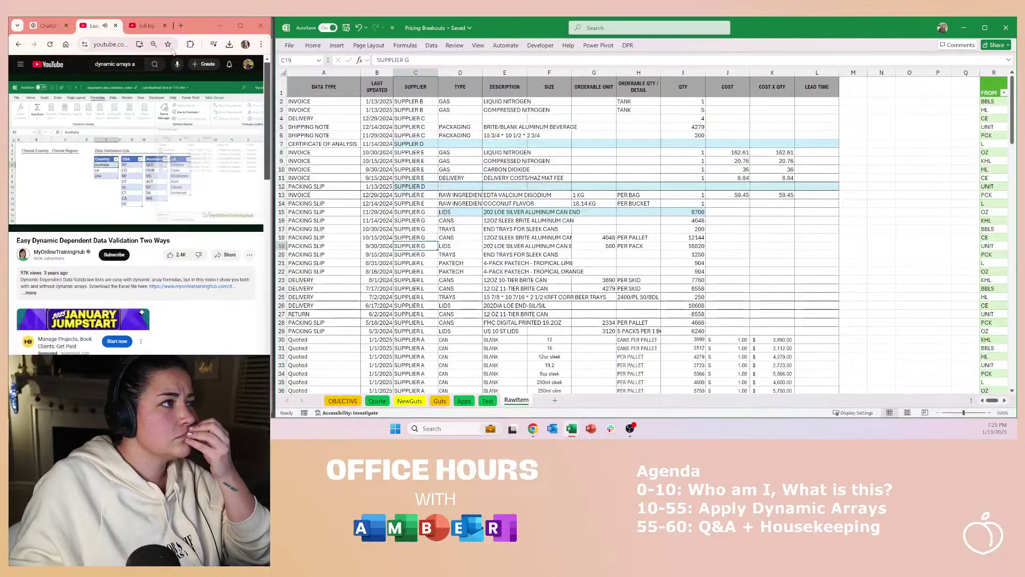
pyautogui.click(346, 103)
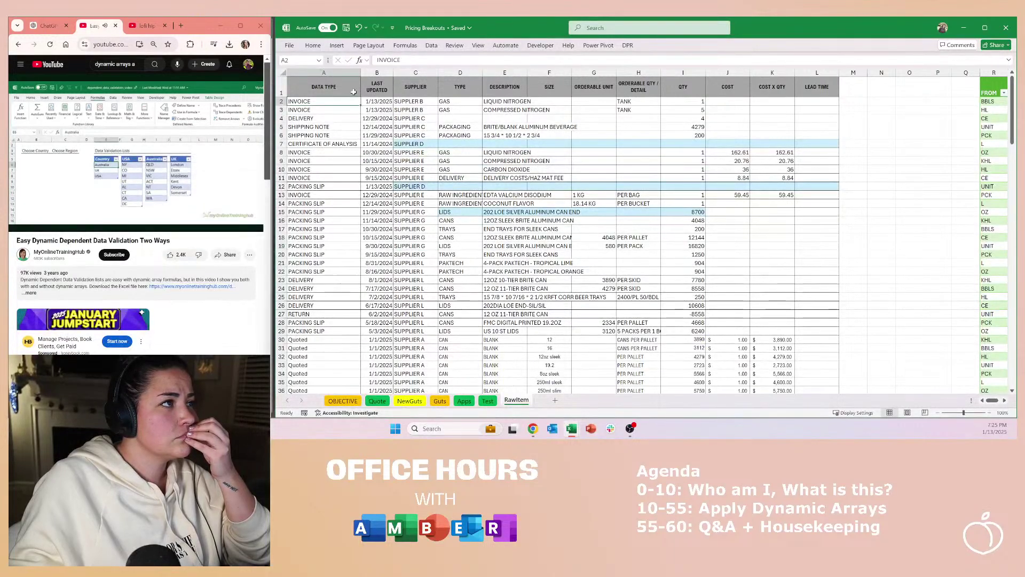
pyautogui.click(474, 47)
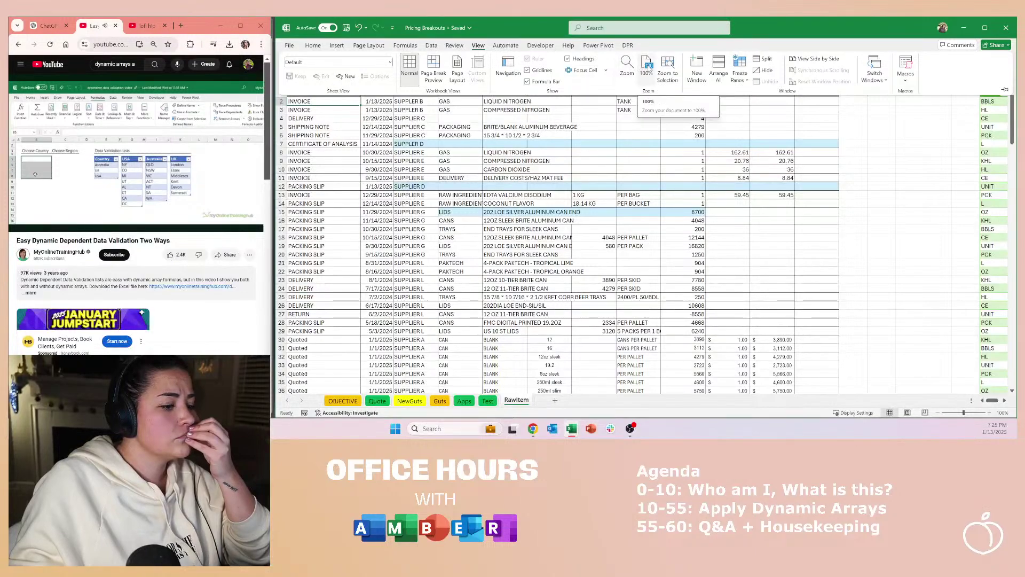
pyautogui.click(740, 69)
pyautogui.click(776, 135)
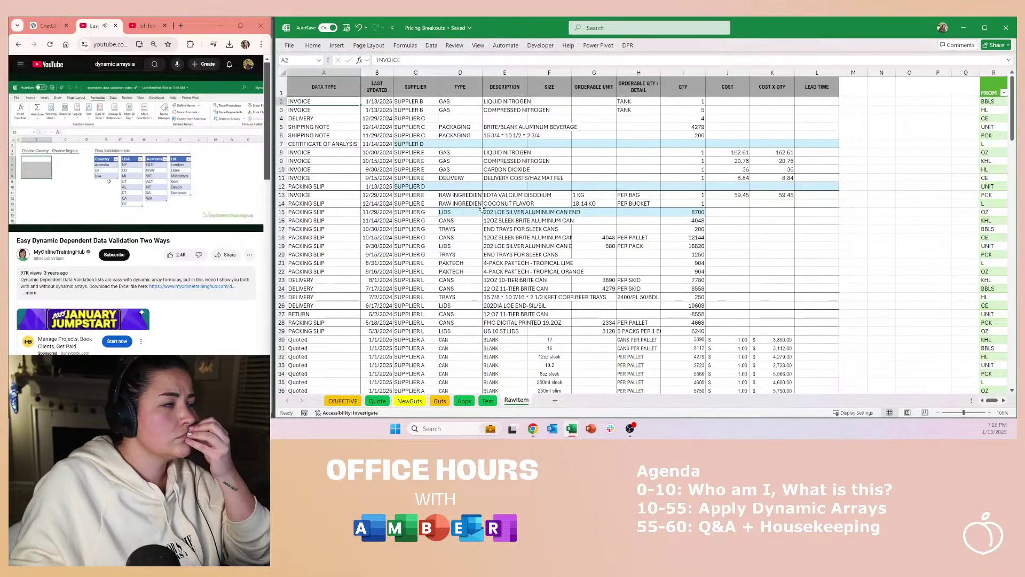
# Step: Review the item rows on the RawItem sheet, checking the sizes, orderable details and quantities of the delivered and quoted items
pyautogui.scroll(-11, 480, 214)
pyautogui.scroll(-3, 483, 204)
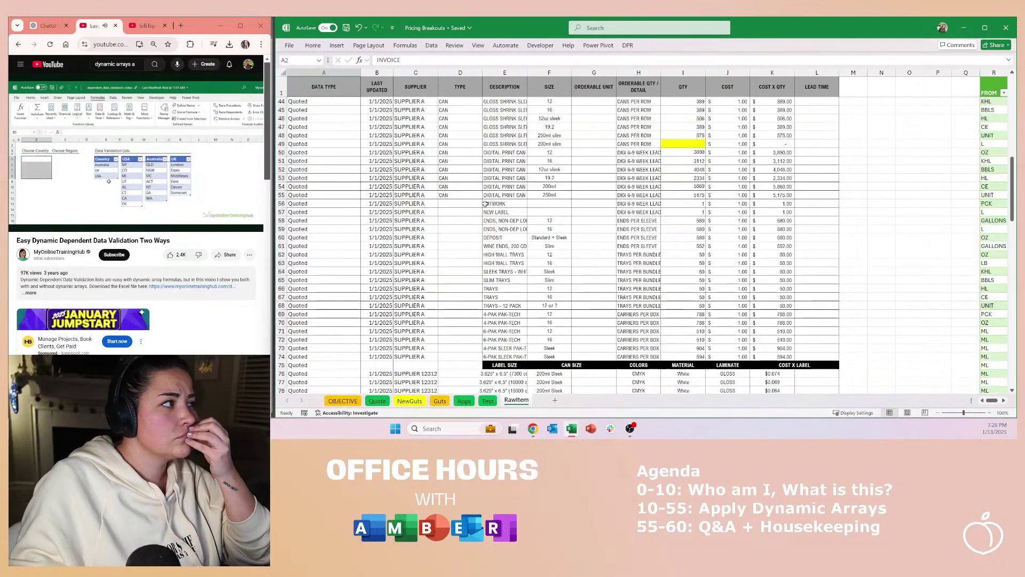
pyautogui.scroll(6, 485, 203)
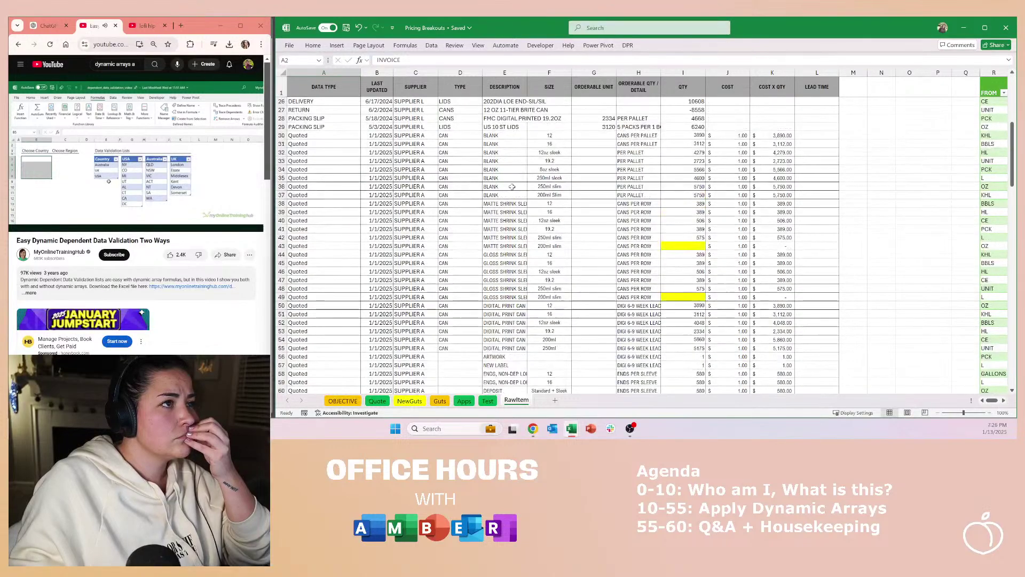
pyautogui.scroll(-2, 512, 186)
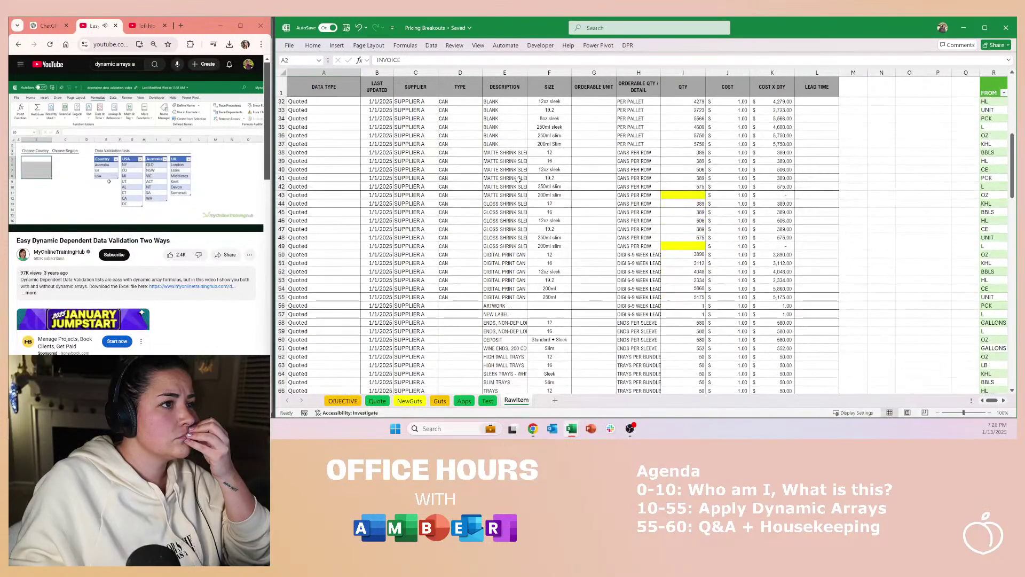
pyautogui.click(556, 221)
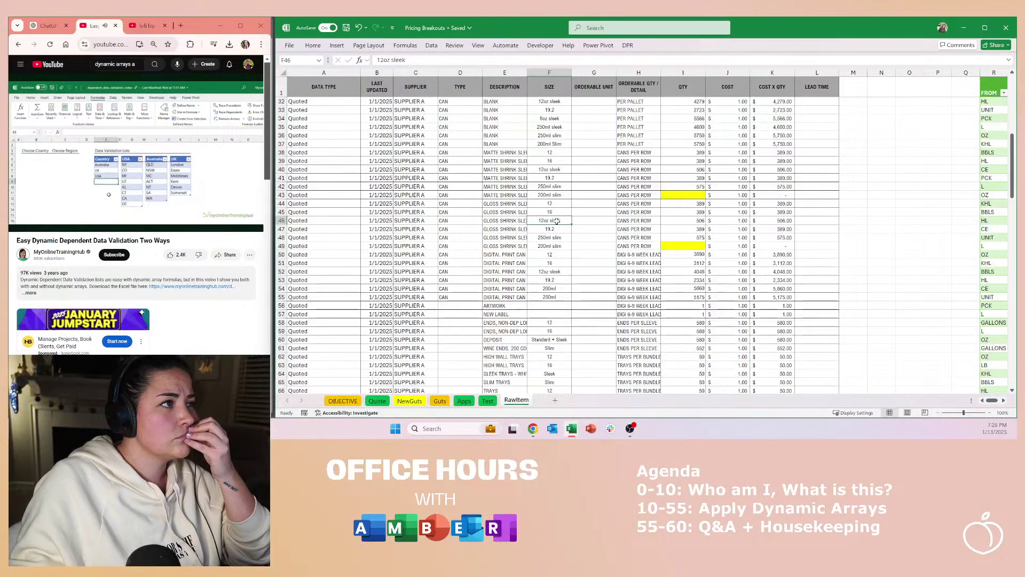
pyautogui.scroll(-2, 557, 220)
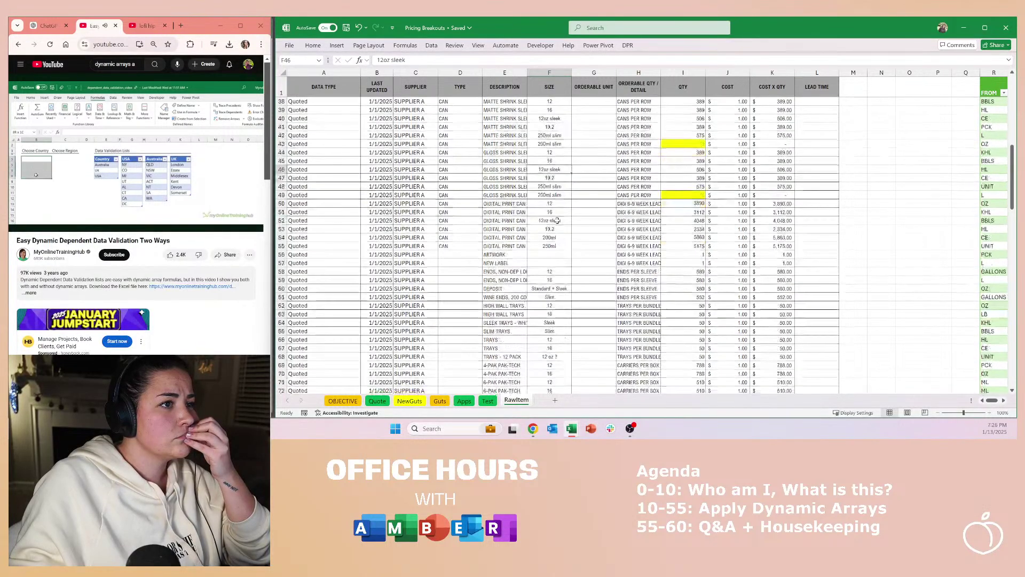
pyautogui.click(579, 196)
pyautogui.scroll(6, 592, 193)
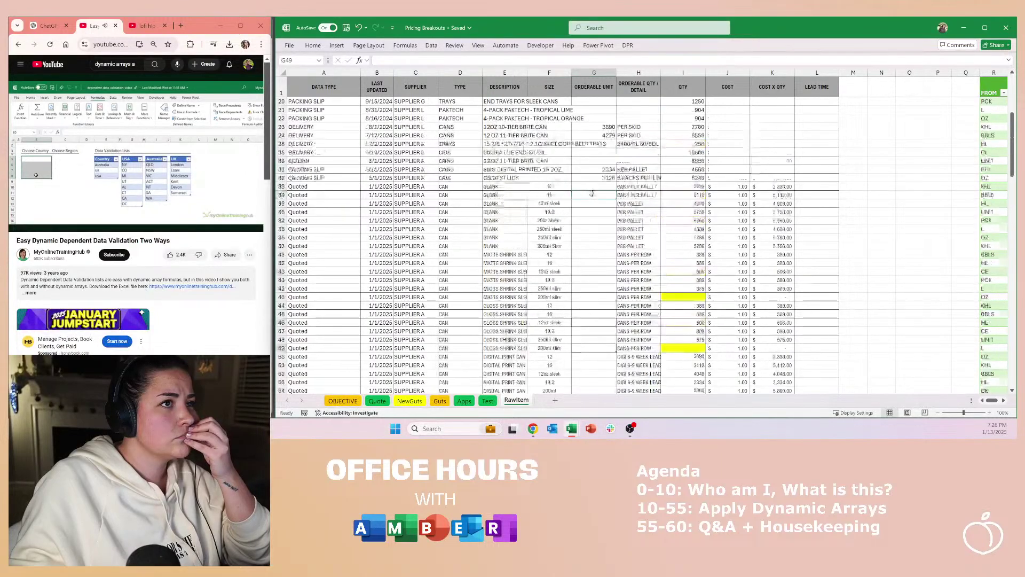
pyautogui.click(620, 203)
pyautogui.press('Up')
pyautogui.press('Up')
pyautogui.press('Up')
pyautogui.press('Up')
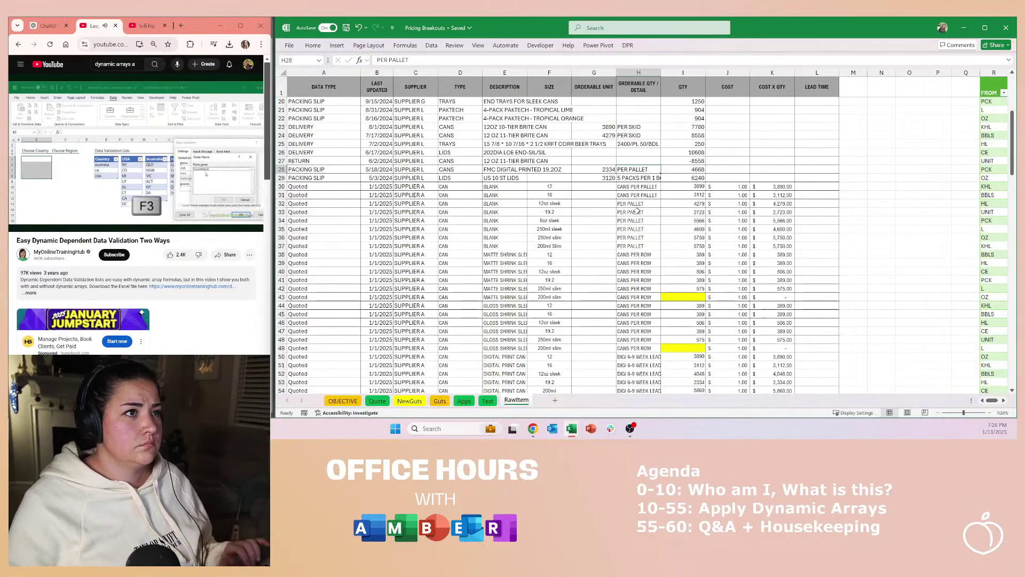
pyautogui.click(701, 145)
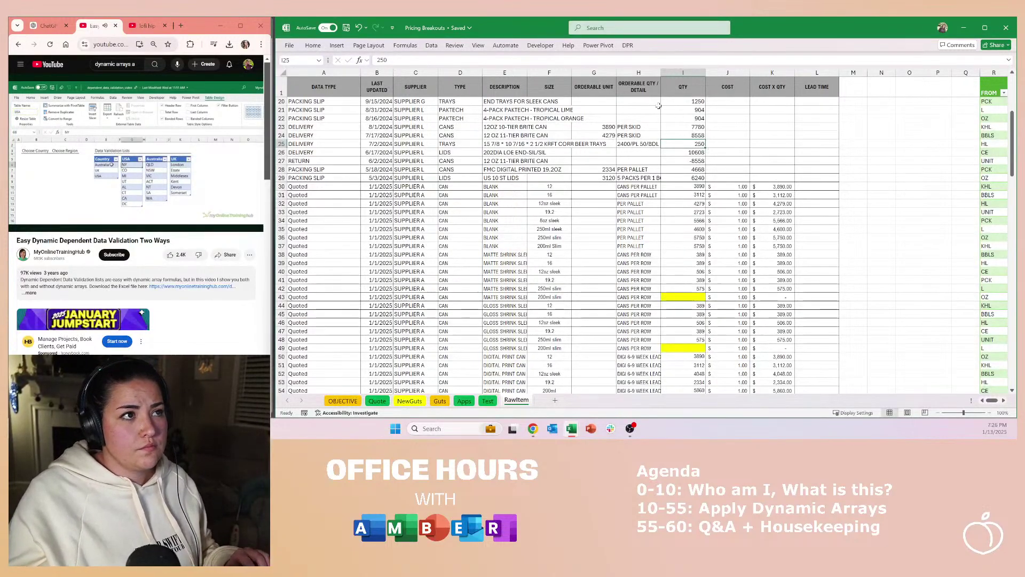
pyautogui.click(636, 195)
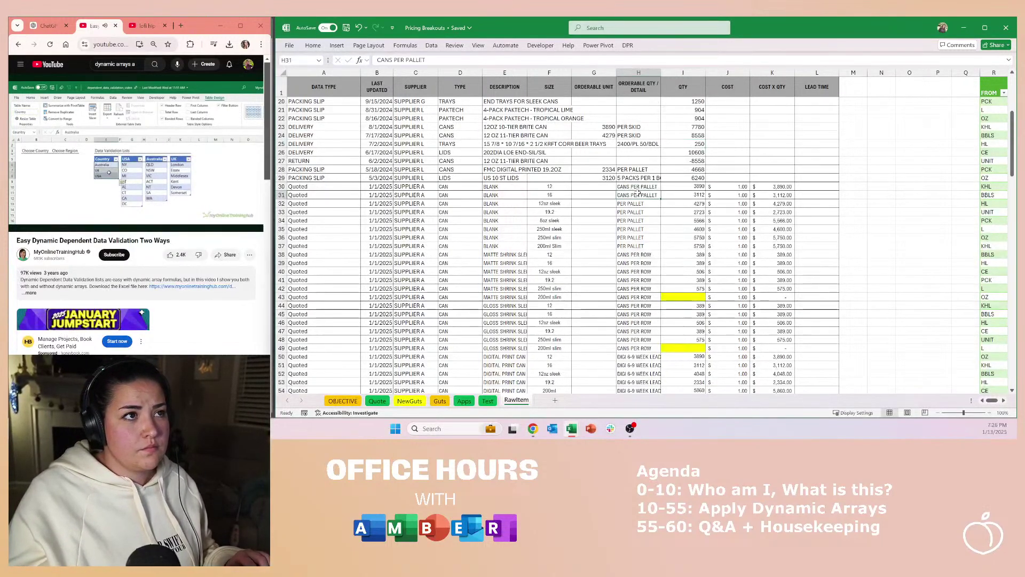
# Step: Replace the cost formula in the first quoted row, cell J30, with =RAND()
pyautogui.click(737, 212)
pyautogui.click(738, 186)
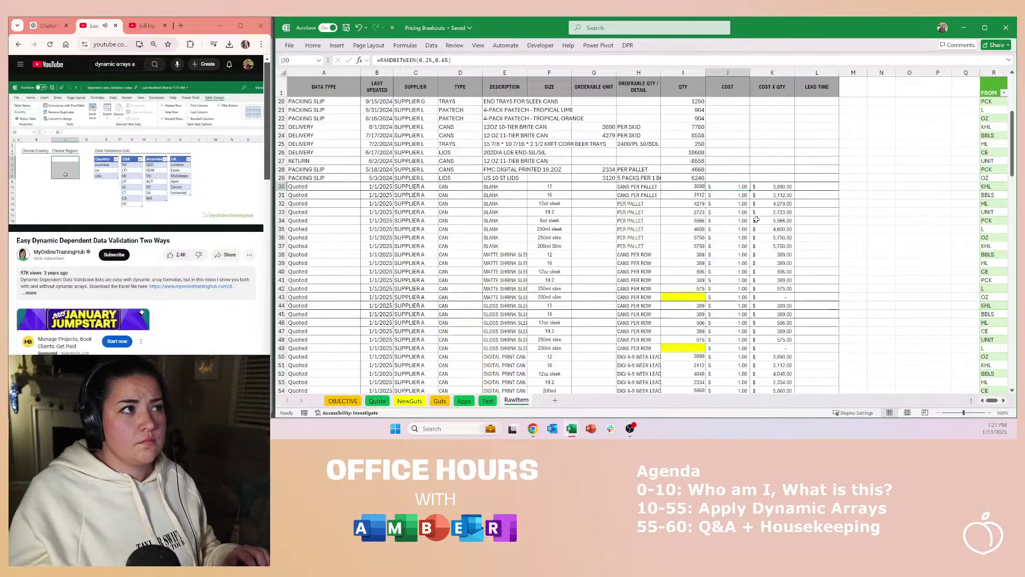
pyautogui.write('=')
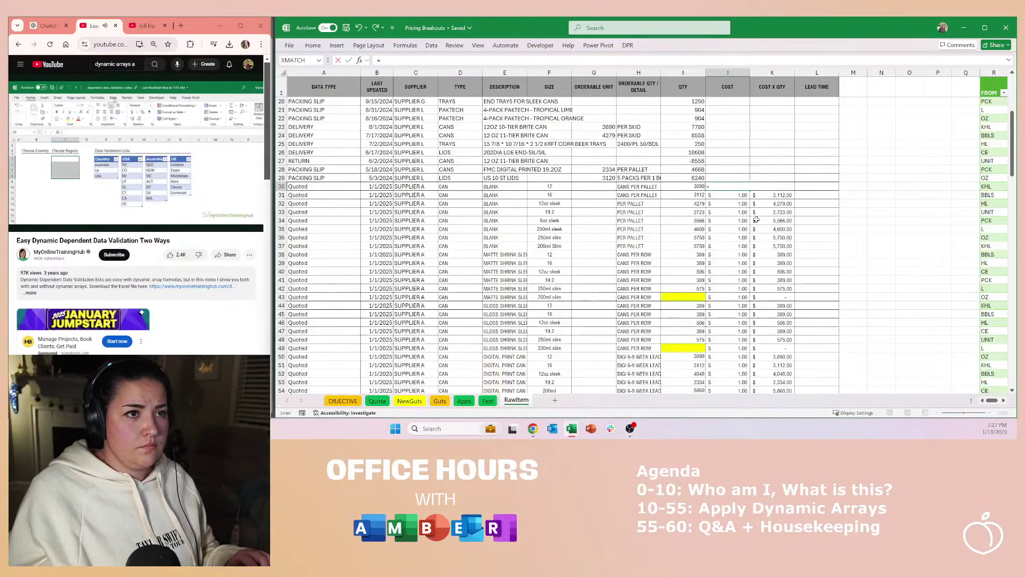
pyautogui.write('rand()')
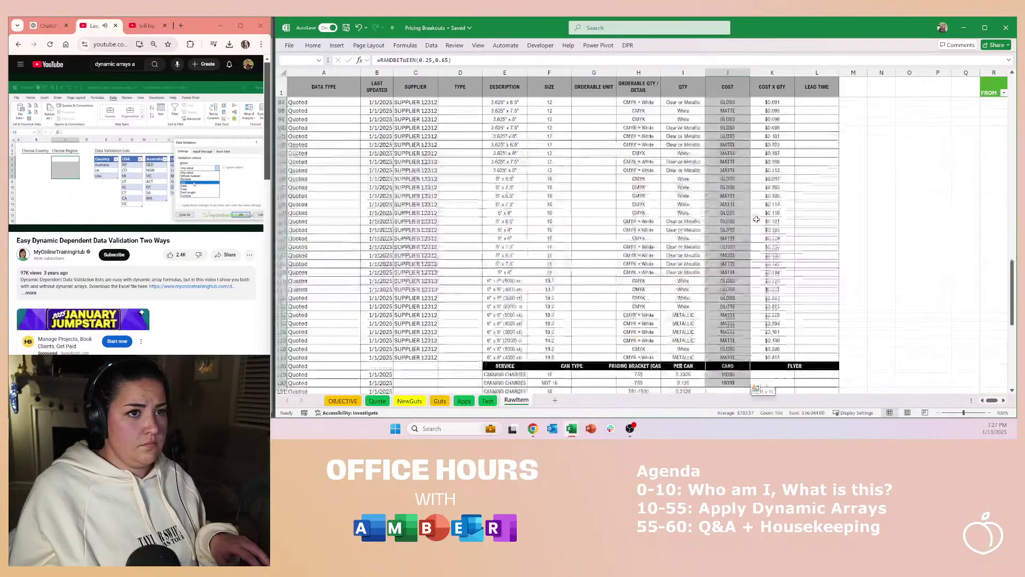
# Step: Clear the remaining Supplier A cost cells below the first quoted row, J31 to J74
pyautogui.press('Up')
pyautogui.press('Down')
pyautogui.hotkey('shift', 'Down')
pyautogui.hotkey('shift', 'Down')
pyautogui.hotkey('shift', 'Down')
pyautogui.hotkey('shift', 'Down')
pyautogui.hotkey('shift', 'Down')
pyautogui.hotkey('shift', 'Down')
pyautogui.hotkey('shift', 'Down')
pyautogui.hotkey('shift', 'Down')
pyautogui.hotkey('shift', 'Down')
pyautogui.hotkey('shift', 'Down')
pyautogui.hotkey('shift', 'Down')
pyautogui.hotkey('shift', 'Down')
pyautogui.hotkey('shift', 'Down')
pyautogui.hotkey('shift', 'Down')
pyautogui.hotkey('shift', 'Down')
pyautogui.hotkey('shift', 'Down')
pyautogui.hotkey('shift', 'Down')
pyautogui.hotkey('shift', 'Down')
pyautogui.hotkey('shift', 'Down')
pyautogui.hotkey('shift', 'Down')
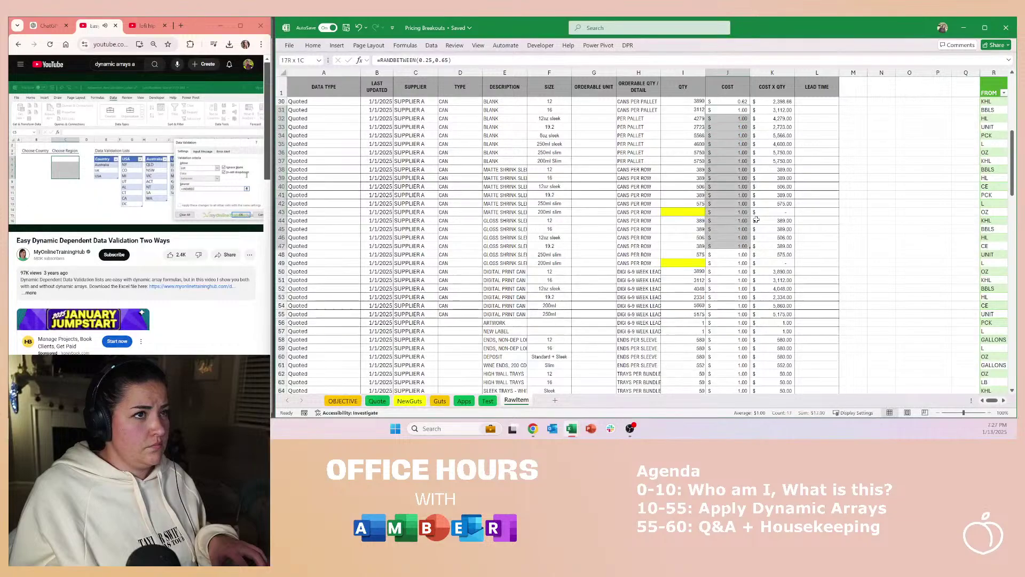
pyautogui.hotkey('shift', 'Down')
pyautogui.hotkey('shift', 'Down')
pyautogui.hotkey('shift', 'Down')
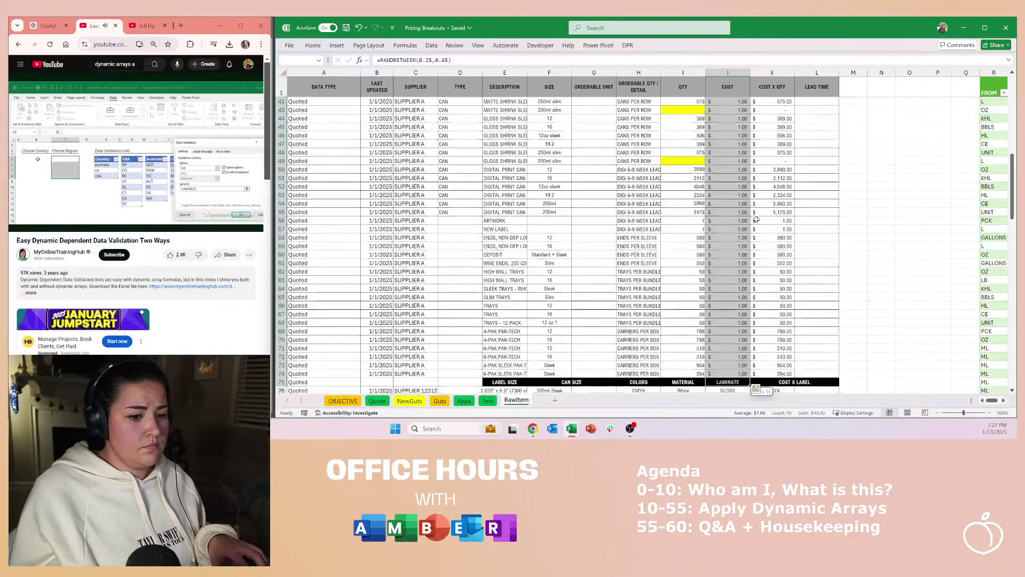
pyautogui.press('Delete')
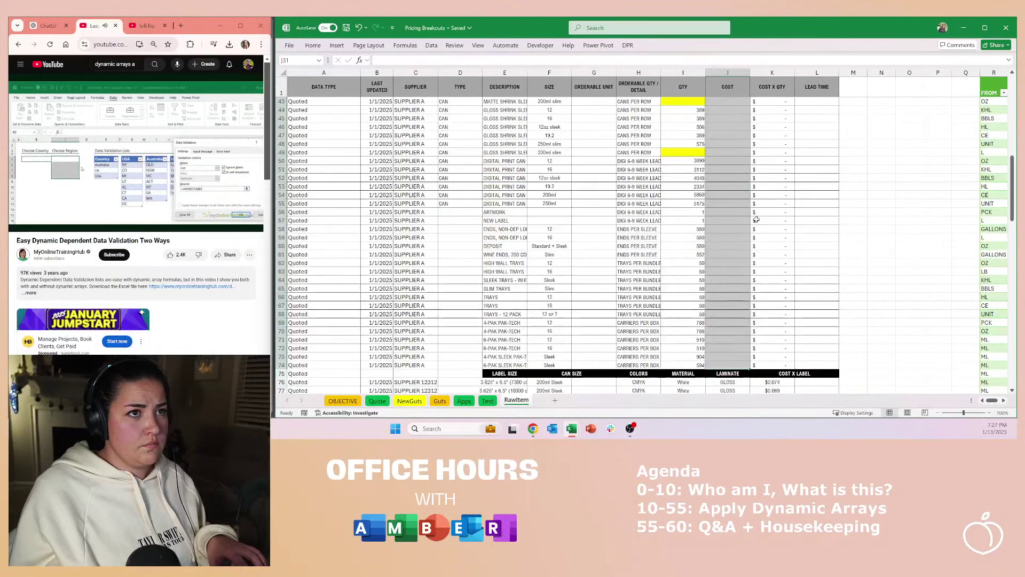
# Step: Copy the RAND formula from J30 through all the Supplier A cost cells down to J74
pyautogui.press('Up')
pyautogui.press('Up')
pyautogui.press('Down')
pyautogui.hotkey('ctrl', 'c')
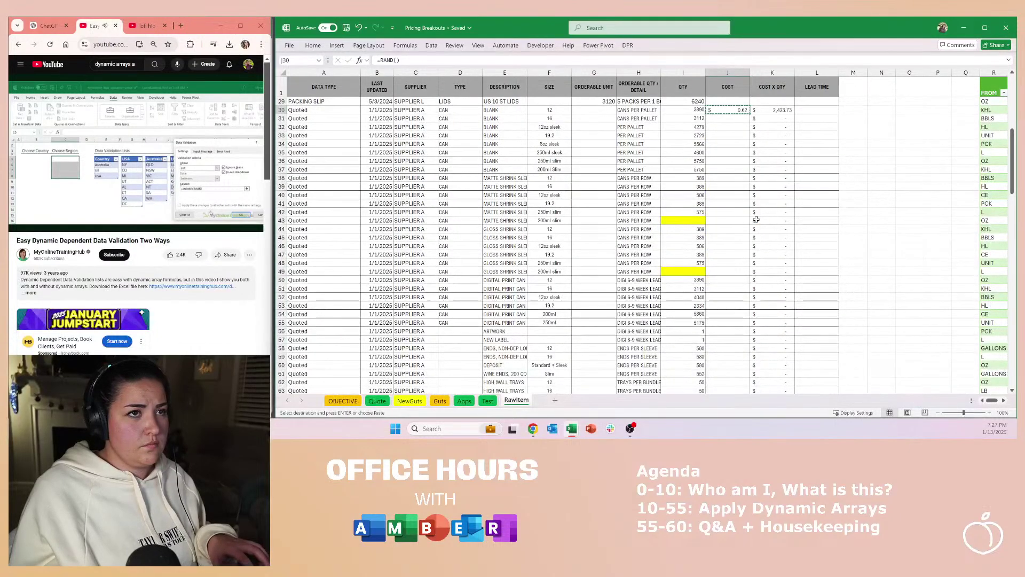
pyautogui.scroll(-1, 727, 244)
pyautogui.scroll(-7, 732, 251)
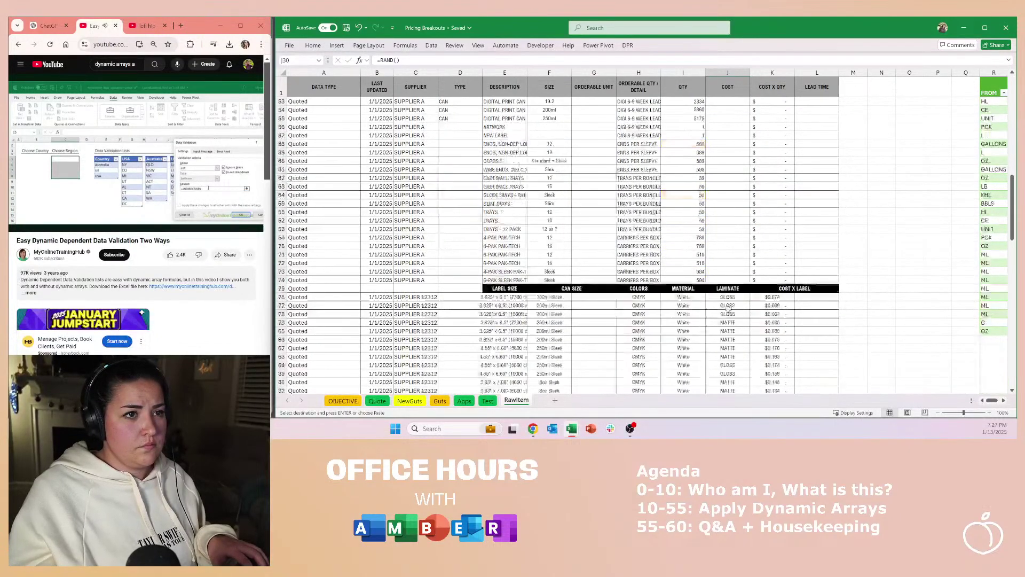
pyautogui.keyDown('shift'); pyautogui.click(748, 279); pyautogui.keyUp('shift')
pyautogui.hotkey('ctrl', 'v')
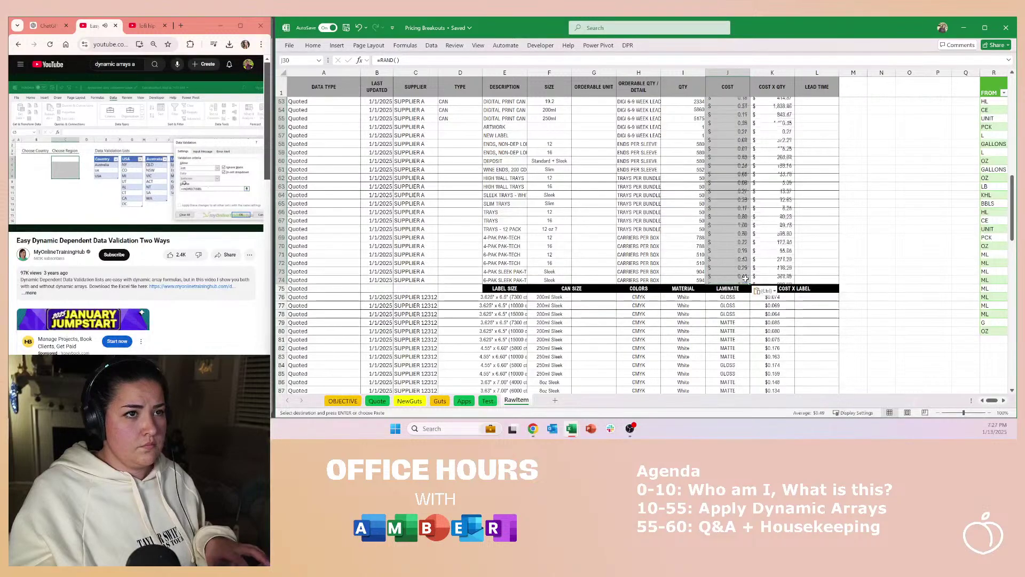
# Step: Convert the random cost formulas in J30:J74 to fixed values
pyautogui.rightClick(726, 211)
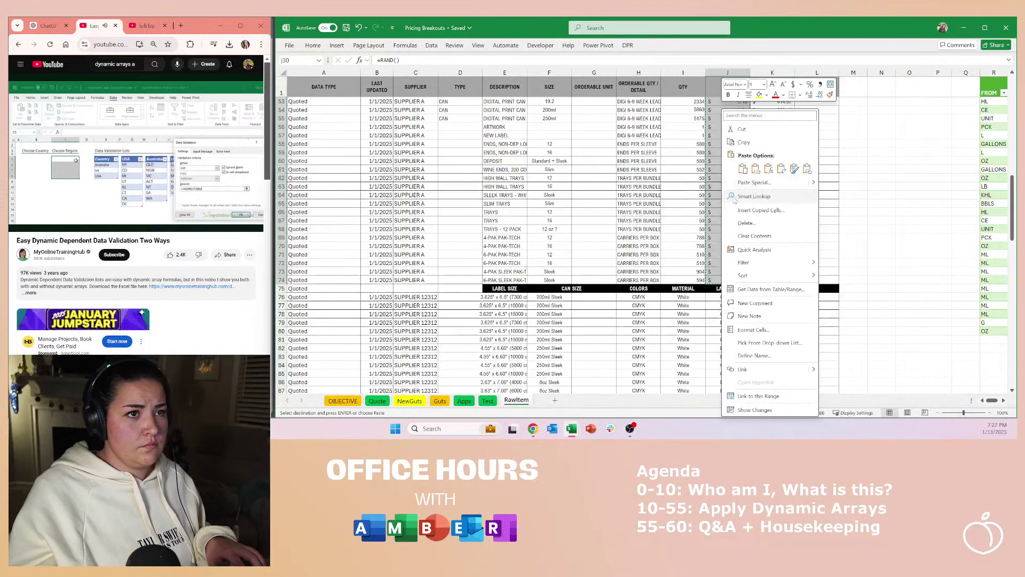
pyautogui.click(756, 170)
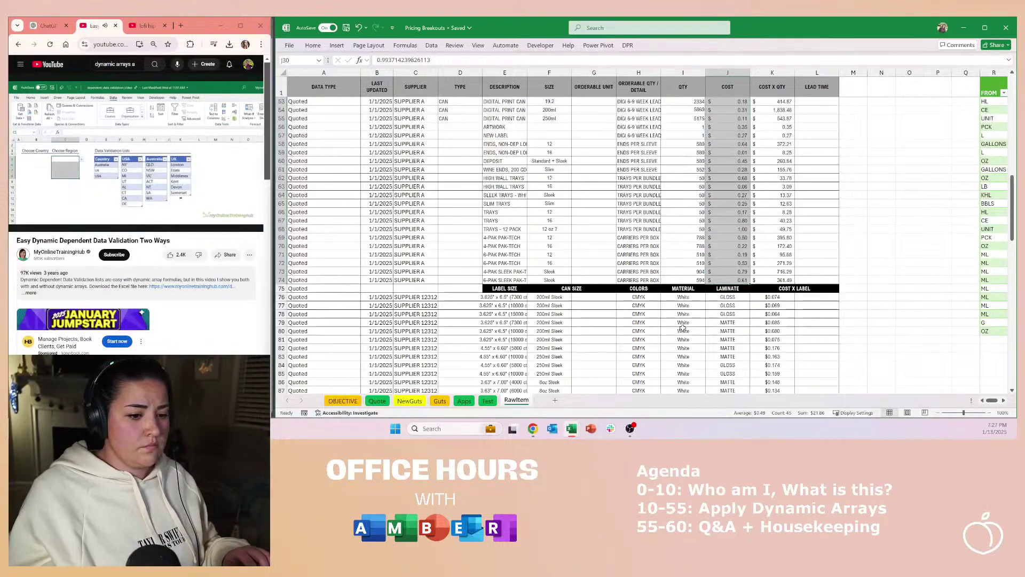
pyautogui.press('Up')
pyautogui.press('Up')
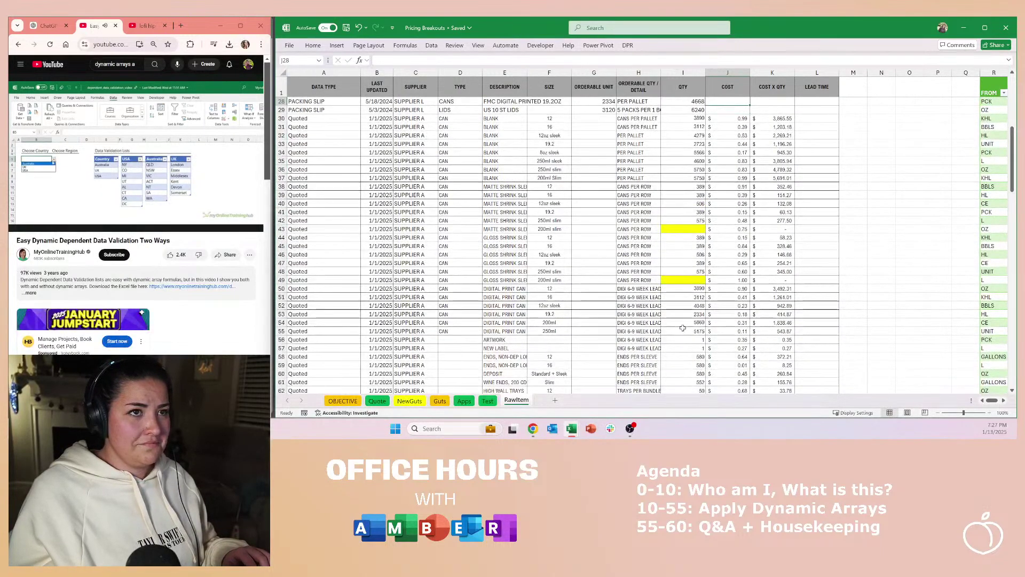
# Step: Enter "6-9 Week" as the lead time of the first digital print can row, cell L50
pyautogui.press('Down')
pyautogui.press('Right')
pyautogui.press('Right')
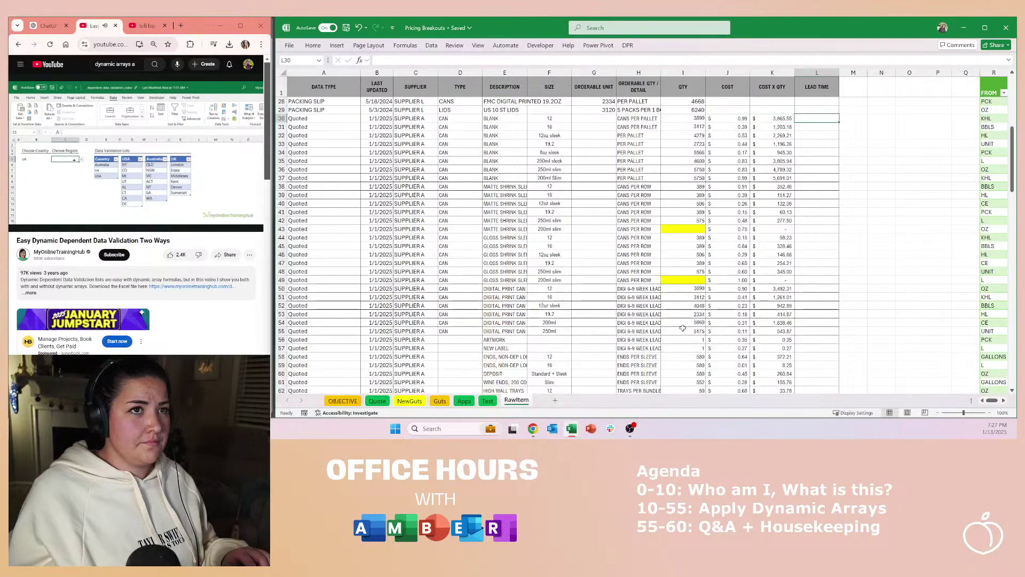
pyautogui.press('Down')
pyautogui.press('Down')
pyautogui.press('Down')
pyautogui.press('Down')
pyautogui.press('Down')
pyautogui.press('Down')
pyautogui.press('Down')
pyautogui.press('Down')
pyautogui.press('Down')
pyautogui.press('Down')
pyautogui.press('Down')
pyautogui.press('Down')
pyautogui.press('Down')
pyautogui.press('Down')
pyautogui.press('Down')
pyautogui.press('Down')
pyautogui.press('Down')
pyautogui.press('Down')
pyautogui.press('Down')
pyautogui.press('Down')
pyautogui.press('Down')
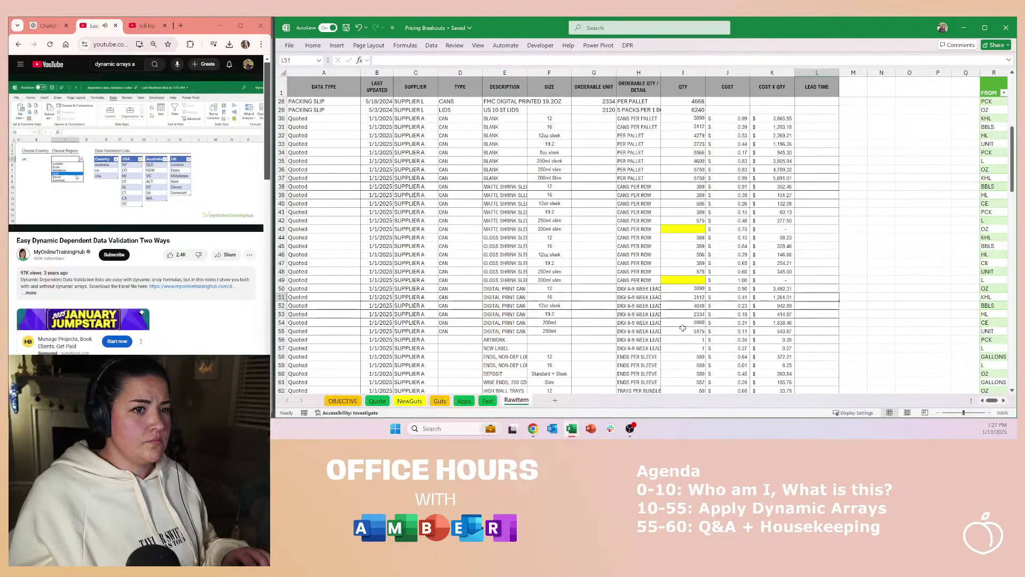
pyautogui.write('6-9 W')
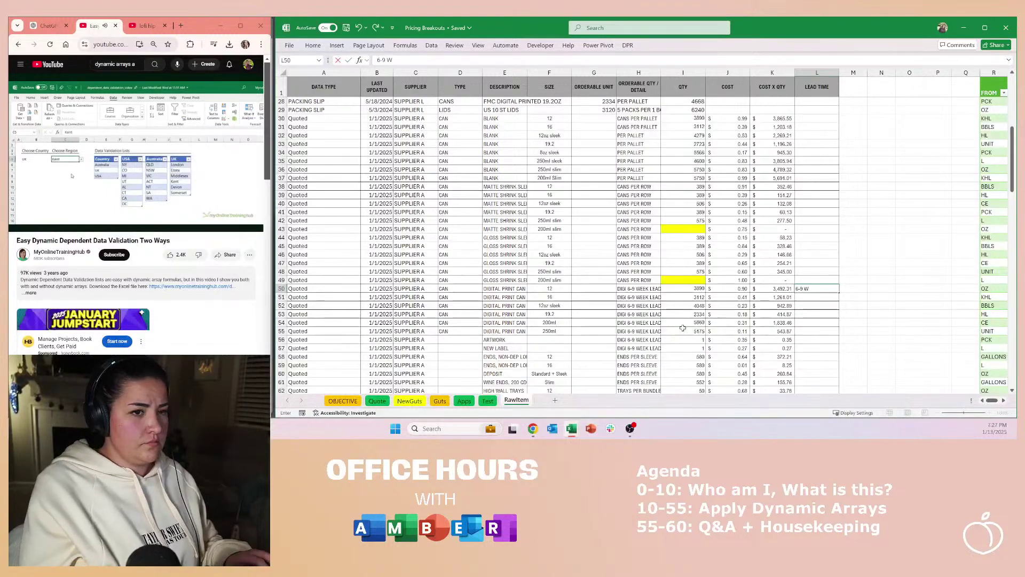
pyautogui.write('eek')
pyautogui.hotkey('ctrl', 'Return')
# Step: Copy the 6-9 Week lead time down to the other digital print, artwork and new label rows, through L57
pyautogui.hotkey('ctrl', 'c')
pyautogui.hotkey('shift', 'Down')
pyautogui.hotkey('shift', 'Down')
pyautogui.hotkey('shift', 'Down')
pyautogui.hotkey('shift', 'Down')
pyautogui.hotkey('shift', 'Down')
pyautogui.hotkey('shift', 'Down')
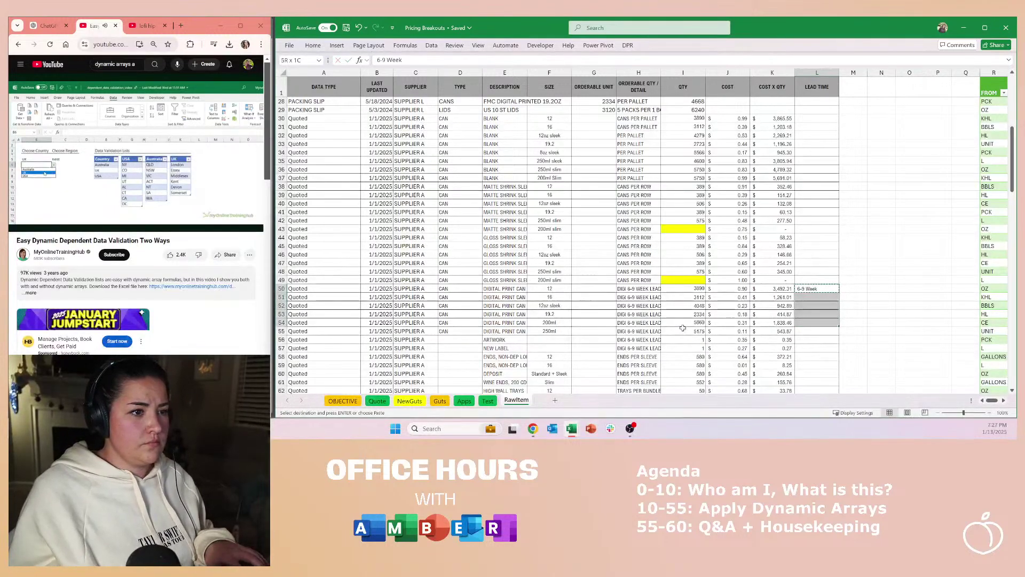
pyautogui.hotkey('shift', 'Down')
pyautogui.hotkey('ctrl', 'v')
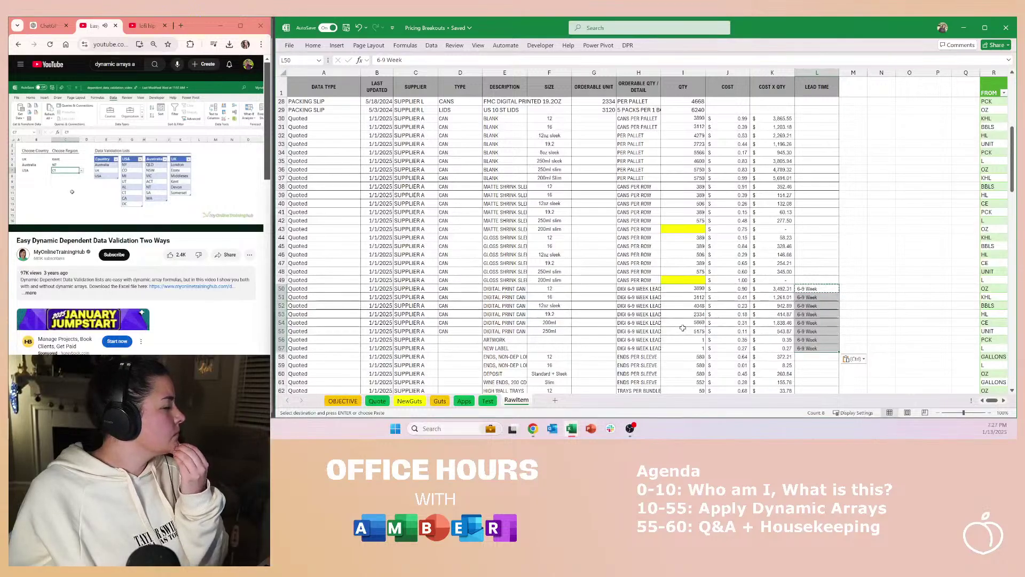
pyautogui.press('Down')
pyautogui.press('Down')
pyautogui.press('Down')
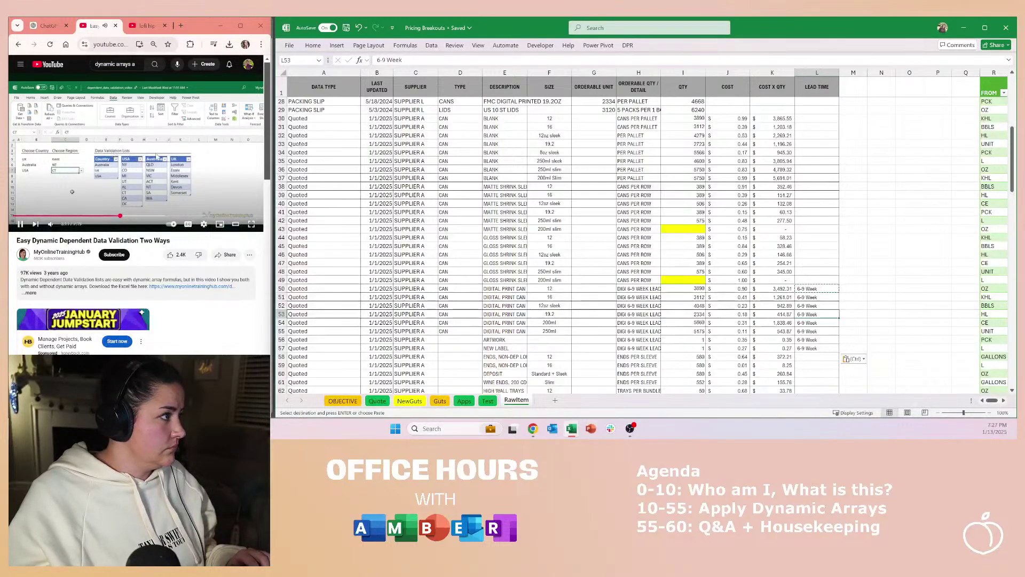
pyautogui.click(905, 236)
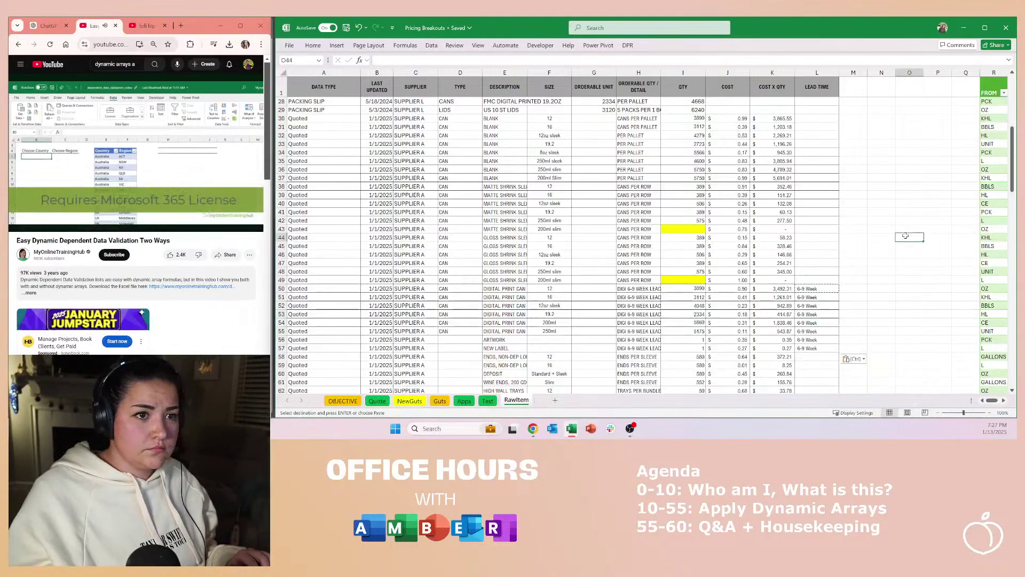
pyautogui.scroll(-5, 906, 236)
pyautogui.click(817, 229)
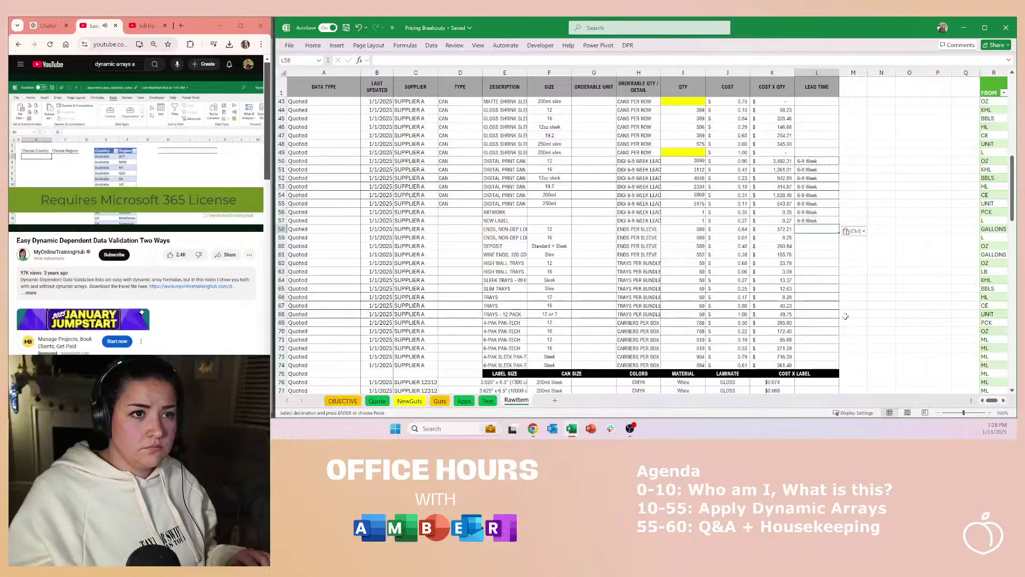
# Step: Enter "4-6 Week" as the lead time of the first matte shrink sleeve can row, cell L38
pyautogui.press('Down')
pyautogui.press('Down')
pyautogui.press('Down')
pyautogui.press('Up')
pyautogui.hotkey('ctrl', 'Up')
pyautogui.hotkey('ctrl', 'Up')
pyautogui.press('Up')
pyautogui.press('Up')
pyautogui.press('Up')
pyautogui.press('Left')
pyautogui.press('Left')
pyautogui.press('Left')
pyautogui.press('Left')
pyautogui.press('Left')
pyautogui.press('Left')
pyautogui.press('Left')
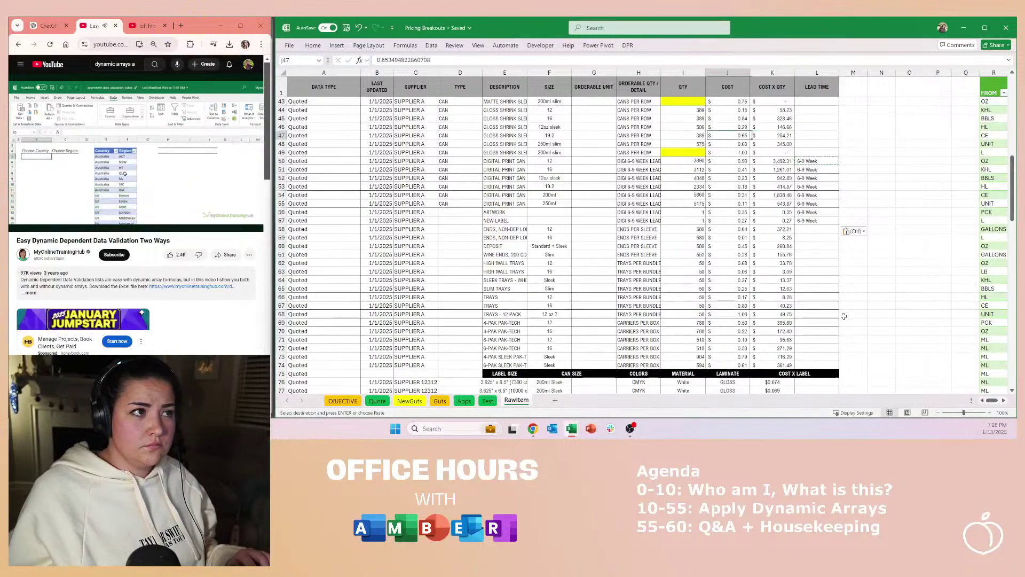
pyautogui.press('Right')
pyautogui.press('Right')
pyautogui.press('Right')
pyautogui.press('Right')
pyautogui.press('Right')
pyautogui.press('Right')
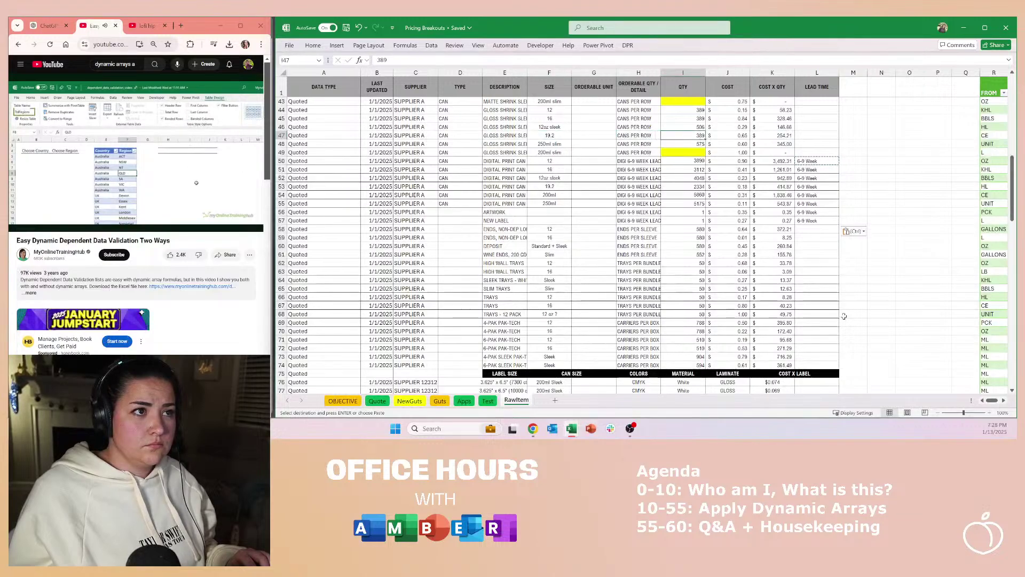
pyautogui.press('Up')
pyautogui.press('Up')
pyautogui.press('Up')
pyautogui.press('Up')
pyautogui.press('Up')
pyautogui.press('Up')
pyautogui.press('Up')
pyautogui.press('Up')
pyautogui.press('Up')
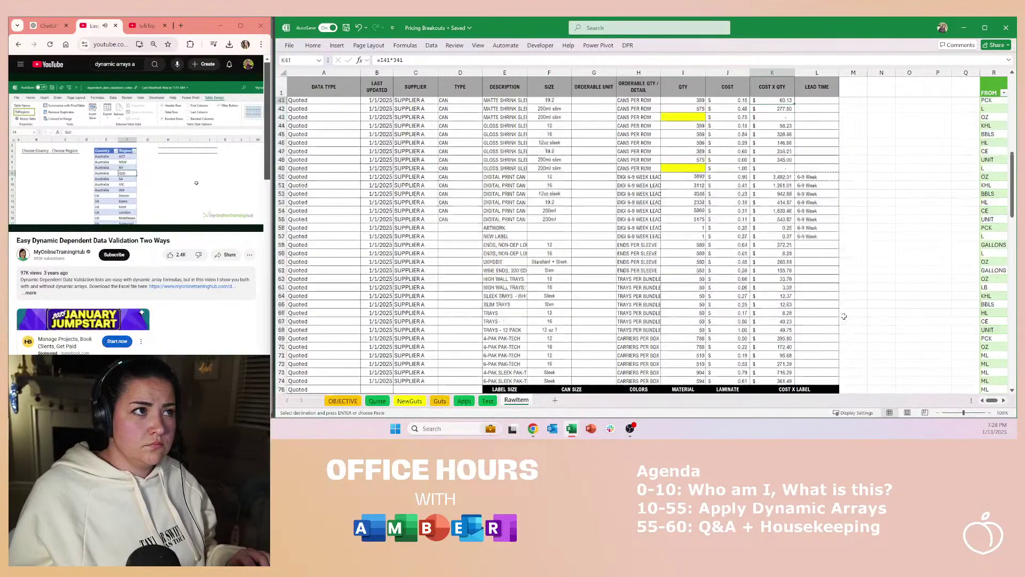
pyautogui.press('Right')
pyautogui.scroll(1, 845, 316)
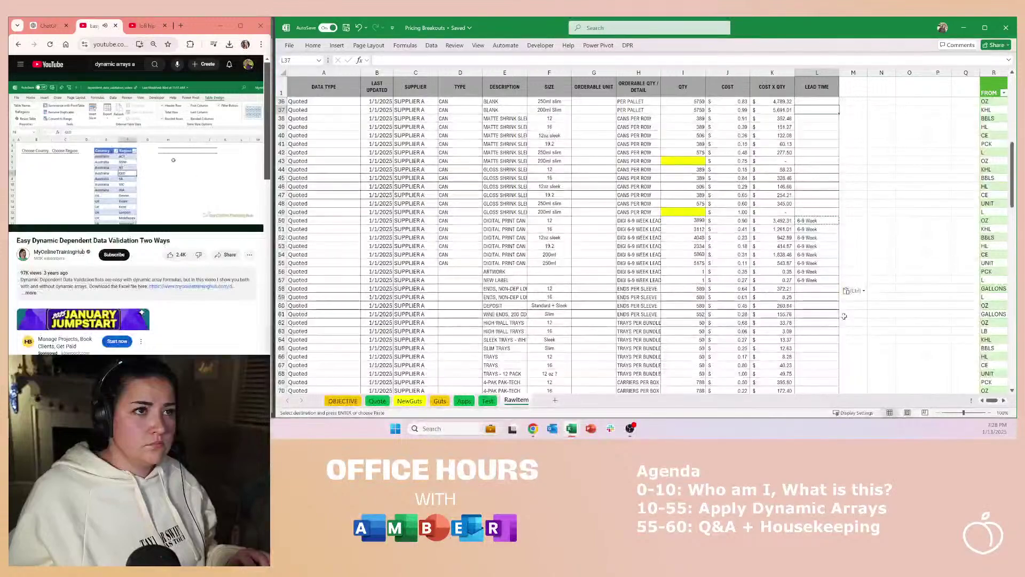
pyautogui.write('4-6')
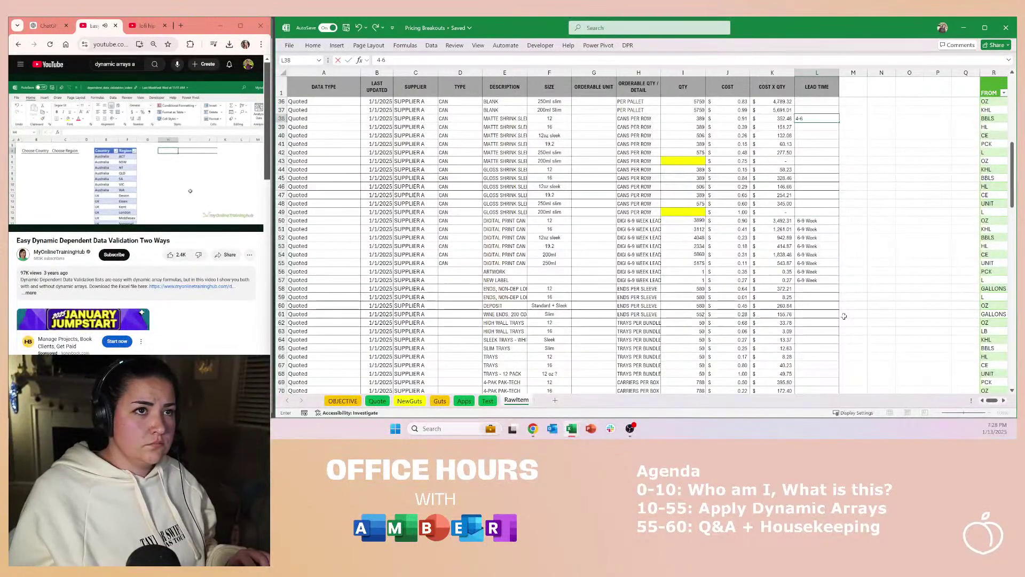
pyautogui.write(' Week')
pyautogui.hotkey('ctrl', 'Return')
# Step: Copy the 4-6 Week lead time down through the remaining matte and gloss shrink sleeve rows to L49
pyautogui.hotkey('ctrl', 'c')
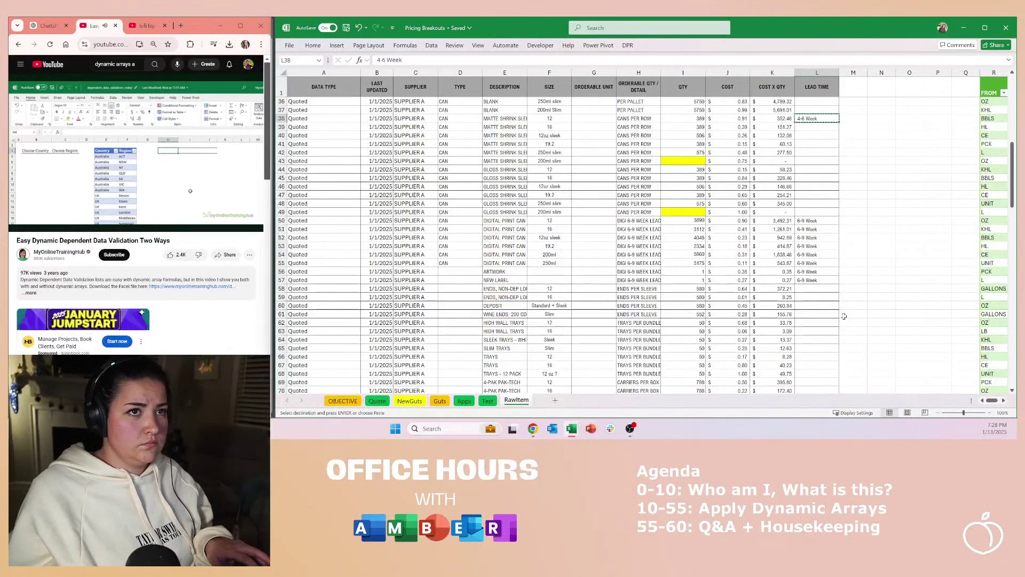
pyautogui.hotkey('shift', 'Down')
pyautogui.hotkey('shift', 'Down')
pyautogui.hotkey('shift', 'Down')
pyautogui.hotkey('shift', 'Down')
pyautogui.hotkey('shift', 'Down')
pyautogui.hotkey('shift', 'Down')
pyautogui.hotkey('shift', 'Down')
pyautogui.hotkey('shift', 'Down')
pyautogui.hotkey('shift', 'Down')
pyautogui.hotkey('shift', 'Down')
pyautogui.hotkey('shift', 'Down')
pyautogui.hotkey('ctrl', 'v')
pyautogui.press('Escape')
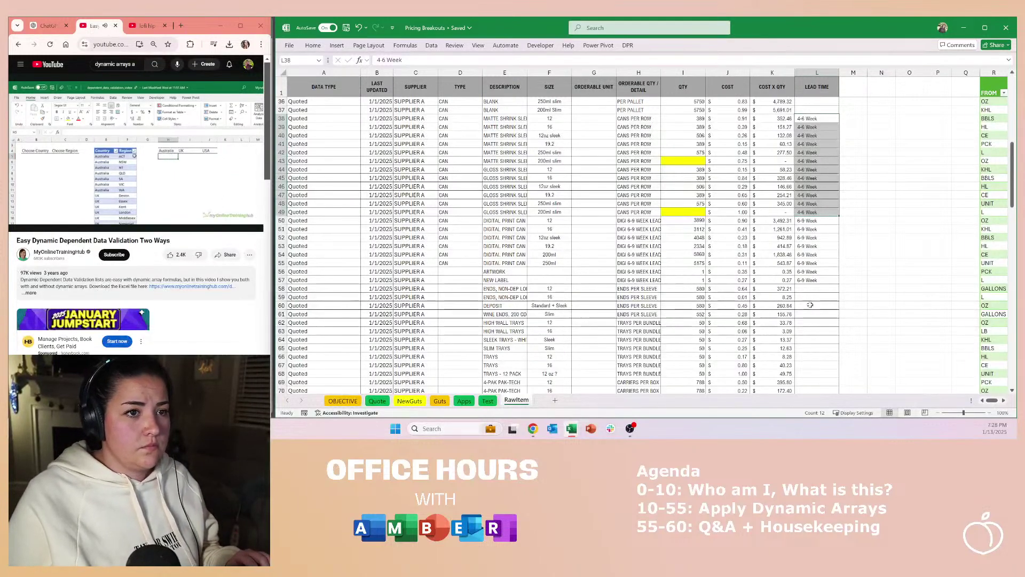
# Step: Enter "ENDS" as the type of the first non-deposit ends row, cell D58
pyautogui.click(806, 286)
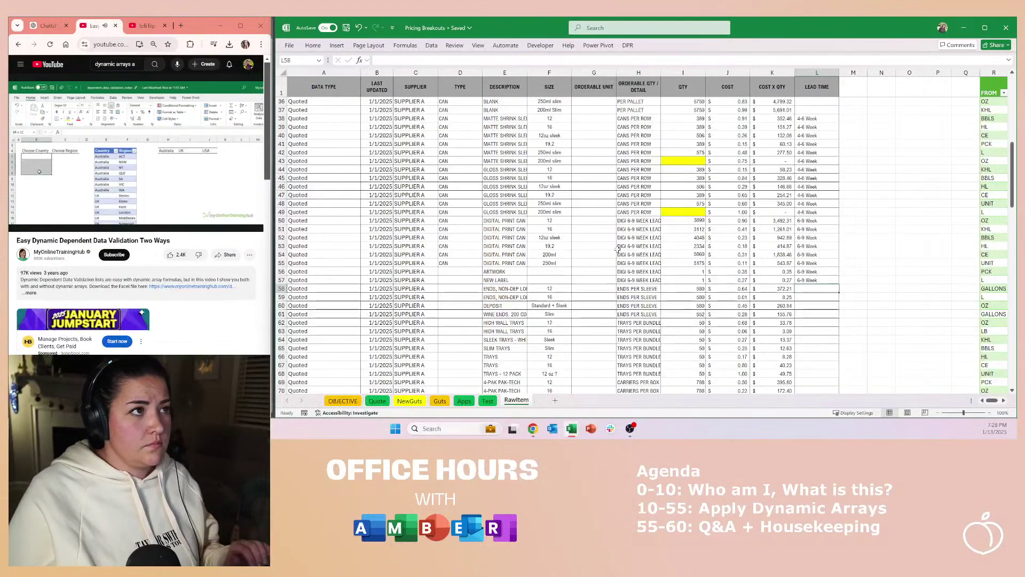
pyautogui.click(461, 186)
pyautogui.scroll(-1, 459, 214)
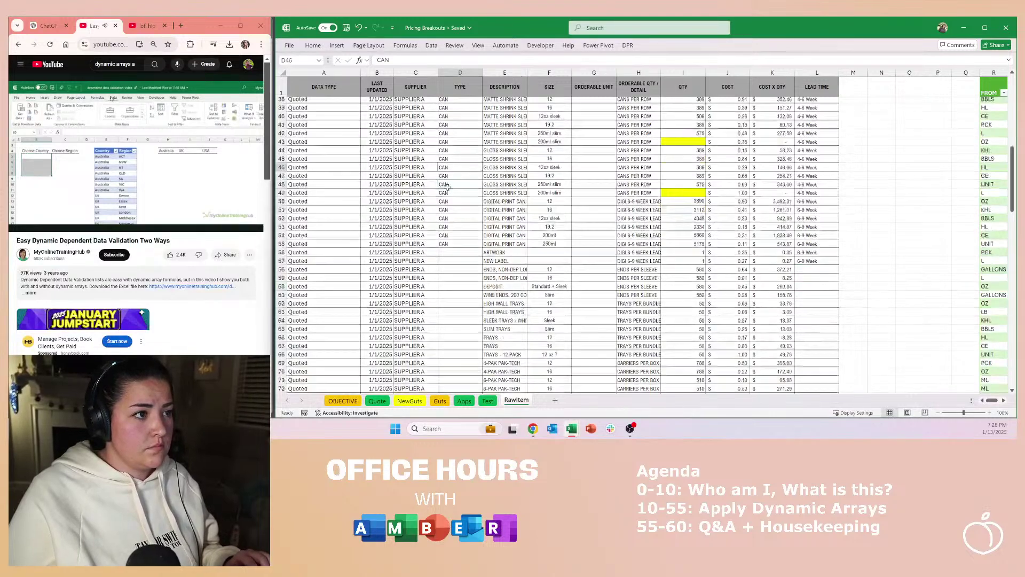
pyautogui.click(460, 245)
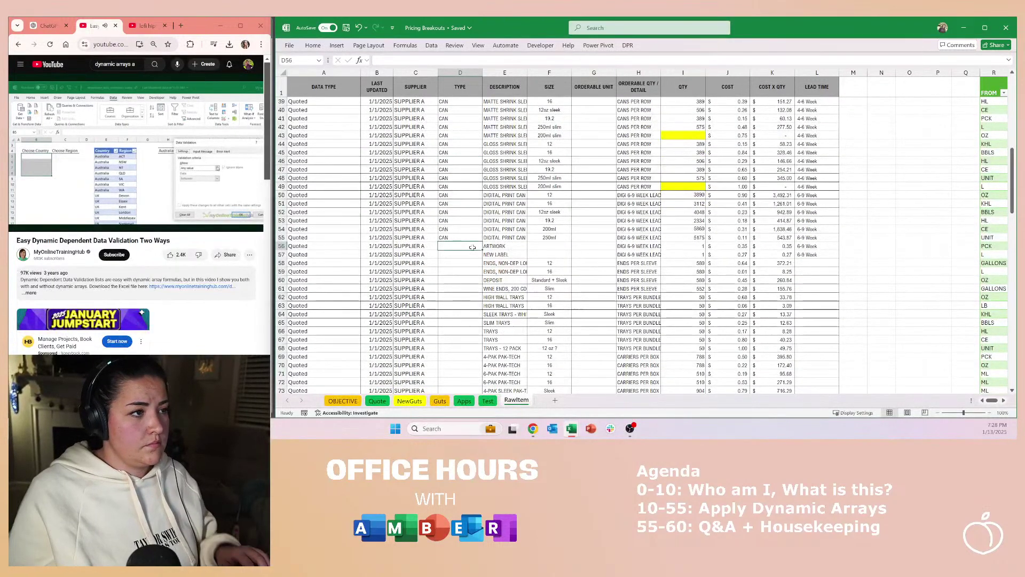
pyautogui.press('Up')
pyautogui.hotkey('ctrl', 'c')
pyautogui.press('Down')
pyautogui.press('Down')
pyautogui.press('Down')
pyautogui.press('Escape')
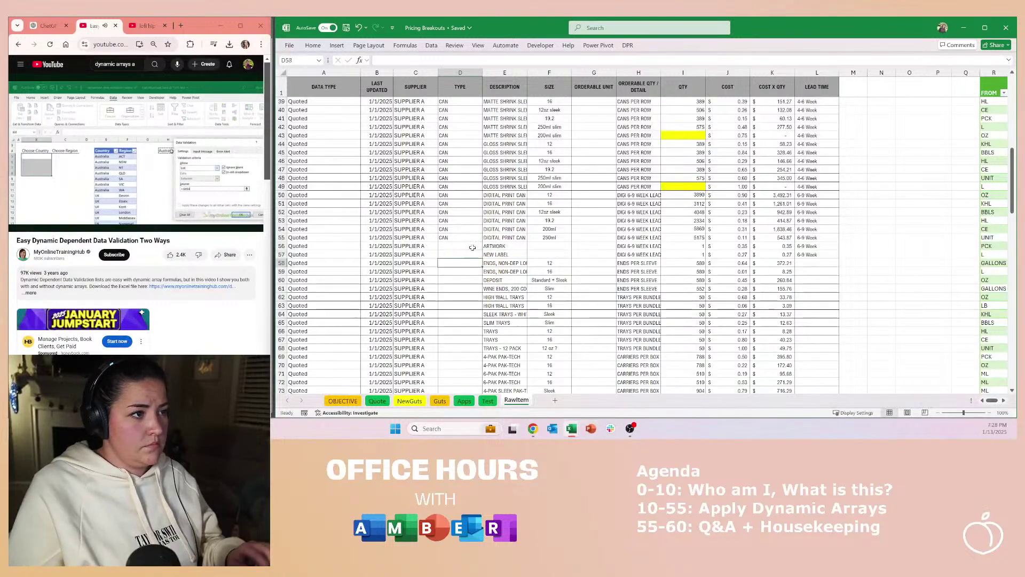
pyautogui.write('ENDS')
# Step: Copy the ENDS type down to the other ends rows, through D61
pyautogui.press('Up')
pyautogui.press('Up')
pyautogui.hotkey('ctrl', 'c')
pyautogui.press('Down')
pyautogui.hotkey('ctrl', 'v')
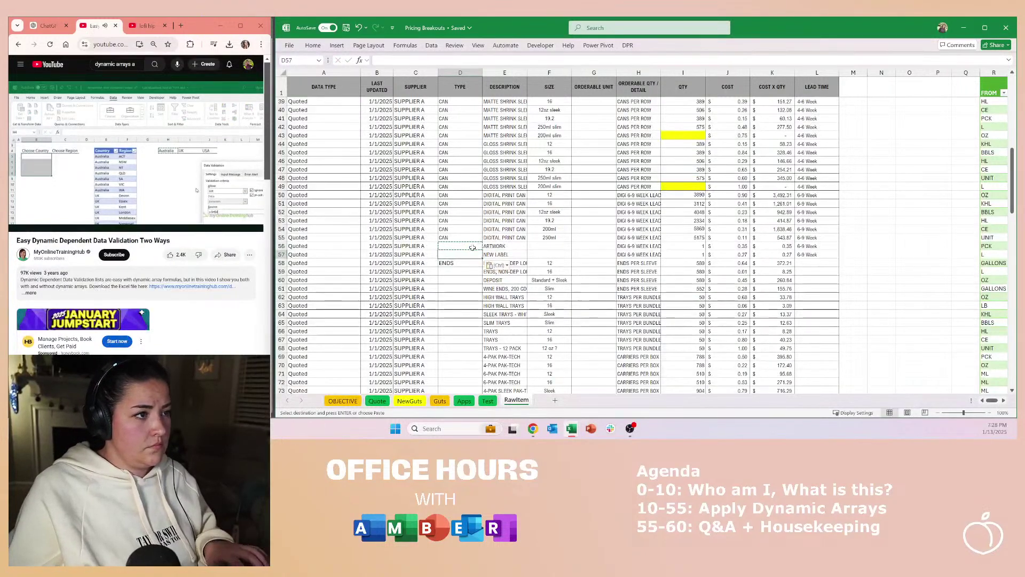
pyautogui.hotkey('ctrl', 'c')
pyautogui.press('Down')
pyautogui.hotkey('ctrl', 'v')
pyautogui.press('Down')
pyautogui.hotkey('ctrl', 'v')
pyautogui.press('Down')
pyautogui.hotkey('ctrl', 'v')
# Step: Enter "TRAYS" as the type of the first high wall trays row, D62, and copy it down through D68
pyautogui.press('Down')
pyautogui.write('TRA')
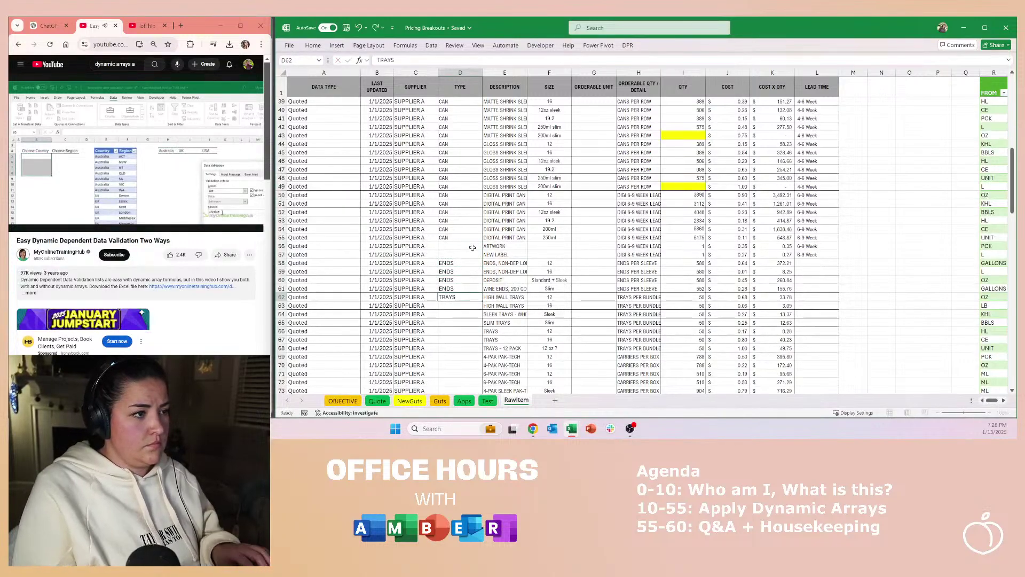
pyautogui.press('Up')
pyautogui.press('Up')
pyautogui.hotkey('ctrl', 'c')
pyautogui.press('Down')
pyautogui.press('Down')
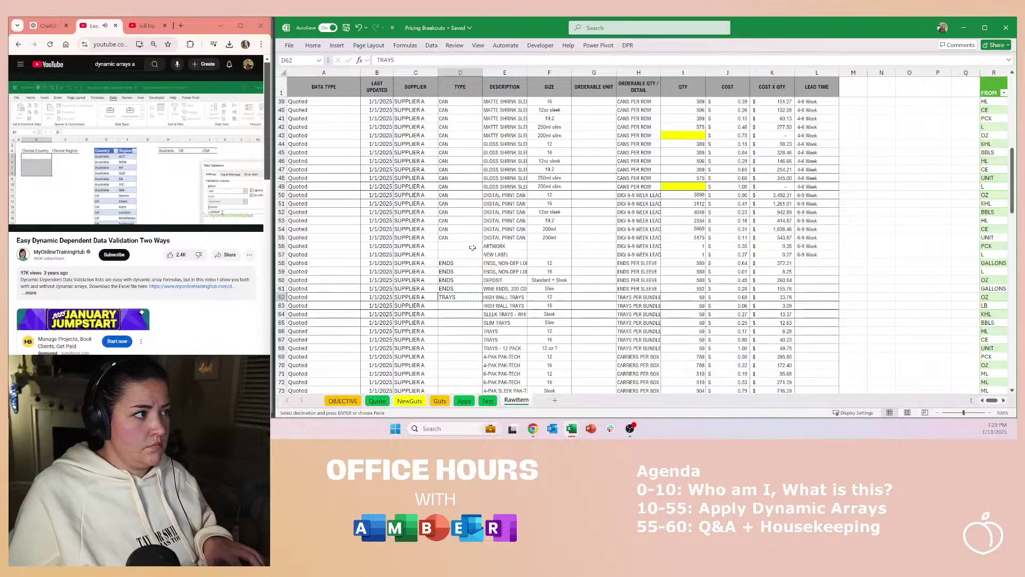
pyautogui.hotkey('ctrl', 'v')
pyautogui.press('Down')
pyautogui.hotkey('ctrl', 'v')
pyautogui.press('Down')
pyautogui.hotkey('ctrl', 'v')
pyautogui.press('Down')
pyautogui.hotkey('ctrl', 'v')
pyautogui.press('Down')
pyautogui.hotkey('ctrl', 'v')
pyautogui.press('Down')
pyautogui.hotkey('ctrl', 'v')
# Step: Enter "PAKTECH" as the type in D69 and copy it down the Pak-Tech rows through D74
pyautogui.press('Down')
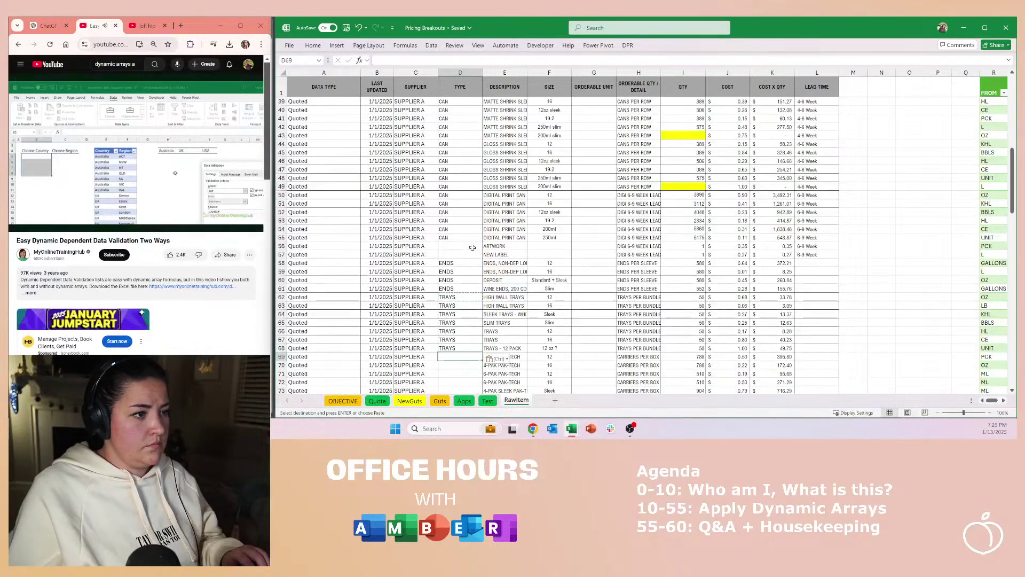
pyautogui.write('PAK')
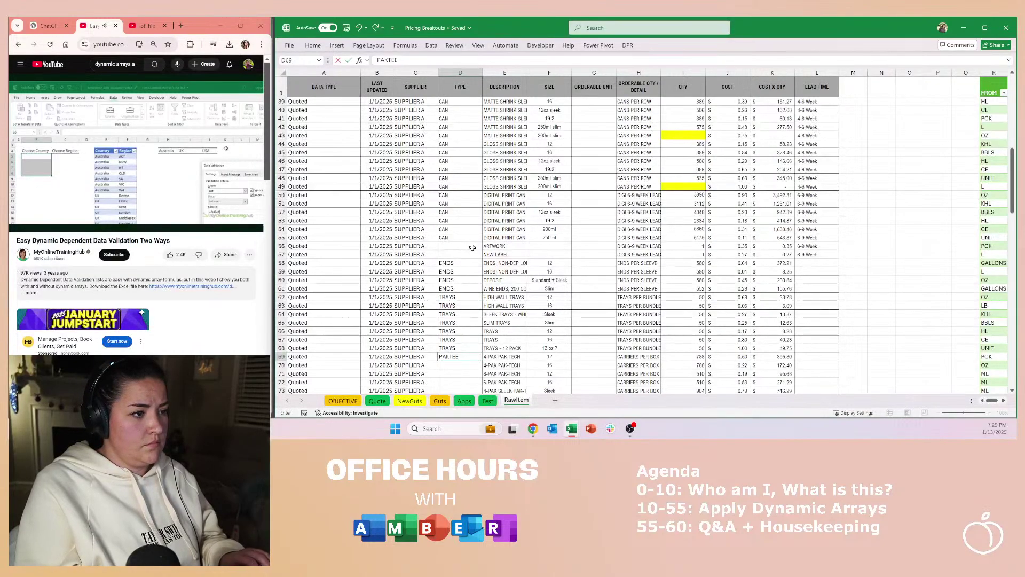
pyautogui.write('TECH')
pyautogui.press('Return')
pyautogui.press('Up')
pyautogui.hotkey('ctrl', 'c')
pyautogui.hotkey('shift', 'Down')
pyautogui.hotkey('shift', 'Down')
pyautogui.hotkey('shift', 'Down')
pyautogui.scroll(-2, 473, 247)
pyautogui.hotkey('shift', 'Down')
pyautogui.hotkey('shift', 'Down')
pyautogui.press('Return')
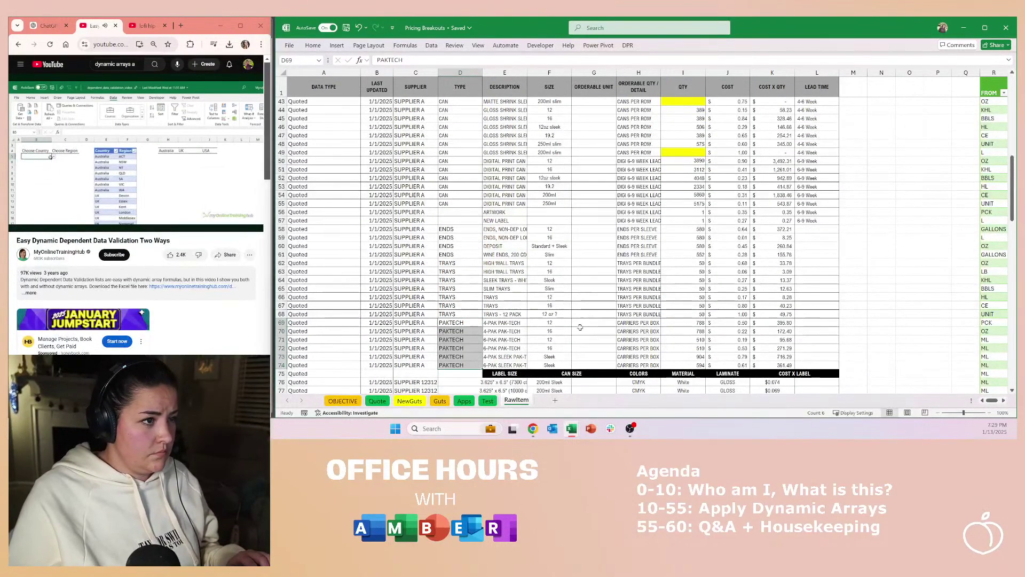
# Step: Set the size of the 12-pack trays row, cell F68, to "12 oz sleek"
pyautogui.click(556, 315)
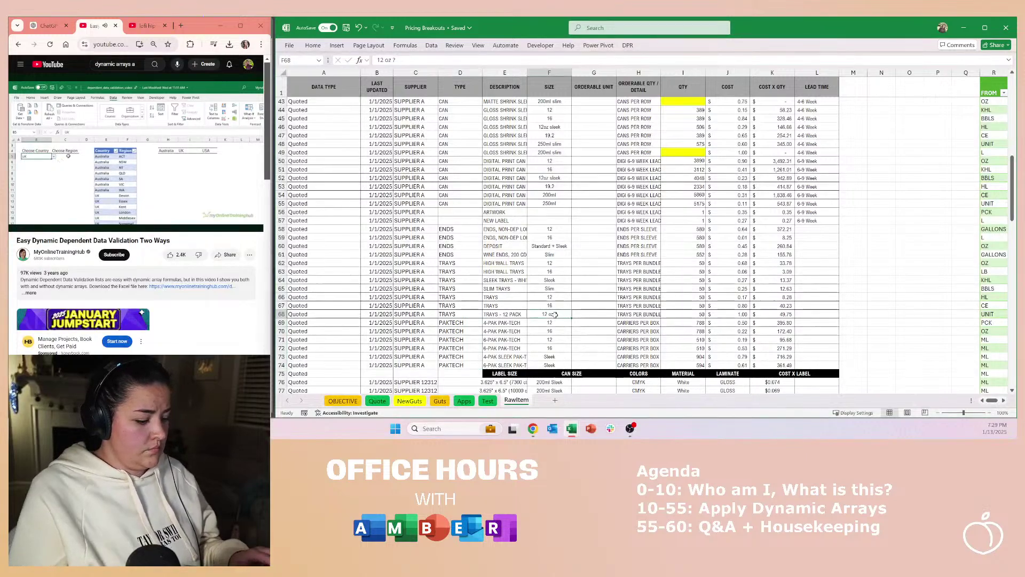
pyautogui.write('12 oz sleek')
pyautogui.hotkey('ctrl', 'Return')
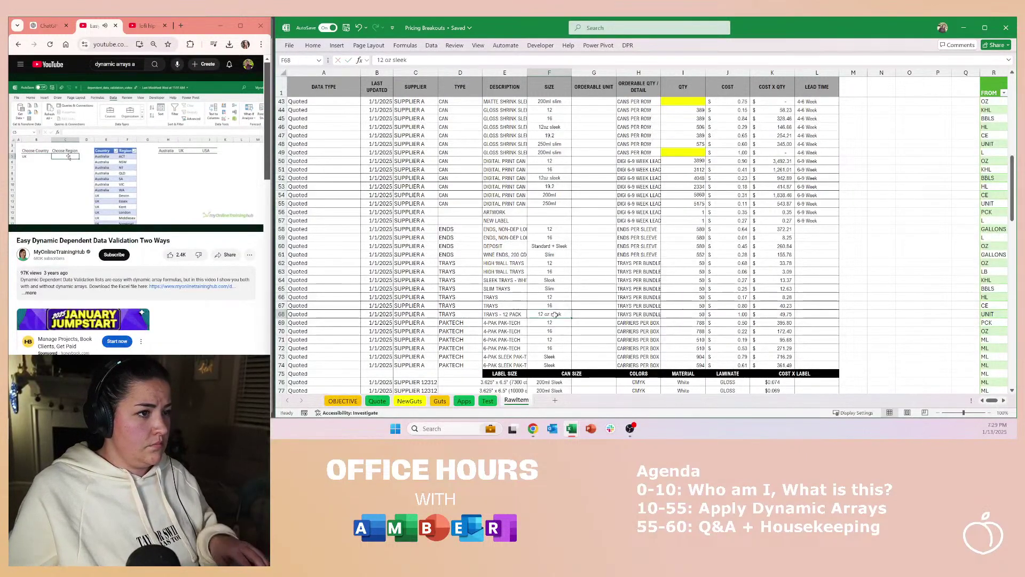
# Step: Replace the descriptions of the two non-deposit ends rows, E58:E59, with "NON DEP LOE"
pyautogui.press('Up')
pyautogui.press('Left')
pyautogui.press('Up')
pyautogui.press('Up')
pyautogui.press('Up')
pyautogui.press('Up')
pyautogui.press('Up')
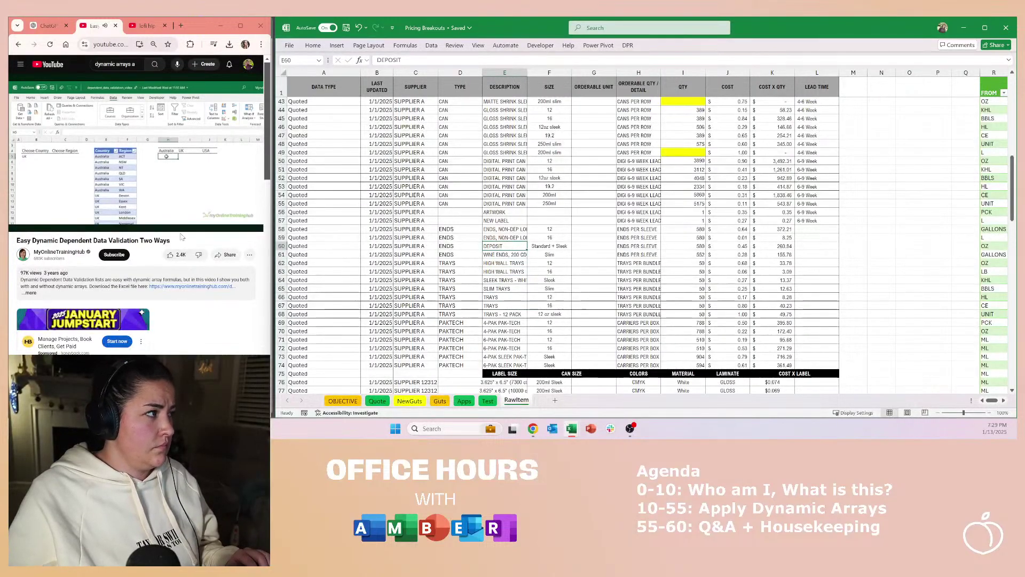
pyautogui.press('Right')
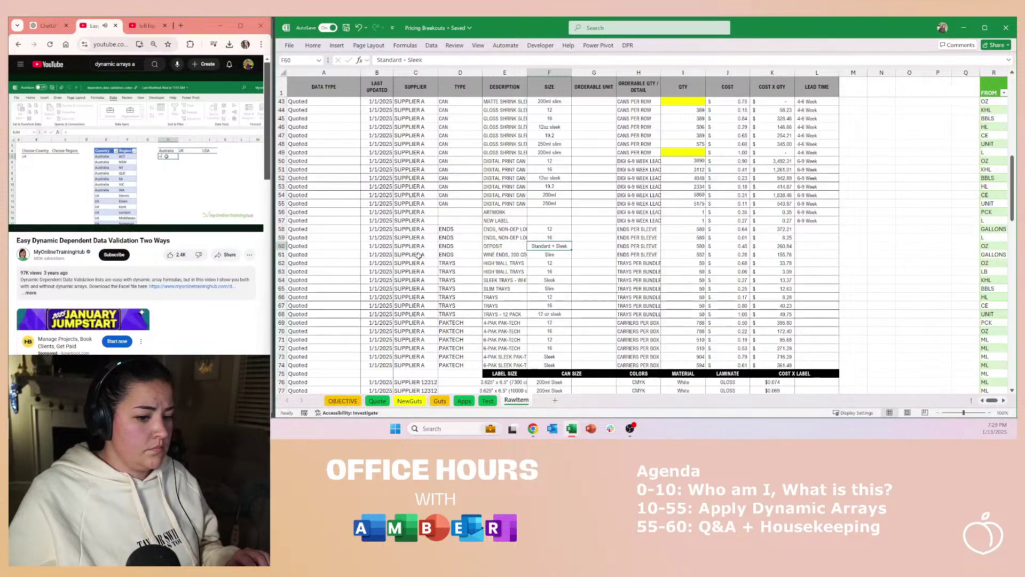
pyautogui.click(501, 248)
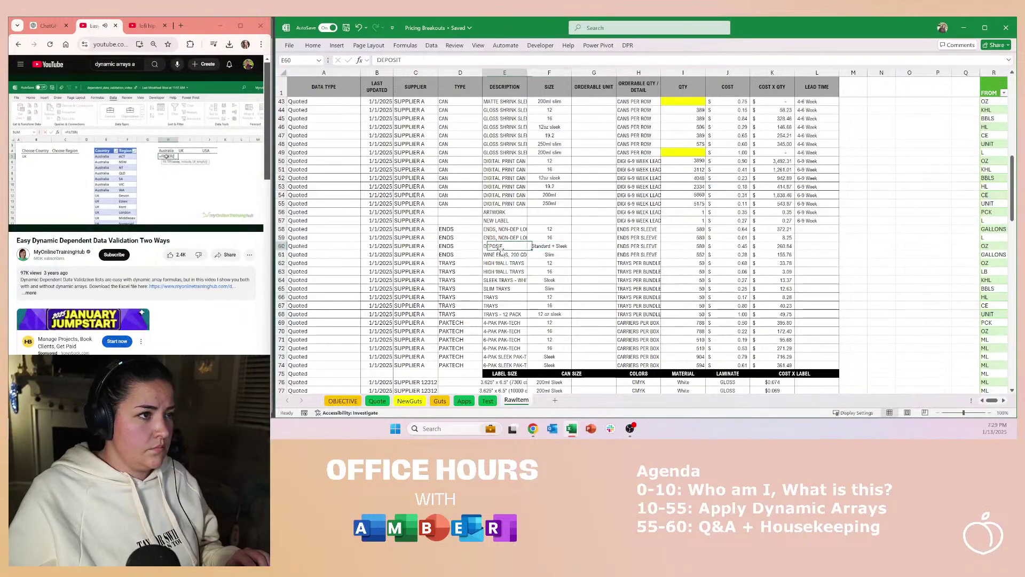
pyautogui.press('Up')
pyautogui.press('Up')
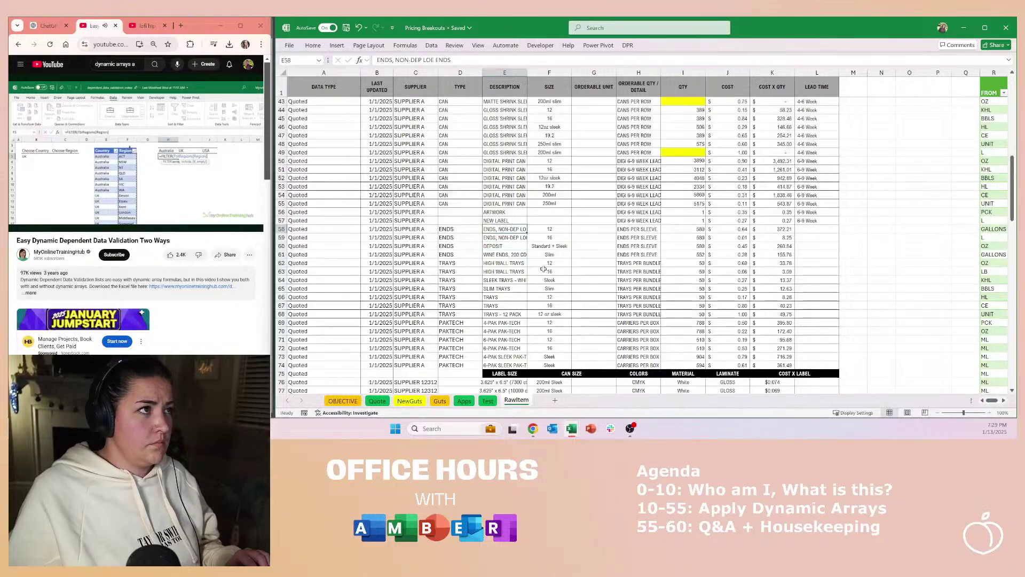
pyautogui.write('NON DEP LOE')
pyautogui.hotkey('ctrl', 'Return')
pyautogui.hotkey('ctrl', 'c')
pyautogui.press('Down')
pyautogui.hotkey('ctrl', 'v')
pyautogui.press('Down')
pyautogui.press('Escape')
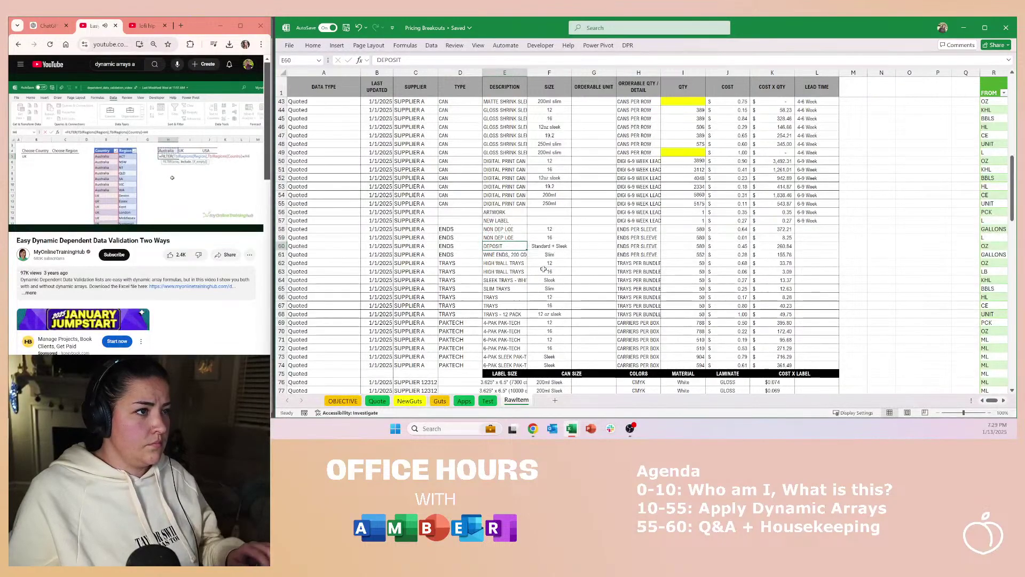
# Step: Copy the CAN type from D55 into the artwork and new label rows, D56:D57
pyautogui.press('Up')
pyautogui.press('Up')
pyautogui.press('Up')
pyautogui.press('Up')
pyautogui.press('Left')
pyautogui.press('Up')
pyautogui.hotkey('ctrl', 'c')
pyautogui.press('Down')
pyautogui.hotkey('ctrl', 'v')
pyautogui.press('Down')
pyautogui.hotkey('ctrl', 'v')
pyautogui.press('Escape')
pyautogui.press('Up')
pyautogui.press('Right')
pyautogui.press('Down')
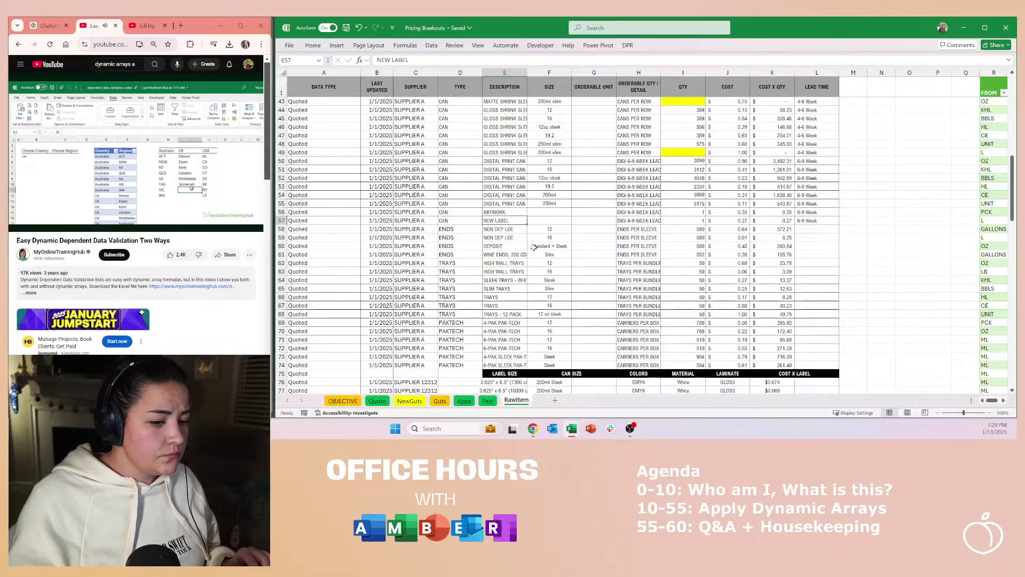
# Step: Set the type of the artwork and new label rows, D56:D57, to "ACCESSORY"
pyautogui.click(460, 212)
pyautogui.write('AC')
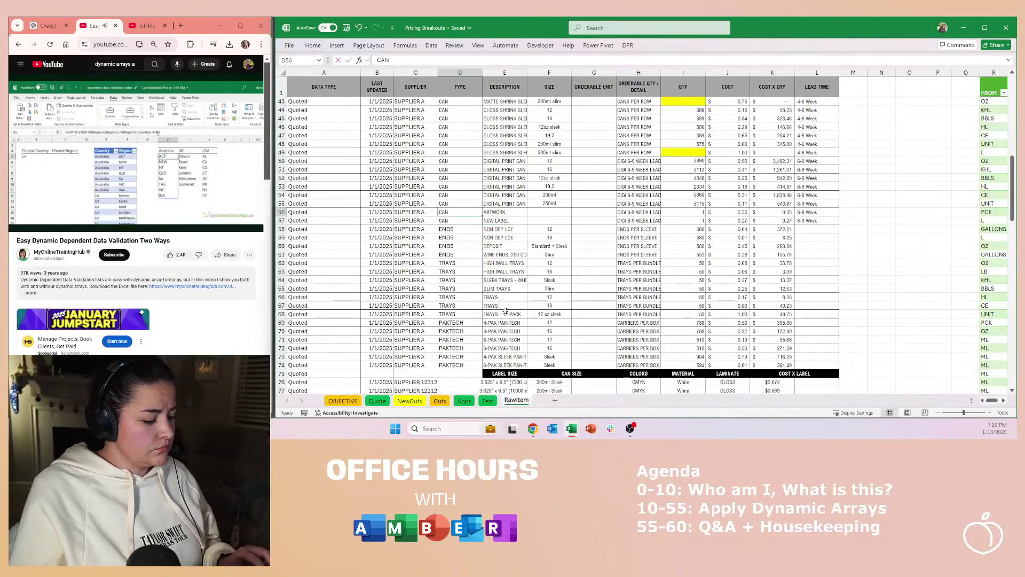
pyautogui.write('CESSORY')
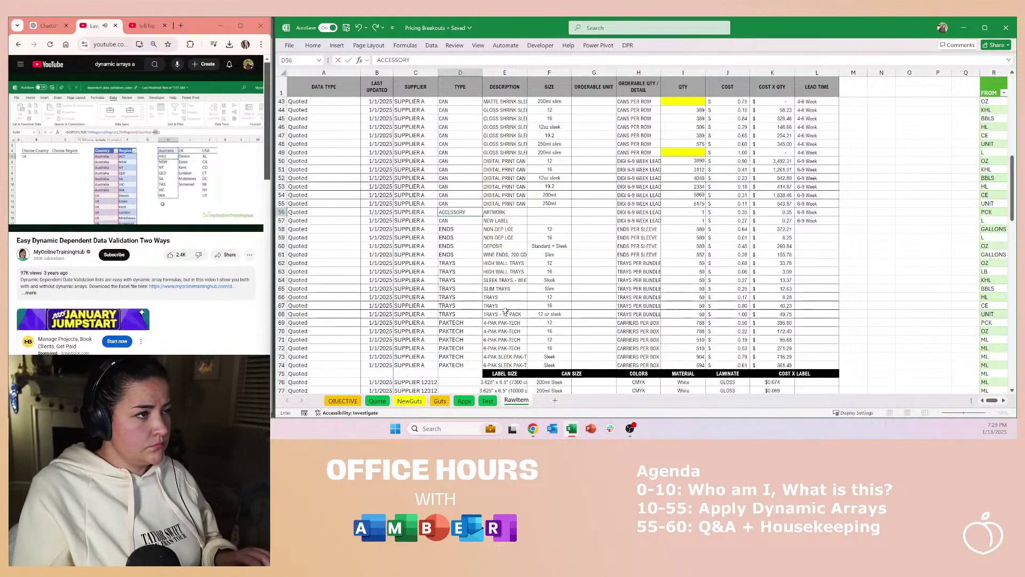
pyautogui.hotkey('ctrl', 'Return')
pyautogui.hotkey('ctrl', 'c')
pyautogui.press('Down')
pyautogui.hotkey('ctrl', 'v')
# Step: Paste the ACCESSORY type over the types of the Pak-Tech rows, D69:D74
pyautogui.hotkey('ctrl', 'Down')
pyautogui.hotkey('shift', 'Up')
pyautogui.hotkey('shift', 'Up')
pyautogui.hotkey('shift', 'Up')
pyautogui.hotkey('shift', 'Up')
pyautogui.hotkey('shift', 'Up')
pyautogui.hotkey('ctrl', 'v')
pyautogui.press('Escape')
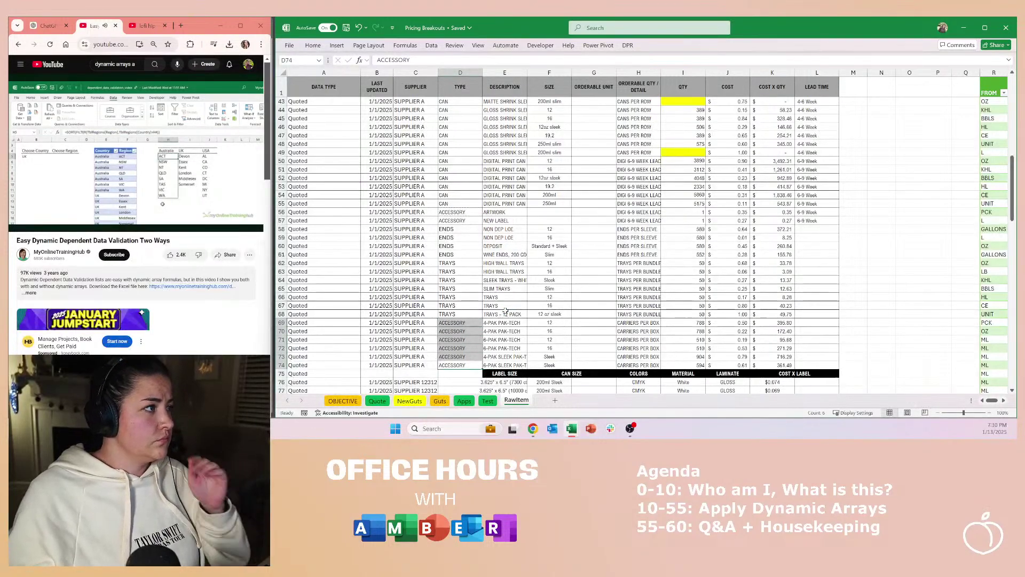
# Step: Copy the quantities of the quoted rows, I30:I74
pyautogui.click(550, 297)
pyautogui.click(650, 355)
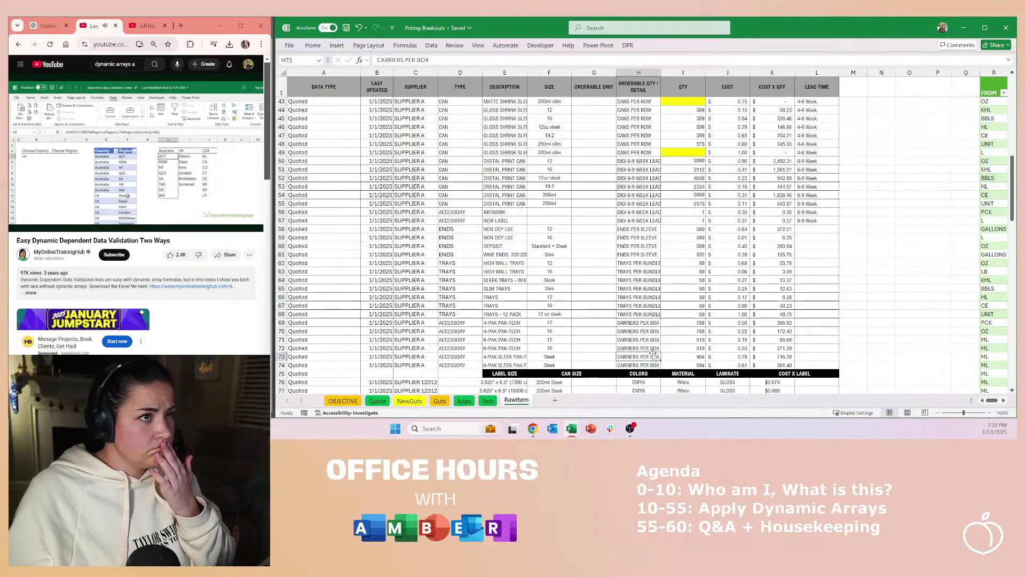
pyautogui.click(689, 365)
pyautogui.scroll(8, 689, 270)
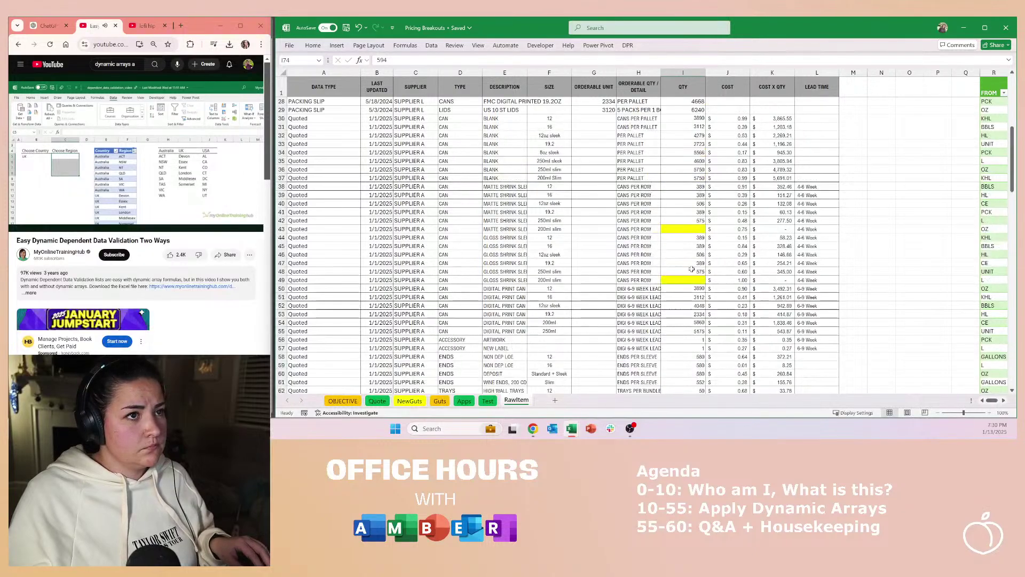
pyautogui.keyDown('shift'); pyautogui.click(688, 196); pyautogui.keyUp('shift')
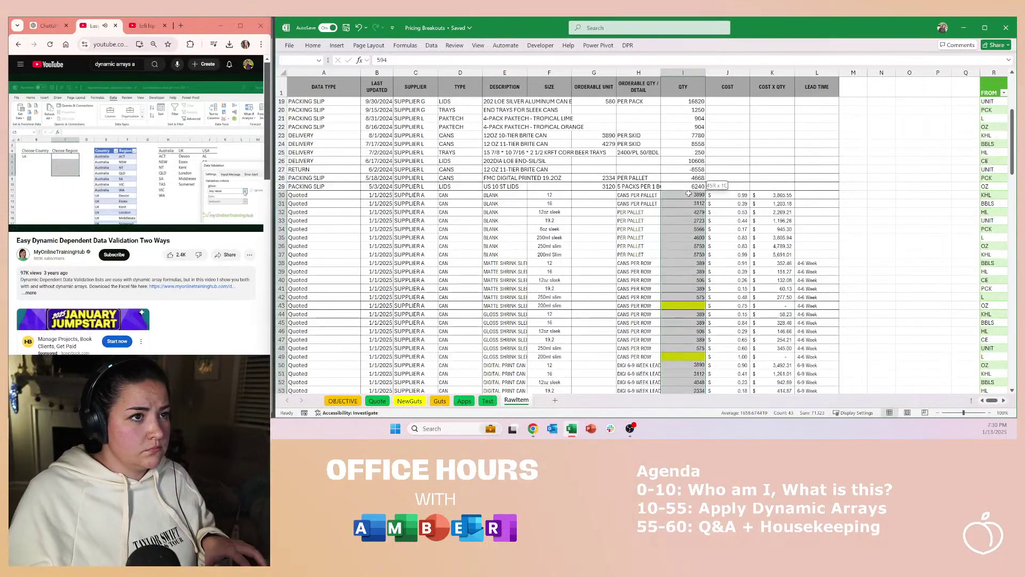
pyautogui.hotkey('ctrl', 'c')
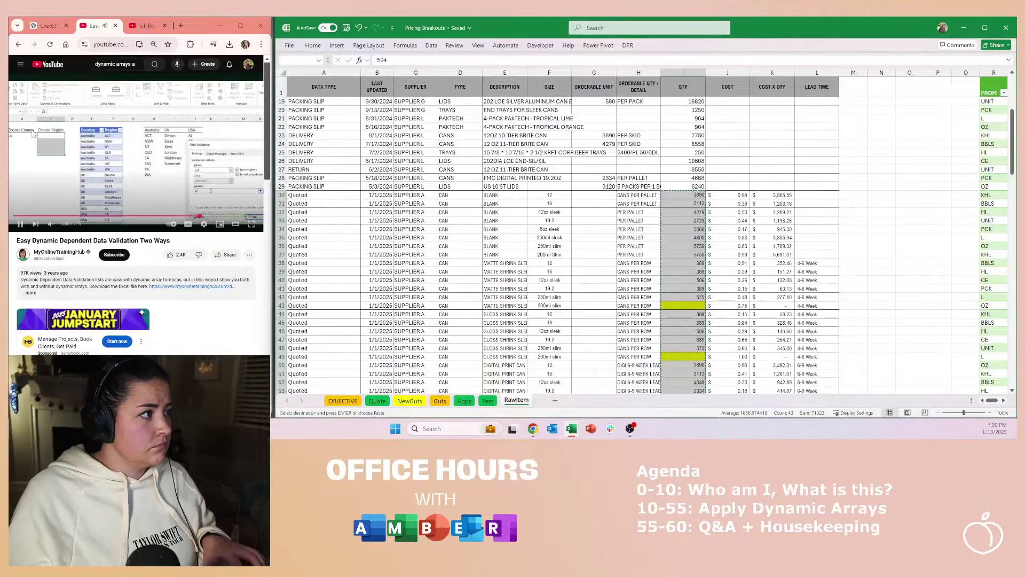
# Step: Pause the tutorial video and review how the Guts, NewGuts, Apps and Test sheets relate to the quoted items on RawItem
pyautogui.click(100, 103)
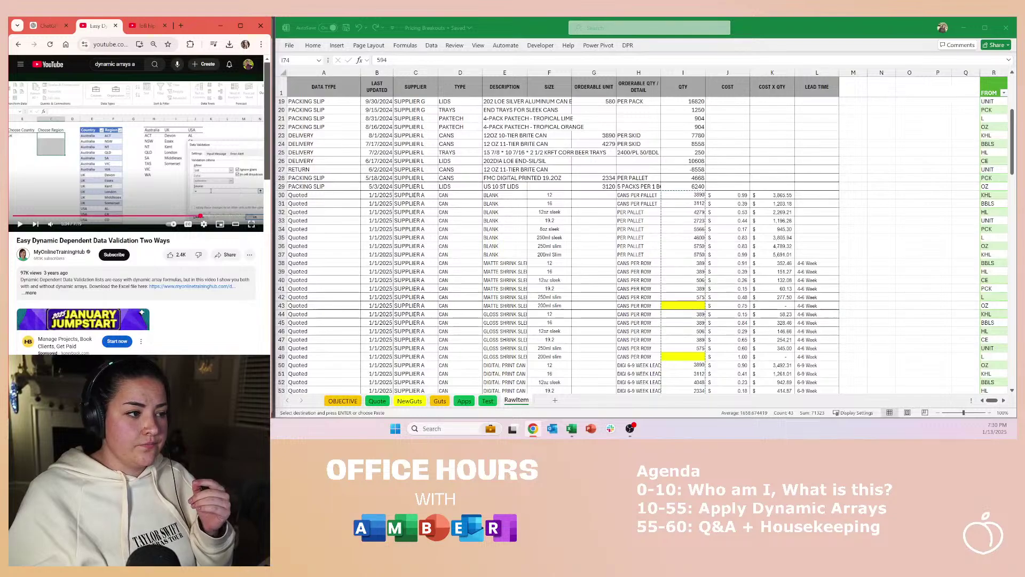
pyautogui.click(445, 400)
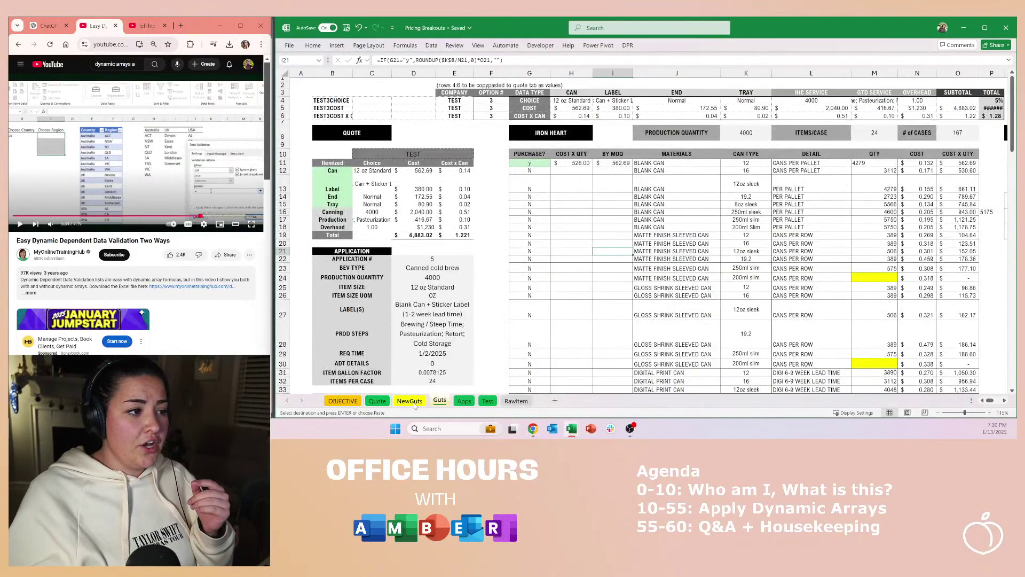
pyautogui.click(410, 401)
pyautogui.click(542, 113)
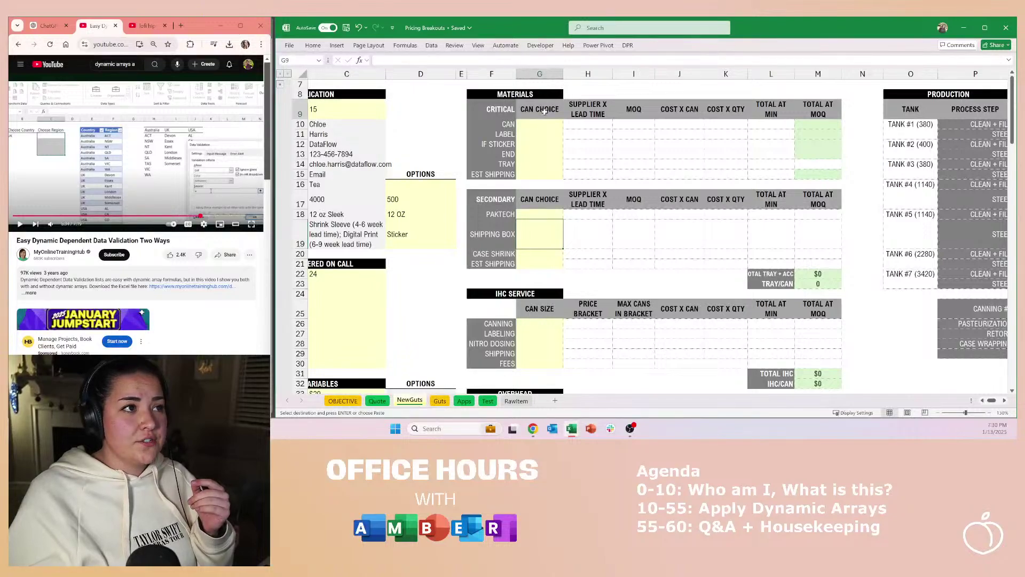
pyautogui.click(540, 124)
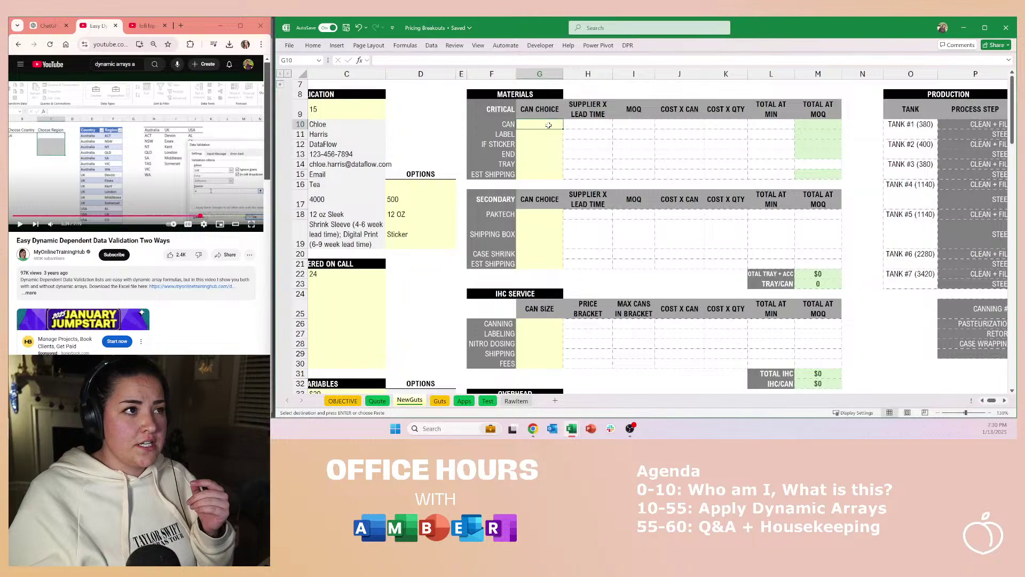
pyautogui.moveTo(577, 126); pyautogui.dragTo(752, 129)
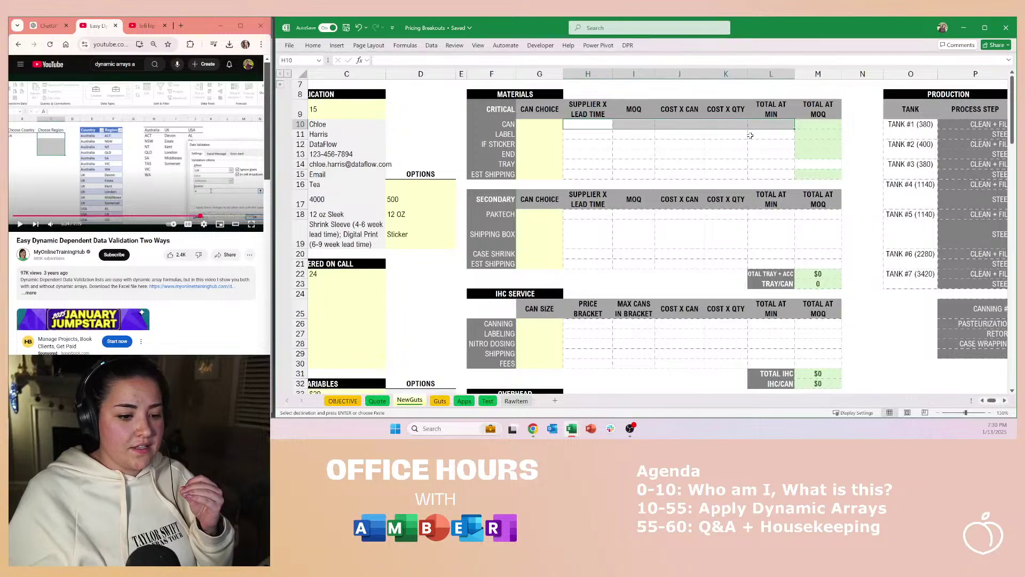
pyautogui.click(535, 127)
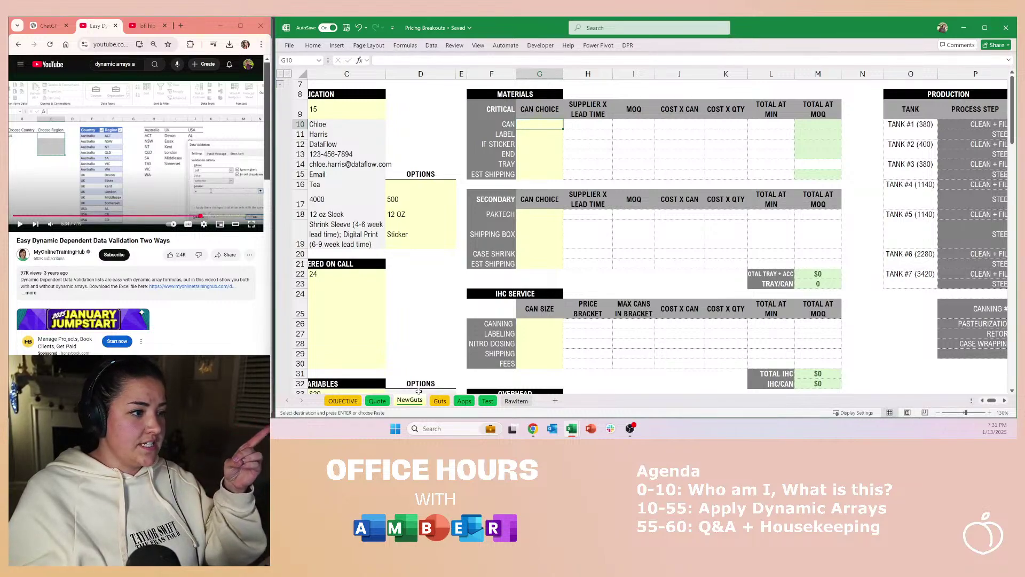
pyautogui.click(440, 401)
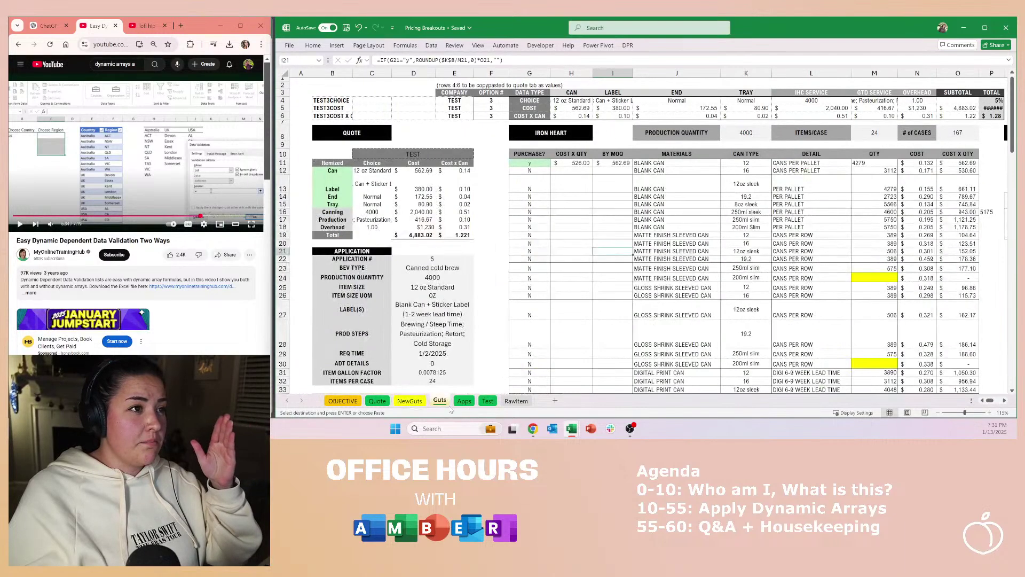
pyautogui.click(464, 402)
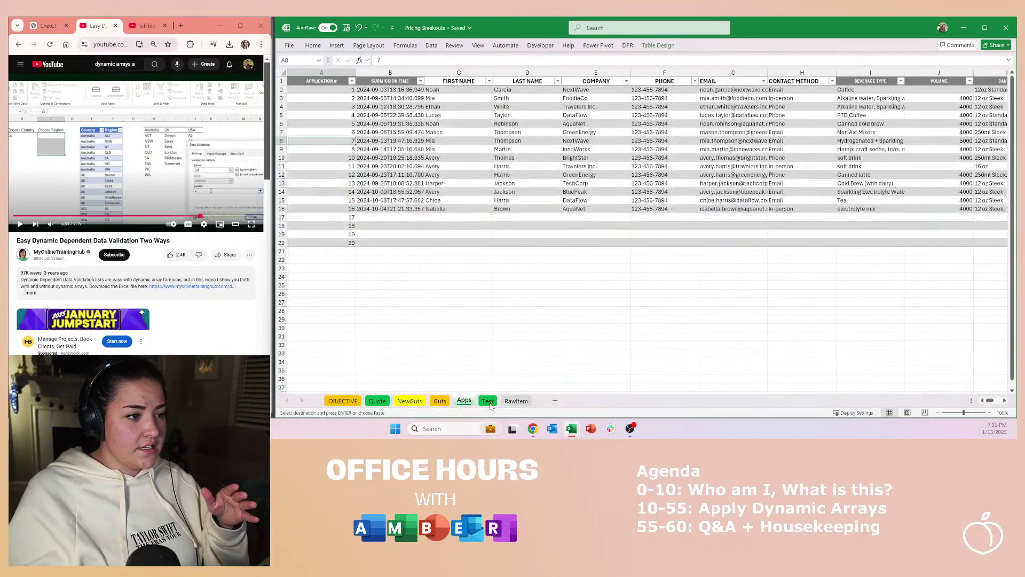
pyautogui.click(488, 400)
pyautogui.click(516, 400)
pyautogui.moveTo(504, 229); pyautogui.dragTo(504, 237)
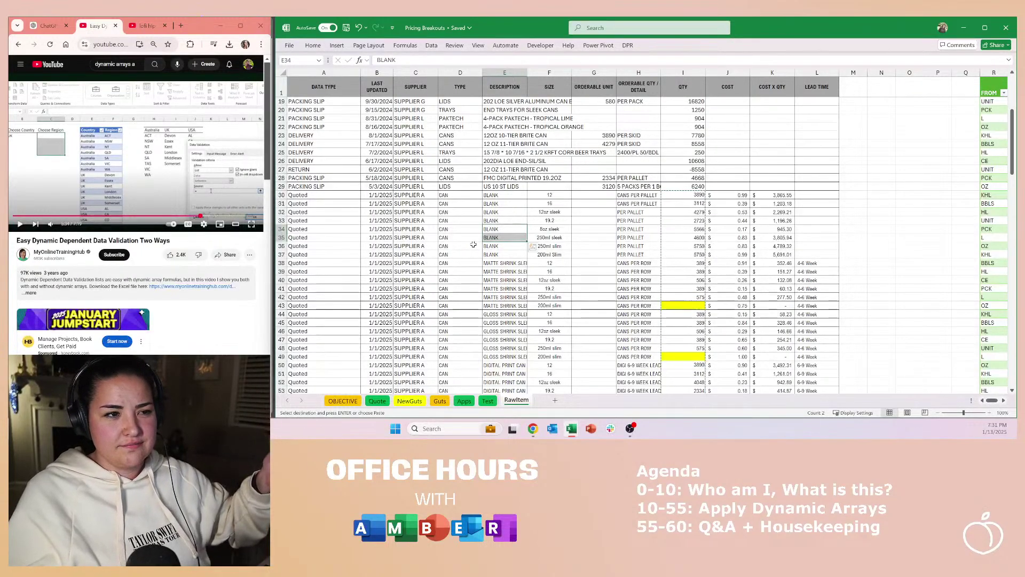
# Step: Watch the rest of the Easy Dynamic Dependent Data Validation tutorial while looking over the quoted item and label rows on RawItem
pyautogui.click(115, 163)
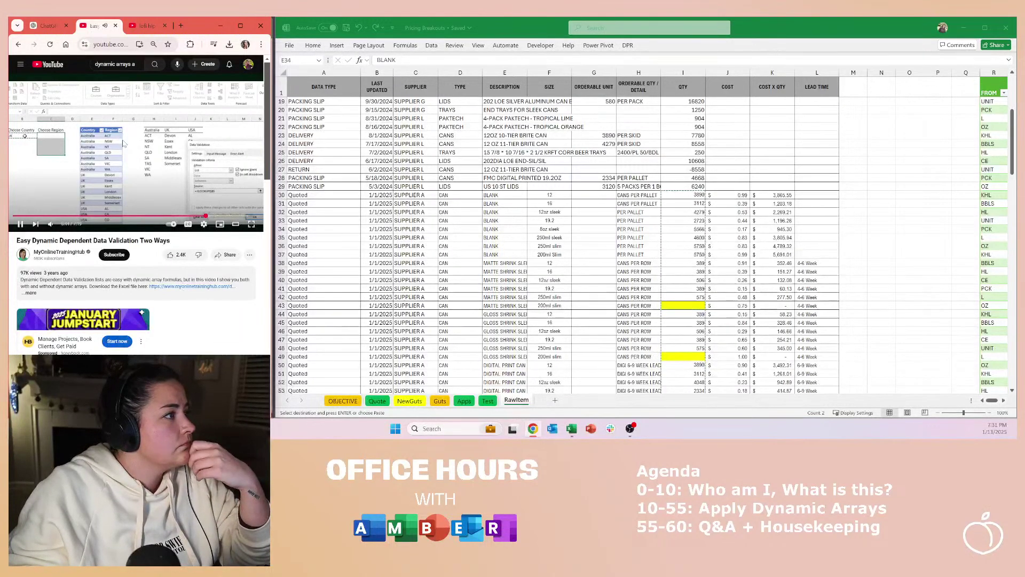
pyautogui.click(302, 220)
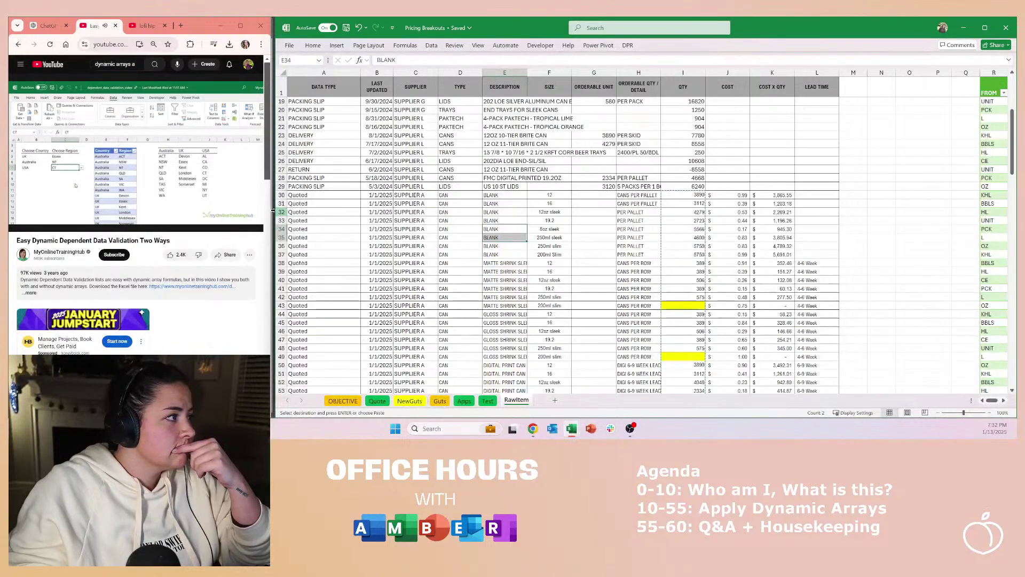
pyautogui.click(403, 212)
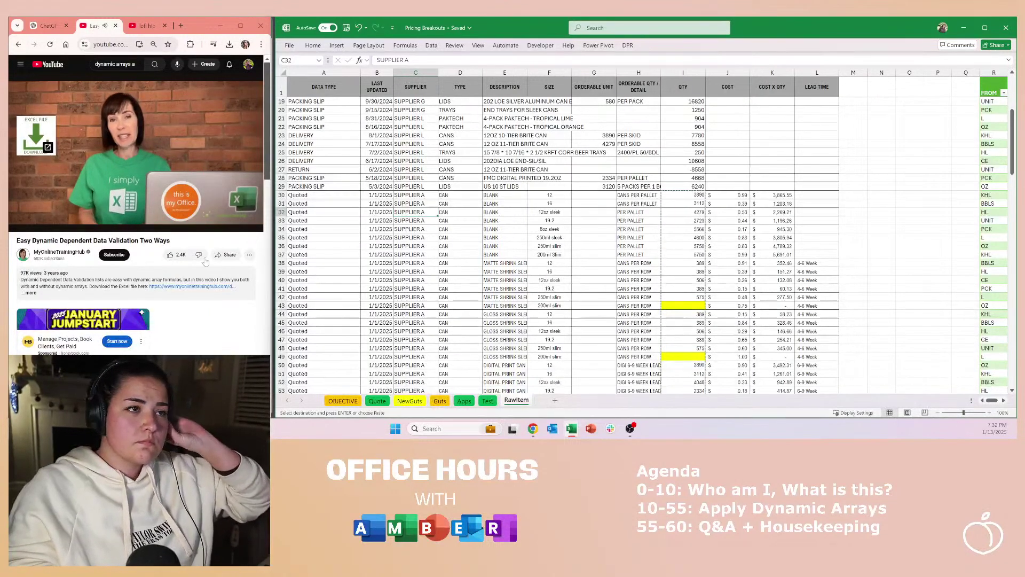
pyautogui.click(683, 263)
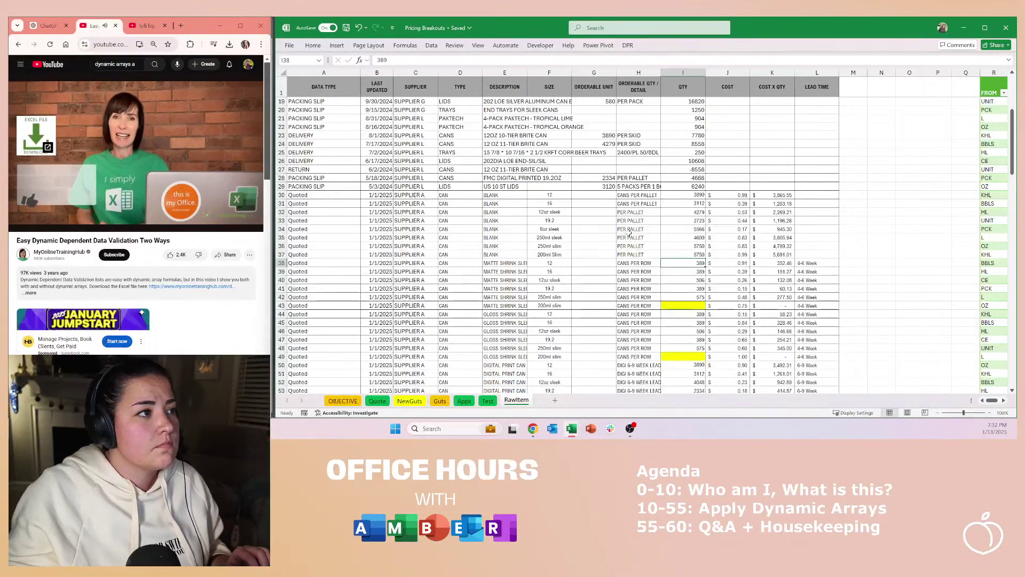
pyautogui.scroll(-7, 614, 235)
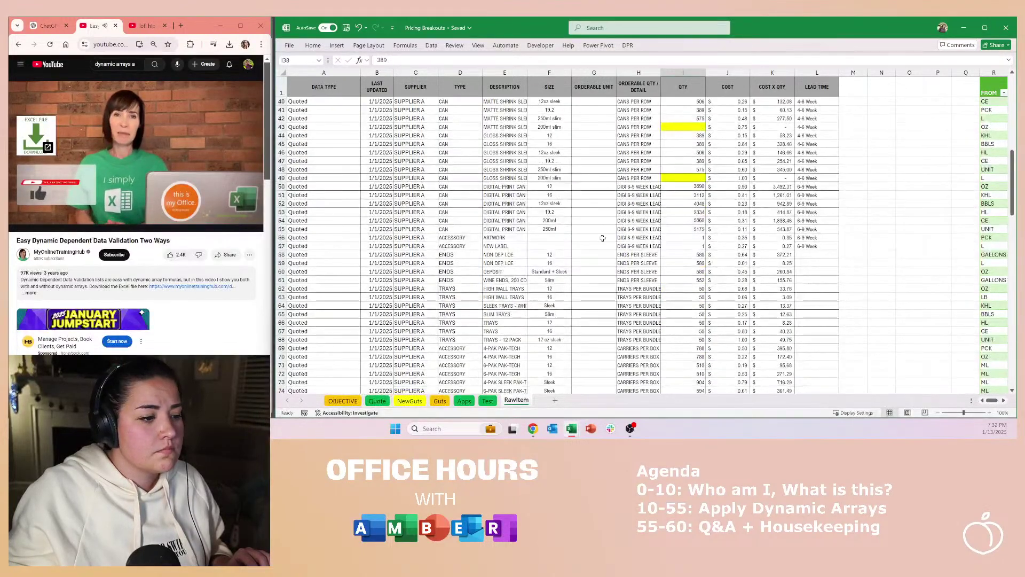
pyautogui.scroll(-9, 603, 237)
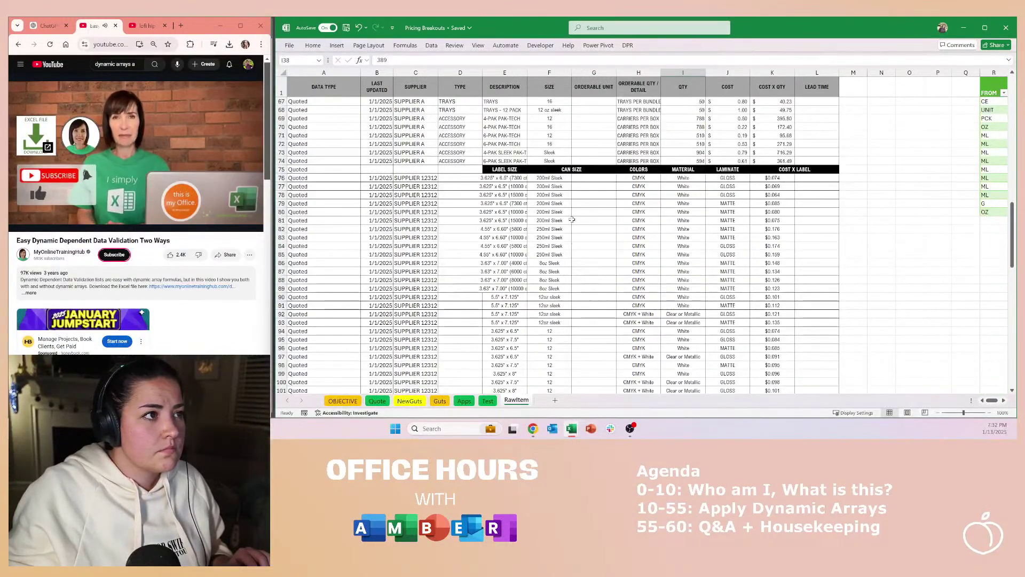
pyautogui.click(502, 177)
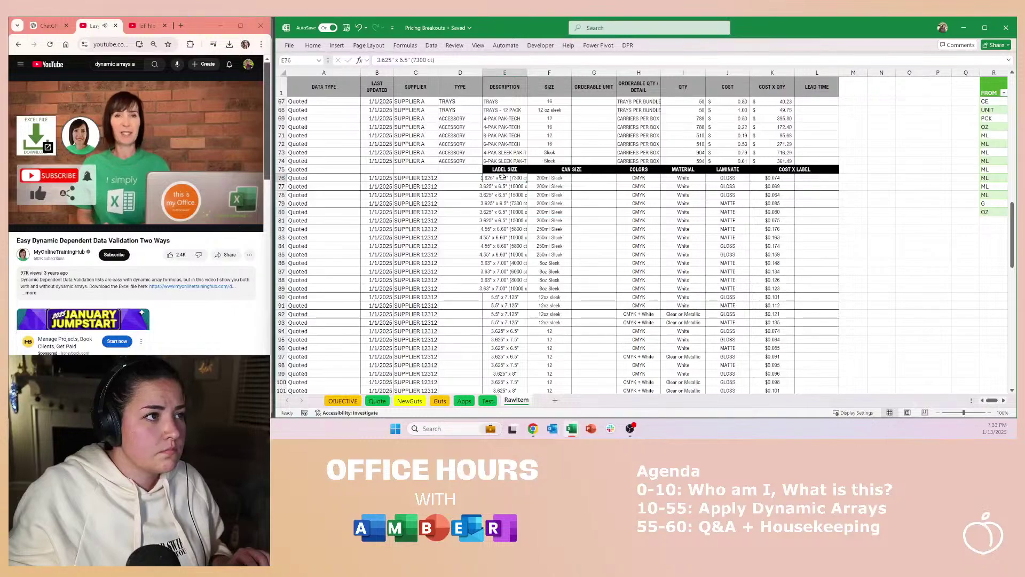
pyautogui.click(463, 171)
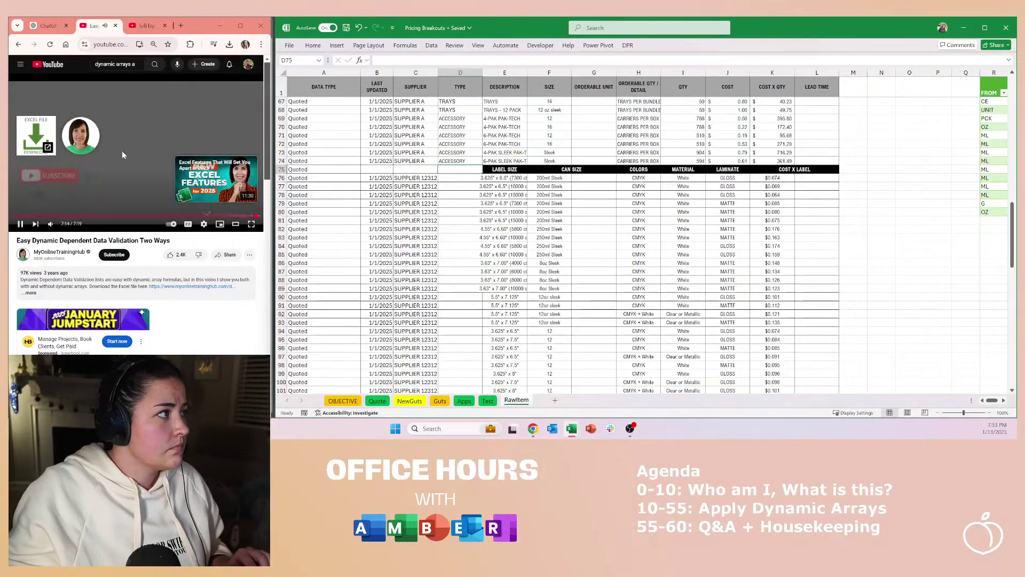
pyautogui.click(39, 185)
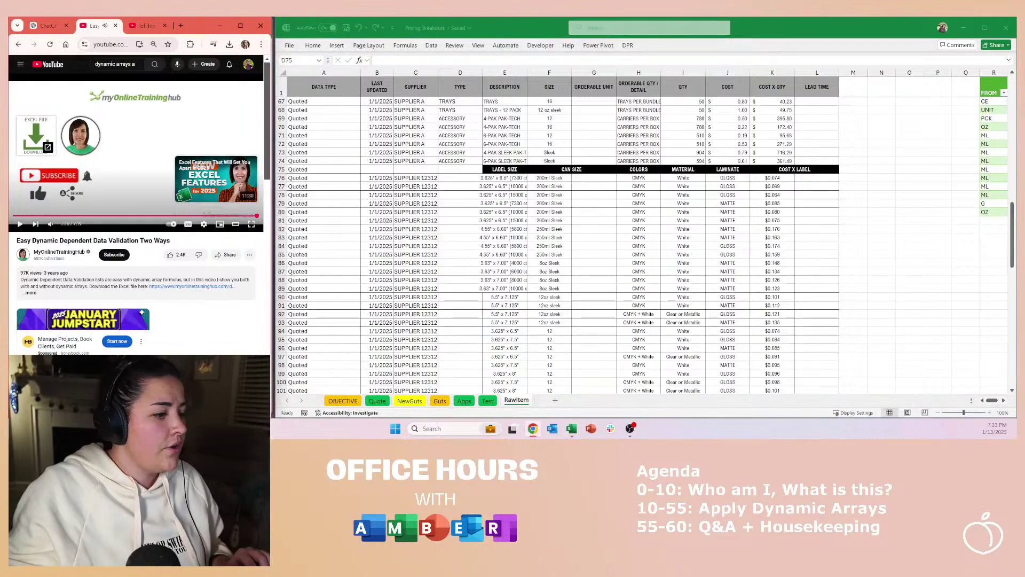
# Step: Switch the browser to the lofi stream and examine the label price and canning service rows of the RawItem sheet
pyautogui.click(144, 25)
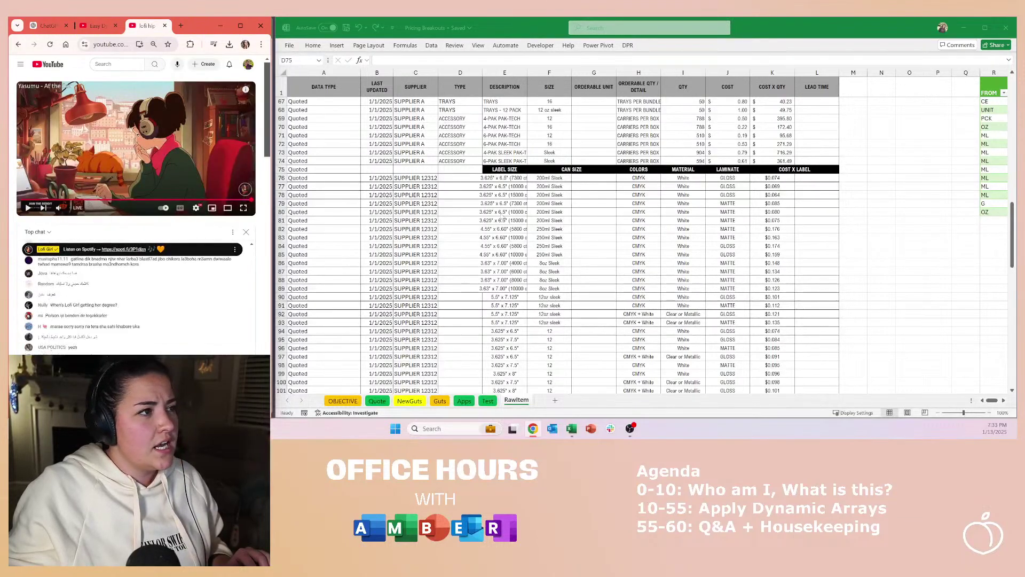
pyautogui.click(456, 168)
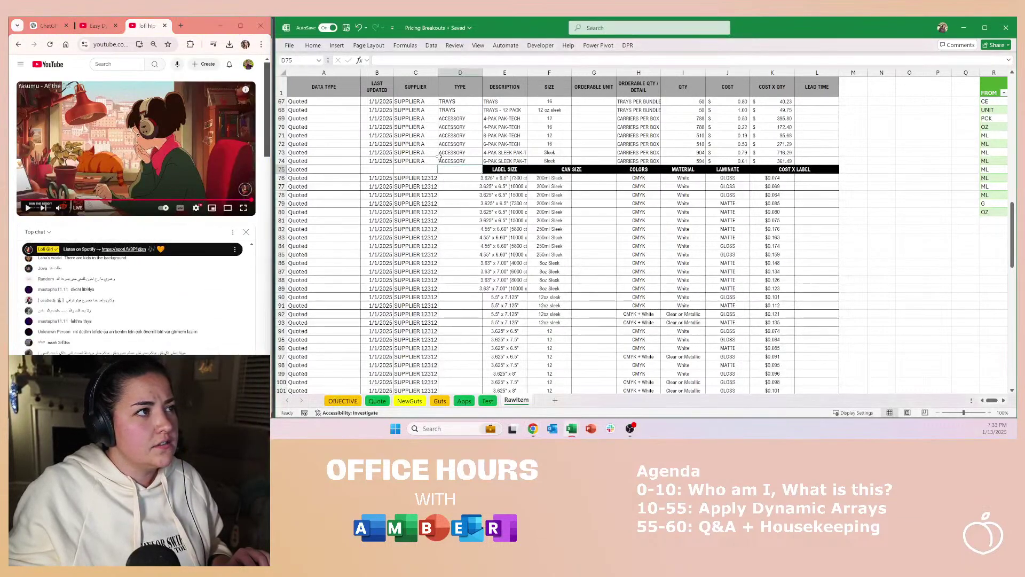
pyautogui.click(434, 186)
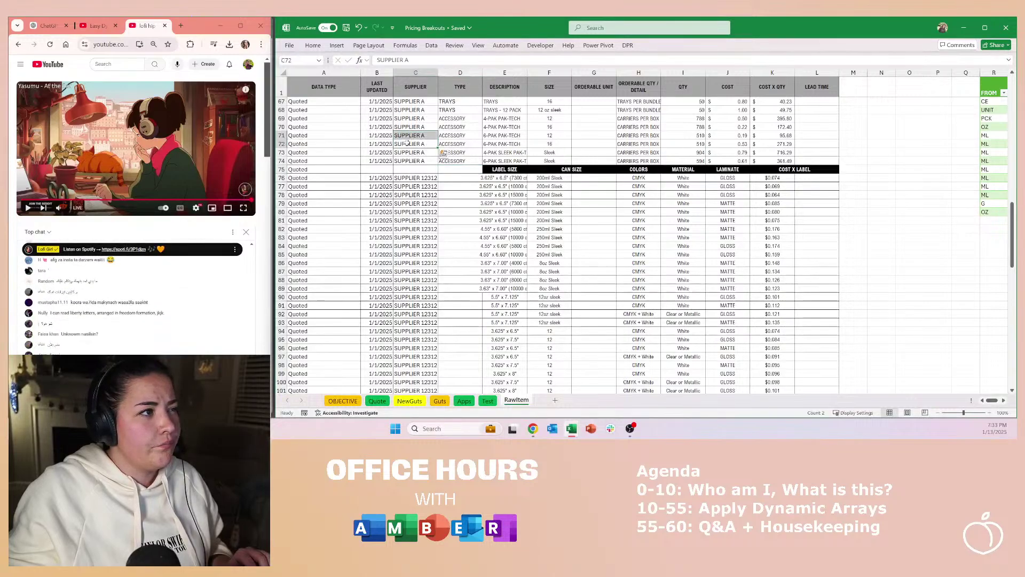
pyautogui.click(458, 177)
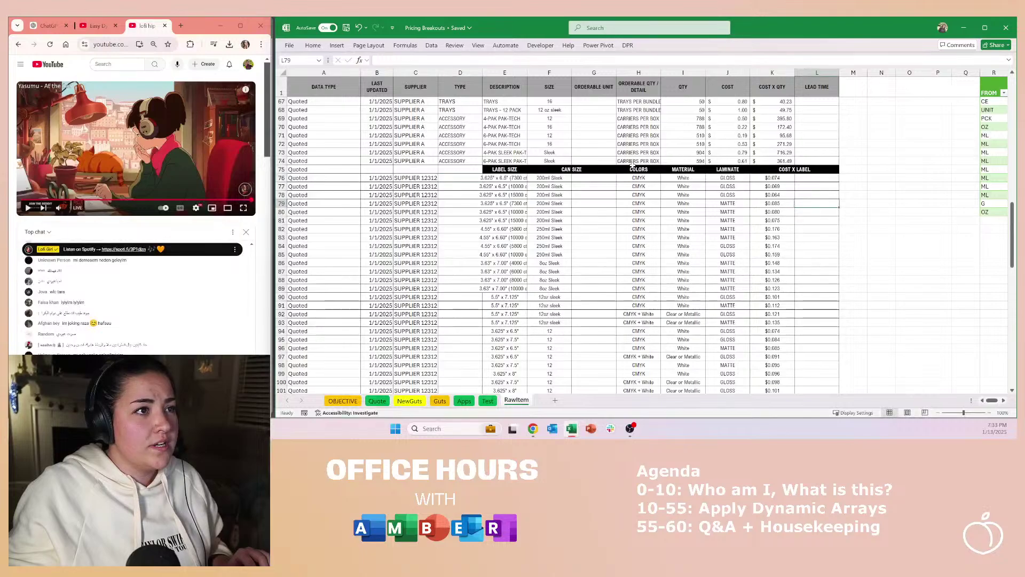
pyautogui.scroll(-20, 524, 186)
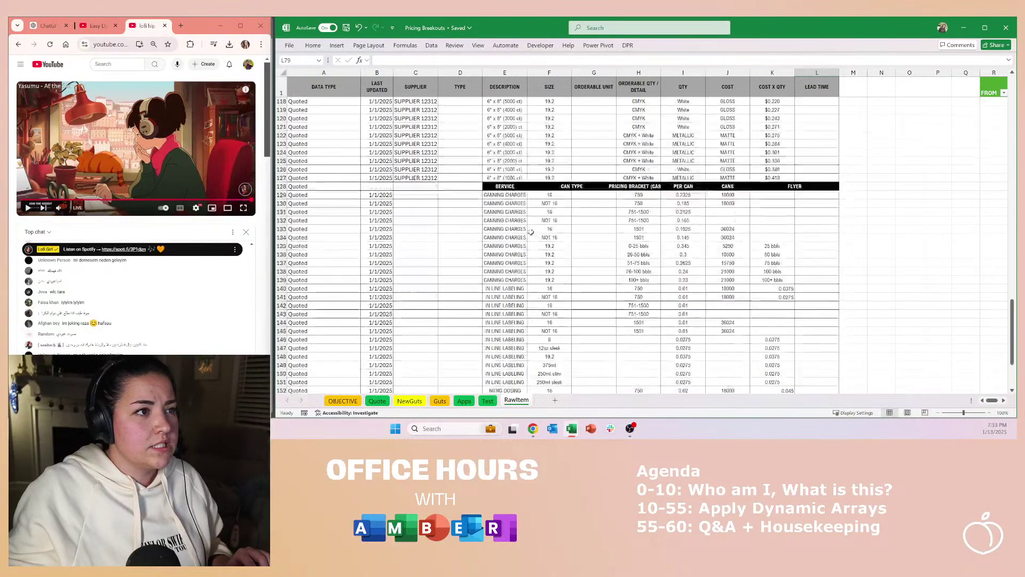
pyautogui.scroll(20, 481, 240)
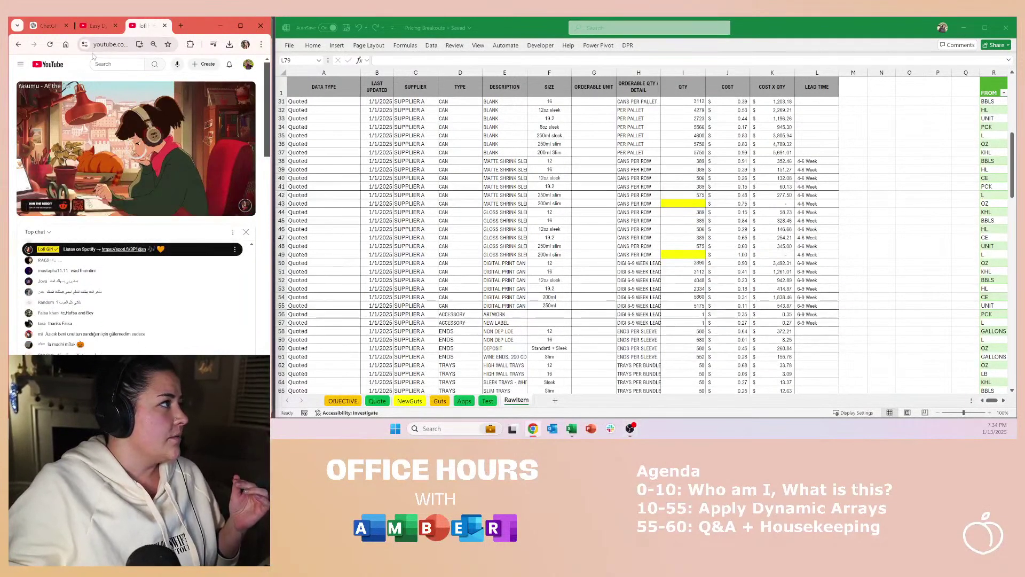
# Step: Bring up the ChatGPT conversation with quoting tool ideas in the browser and narrow the Data Type column A on RawItem
pyautogui.click(59, 26)
pyautogui.click(460, 228)
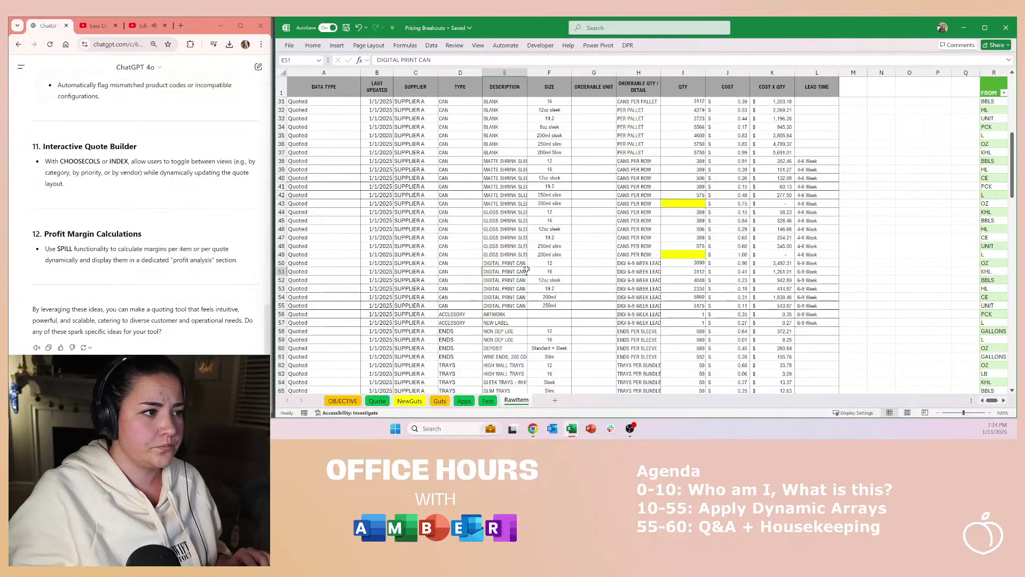
pyautogui.click(549, 331)
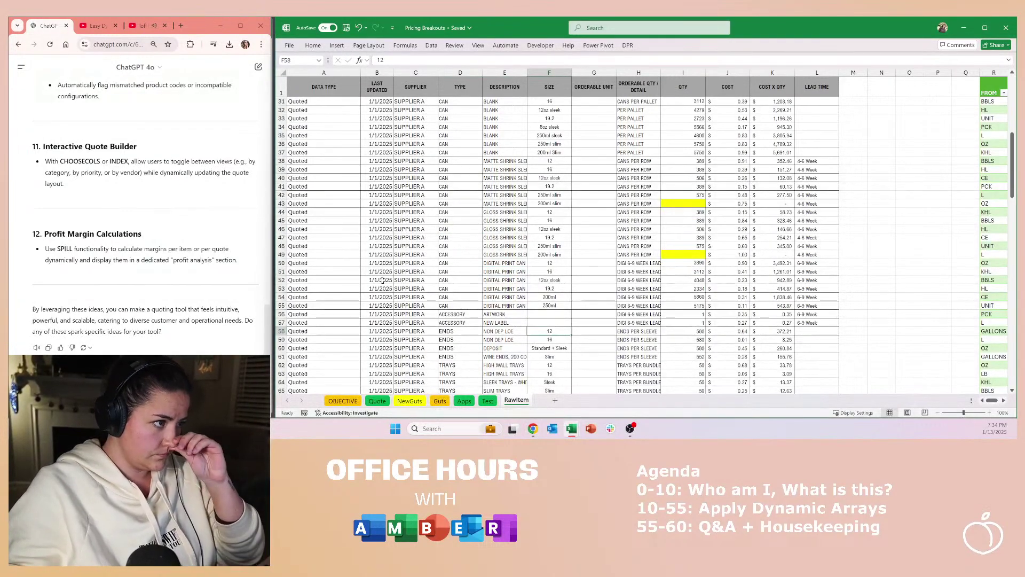
pyautogui.moveTo(361, 73); pyautogui.dragTo(331, 74)
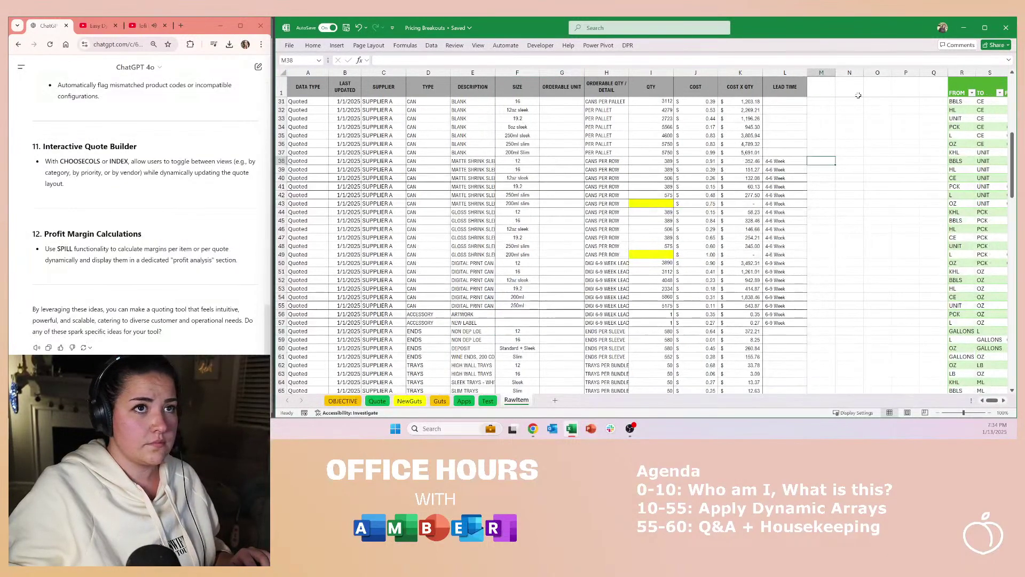
# Step: Insert three blank columns at N:P between the RawItem data and the unit conversion table
pyautogui.moveTo(844, 69); pyautogui.dragTo(908, 72)
pyautogui.rightClick(889, 98)
pyautogui.click(910, 181)
pyautogui.click(851, 155)
pyautogui.scroll(10, 860, 115)
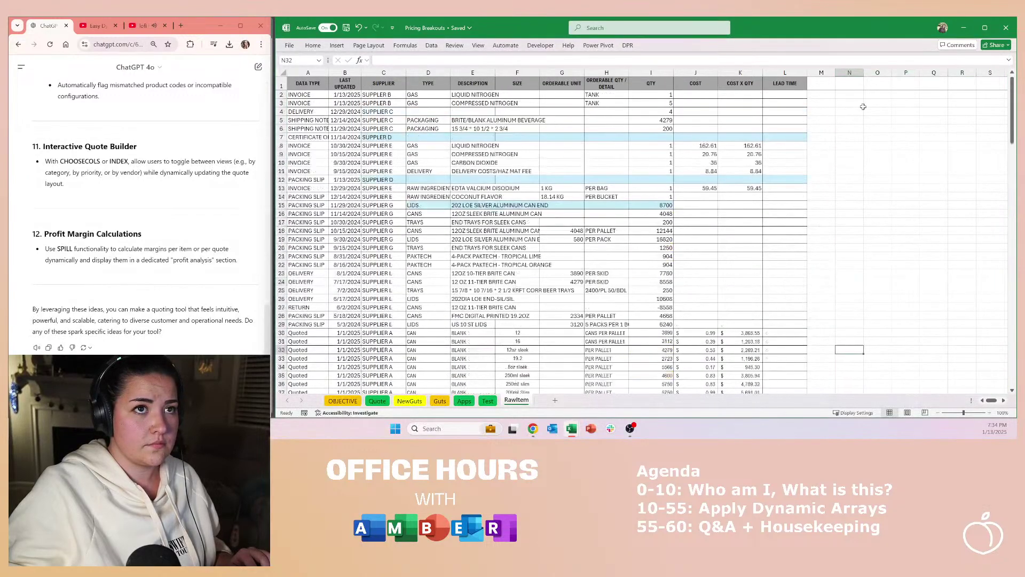
pyautogui.hscroll(3, 877, 166)
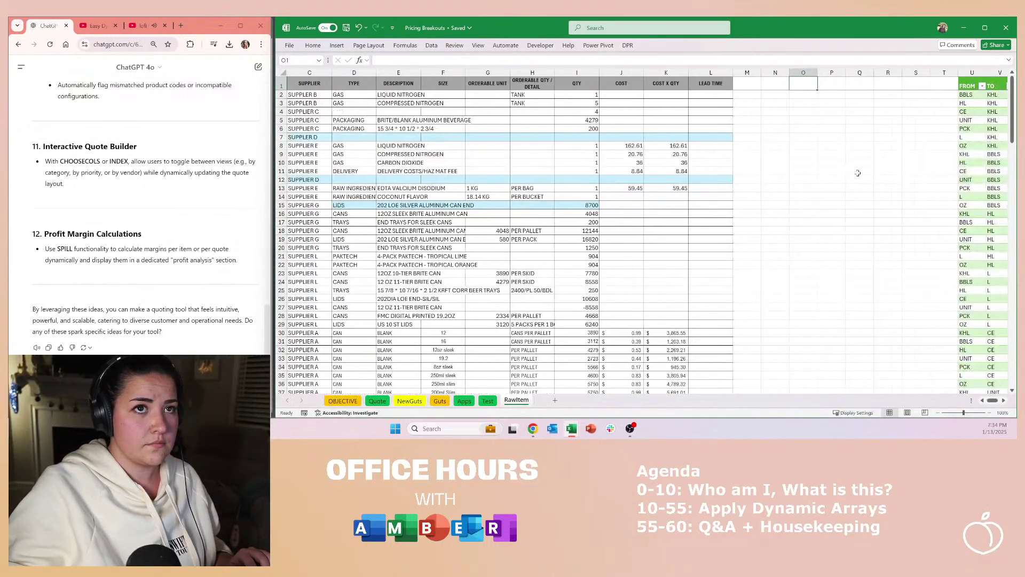
# Step: Insert six more blank columns at N:S to move the unit conversion table further from the RawItem data
pyautogui.moveTo(747, 72); pyautogui.dragTo(901, 95)
pyautogui.rightClick(883, 100)
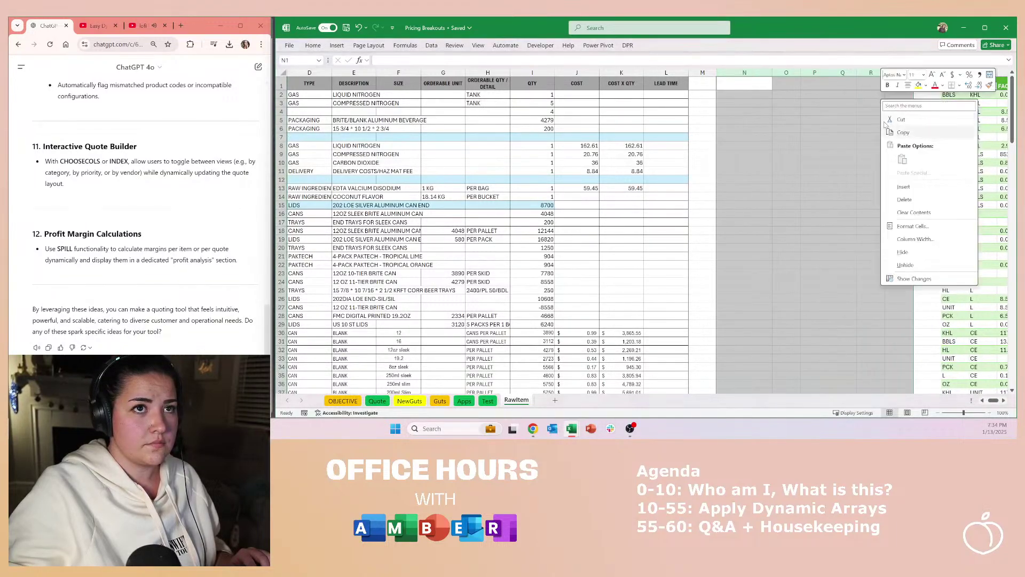
pyautogui.click(904, 186)
pyautogui.click(787, 154)
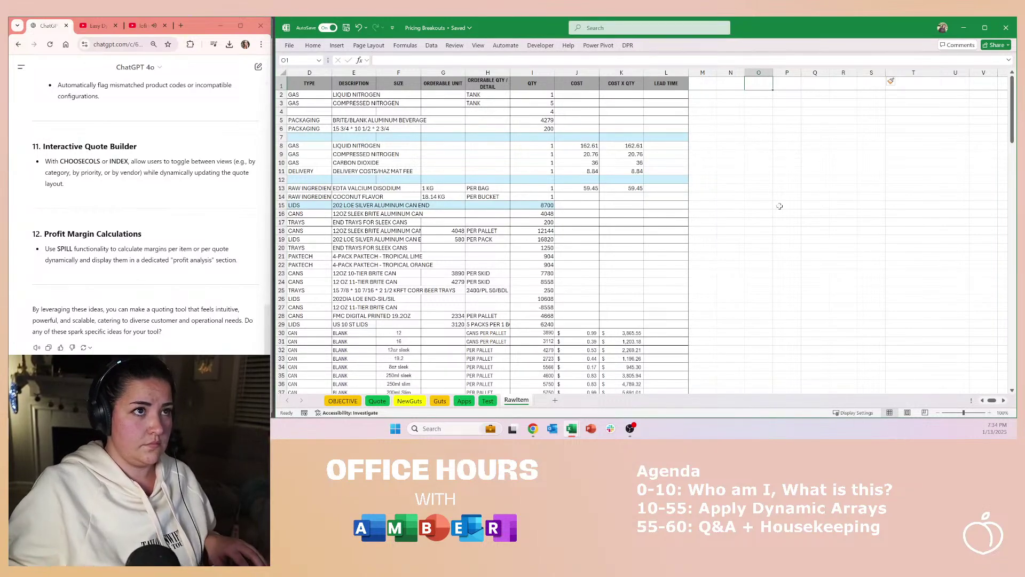
# Step: Copy the RawItem header row from DATA TYPE to LEAD TIME and paste it starting at N1
pyautogui.hotkey('ctrl', 'Left')
pyautogui.hotkey('ctrl', 'shift', 'Left')
pyautogui.hotkey('ctrl', 'c')
pyautogui.press('Right')
pyautogui.press('Right')
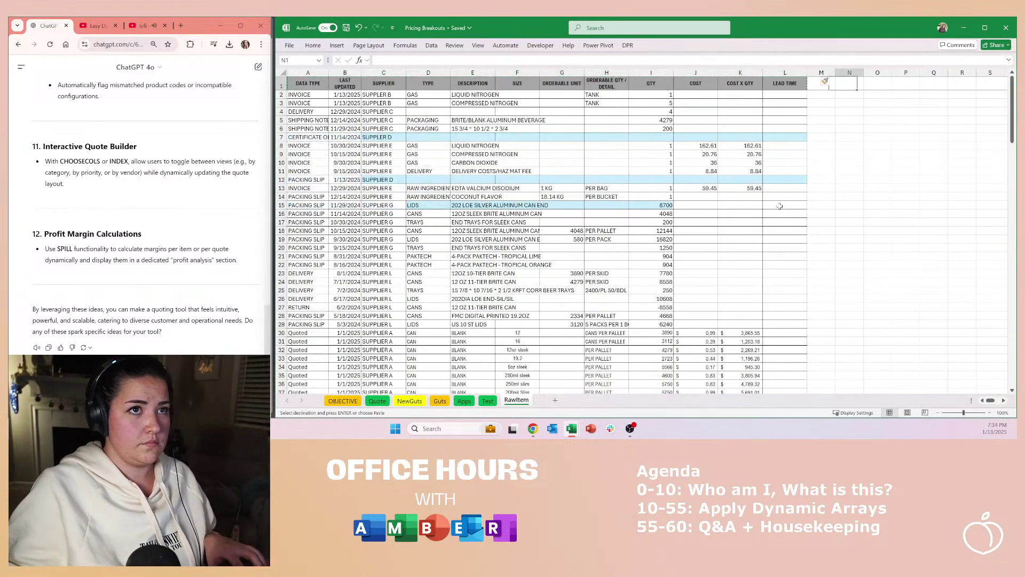
pyautogui.hotkey('ctrl', 'v')
pyautogui.press('Down')
pyautogui.write('=uniq')
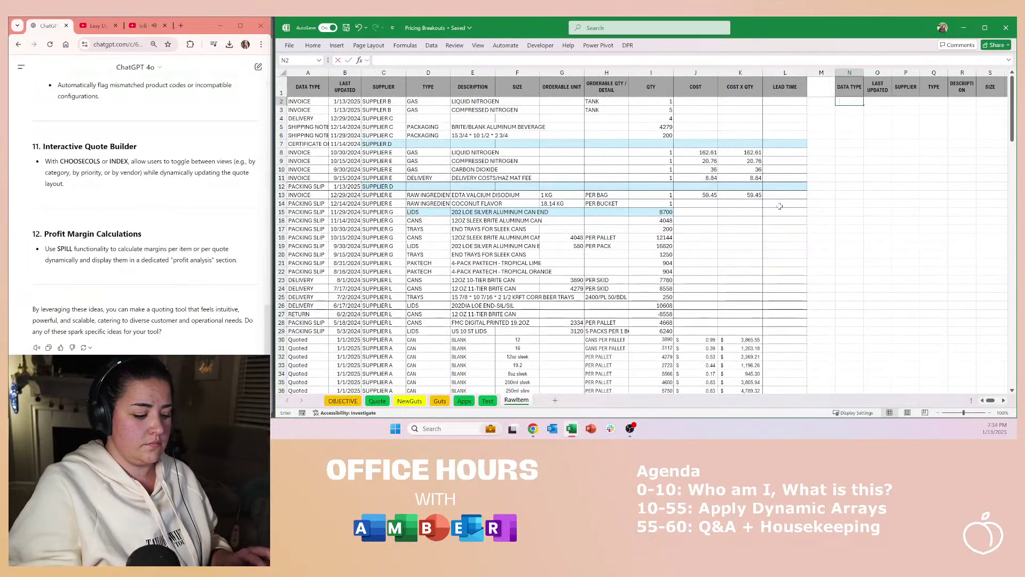
pyautogui.write('e')
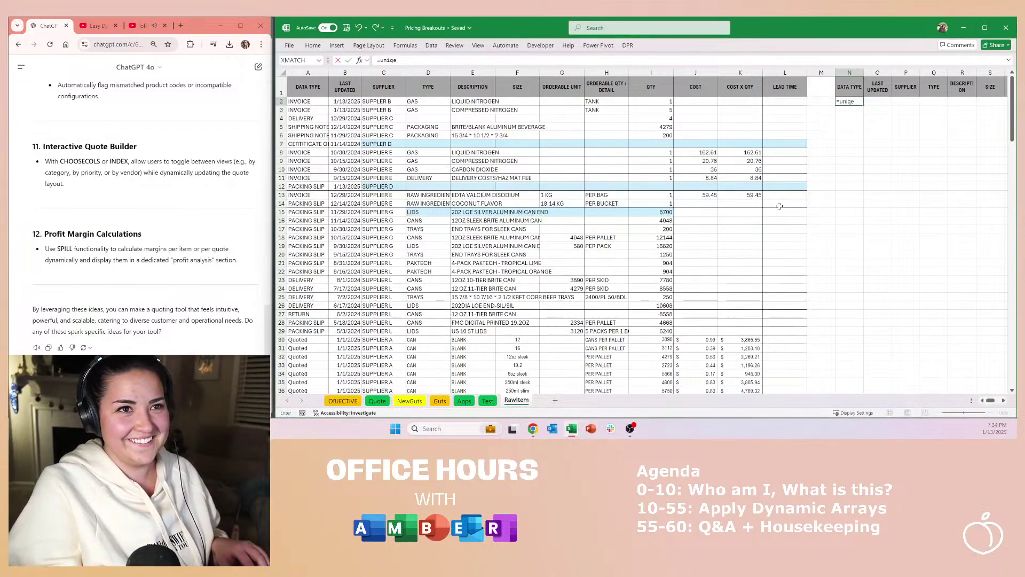
pyautogui.press('BackSpace')
pyautogui.press('BackSpace')
pyautogui.write('que(')
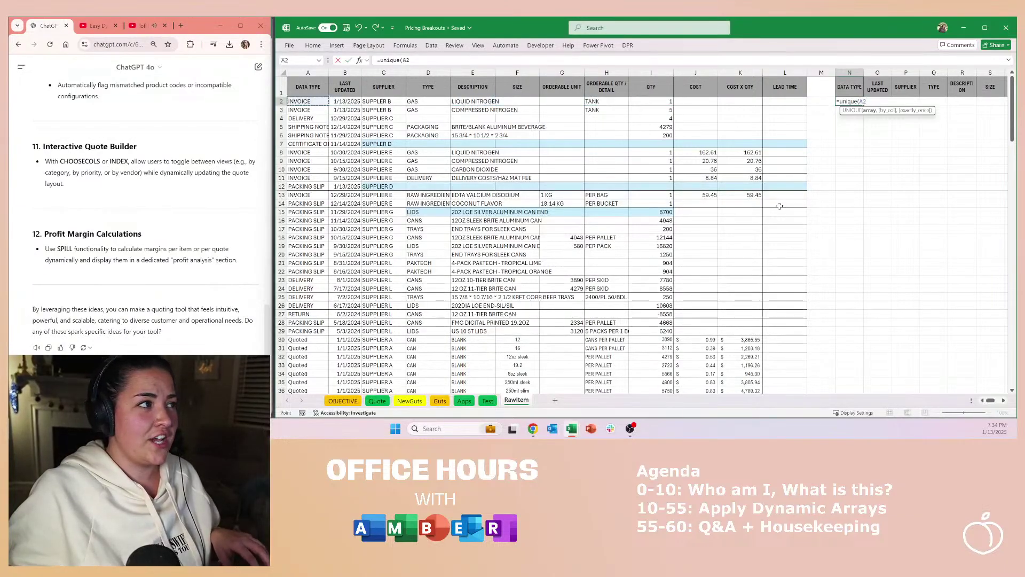
pyautogui.hotkey('ctrl', 'shift', 'Down')
pyautogui.press('Escape')
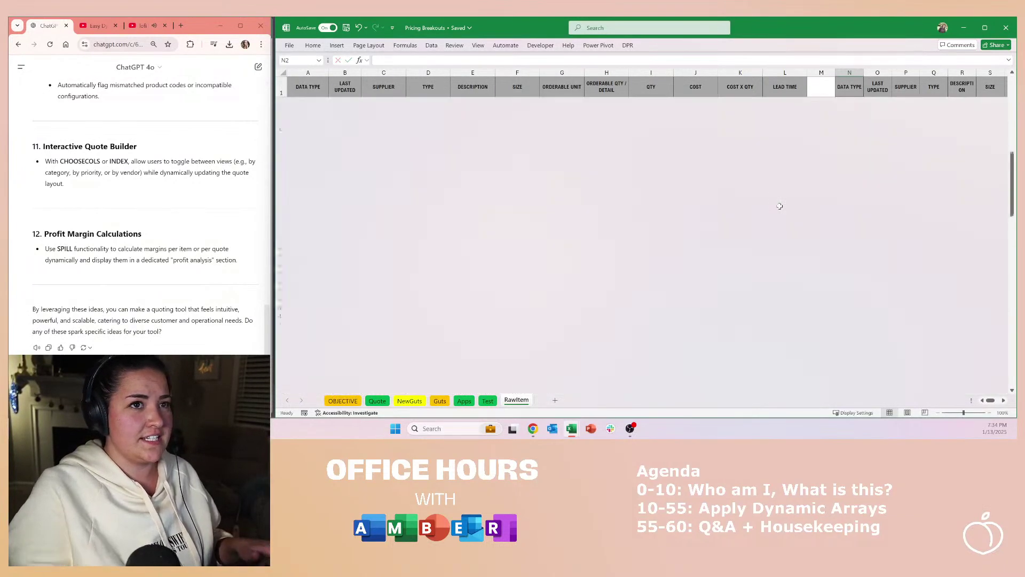
# Step: Convert the RawItem data range A1:L161 into a table with headers
pyautogui.hotkey('ctrl', 'Home')
pyautogui.hotkey('ctrl', 'shift', 'Right')
pyautogui.hotkey('ctrl', 'shift', 'Down')
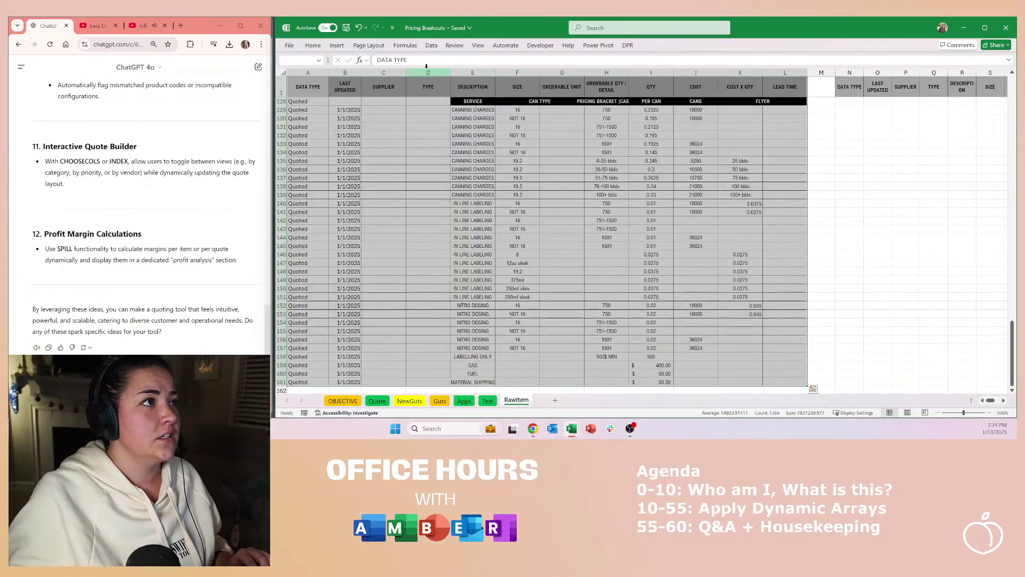
pyautogui.hotkey('ctrl', 't')
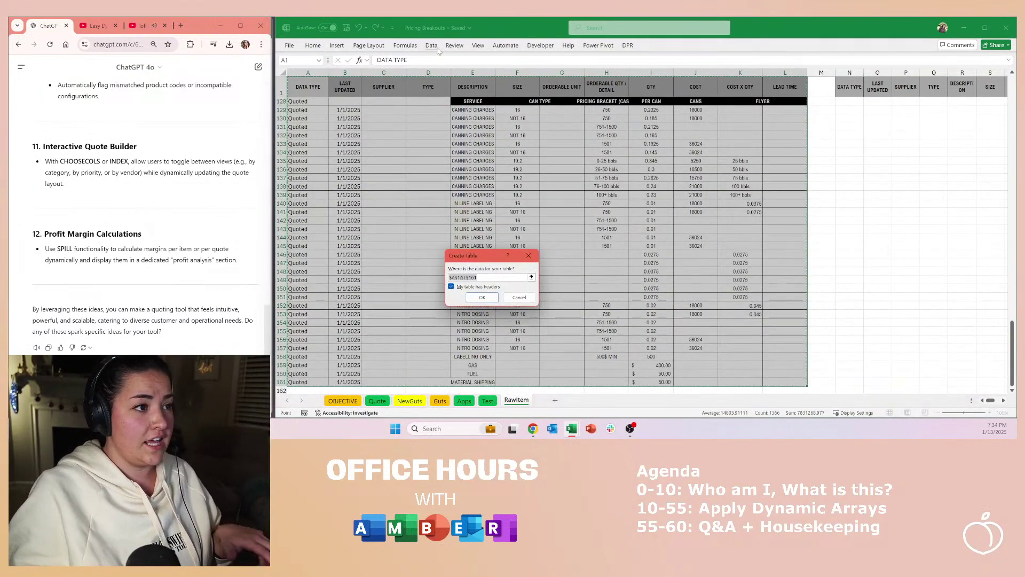
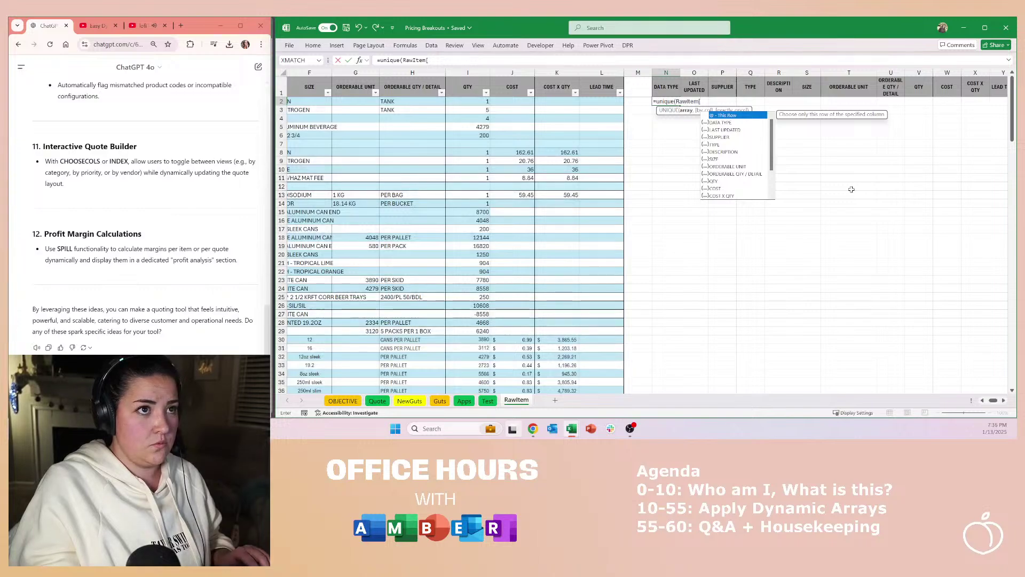
# Step: Enter =UNIQUE(RawItem[DATA TYPE]) in N2 to list the distinct data types
pyautogui.write('datat')
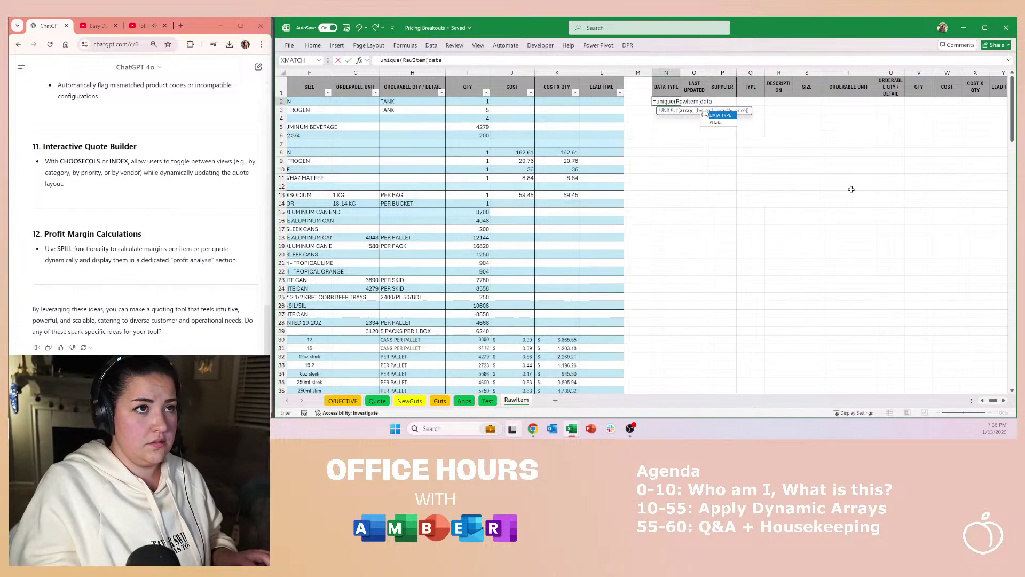
pyautogui.press('BackSpace')
pyautogui.press('BackSpace')
pyautogui.press('Tab')
pyautogui.press('Return')
pyautogui.press('Return')
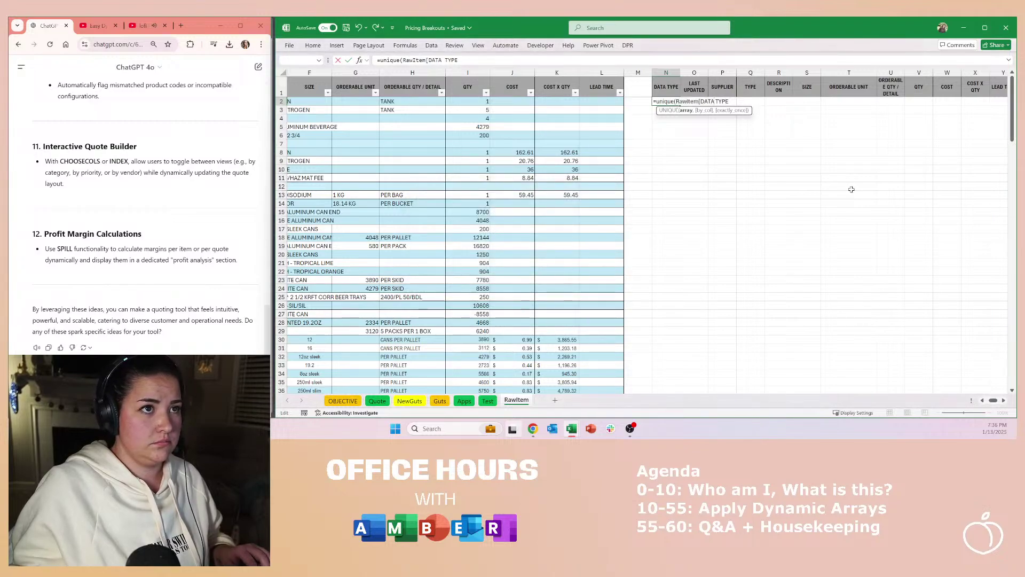
pyautogui.write('],')
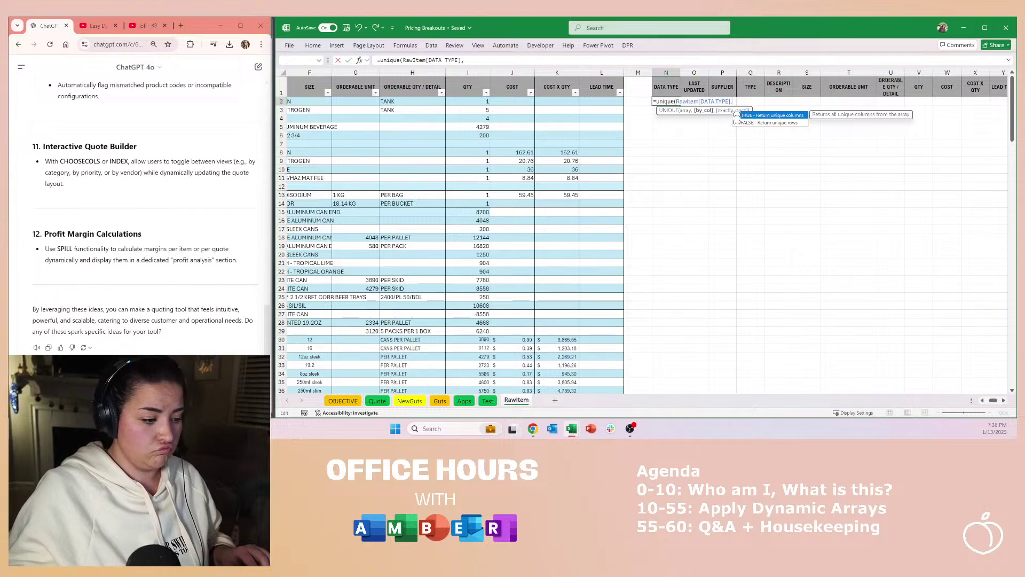
pyautogui.hotkey('alt', 'Tab')
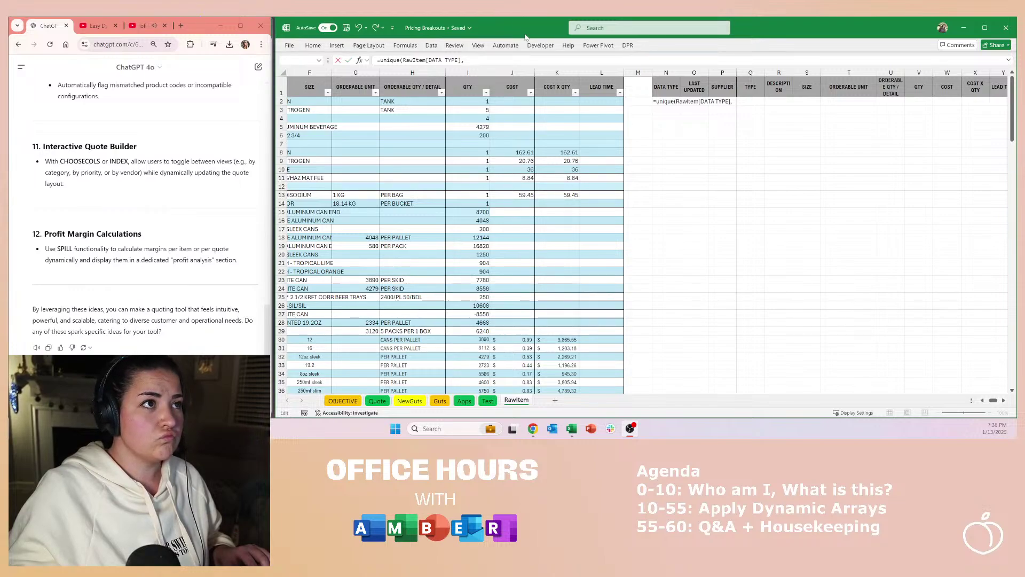
pyautogui.click(529, 66)
pyautogui.click(528, 64)
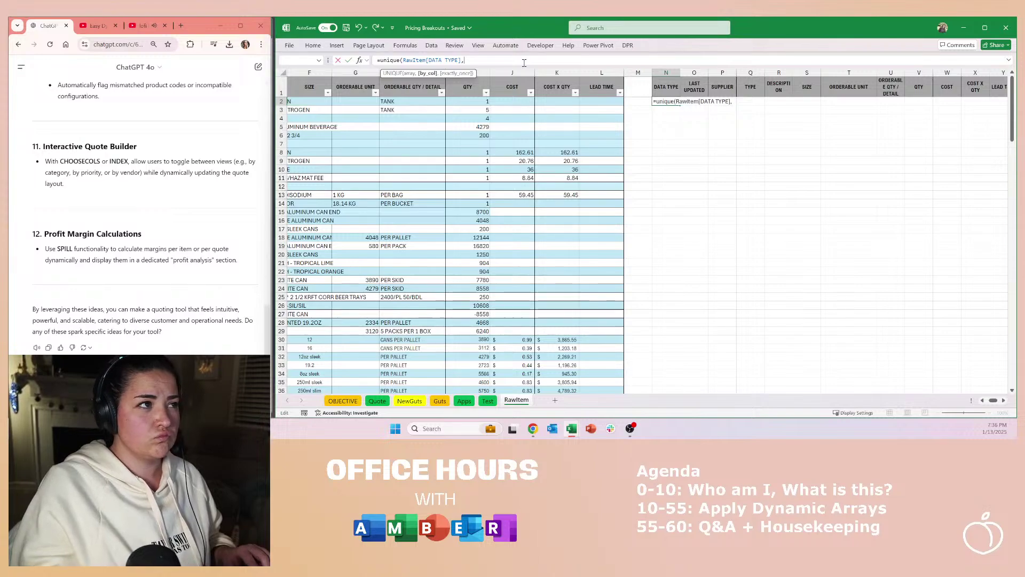
pyautogui.press('BackSpace')
pyautogui.write(')')
pyautogui.press('Return')
pyautogui.press('Up')
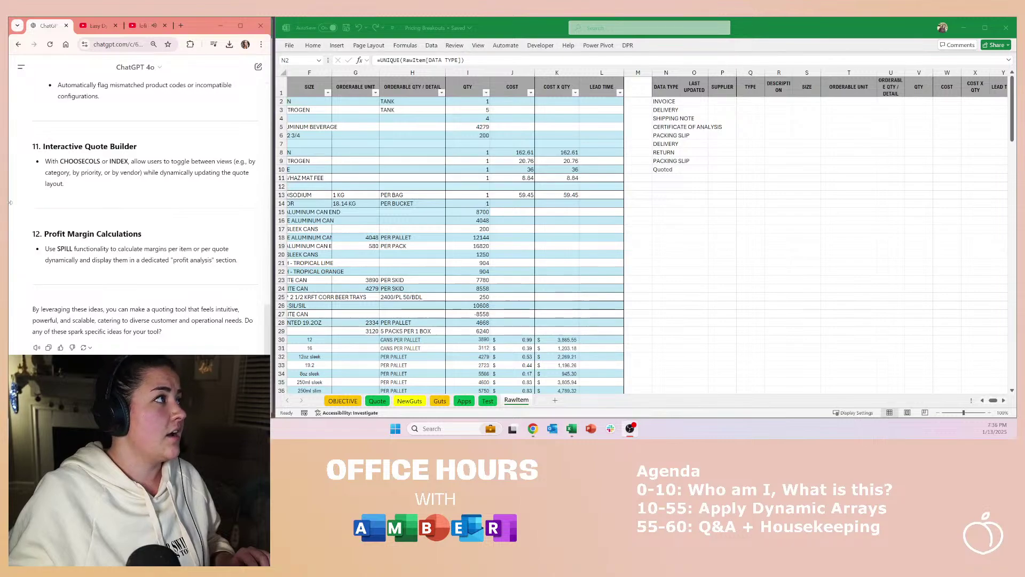
# Step: Copy the UNIQUE formula from N2 and switch to the ChatGPT conversation in the browser
pyautogui.click(181, 25)
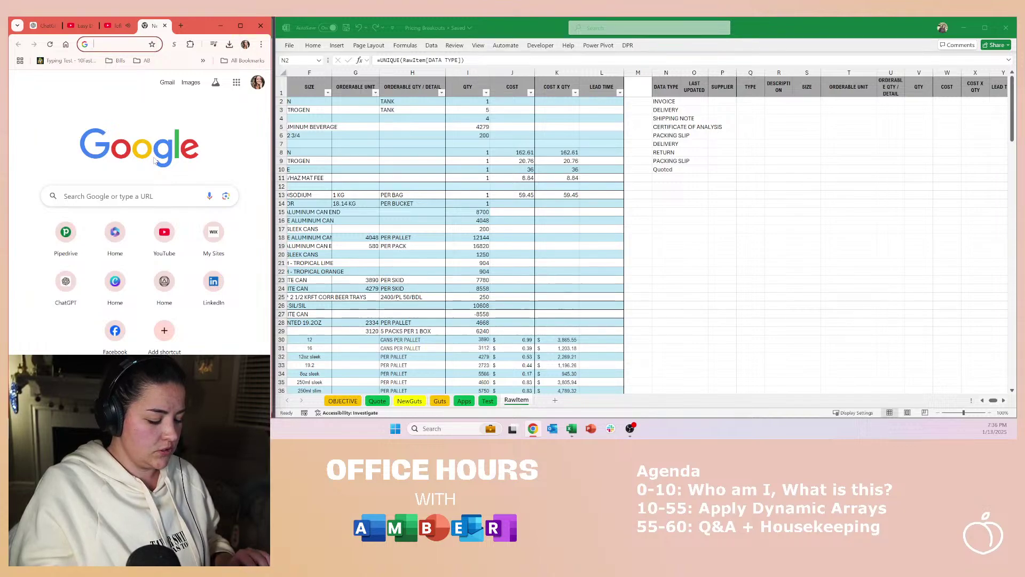
pyautogui.click(43, 26)
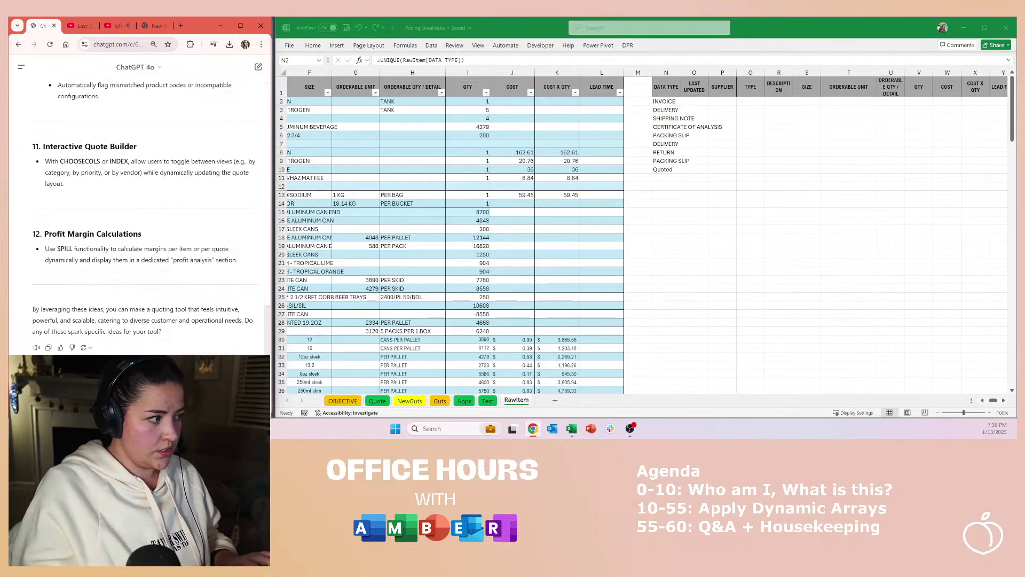
pyautogui.click(468, 60)
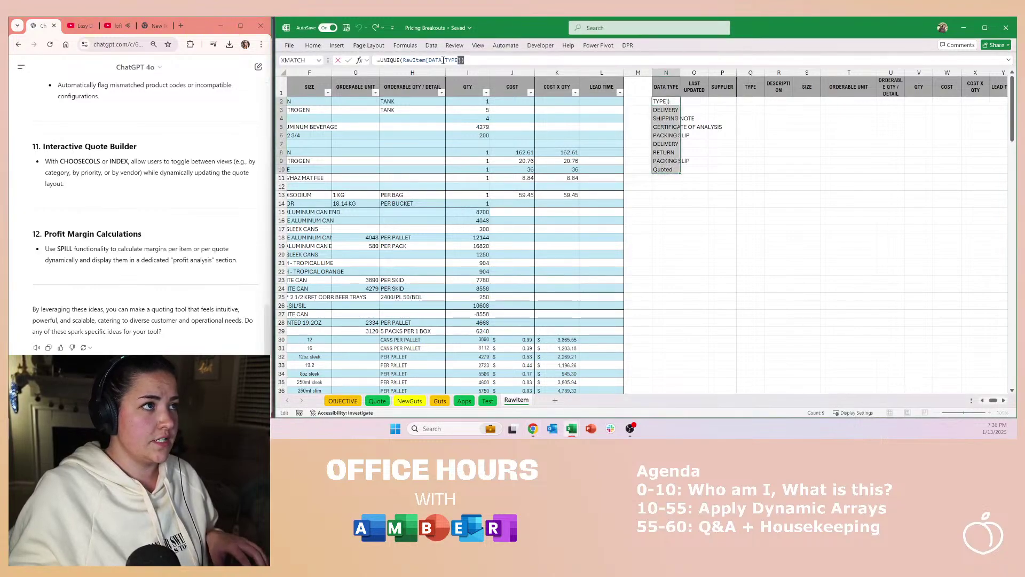
pyautogui.moveTo(444, 60); pyautogui.dragTo(369, 62)
pyautogui.hotkey('ctrl', 'c')
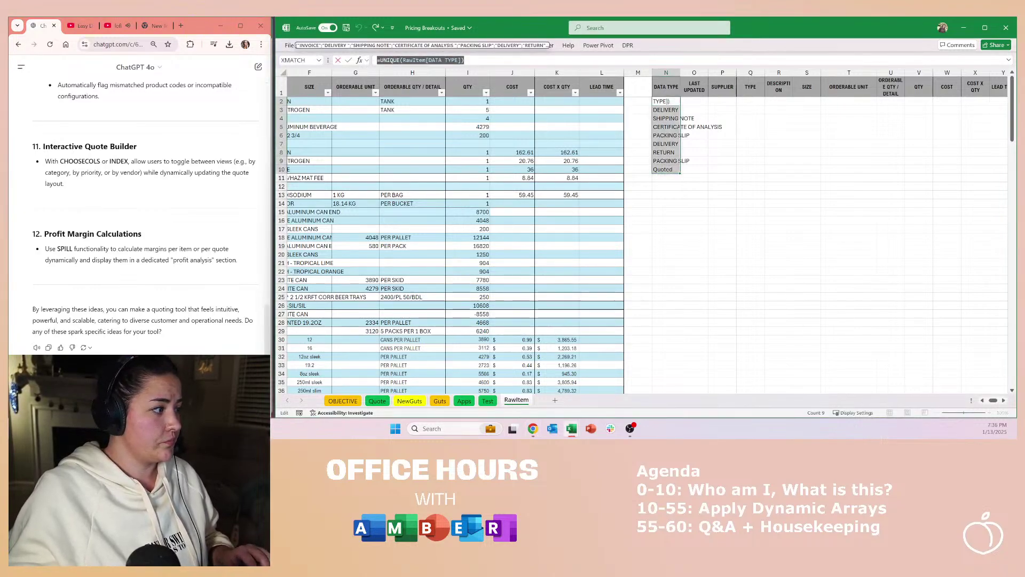
pyautogui.hotkey('alt', 'Tab')
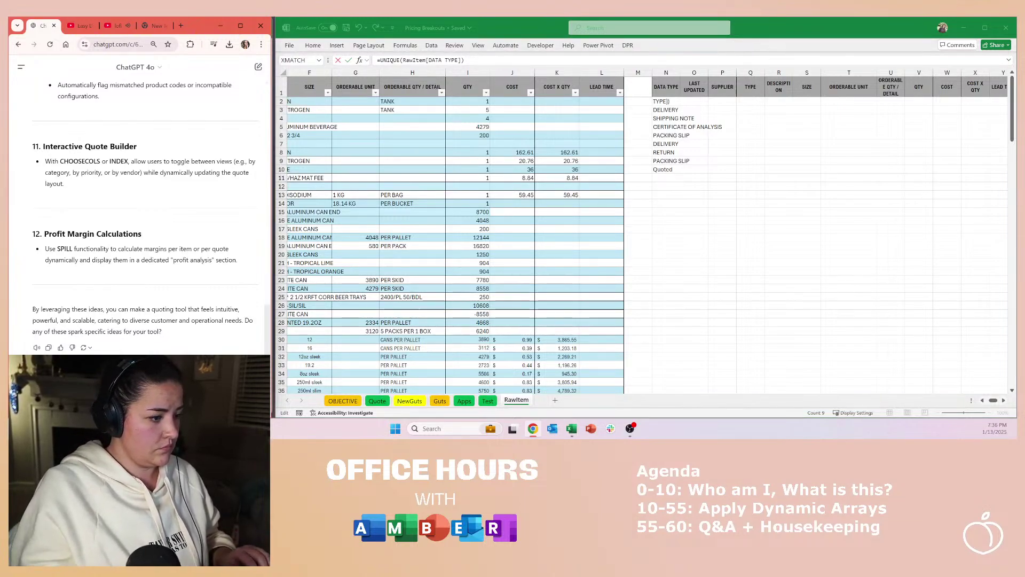
# Step: Start the ChatGPT prompt with "with this function," and resize the browser window so the prompt field fits beside the workbook
pyautogui.doubleClick(199, 18)
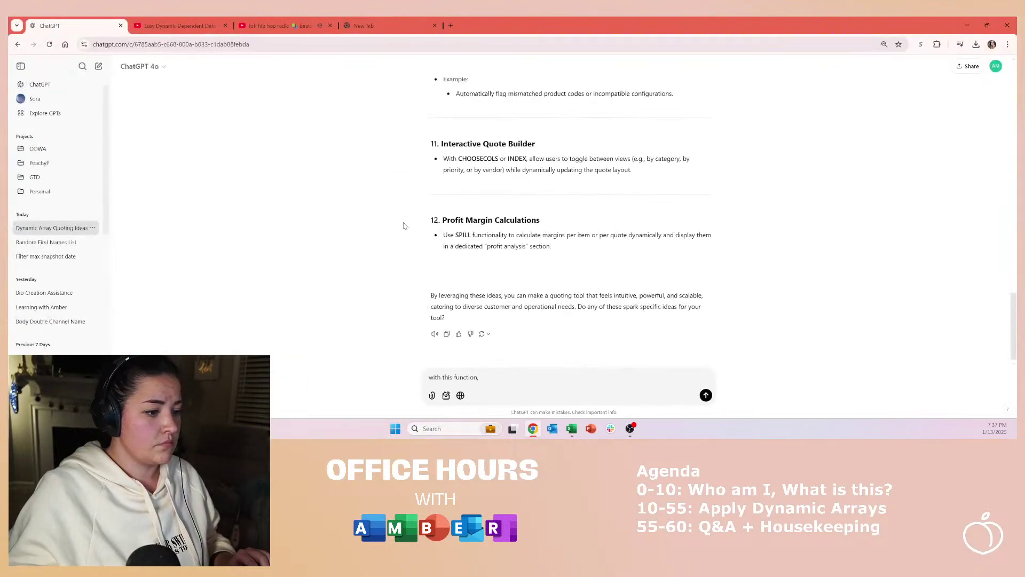
pyautogui.moveTo(483, 21); pyautogui.dragTo(10, 227)
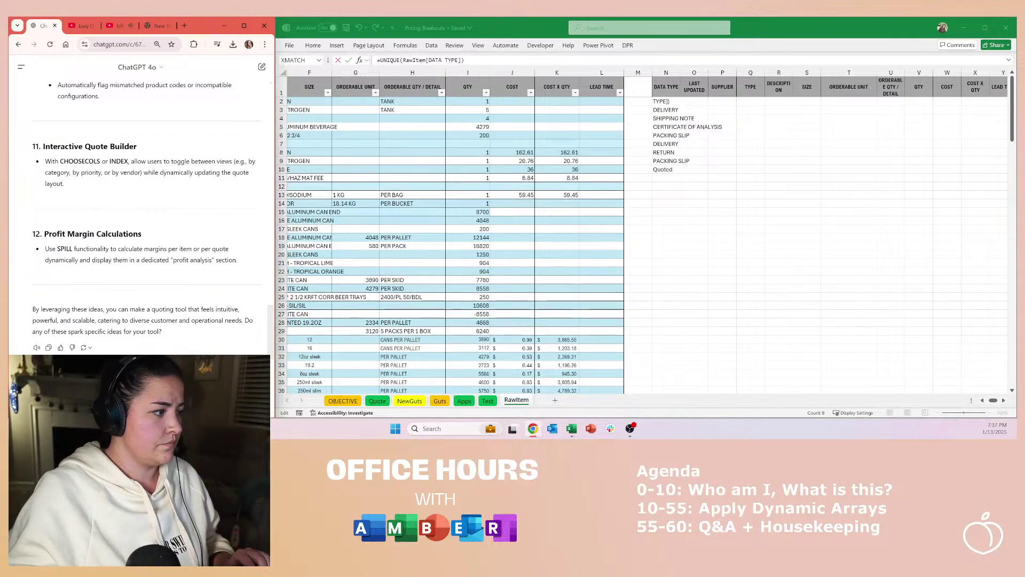
pyautogui.moveTo(170, 417); pyautogui.dragTo(170, 348)
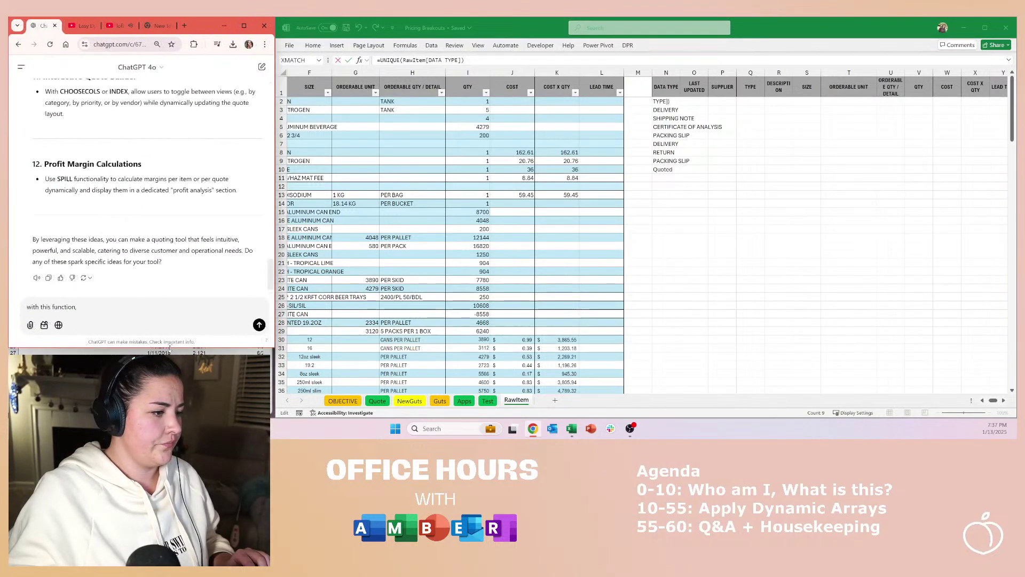
# Step: Ask ChatGPT whether and how the column header in =UNIQUE(RawItem[DATA TYPE]) can be replaced with a variable referencing the header
pyautogui.hotkey('ctrl', 'v')
pyautogui.write(', i wan')
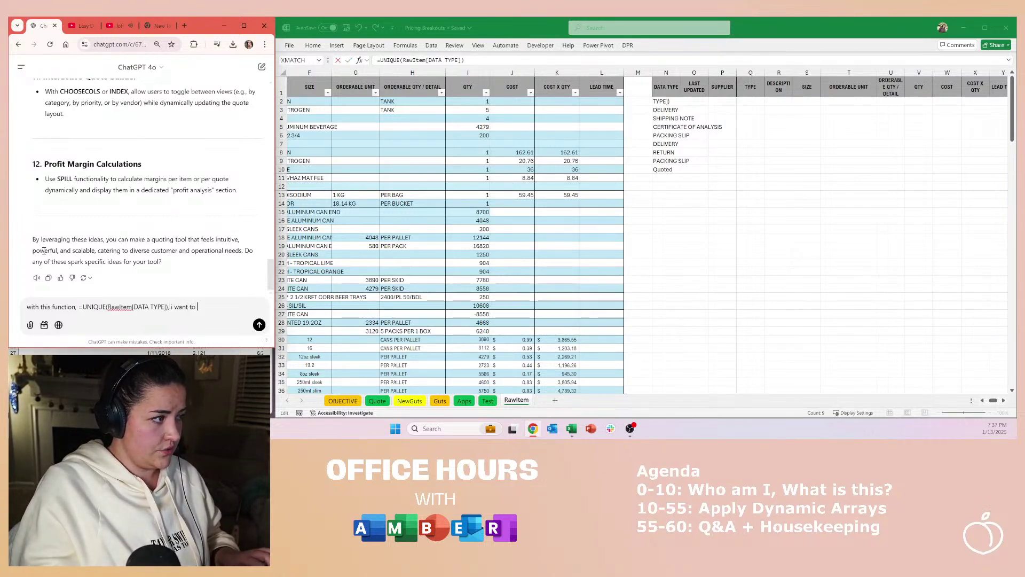
pyautogui.write('t to replace the oclum')
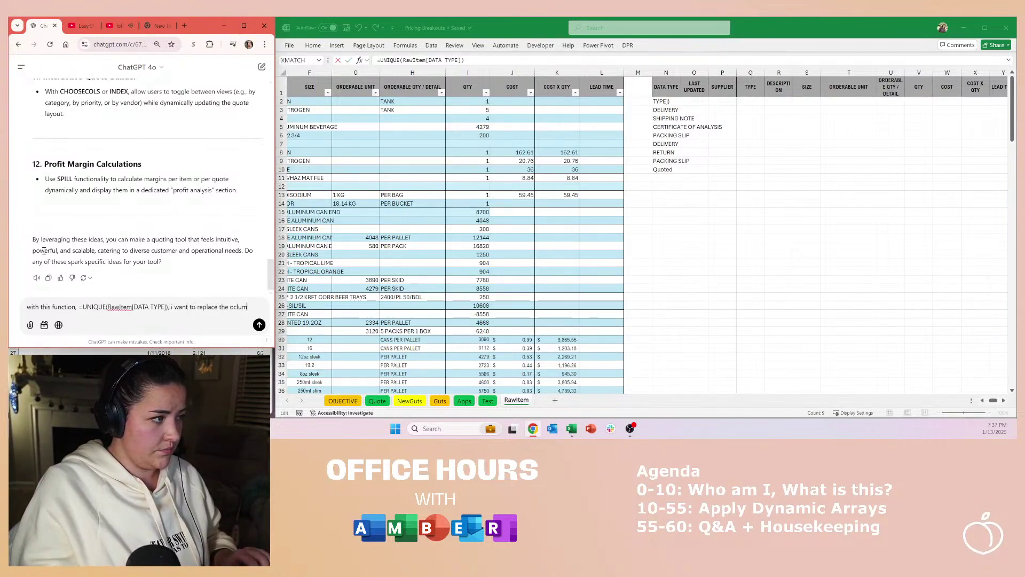
pyautogui.press('BackSpace')
pyautogui.press('BackSpace')
pyautogui.press('BackSpace')
pyautogui.press('BackSpace')
pyautogui.press('BackSpace')
pyautogui.write('column header with a variable')
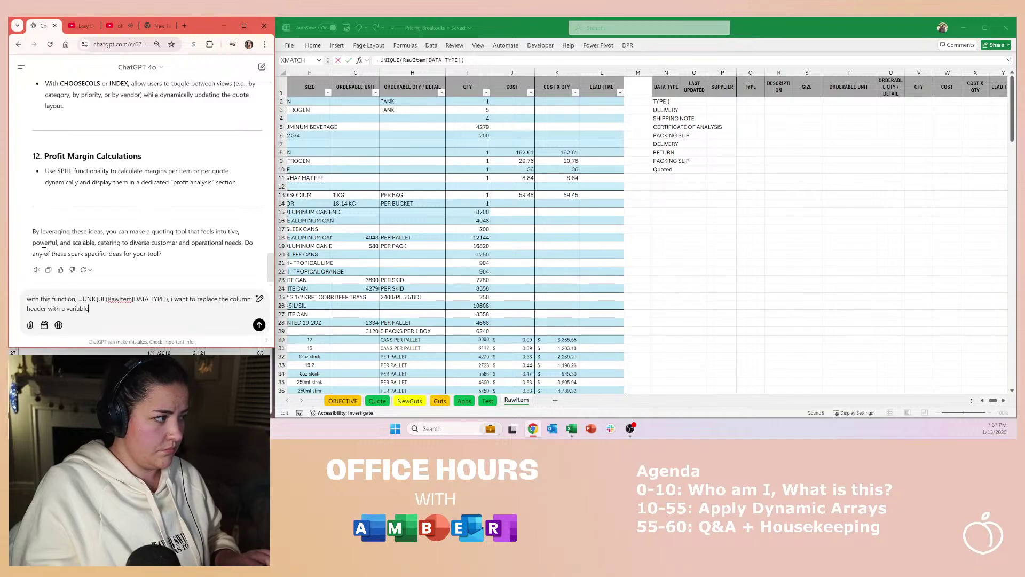
pyautogui.write('lumn header. . .')
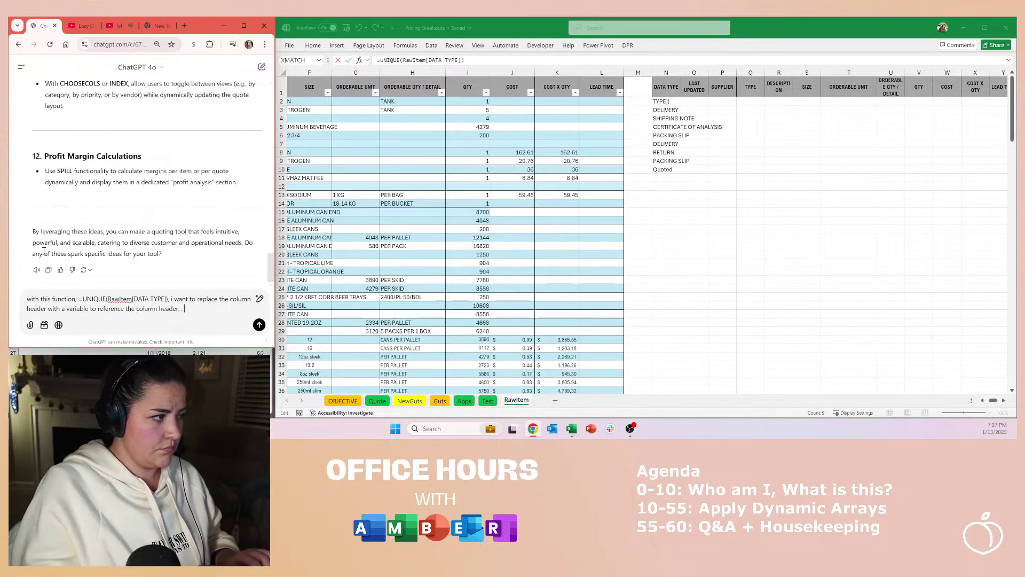
pyautogui.write('at ?')
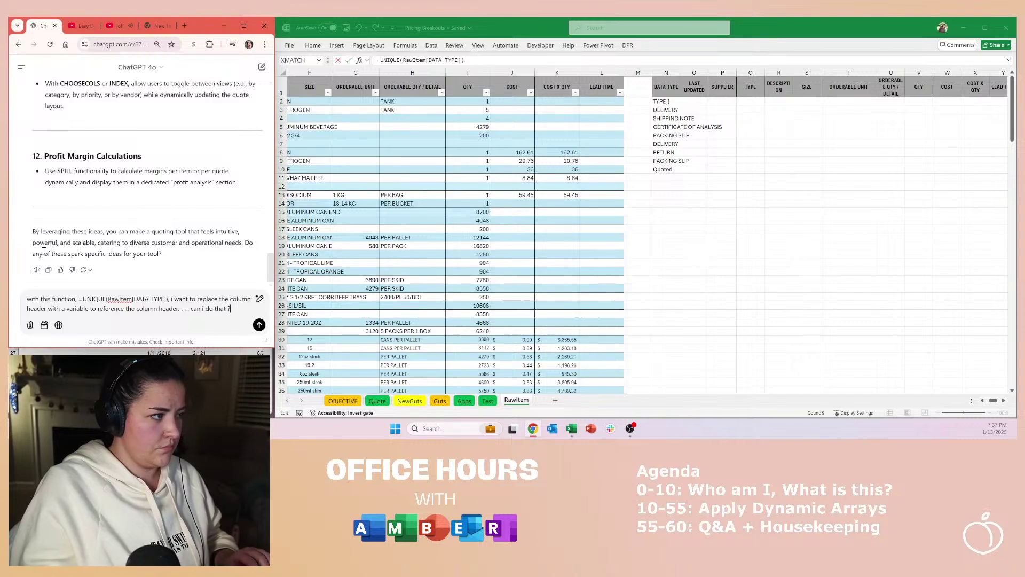
pyautogui.write(' if so how')
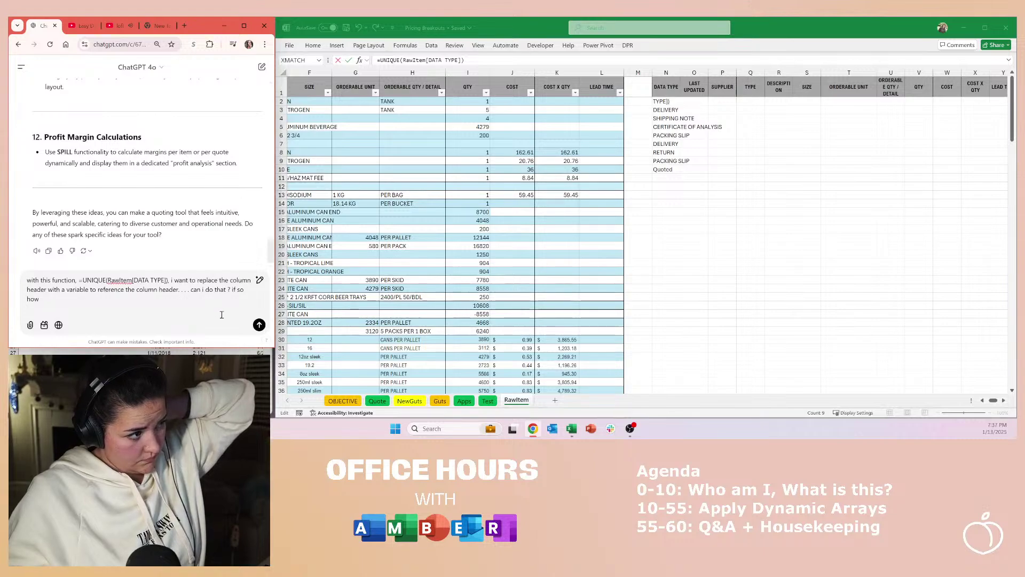
pyautogui.click(259, 325)
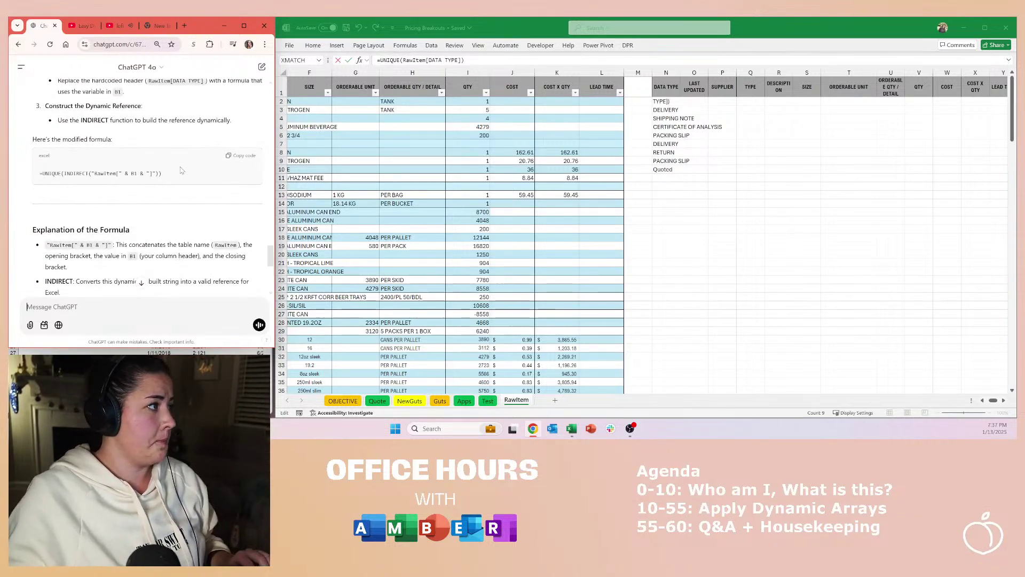
# Step: Copy ChatGPT's modified formula =UNIQUE(INDIRECT("RawItem[" & B1 & "]")) into N12 of the RawItem sheet
pyautogui.moveTo(180, 174); pyautogui.dragTo(54, 175)
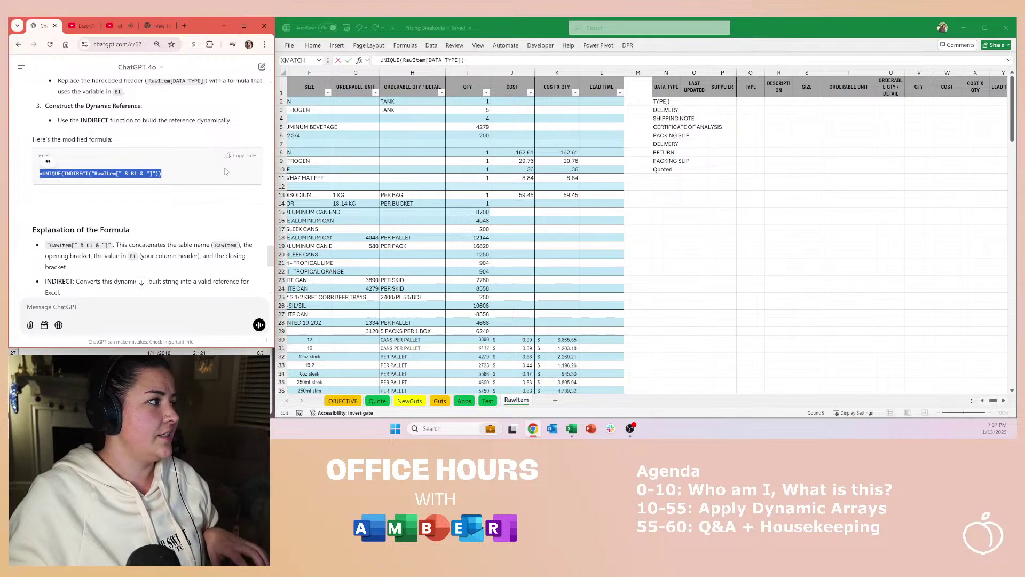
pyautogui.click(721, 201)
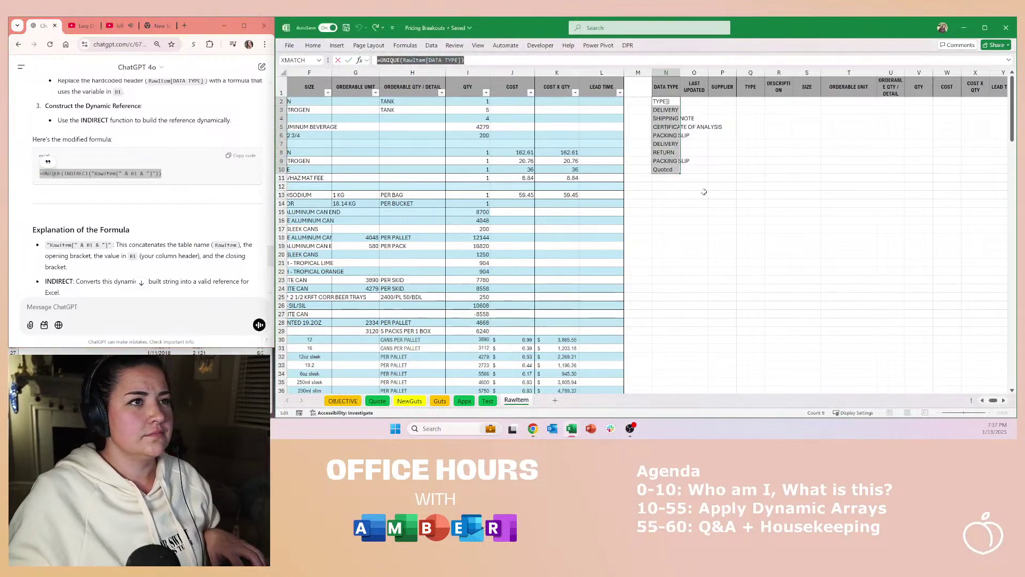
pyautogui.write('=UNIQUE(INDIRECT("RawItem[" & B1 & "]"))')
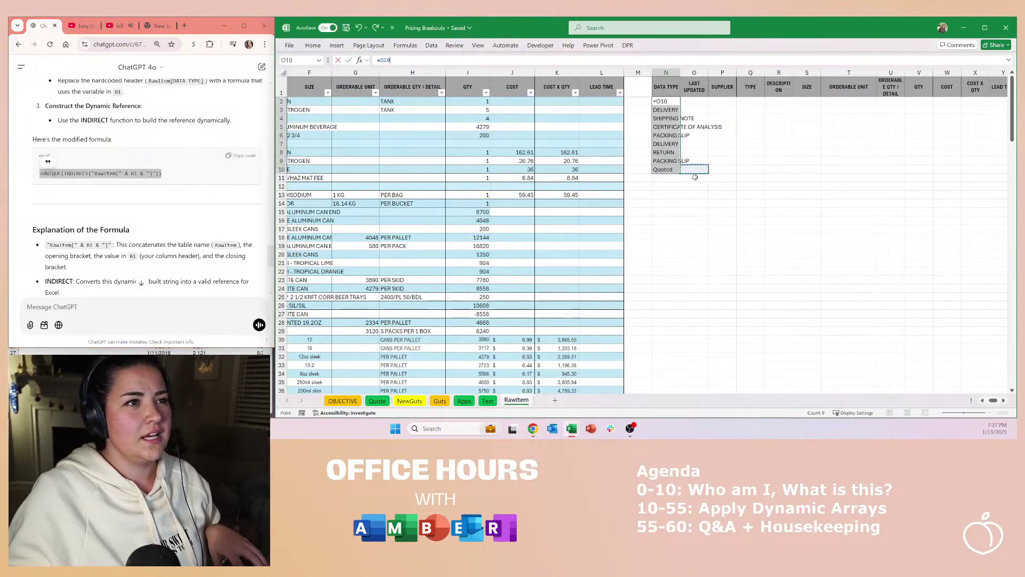
pyautogui.click(669, 186)
pyautogui.write('=UNIQUE(INDIRECT("RawItem[" & B1 & "]"))')
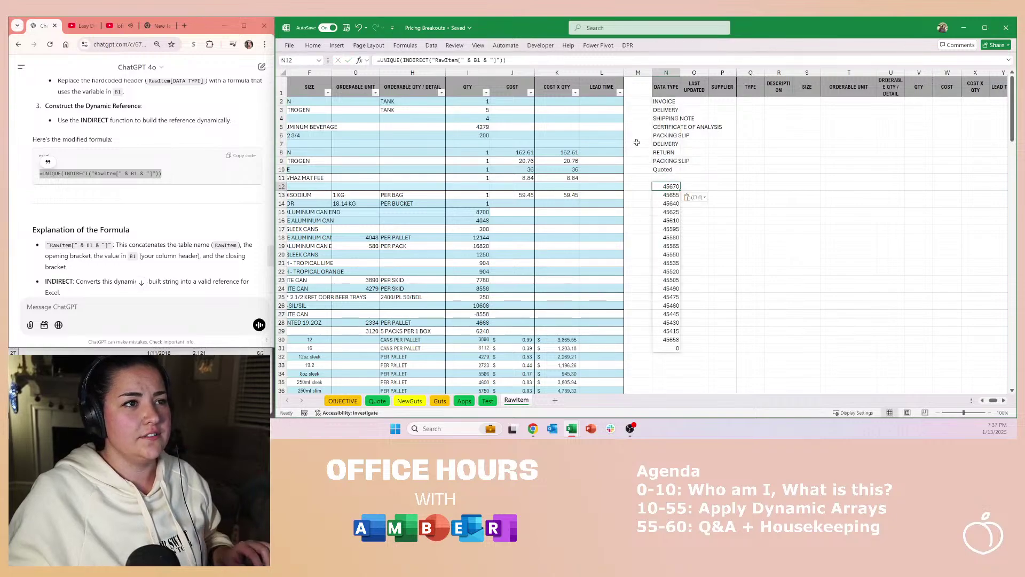
# Step: Change the header reference in N12's formula from B1 to A1, giving =UNIQUE(INDIRECT("RawItem[" & A1& "]"))
pyautogui.click(502, 61)
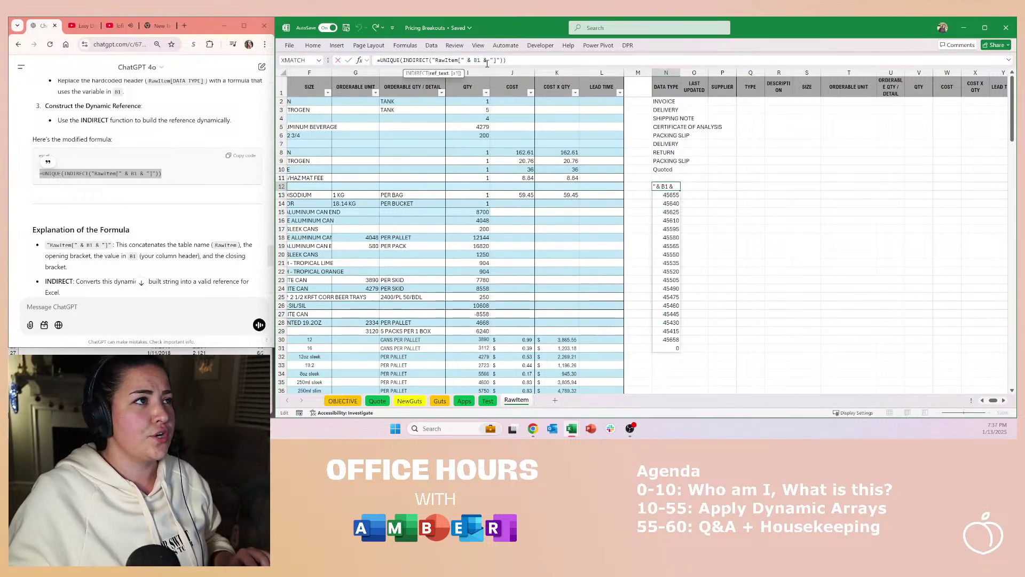
pyautogui.press('BackSpace')
pyautogui.press('BackSpace')
pyautogui.write('A1')
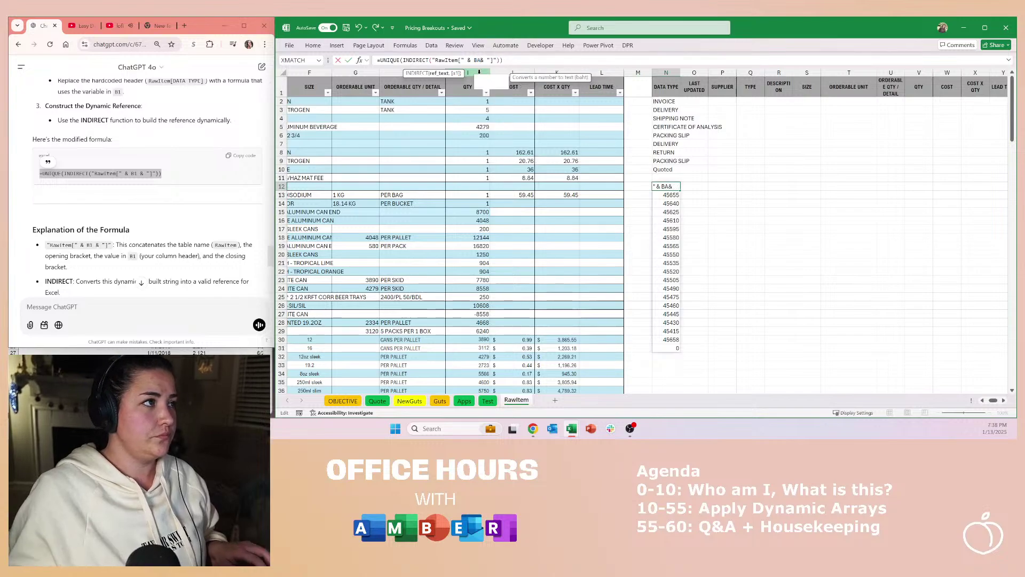
pyautogui.press('BackSpace')
pyautogui.press('BackSpace')
pyautogui.press('BackSpace')
pyautogui.write('A')
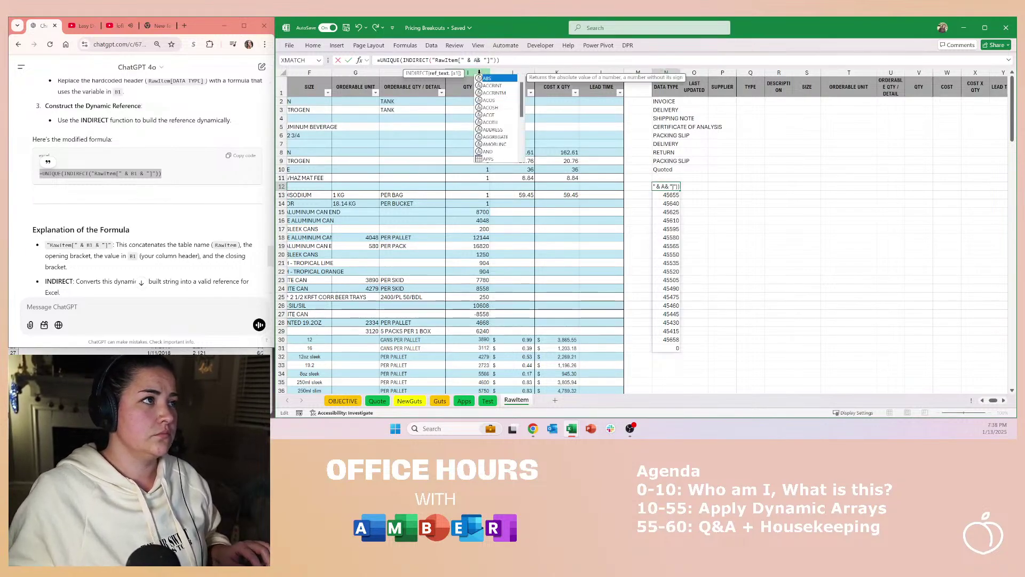
pyautogui.write('1')
pyautogui.press('Return')
pyautogui.press('Up')
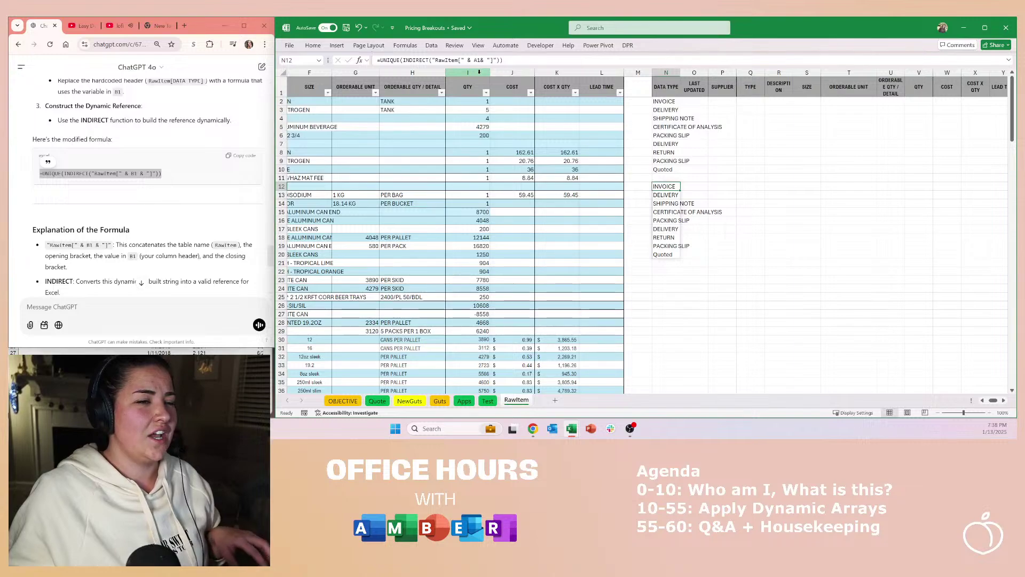
pyautogui.hotkey('ctrl', 'shift', 'Down')
pyautogui.press('Delete')
pyautogui.hotkey('ctrl', 'Up')
pyautogui.hotkey('ctrl', 'Up')
pyautogui.press('Down')
pyautogui.hotkey('ctrl', 'c')
pyautogui.press('Right')
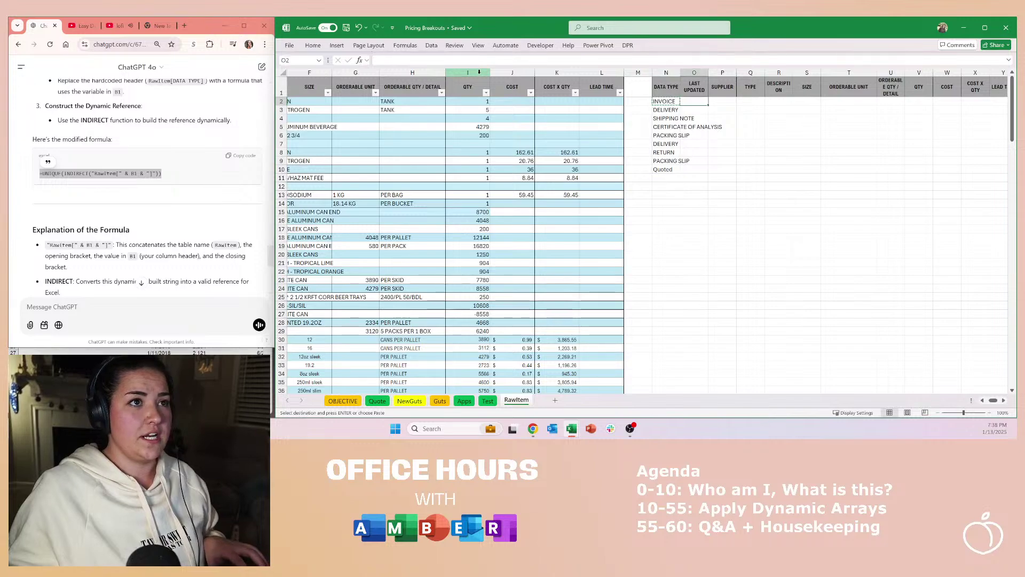
pyautogui.press('Up')
pyautogui.hotkey('ctrl', 'Right')
pyautogui.press('Down')
pyautogui.press('Left')
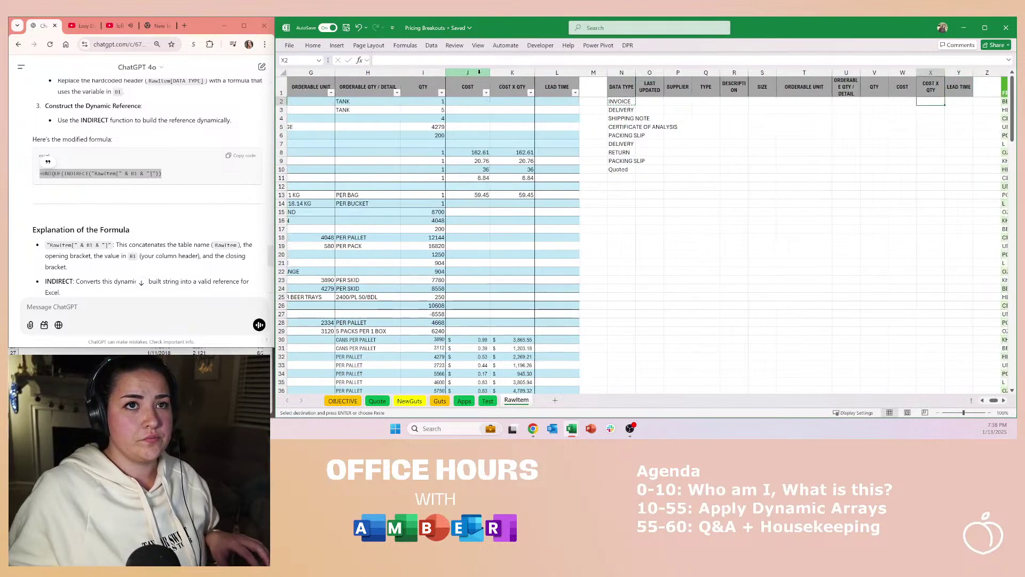
pyautogui.press('Right')
pyautogui.hotkey('ctrl', 'Left')
pyautogui.press('Right')
pyautogui.hotkey('ctrl', 'v')
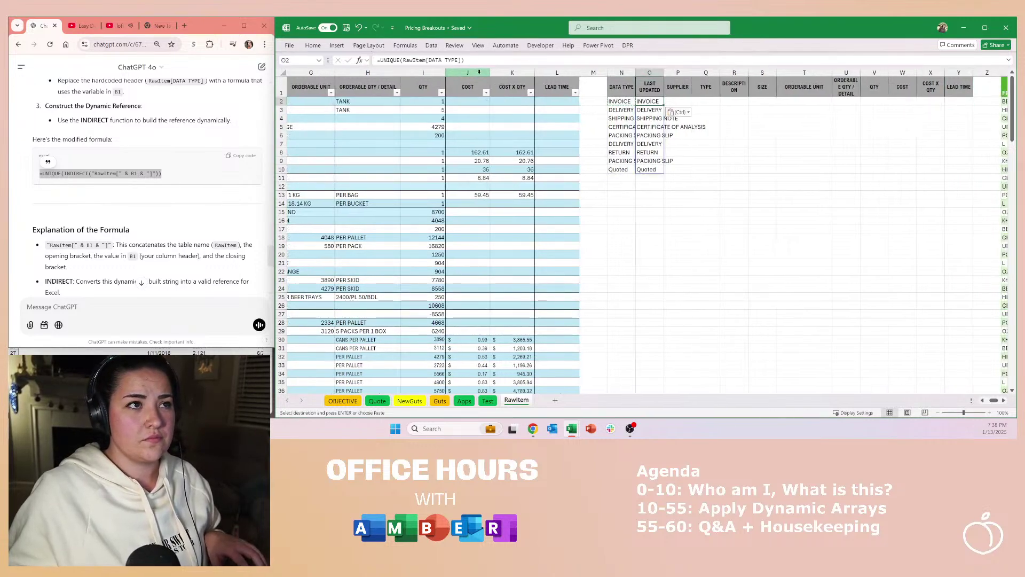
pyautogui.hotkey('ctrl', 'z')
pyautogui.hotkey('ctrl', 'z')
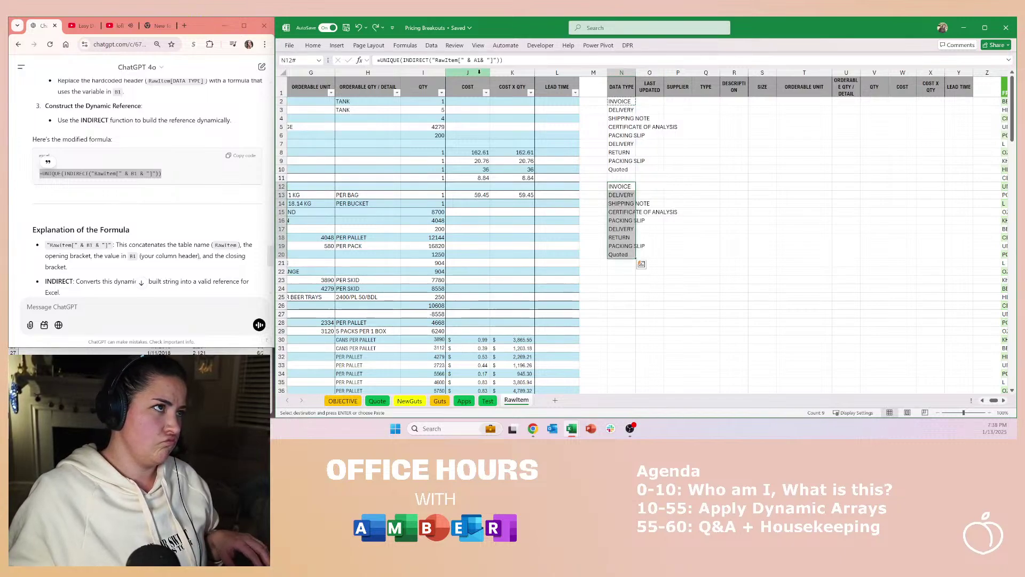
# Step: Move the INDIRECT-based UNIQUE formula from N12 to N2, replacing the hardcoded DATA TYPE formula
pyautogui.press('Up')
pyautogui.press('Up')
pyautogui.hotkey('ctrl', 'Up')
pyautogui.press('Down')
pyautogui.hotkey('ctrl', 'v')
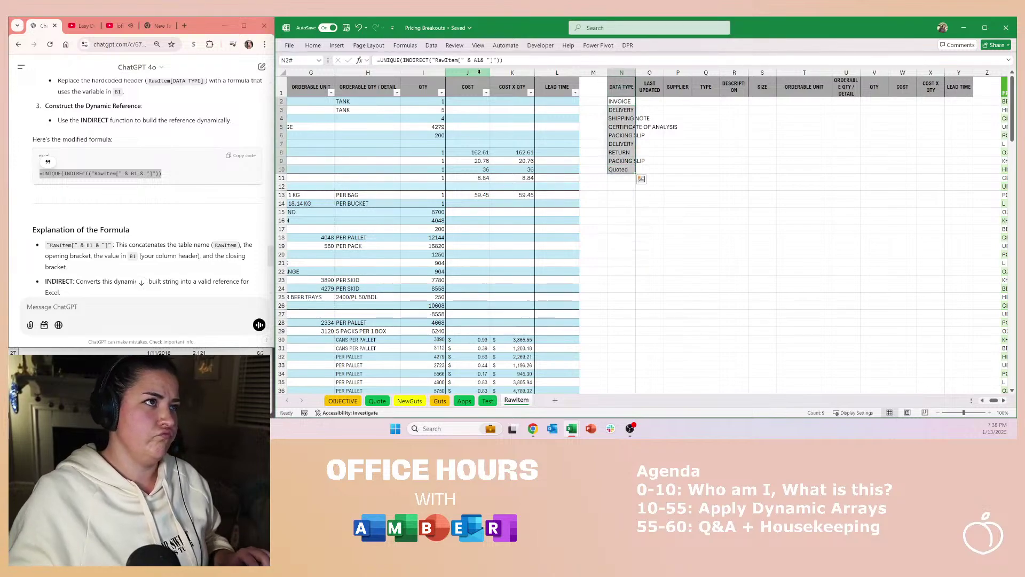
pyautogui.click(481, 59)
pyautogui.press('Escape')
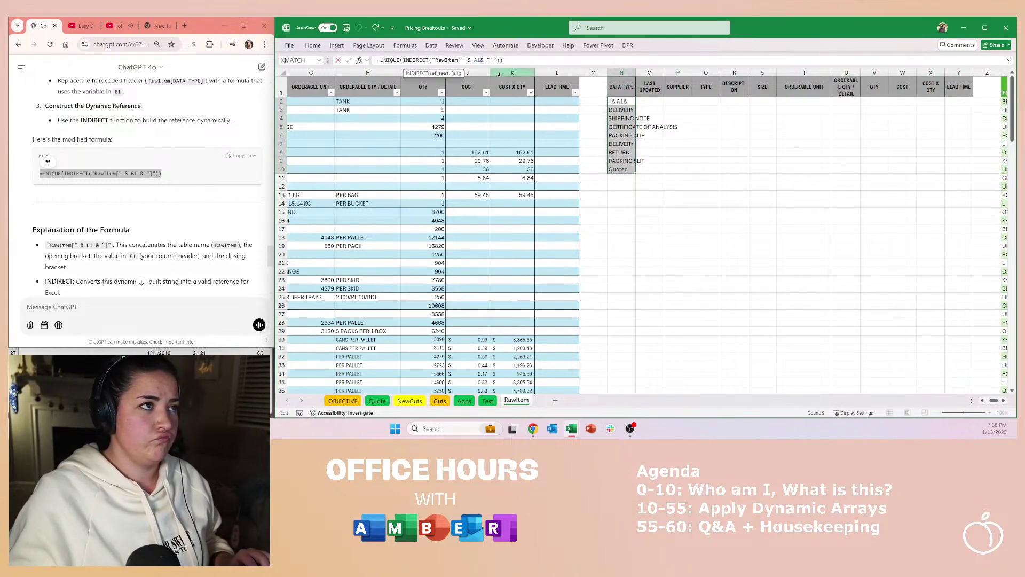
# Step: Copy the N2 formula across N2:Y2 under all the RawItem headers and check the header reference in O2
pyautogui.press('Up')
pyautogui.hotkey('ctrl', 'c')
pyautogui.press('Down')
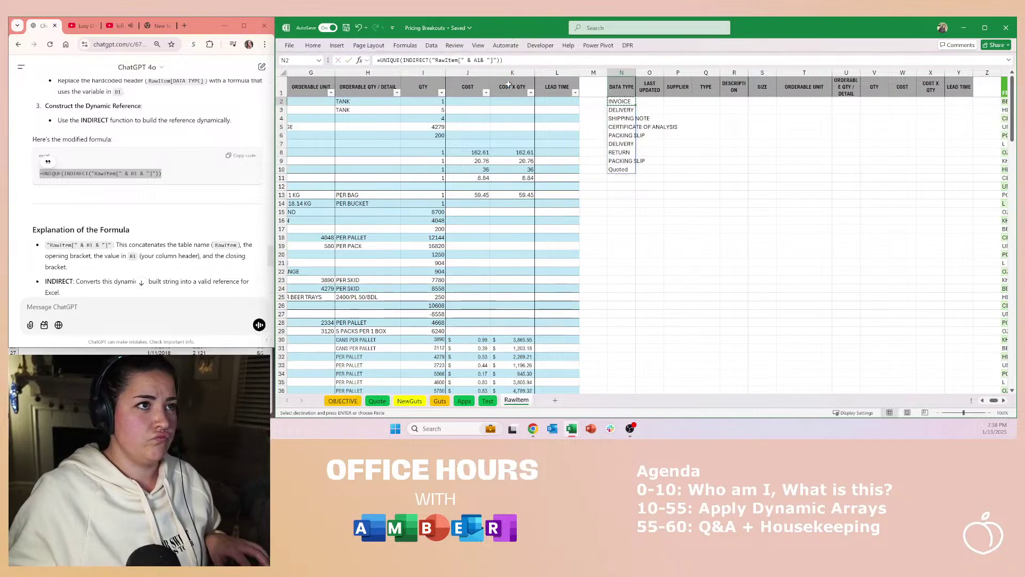
pyautogui.hotkey('shift', 'Right')
pyautogui.hotkey('shift', 'Right')
pyautogui.hotkey('shift', 'Right')
pyautogui.hotkey('shift', 'Right')
pyautogui.hotkey('shift', 'Right')
pyautogui.hotkey('shift', 'Right')
pyautogui.hotkey('shift', 'Right')
pyautogui.hotkey('shift', 'Right')
pyautogui.hotkey('shift', 'Right')
pyautogui.hotkey('shift', 'Right')
pyautogui.hotkey('shift', 'Right')
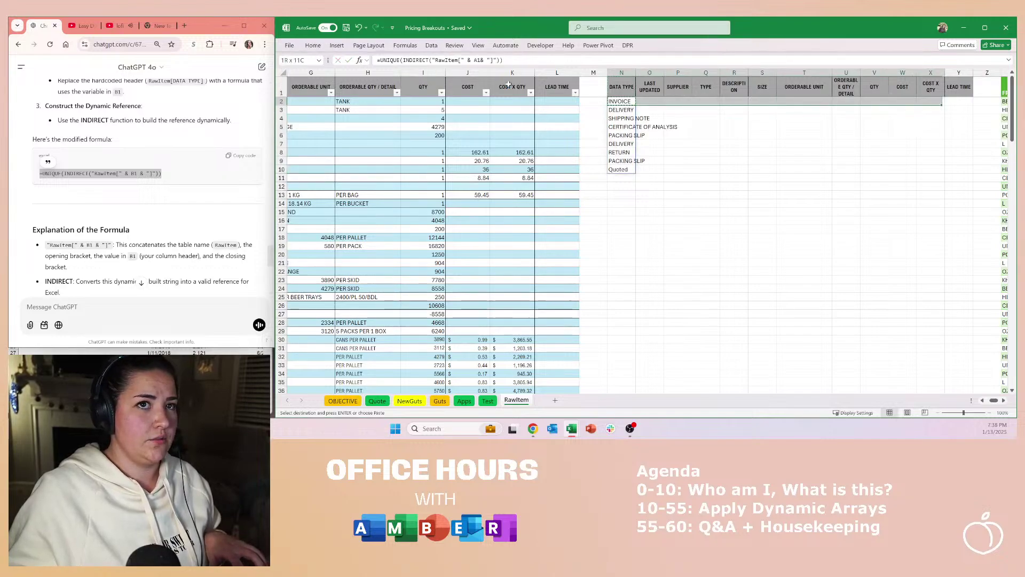
pyautogui.hotkey('ctrl', 'v')
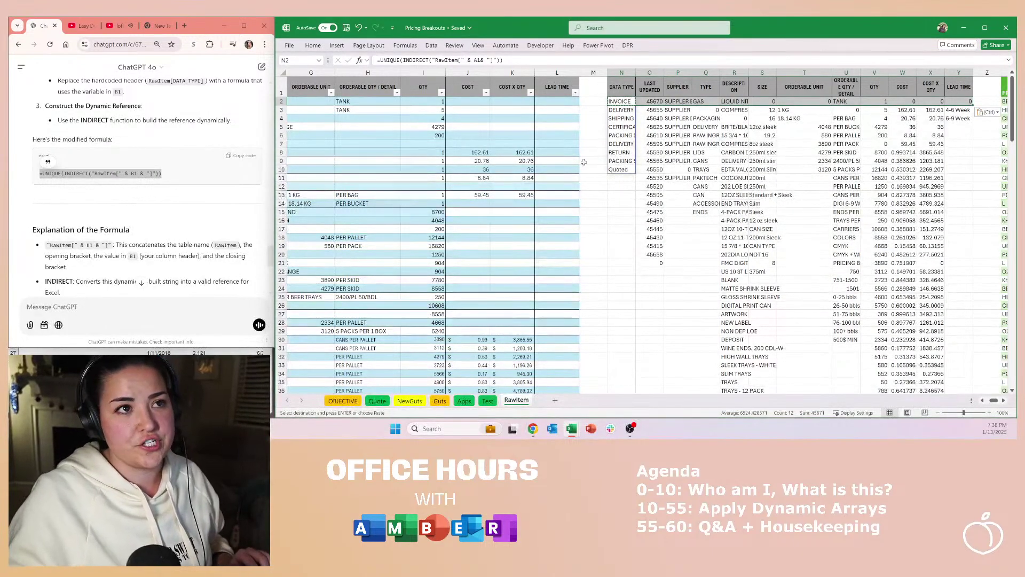
pyautogui.click(666, 136)
pyautogui.click(654, 108)
pyautogui.click(655, 100)
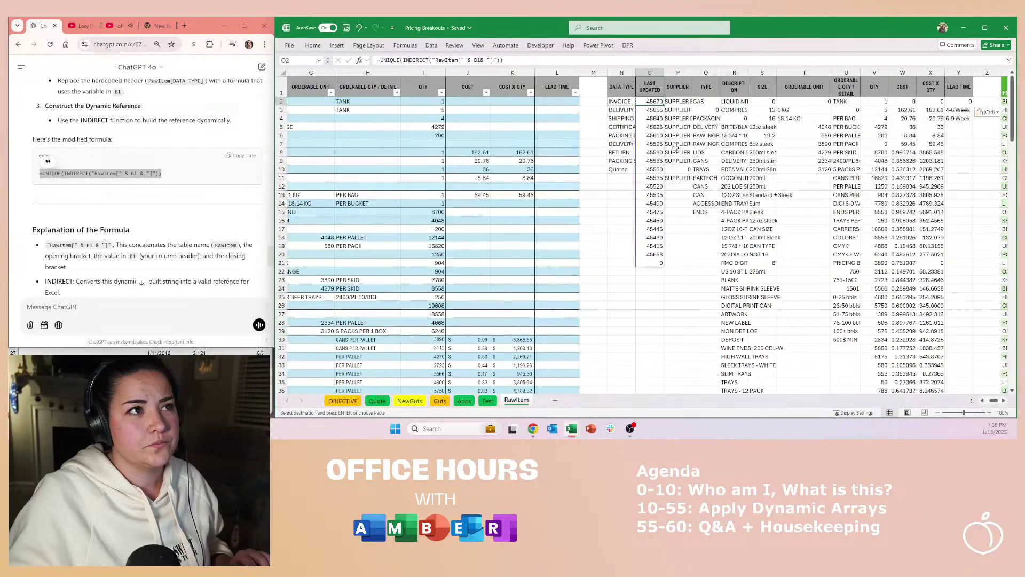
pyautogui.press('Escape')
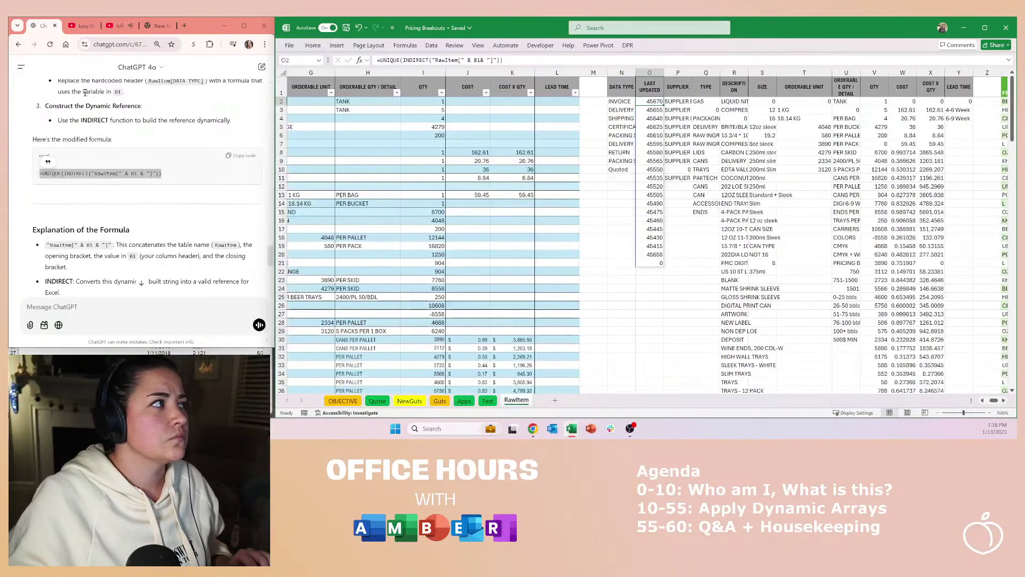
# Step: Switch to YouTube in the browser and play "Easy Dynamic Dependent Data Validation Two Ways" from the TRANSPOSE(SORT(UNIQUE formula part
pyautogui.click(116, 26)
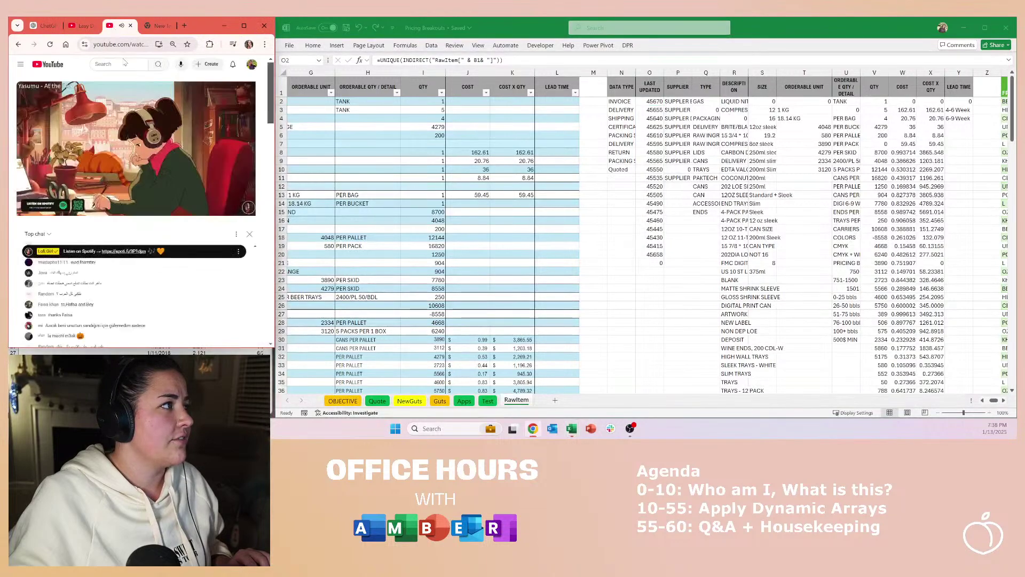
pyautogui.click(81, 26)
pyautogui.click(133, 138)
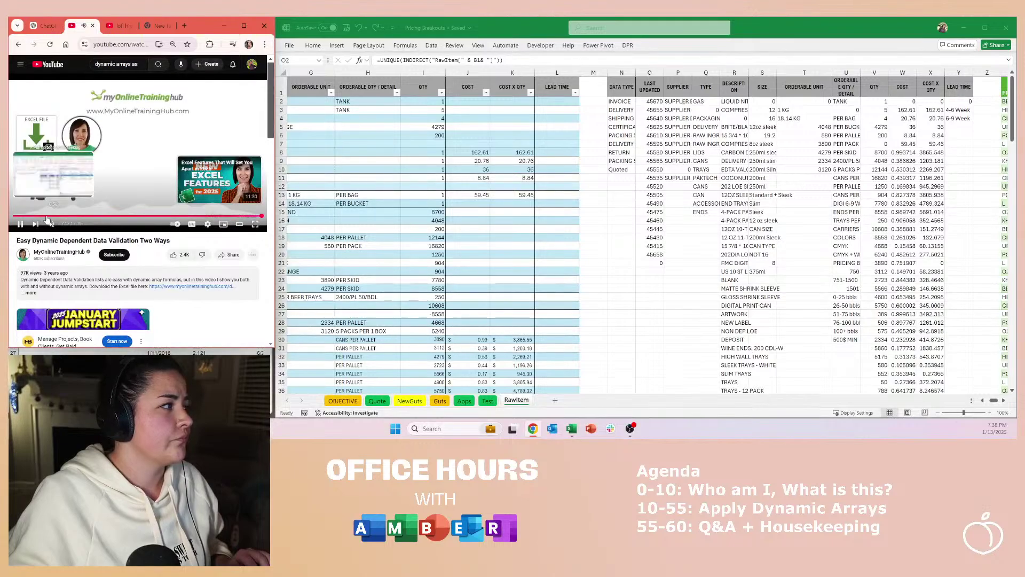
pyautogui.click(46, 215)
pyautogui.click(53, 225)
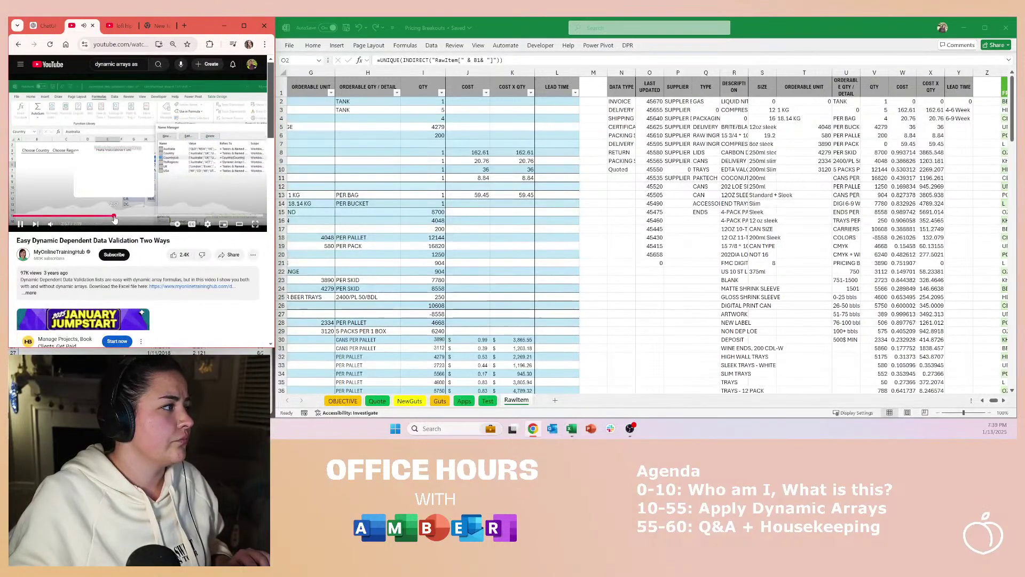
pyautogui.click(113, 217)
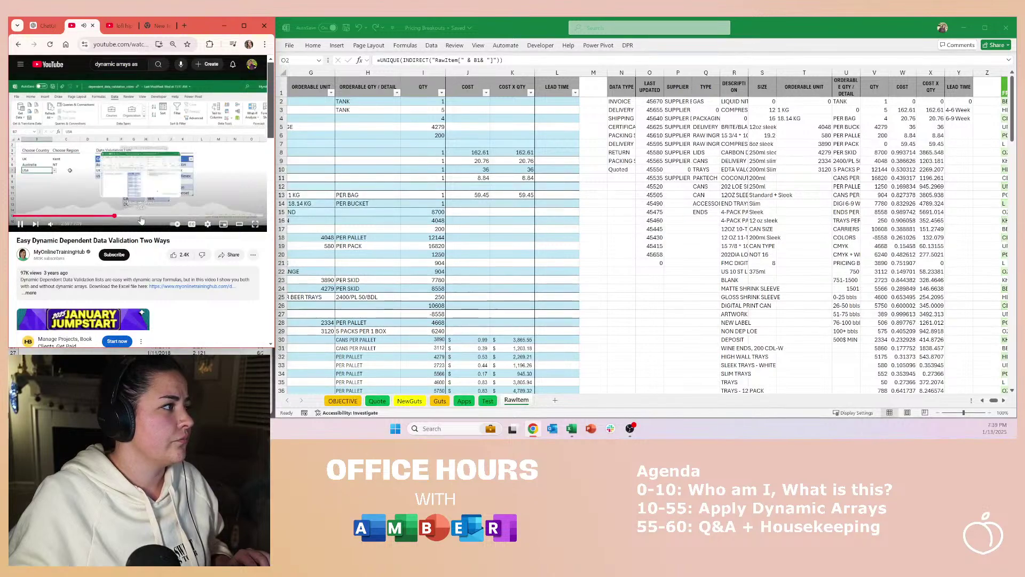
pyautogui.click(140, 216)
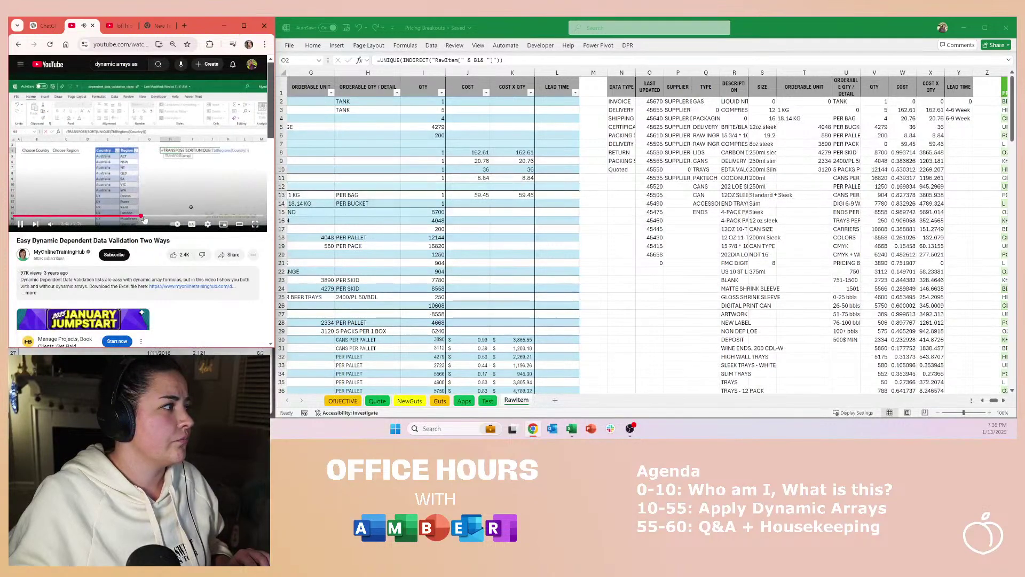
# Step: Wrap the N2 formula in an ascending SORT, giving =SORT(UNIQUE(INDIRECT("RawItem[" & A1& "]")),,1)
pyautogui.click(974, 129)
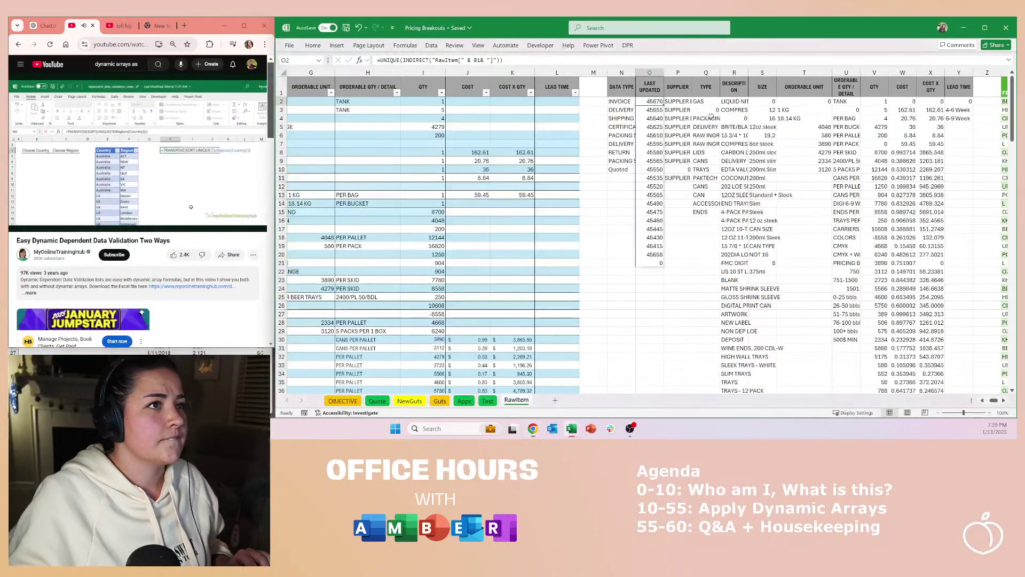
pyautogui.click(622, 101)
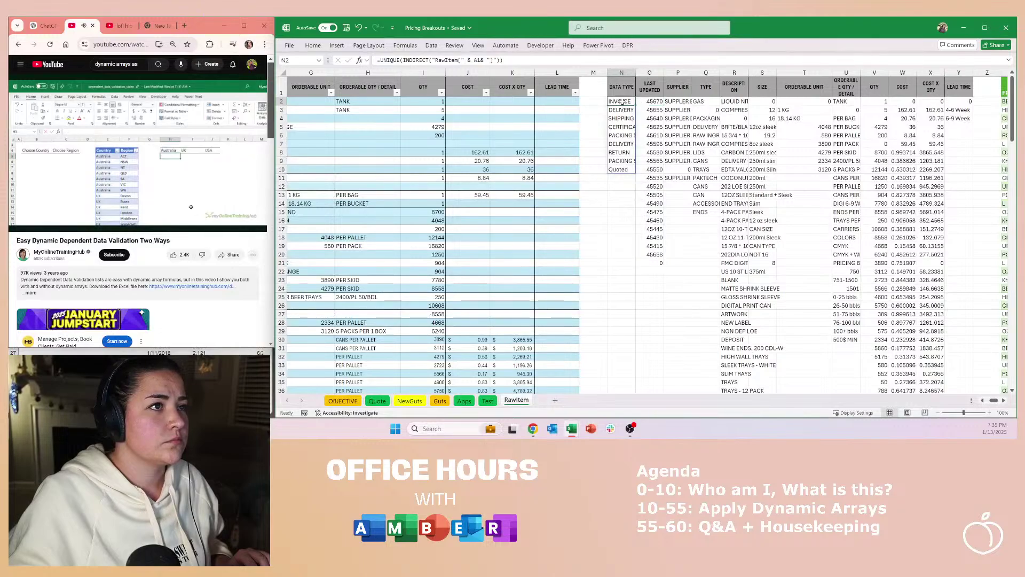
pyautogui.click(380, 60)
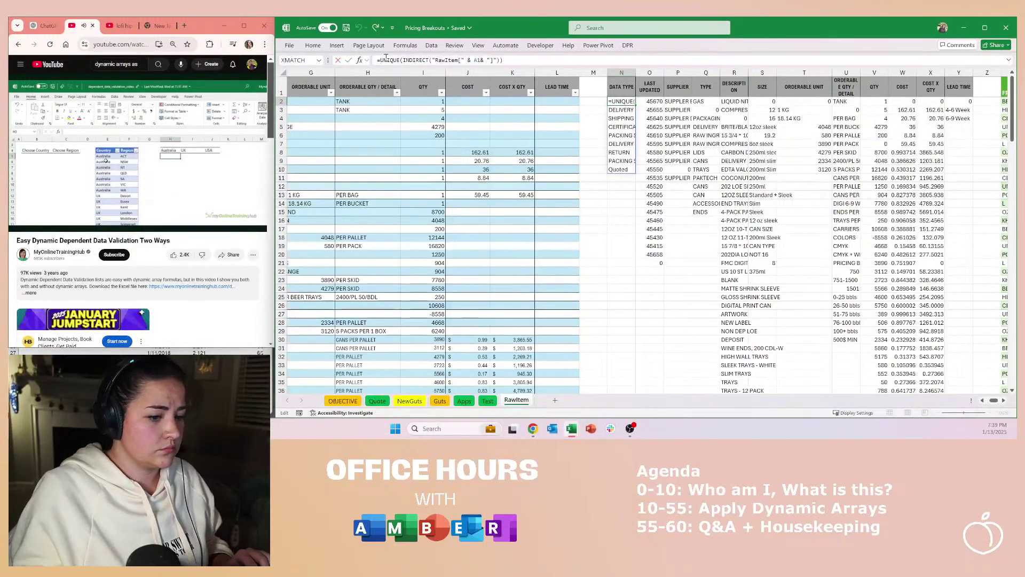
pyautogui.write('sort(')
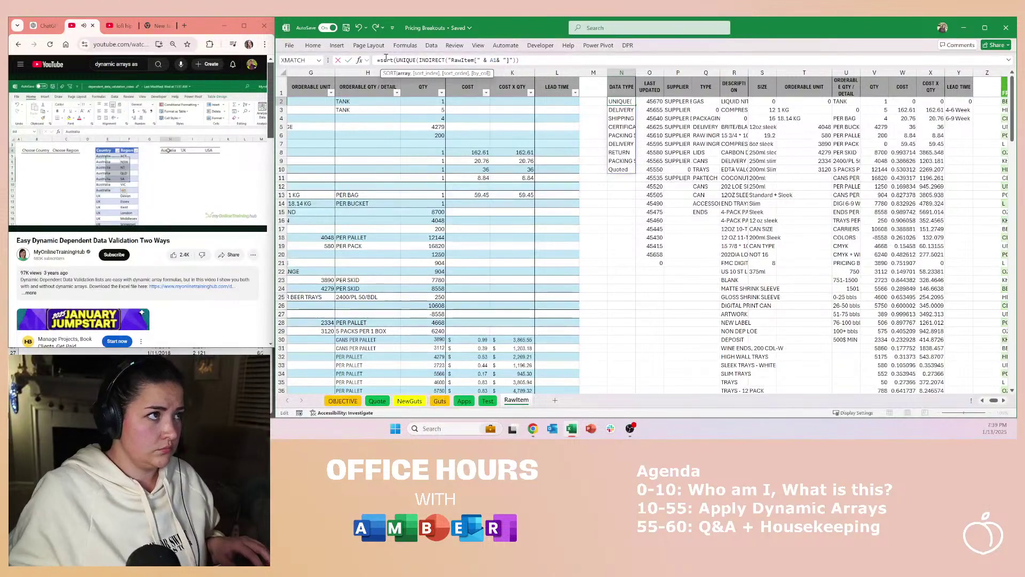
pyautogui.write(',,')
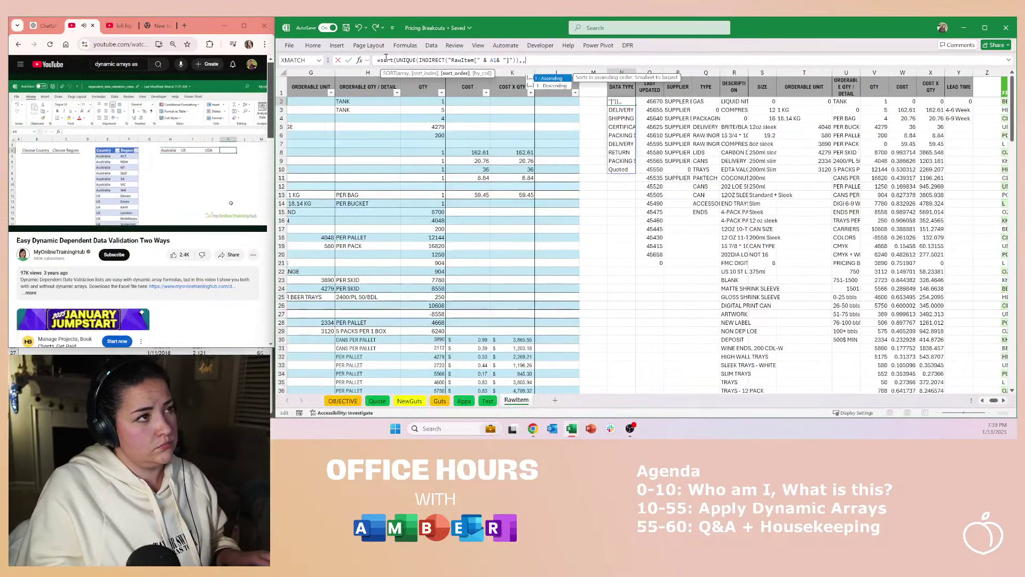
pyautogui.write('1)')
pyautogui.press('Return')
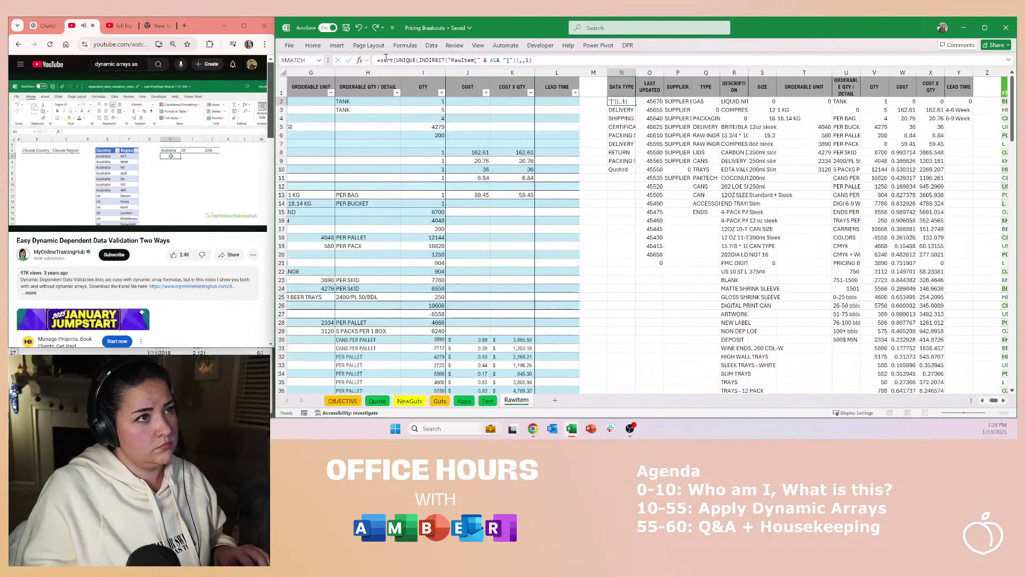
pyautogui.press('Up')
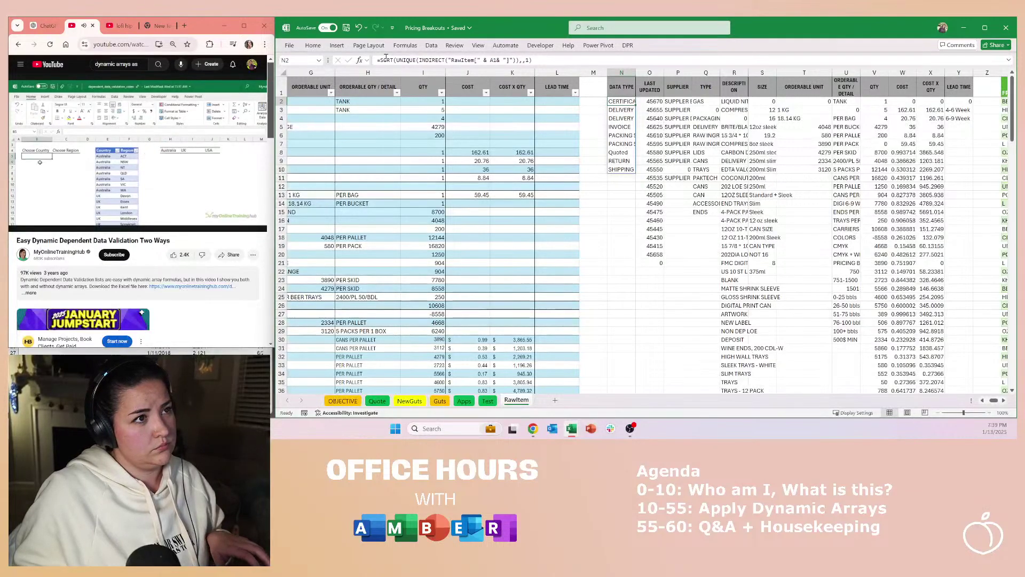
# Step: Copy the sorted UNIQUE formula from N2 across O2:Y2, replacing the unsorted formulas
pyautogui.hotkey('ctrl', 'c')
pyautogui.press('Right')
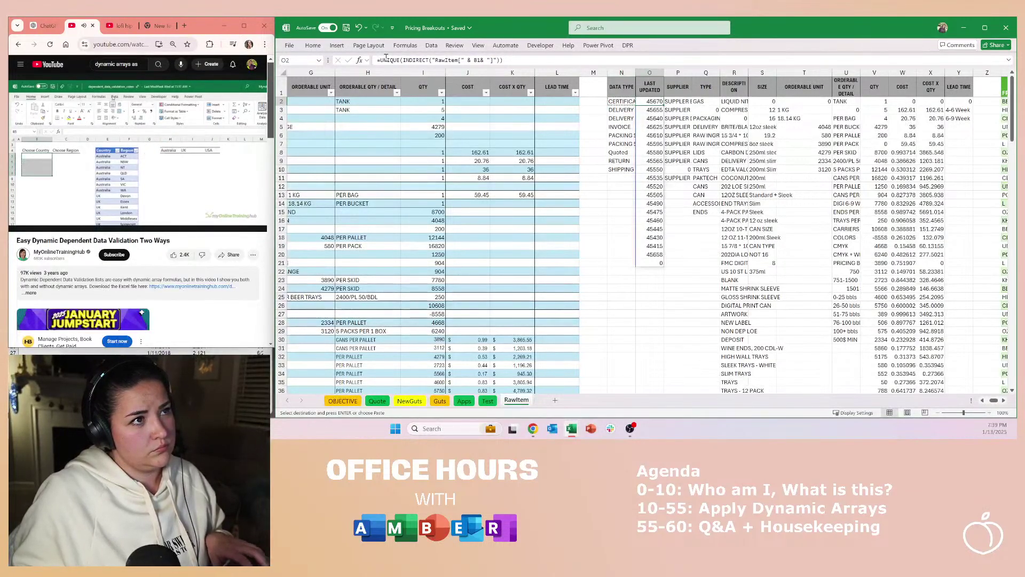
pyautogui.hotkey('shift', 'Right')
pyautogui.hotkey('shift', 'Right')
pyautogui.hotkey('shift', 'Right')
pyautogui.hotkey('shift', 'Right')
pyautogui.hotkey('shift', 'Right')
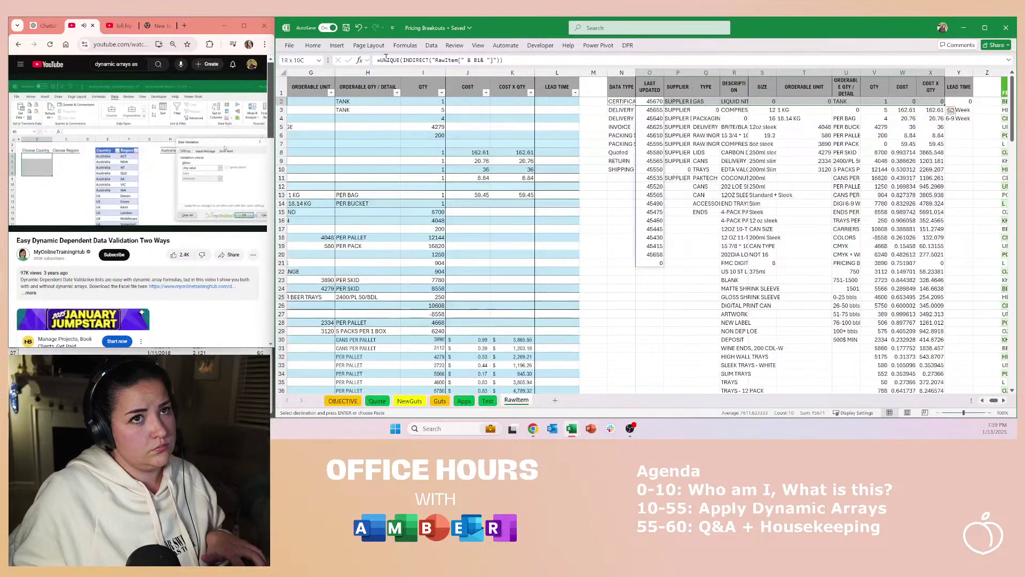
pyautogui.hotkey('ctrl', 'v')
pyautogui.press('Escape')
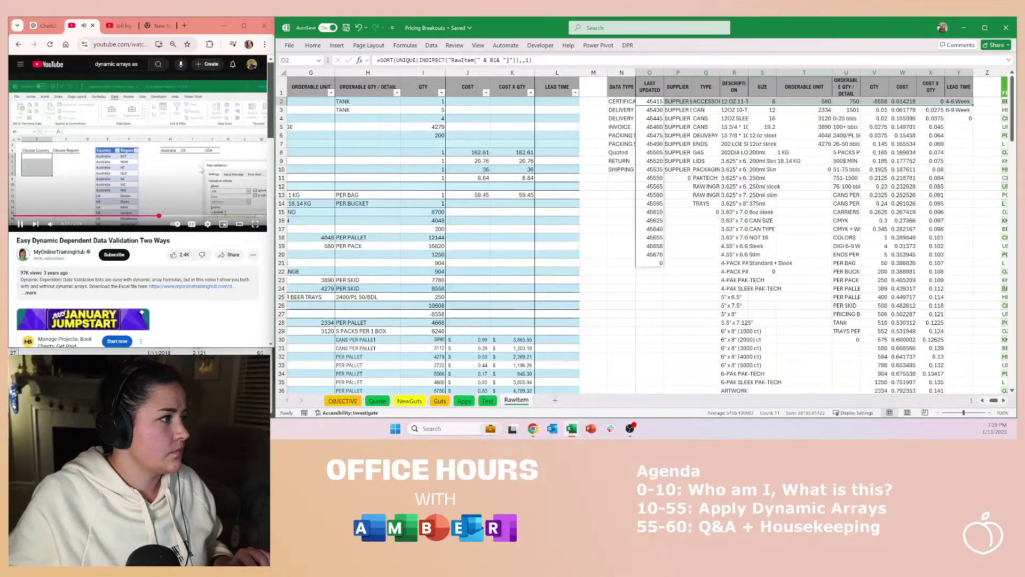
# Step: Watch more of the video's data validation demonstration and leave it paused
pyautogui.click(173, 176)
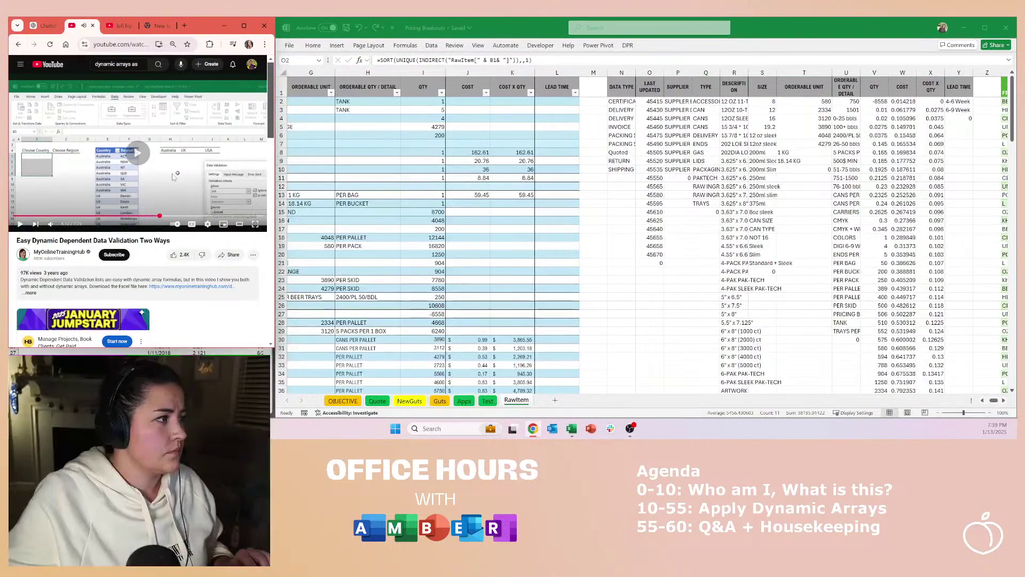
pyautogui.click(174, 177)
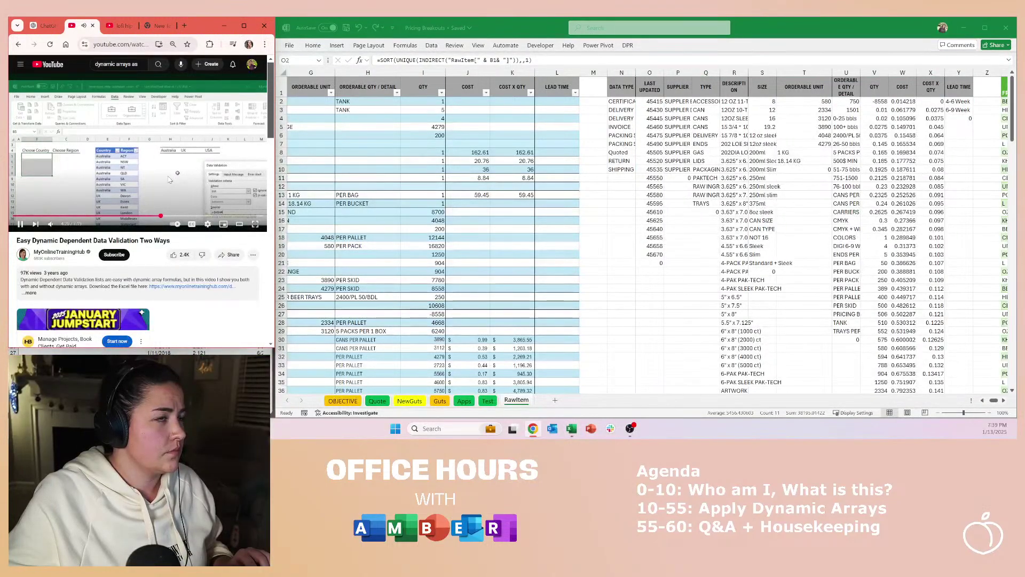
pyautogui.click(183, 160)
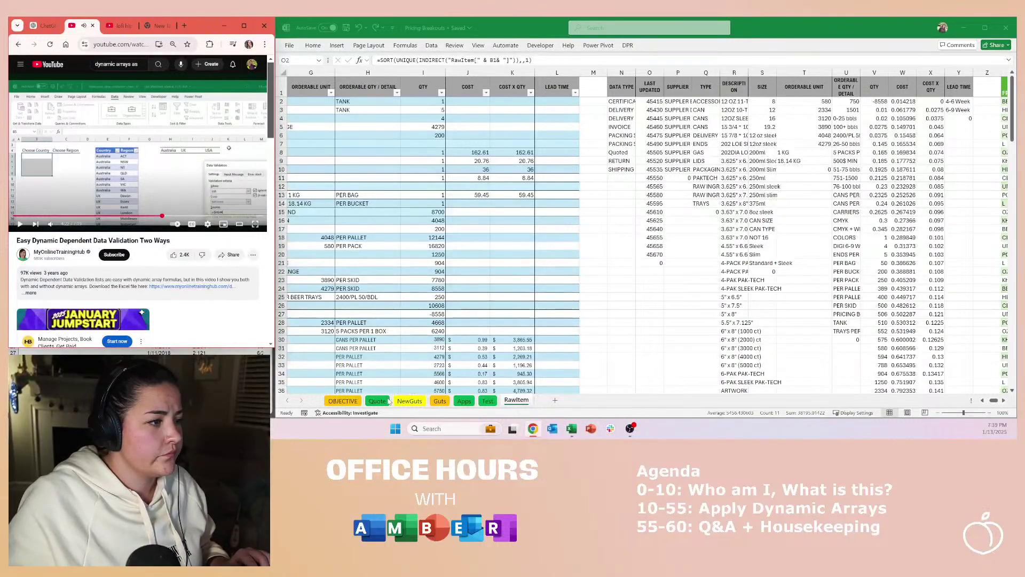
# Step: On the NewGuts sheet, replace the IF STICKER row label in F12 of the MATERIALS section with LABEL
pyautogui.click(419, 401)
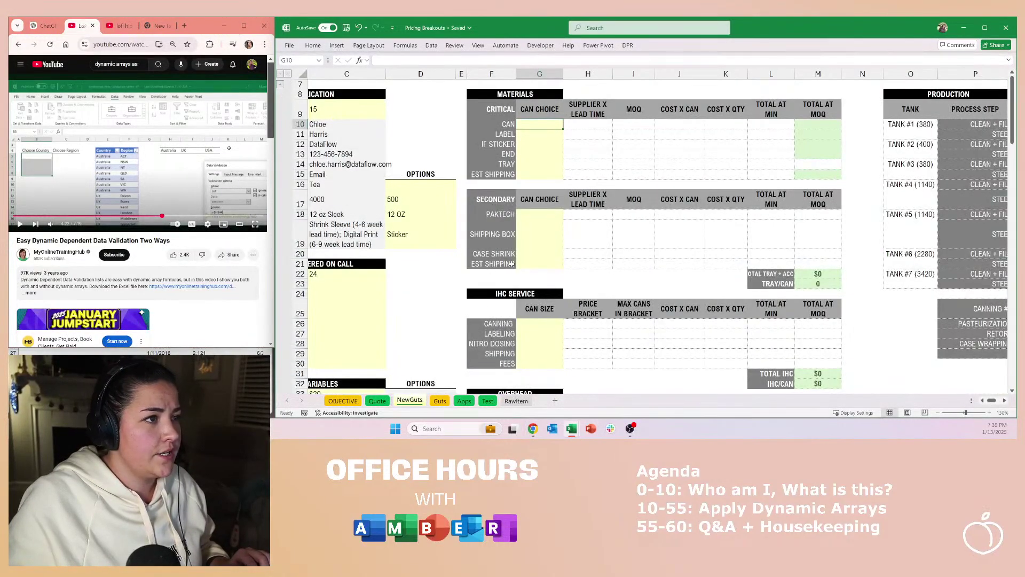
pyautogui.click(511, 264)
pyautogui.click(511, 155)
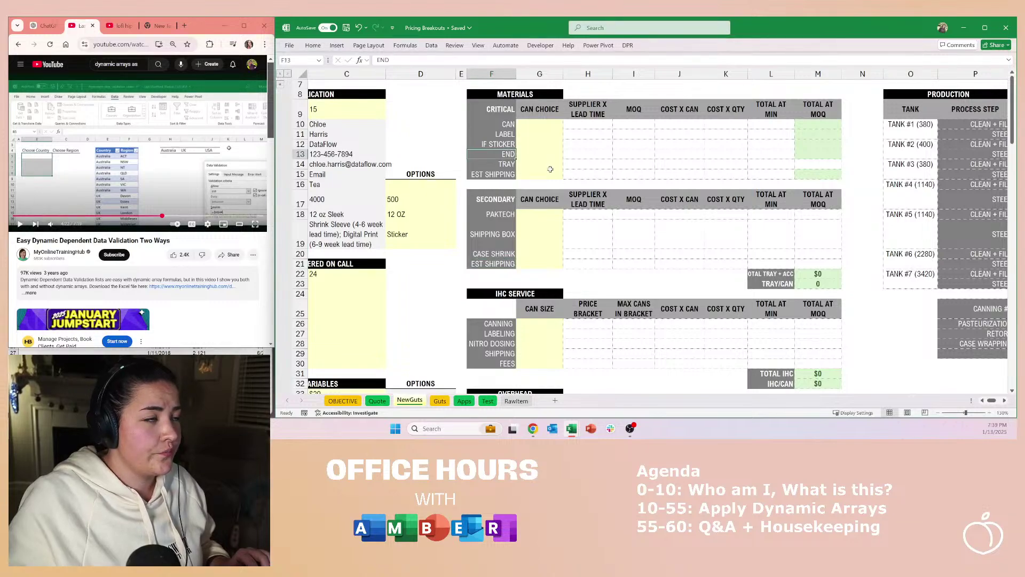
pyautogui.press('Up')
pyautogui.press('Delete')
pyautogui.press('Up')
pyautogui.hotkey('ctrl', 'c')
pyautogui.press('Down')
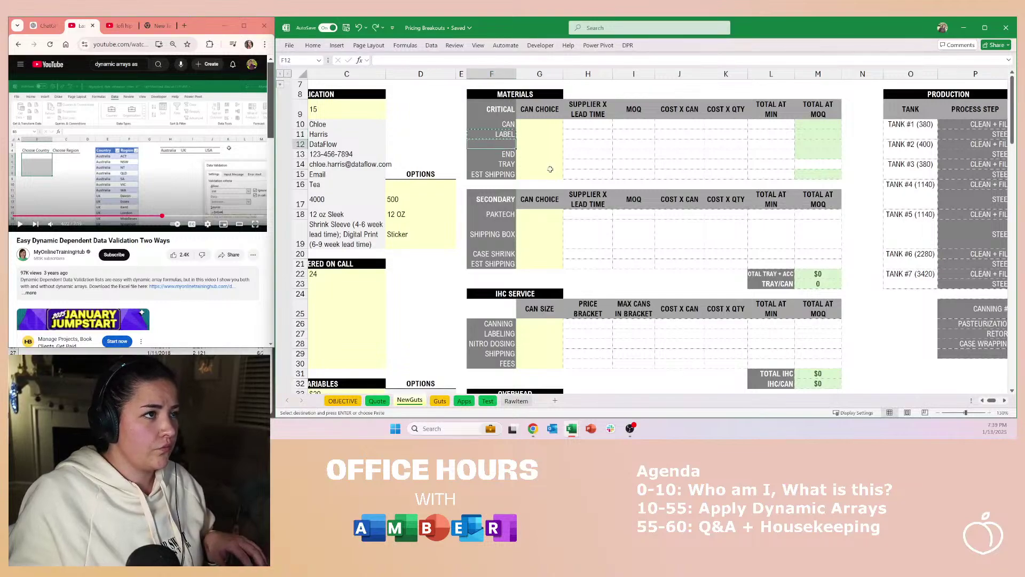
pyautogui.write('LABELL')
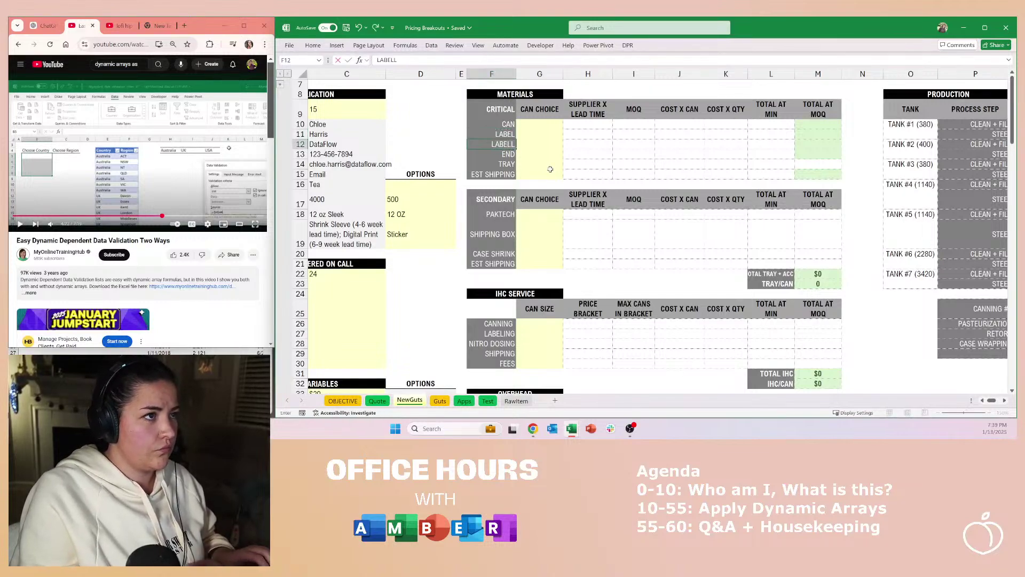
pyautogui.press('BackSpace')
pyautogui.press('Return')
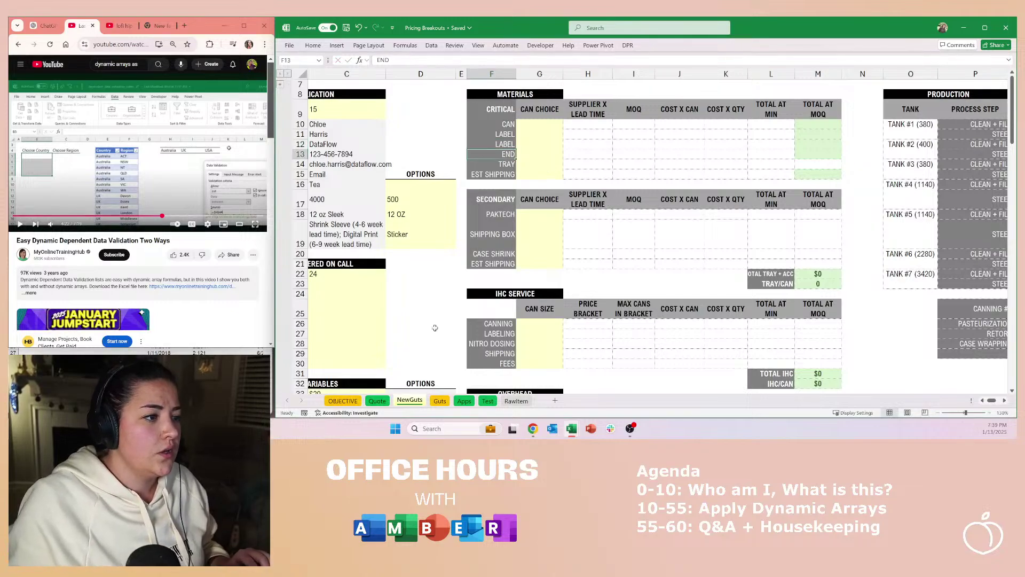
# Step: Examine how cans, sleeves and labels are listed by type, description and size on RawItem, checking the Test, Apps and Guts sheets too
pyautogui.click(486, 401)
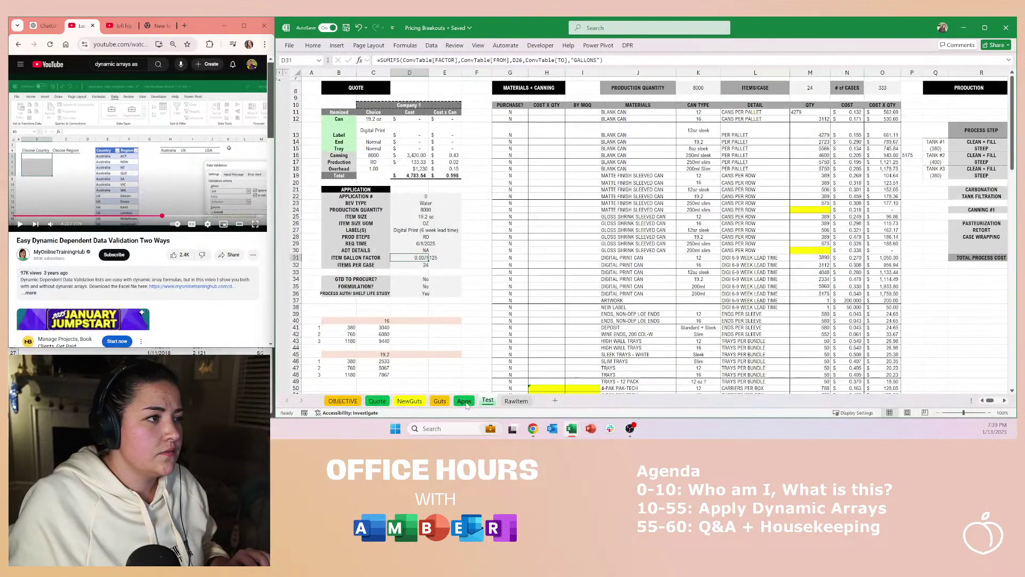
pyautogui.click(465, 401)
pyautogui.click(439, 401)
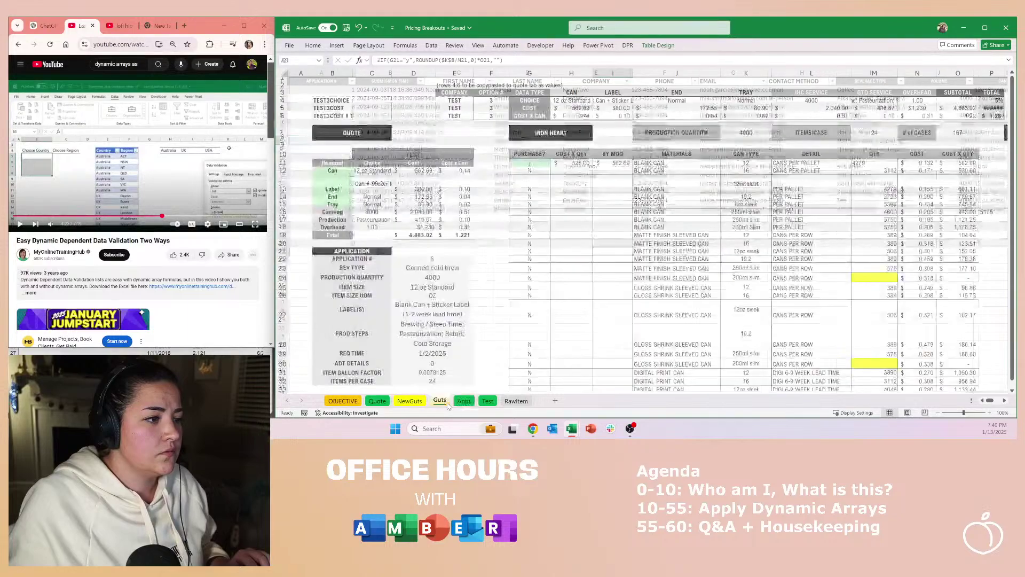
pyautogui.click(514, 401)
pyautogui.click(657, 195)
pyautogui.hscroll(-4, 559, 180)
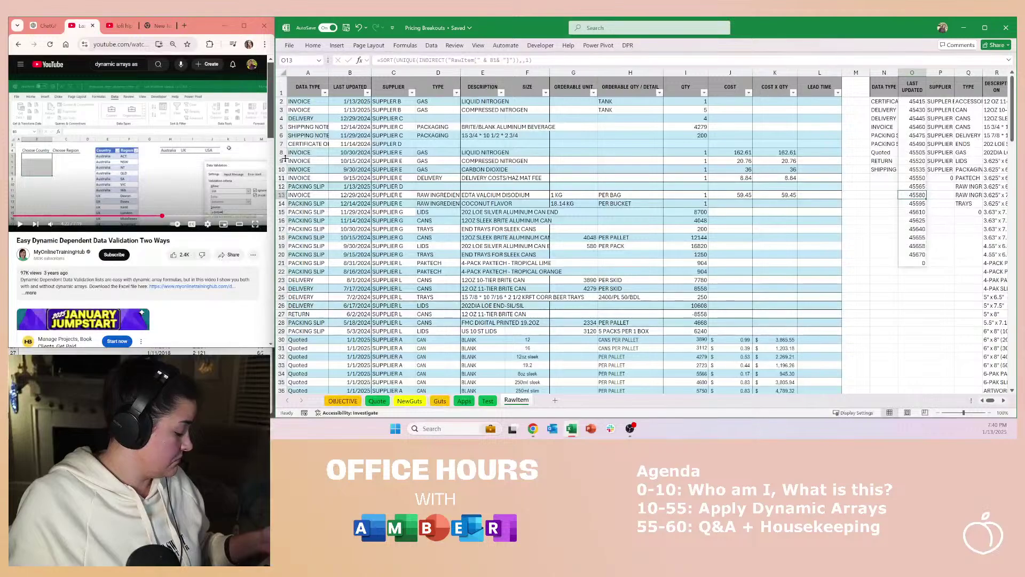
pyautogui.click(420, 152)
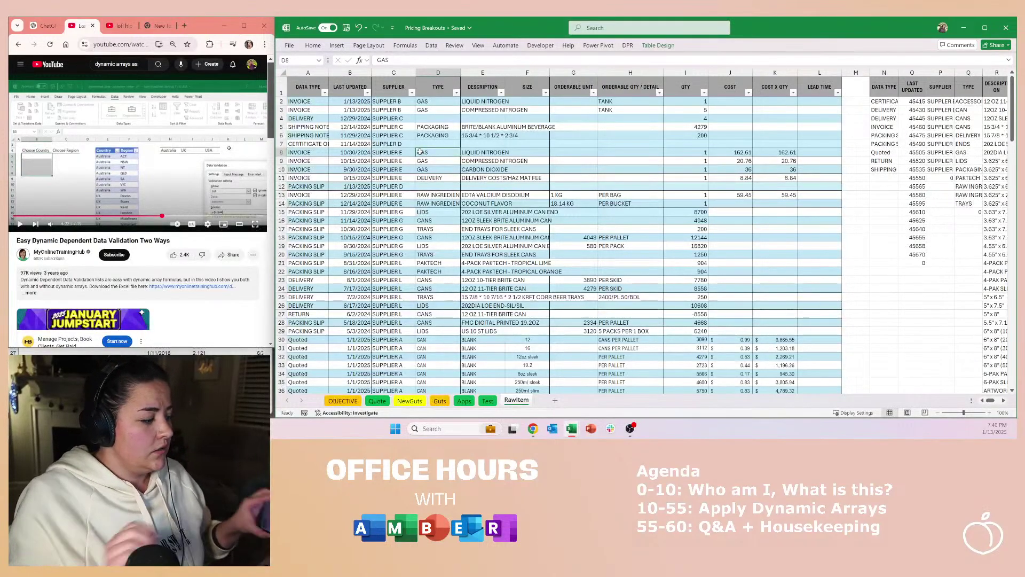
pyautogui.click(475, 279)
pyautogui.scroll(-7, 475, 288)
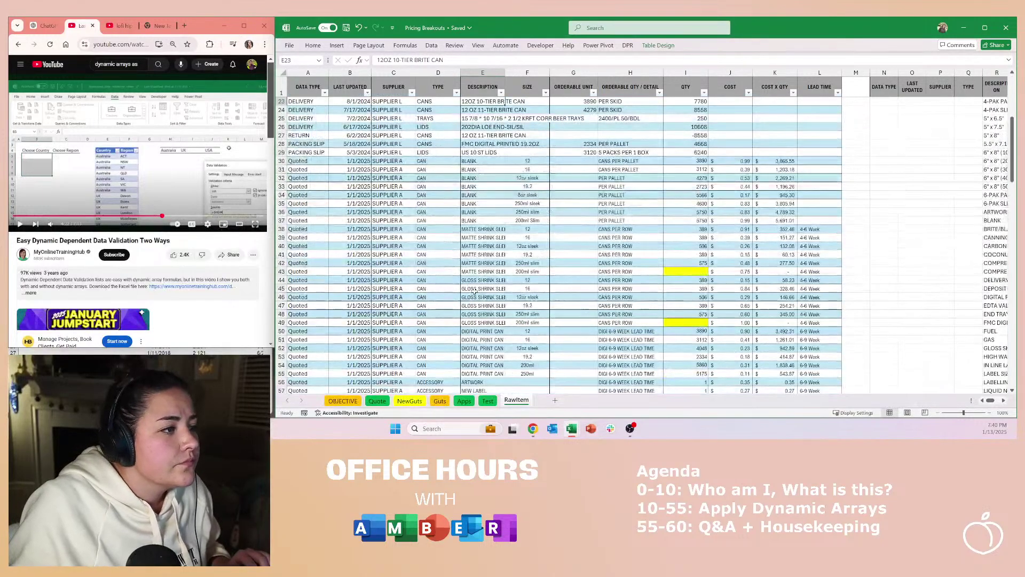
pyautogui.scroll(-6, 475, 291)
pyautogui.click(486, 127)
pyautogui.click(488, 178)
pyautogui.click(498, 162)
pyautogui.scroll(2, 497, 176)
pyautogui.scroll(3, 495, 187)
pyautogui.click(493, 212)
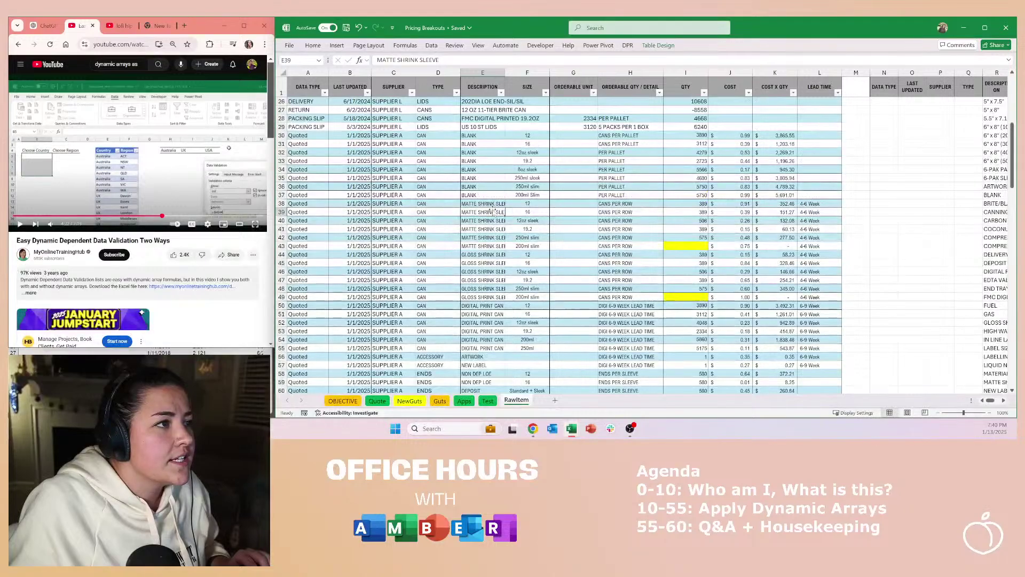
pyautogui.scroll(-17, 477, 237)
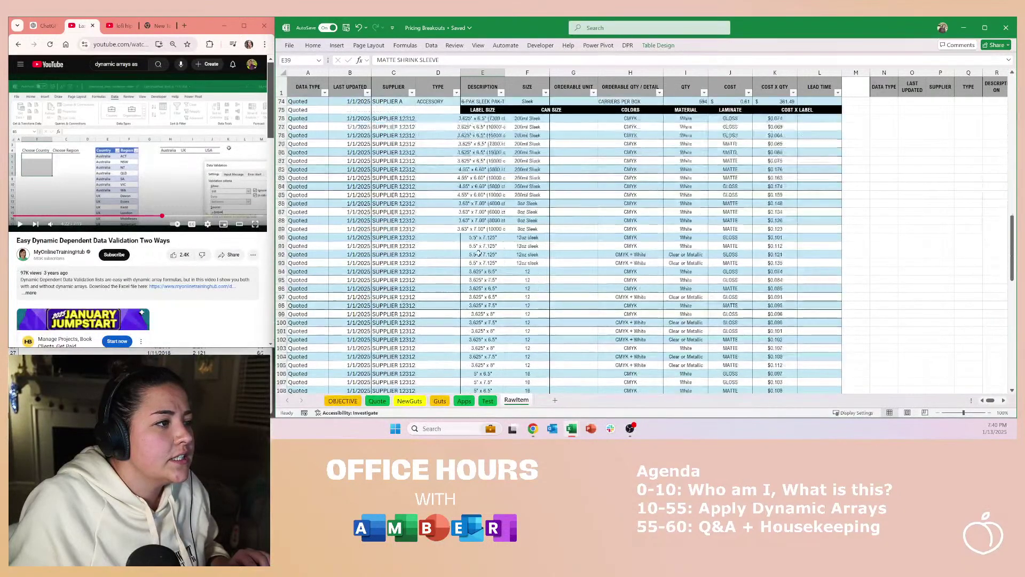
pyautogui.click(487, 401)
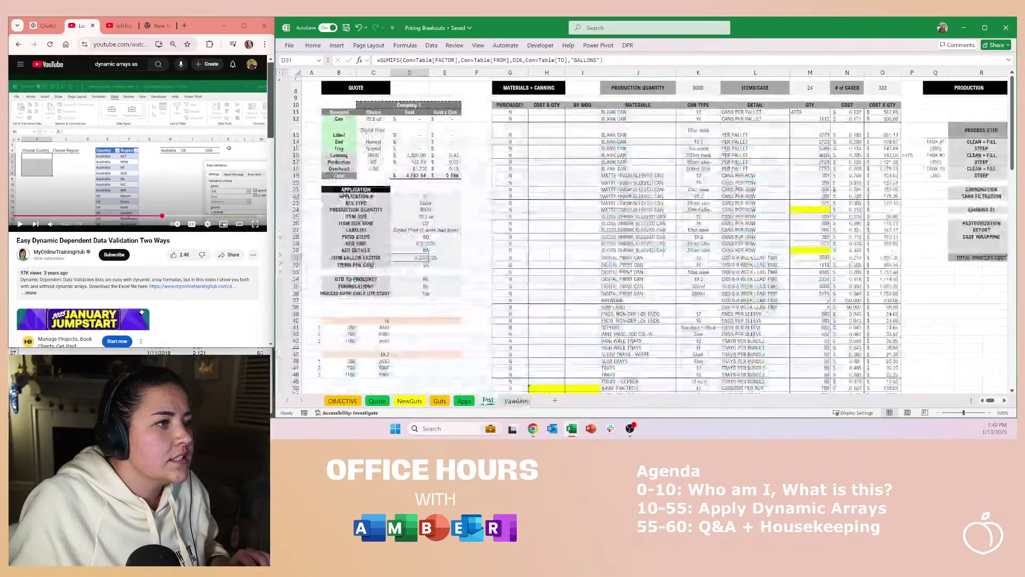
pyautogui.click(469, 403)
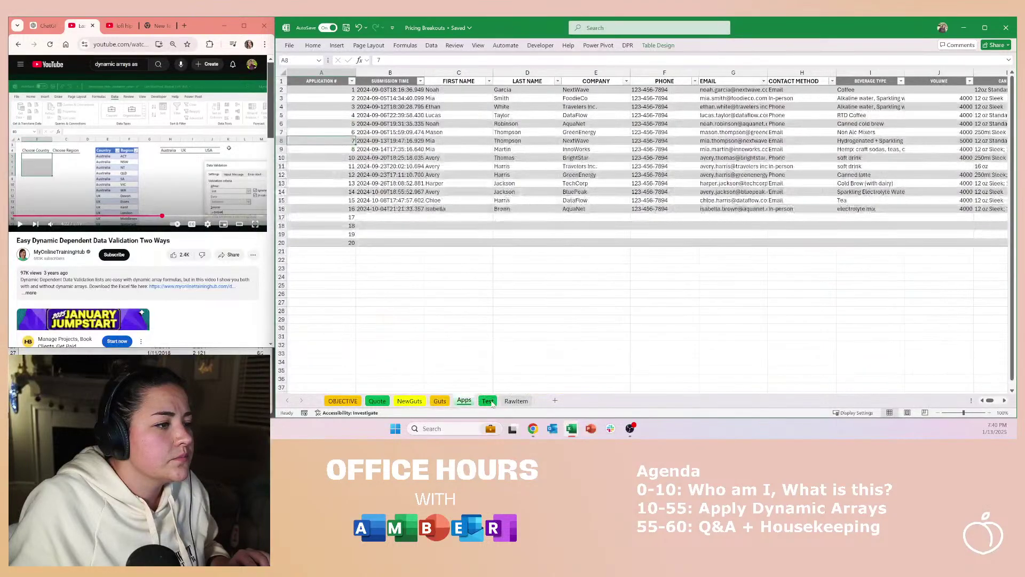
pyautogui.click(488, 401)
pyautogui.click(511, 402)
# Step: On NewGuts, relabel the first two critical materials rows, F10 as CAN SIZE and F11 as CAN
pyautogui.click(413, 401)
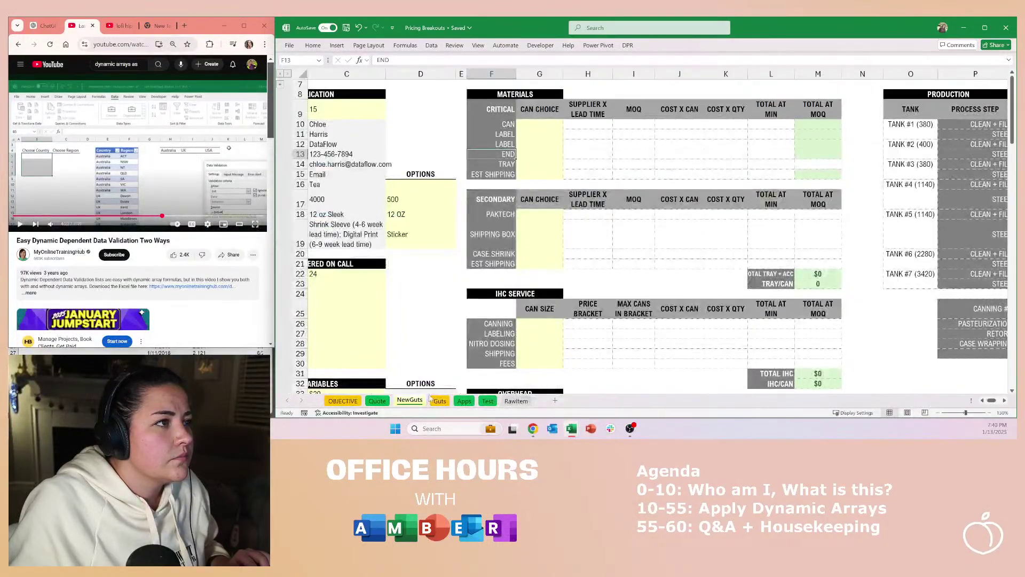
pyautogui.press('Up')
pyautogui.press('Up')
pyautogui.press('Up')
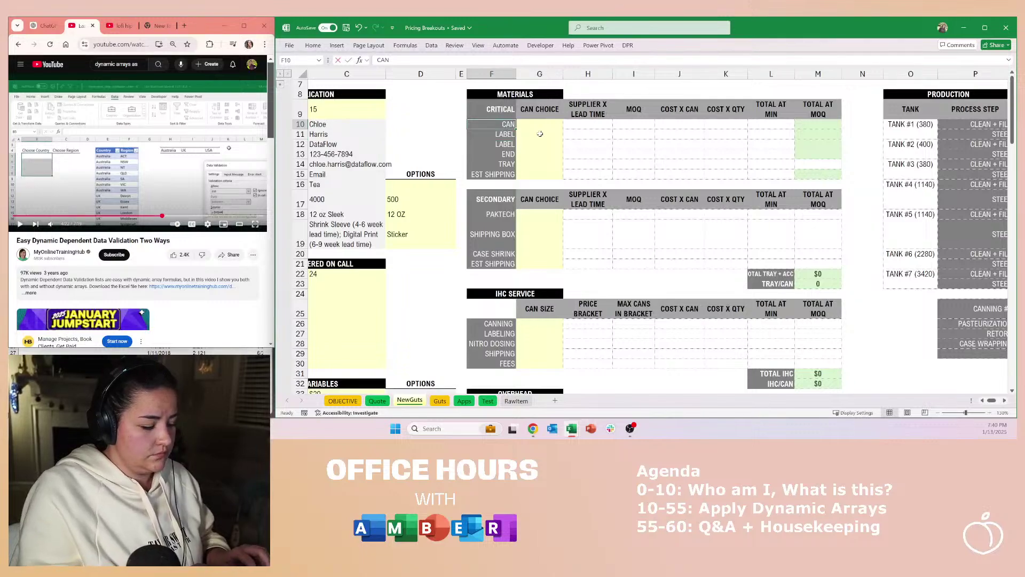
pyautogui.write('CAN SIZE')
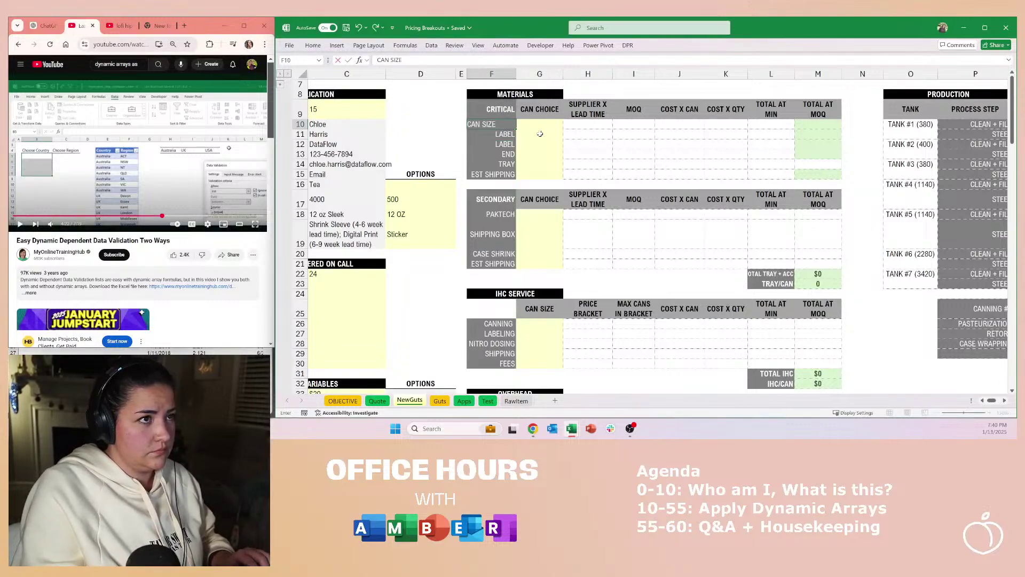
pyautogui.press('Return')
pyautogui.write('CAN')
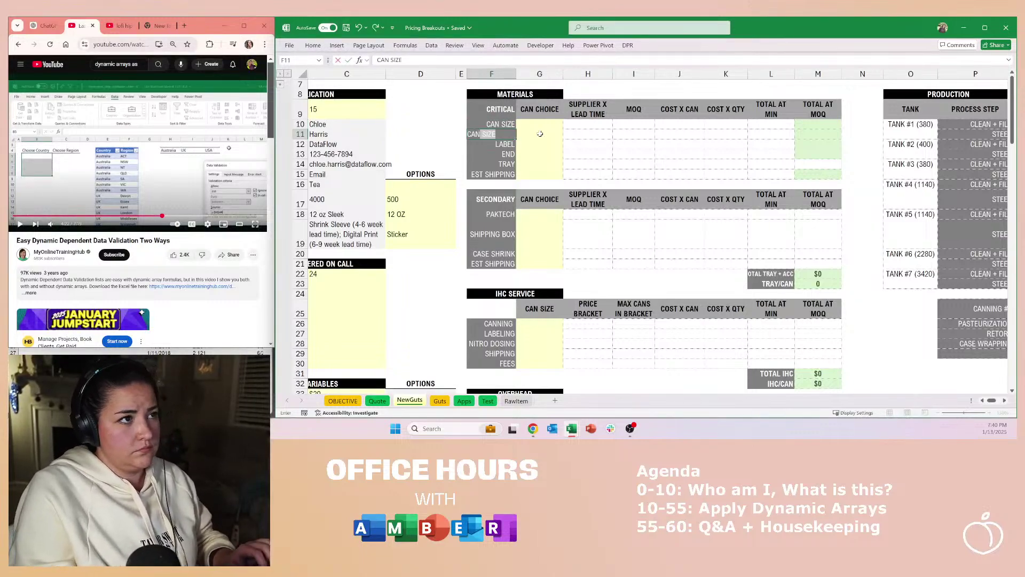
pyautogui.press('BackSpace')
pyautogui.press('Return')
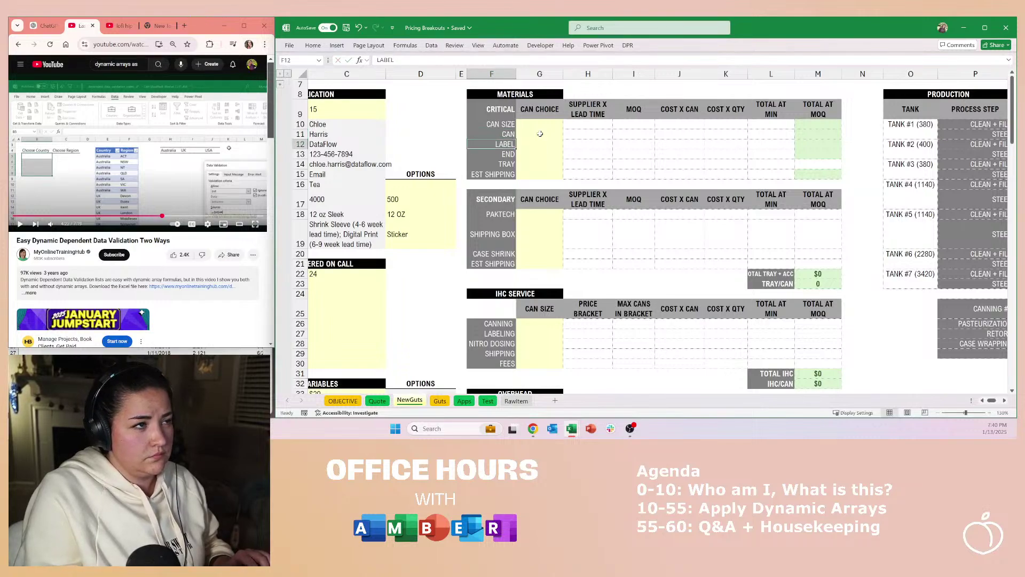
pyautogui.press('Up')
pyautogui.press('Up')
pyautogui.press('Right')
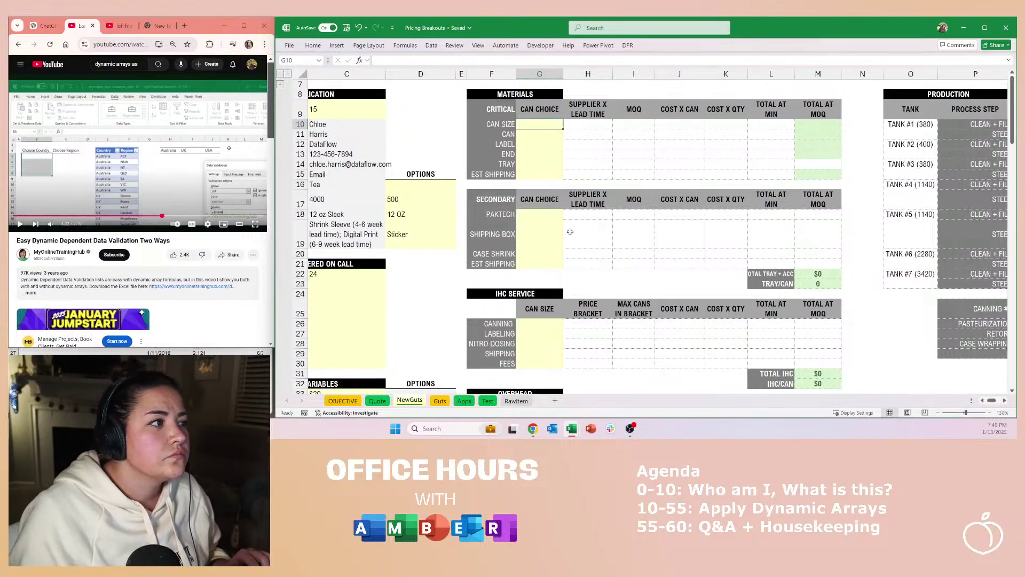
pyautogui.write('12')
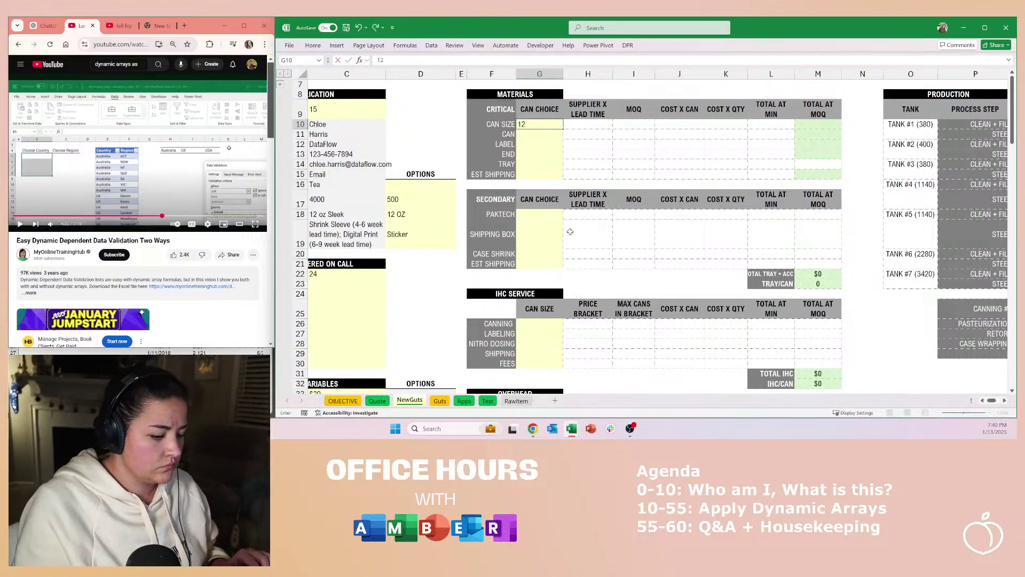
pyautogui.press('Escape')
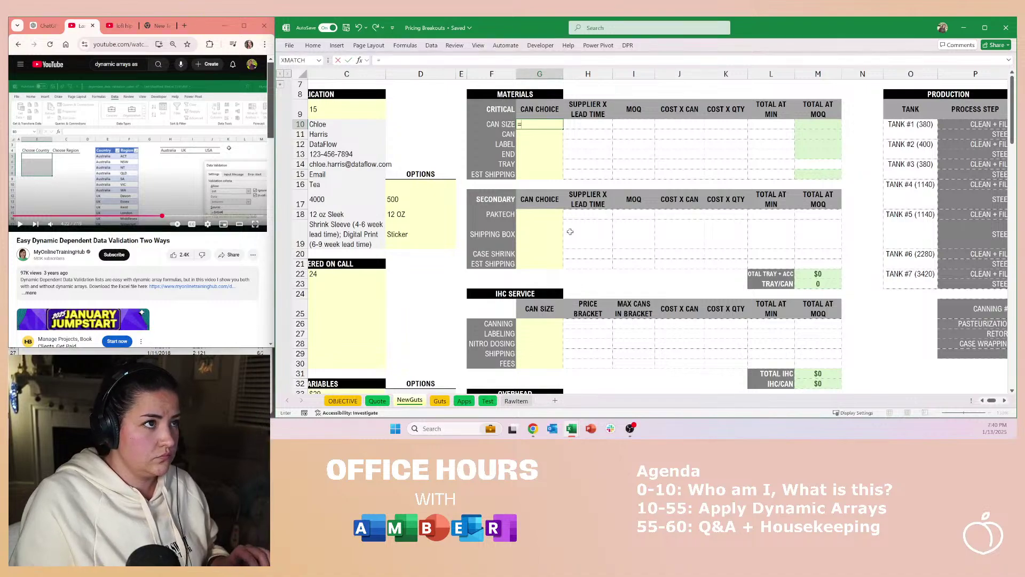
pyautogui.write('=')
pyautogui.press('Left')
pyautogui.press('Down')
pyautogui.press('Left')
pyautogui.press('Down')
pyautogui.press('Left')
pyautogui.press('Down')
pyautogui.press('Left')
pyautogui.press('Down')
pyautogui.press('Left')
pyautogui.press('Down')
pyautogui.press('Down')
pyautogui.press('Down')
pyautogui.press('Down')
pyautogui.press('Right')
pyautogui.press('Right')
pyautogui.press('Escape')
pyautogui.write('12 oz')
pyautogui.press('Escape')
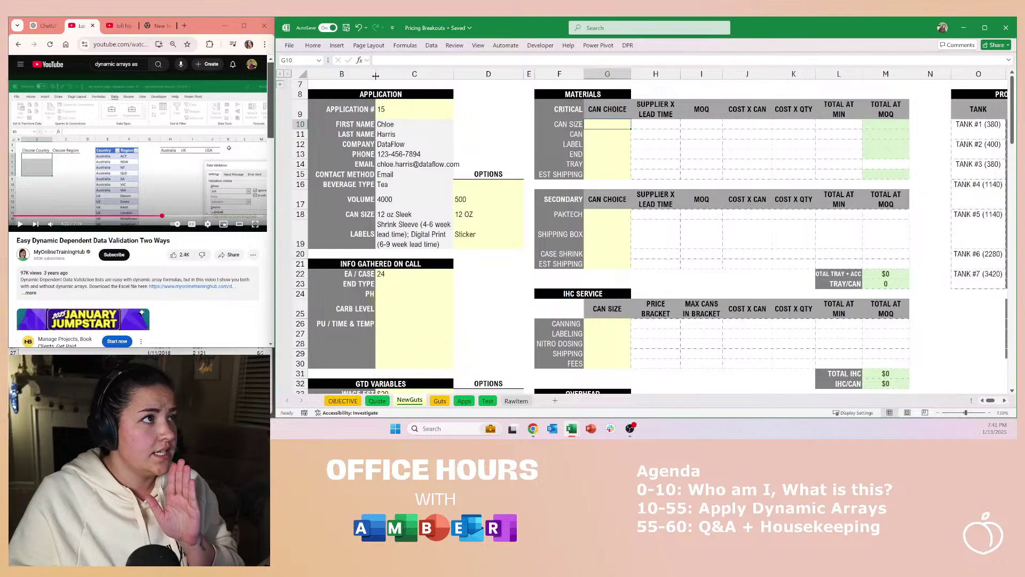
# Step: Add list data validation to the CAN SIZE choice cell G10, sourced from the RawItem SIZE spill range S2#
pyautogui.click(431, 46)
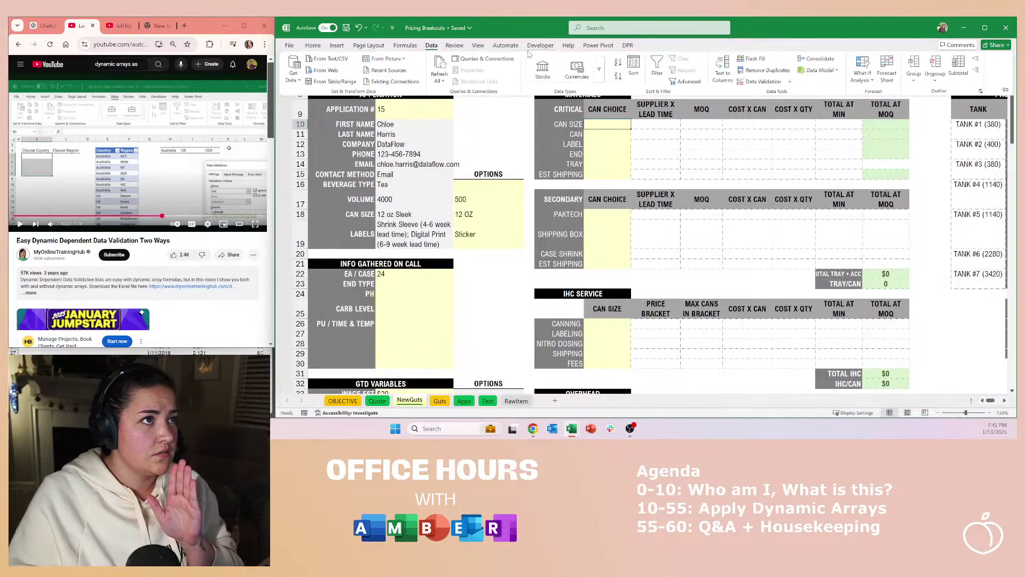
pyautogui.click(763, 80)
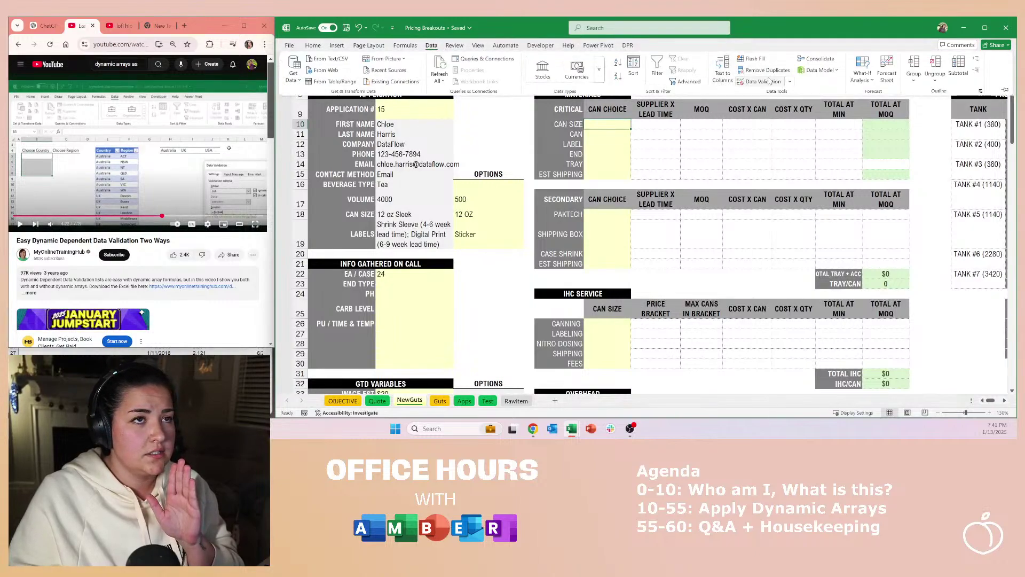
pyautogui.click(437, 239)
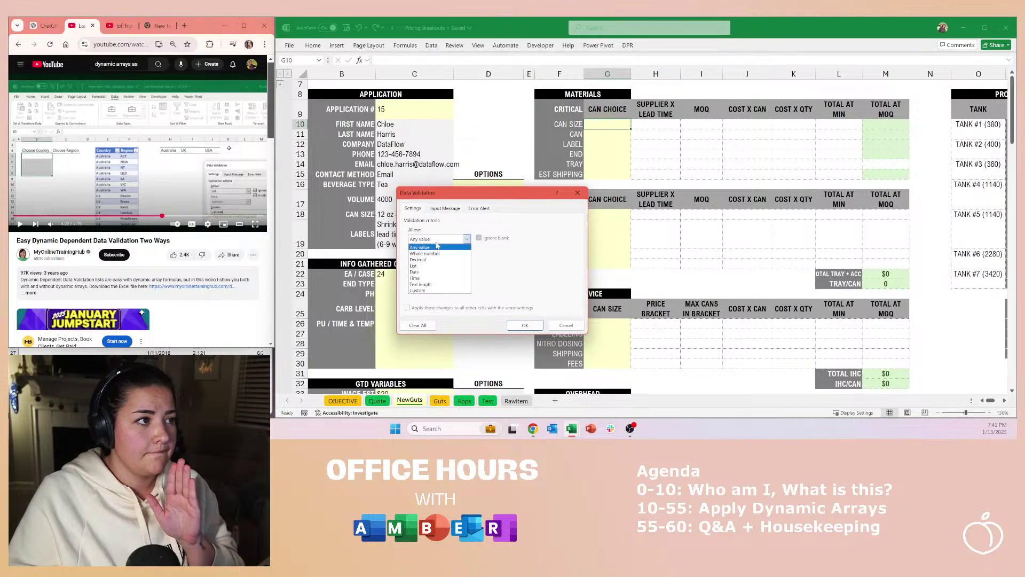
pyautogui.click(435, 267)
pyautogui.click(428, 276)
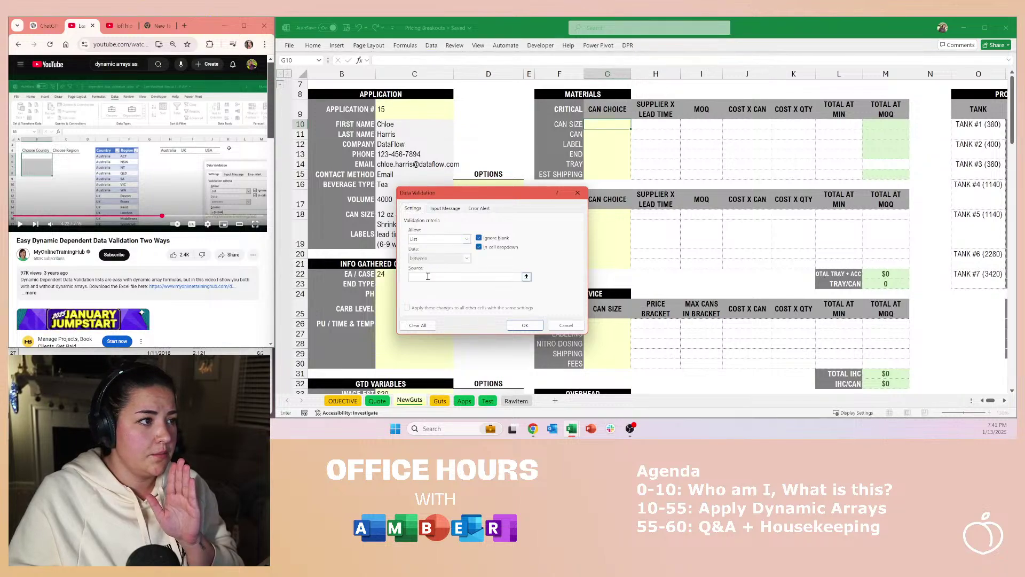
pyautogui.click(516, 400)
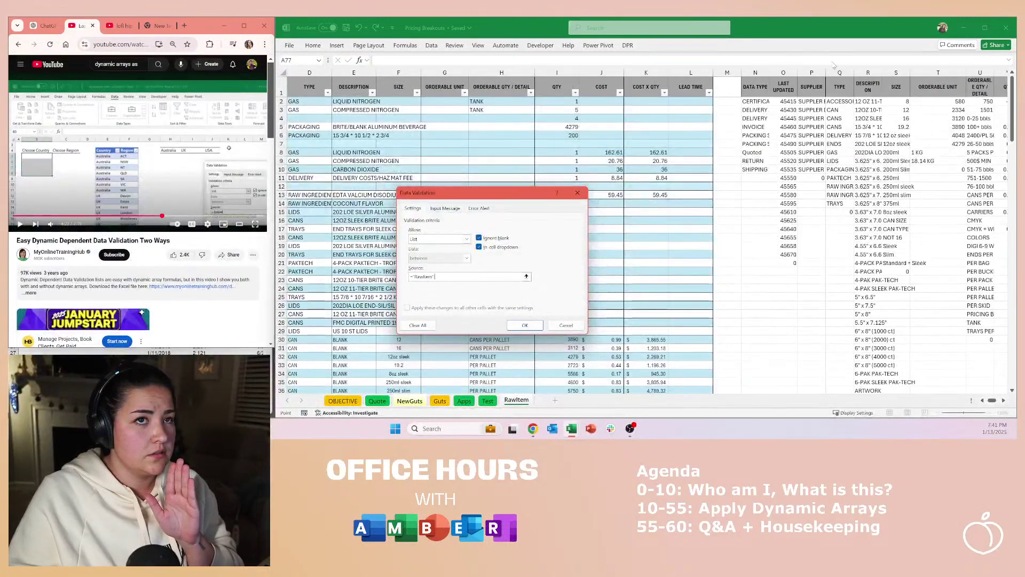
pyautogui.click(902, 102)
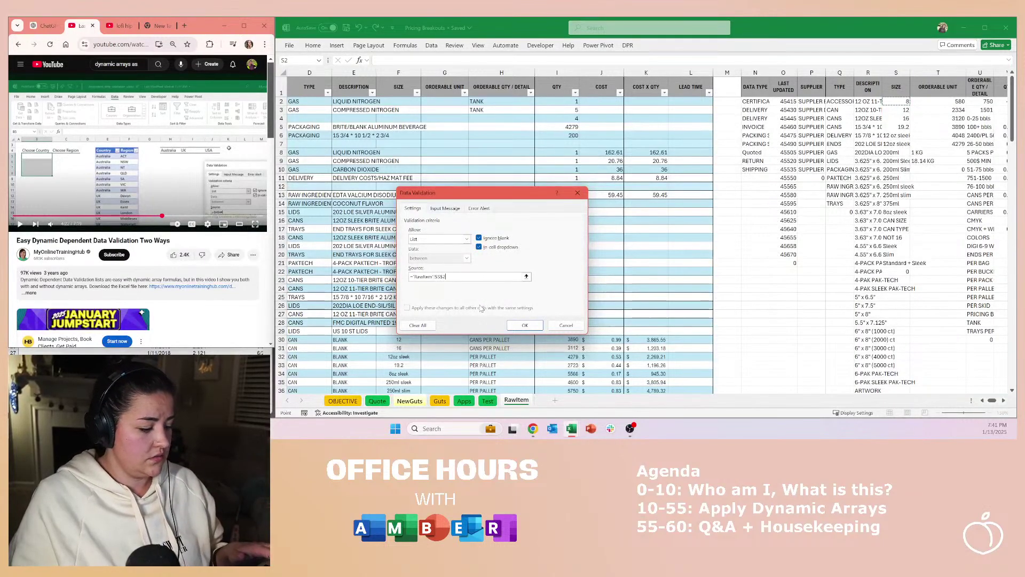
pyautogui.press('F4')
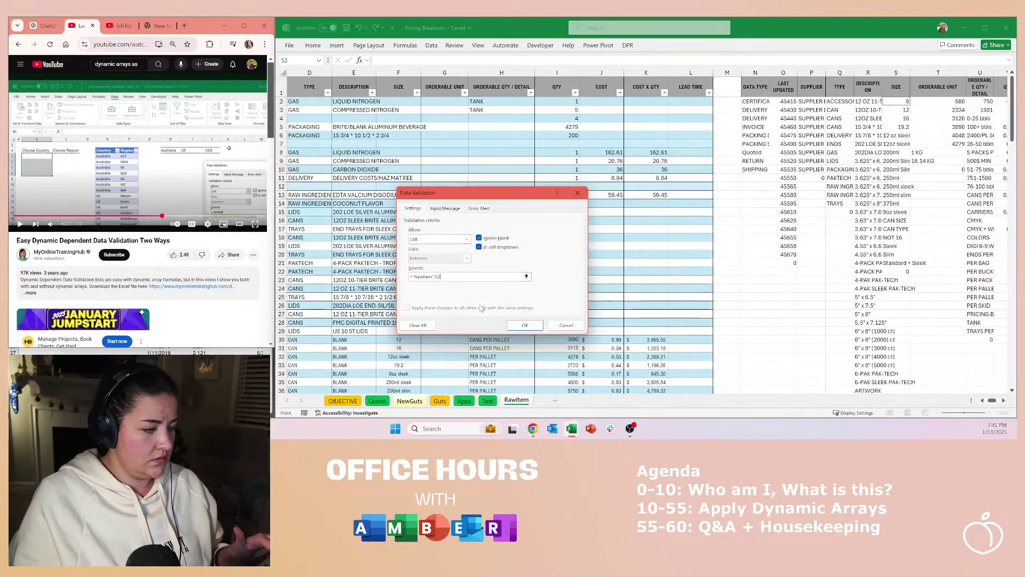
pyautogui.write('#')
pyautogui.press('Return')
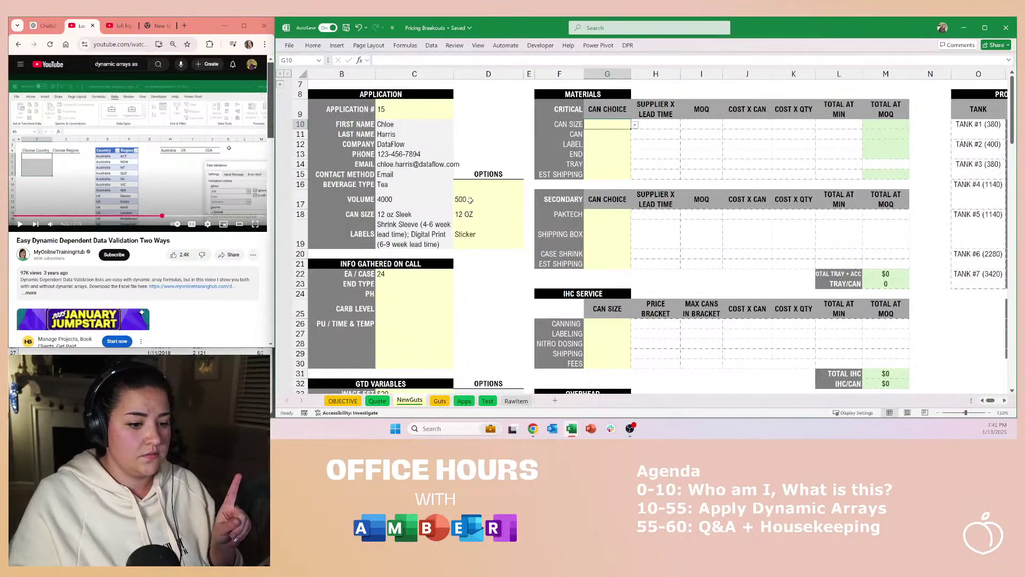
# Step: Review the can size options in G10's dropdown and choose 12 oz sleek
pyautogui.click(635, 125)
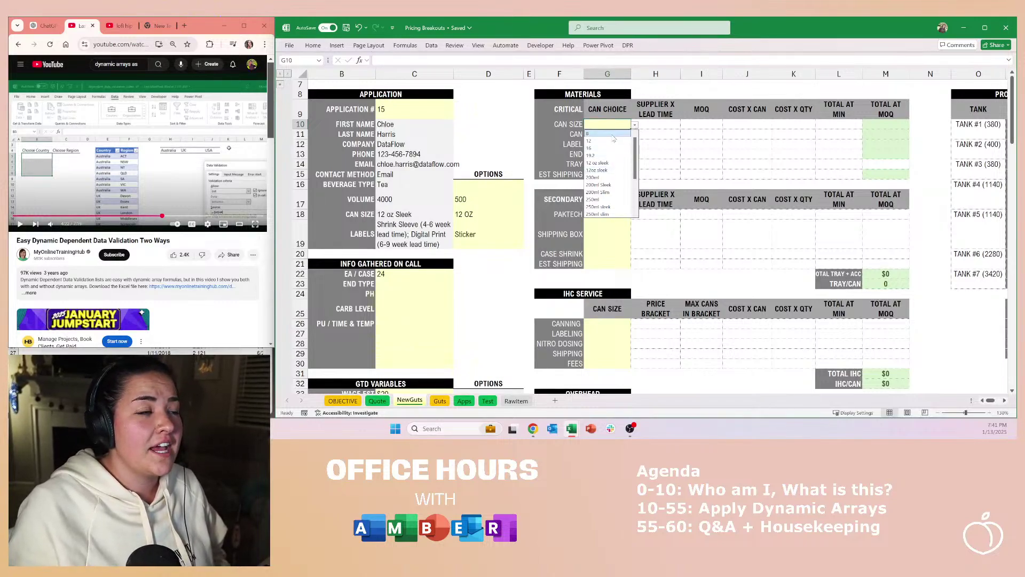
pyautogui.scroll(-3, 612, 184)
pyautogui.scroll(3, 608, 189)
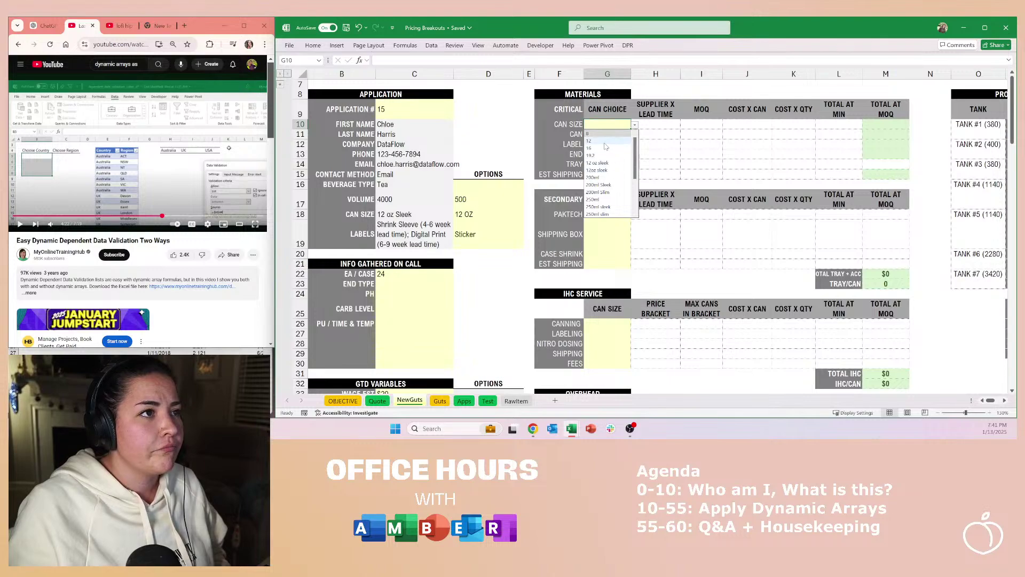
pyautogui.click(612, 171)
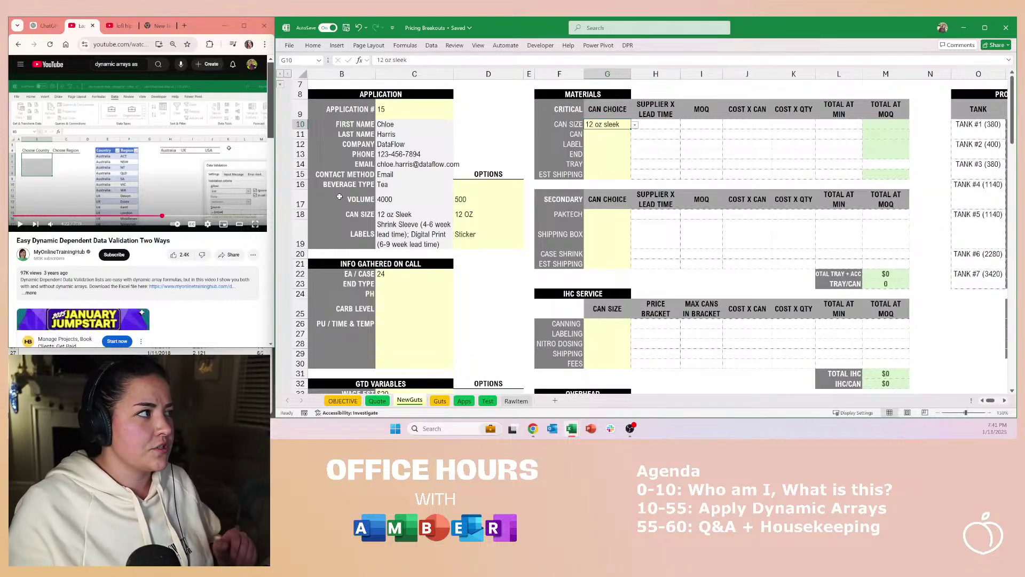
# Step: Switch to the browser and resume the "Easy Dynamic Dependent Data Validation Two Ways" video
pyautogui.click(143, 179)
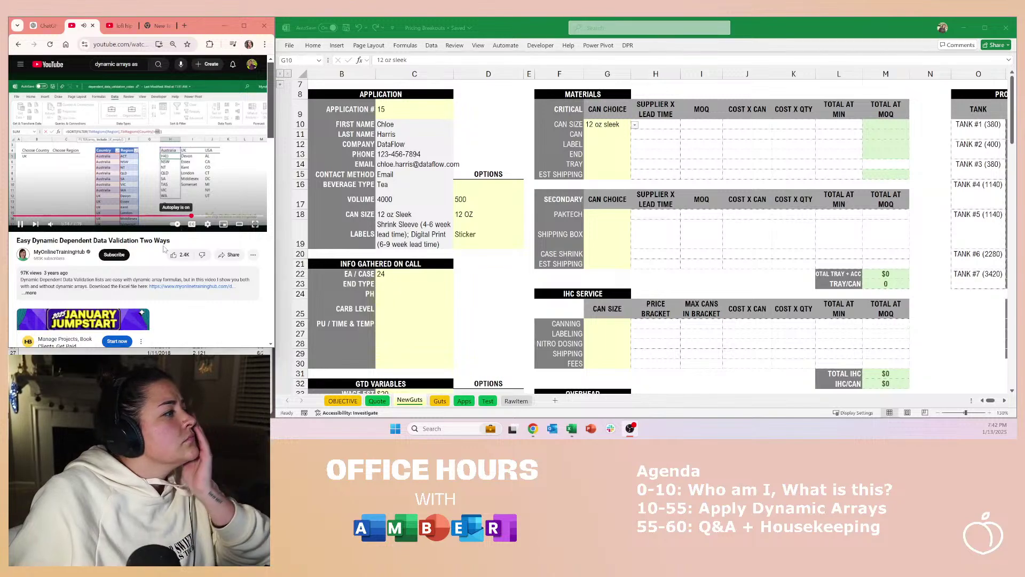
# Step: Pause the video and examine the RawItem table's columns and spill lists, particularly SIZE, along with the Guts sheet's can options
pyautogui.click(164, 203)
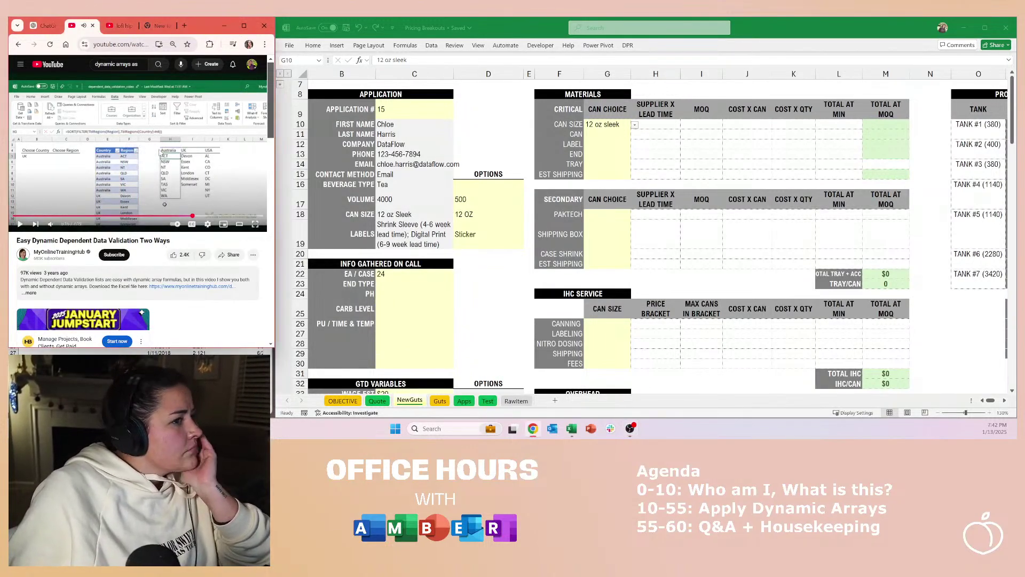
pyautogui.click(516, 400)
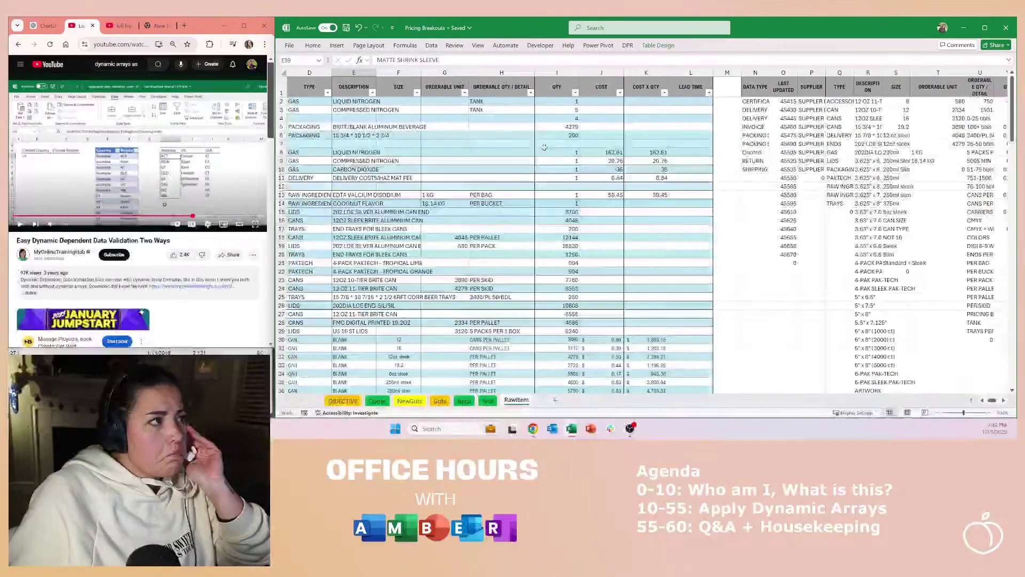
pyautogui.click(867, 162)
pyautogui.middleClick(773, 163)
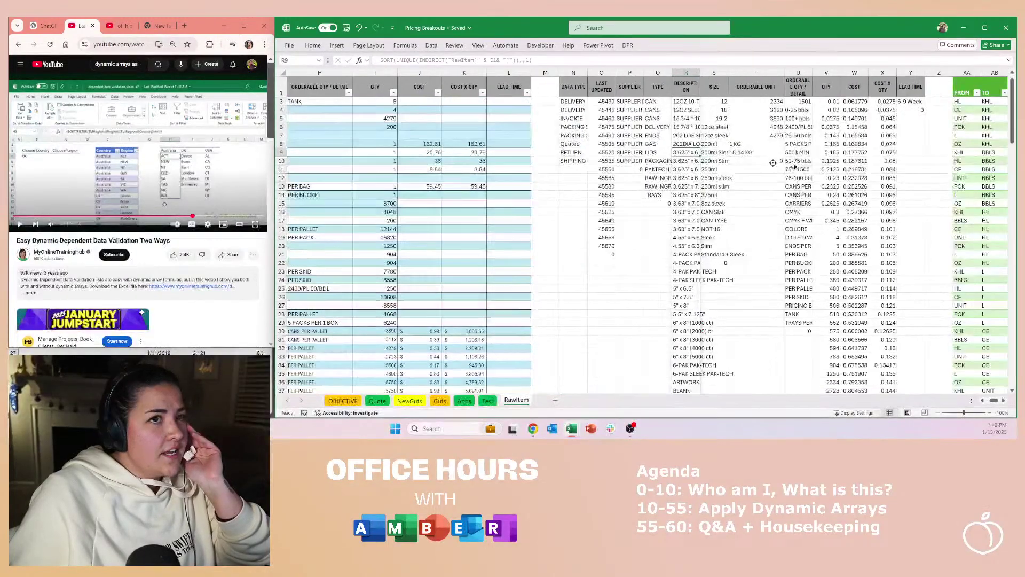
pyautogui.middleClick(782, 165)
pyautogui.scroll(1, 630, 152)
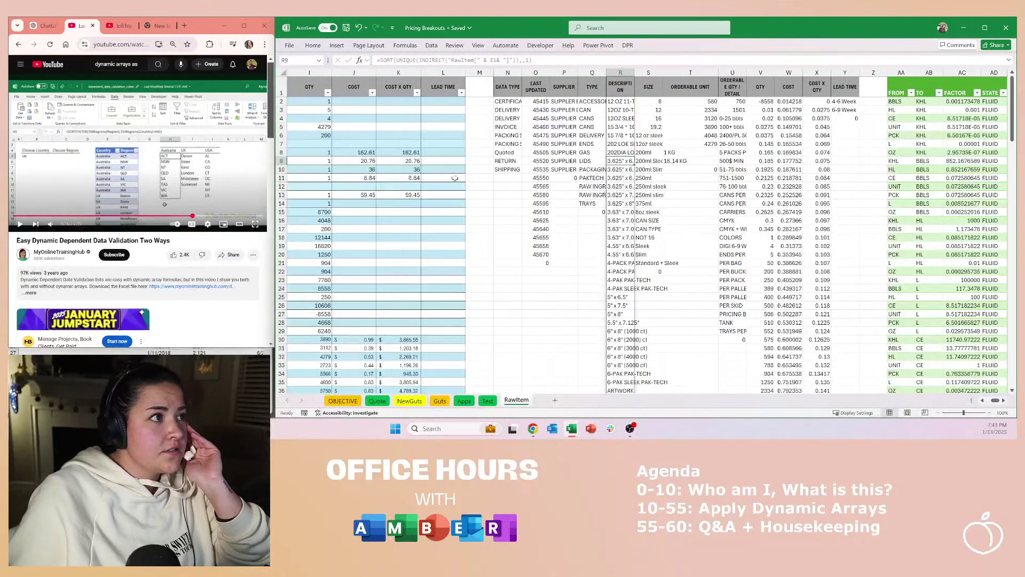
pyautogui.hscroll(-5, 481, 160)
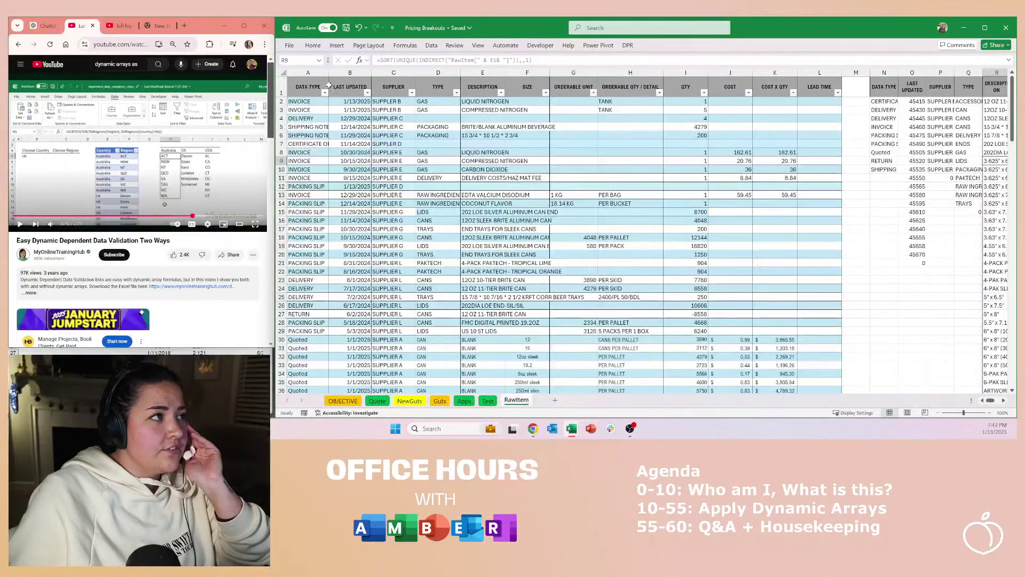
pyautogui.moveTo(325, 76); pyautogui.dragTo(624, 90)
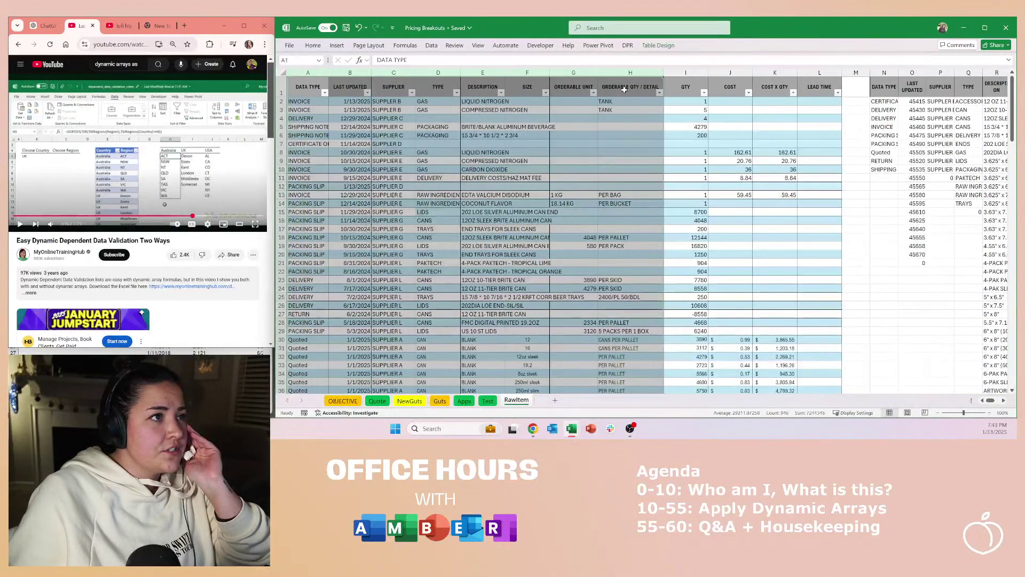
pyautogui.click(389, 78)
pyautogui.click(483, 78)
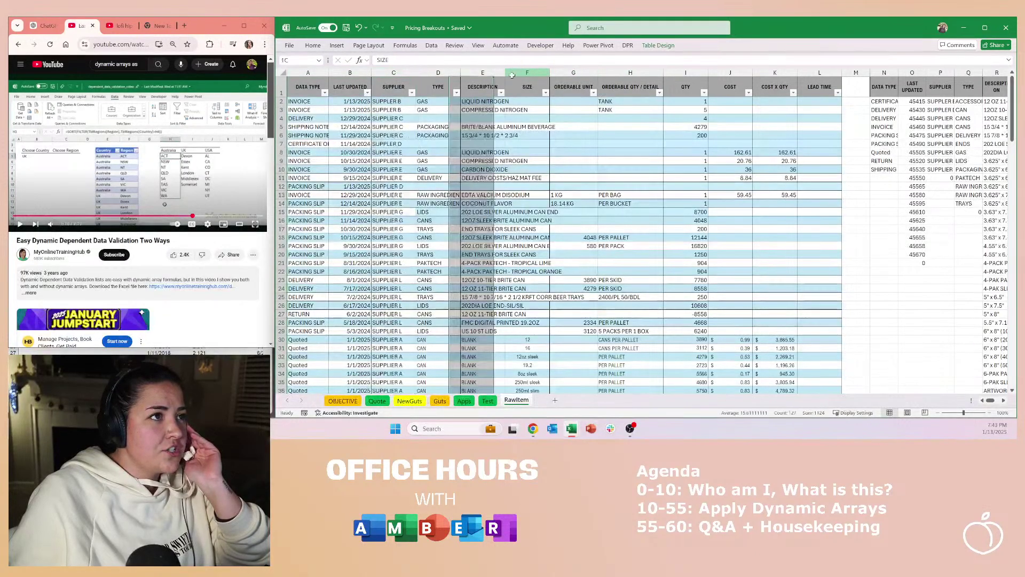
pyautogui.click(512, 75)
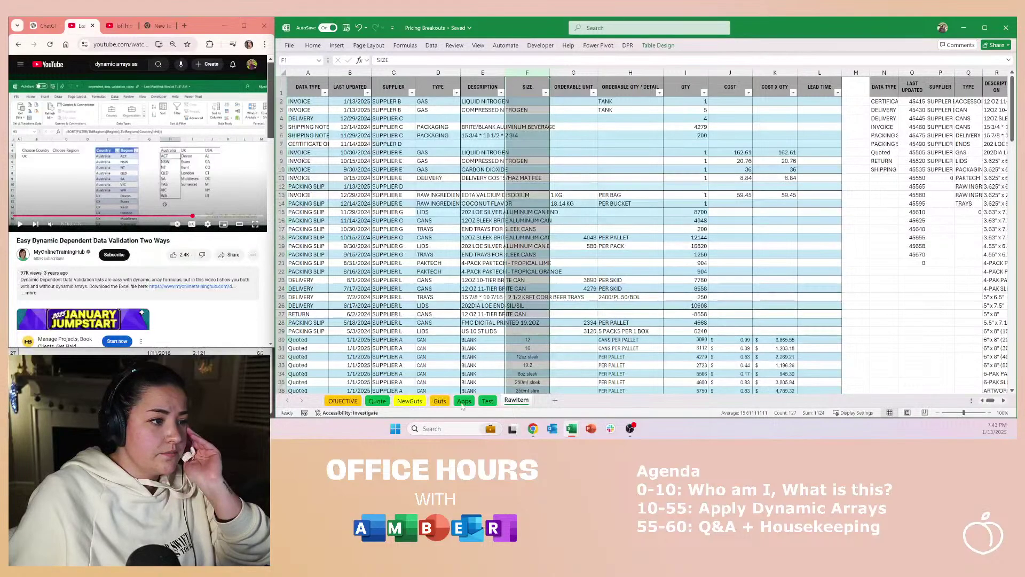
pyautogui.click(439, 402)
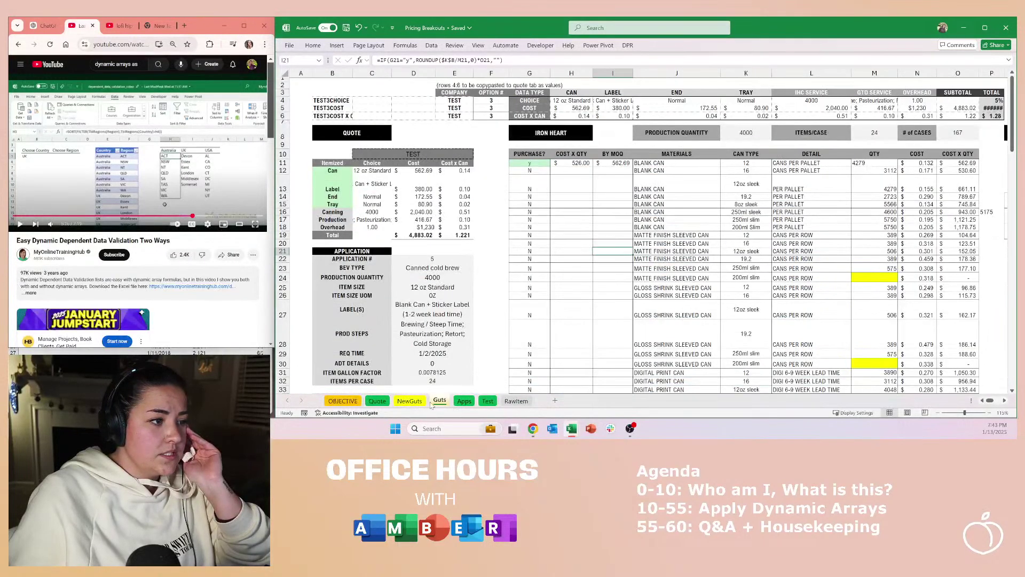
# Step: On NewGuts, enter =FILTER(RawItem[TYPE],RawItem[SIZE]=G10,"NOTHINGG") in the CAN choice cell G11
pyautogui.click(408, 401)
pyautogui.click(595, 136)
pyautogui.write('=')
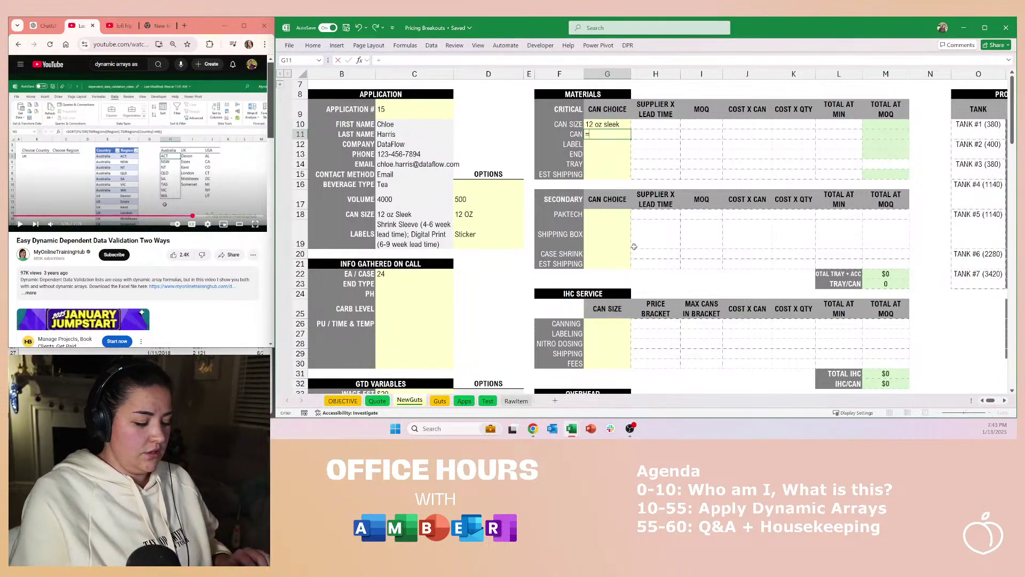
pyautogui.write('filter(')
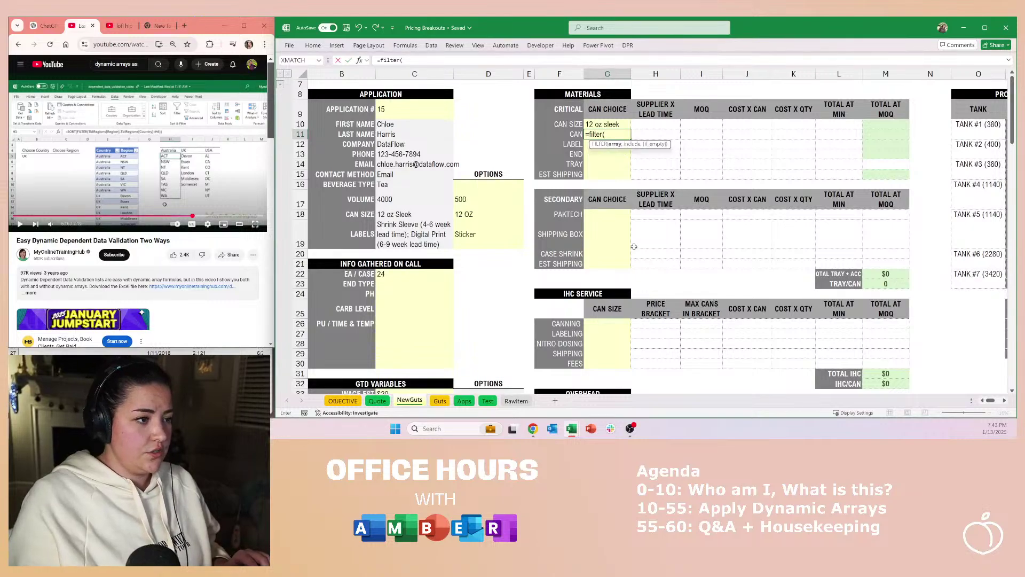
pyautogui.write('raw')
pyautogui.press('Tab')
pyautogui.write('[')
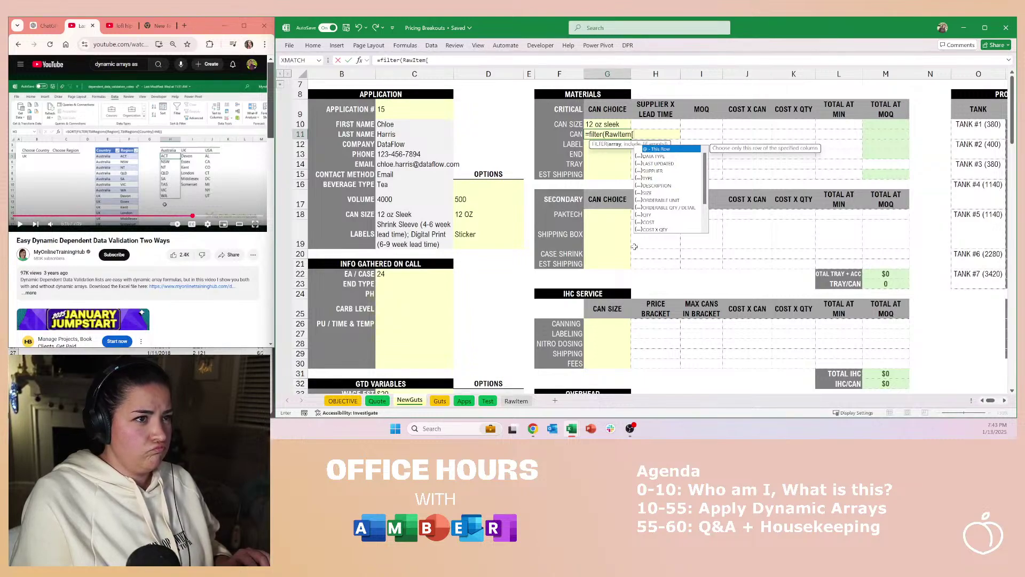
pyautogui.write('can')
pyautogui.press('BackSpace')
pyautogui.press('BackSpace')
pyautogui.press('BackSpace')
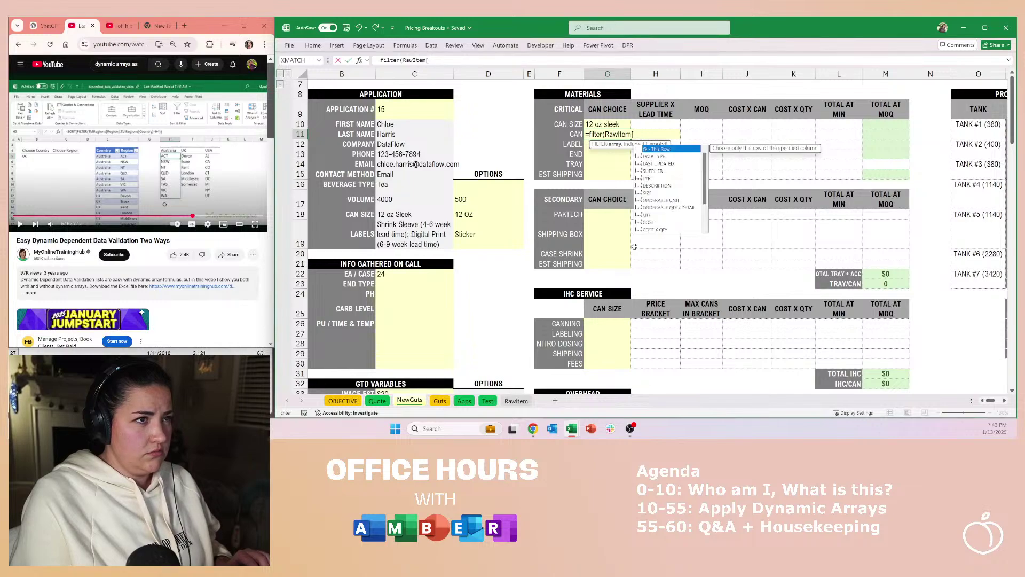
pyautogui.write('type')
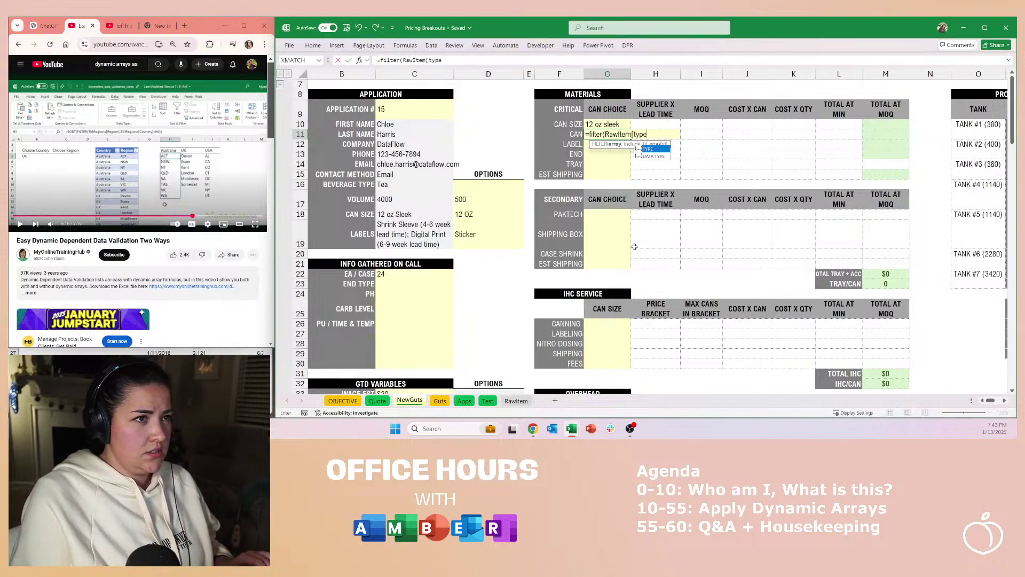
pyautogui.write(']')
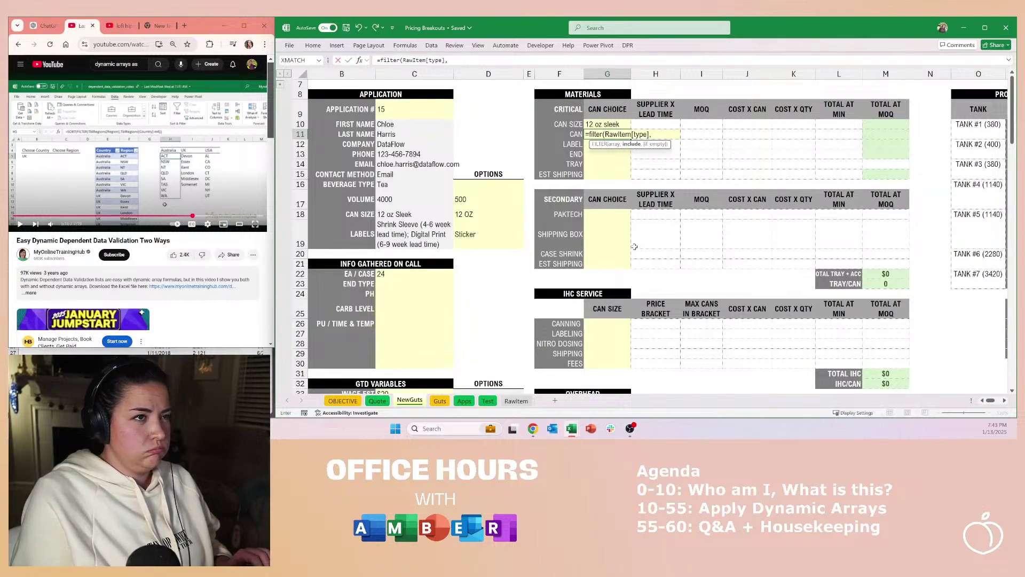
pyautogui.write(',RawItem')
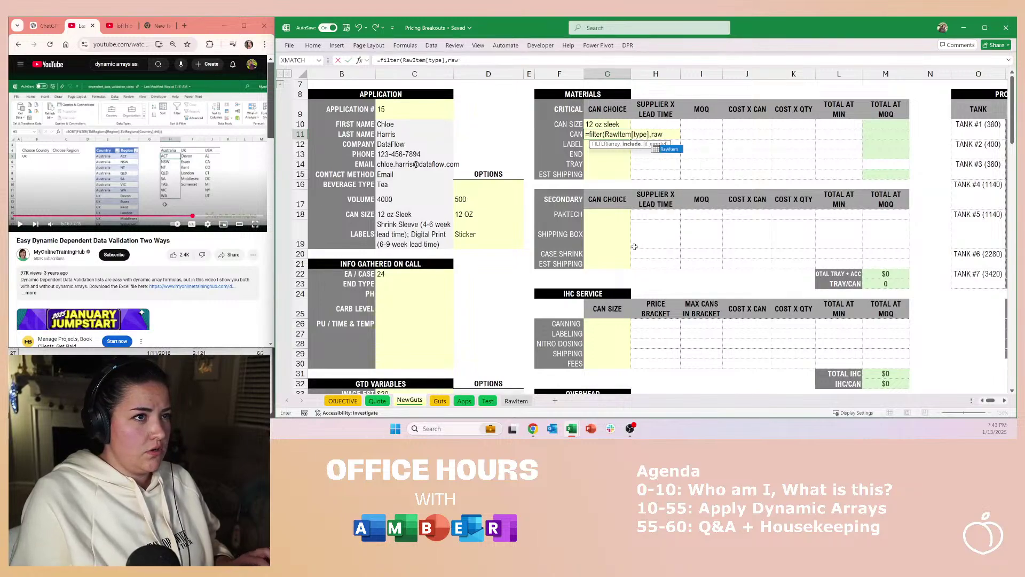
pyautogui.write('[')
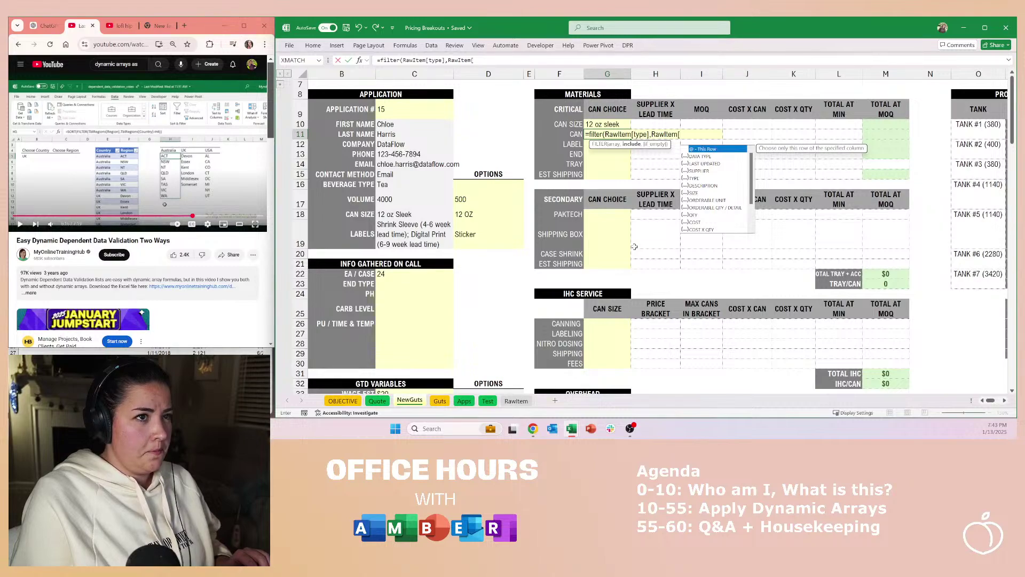
pyautogui.write('SIZE]=')
pyautogui.press('Up')
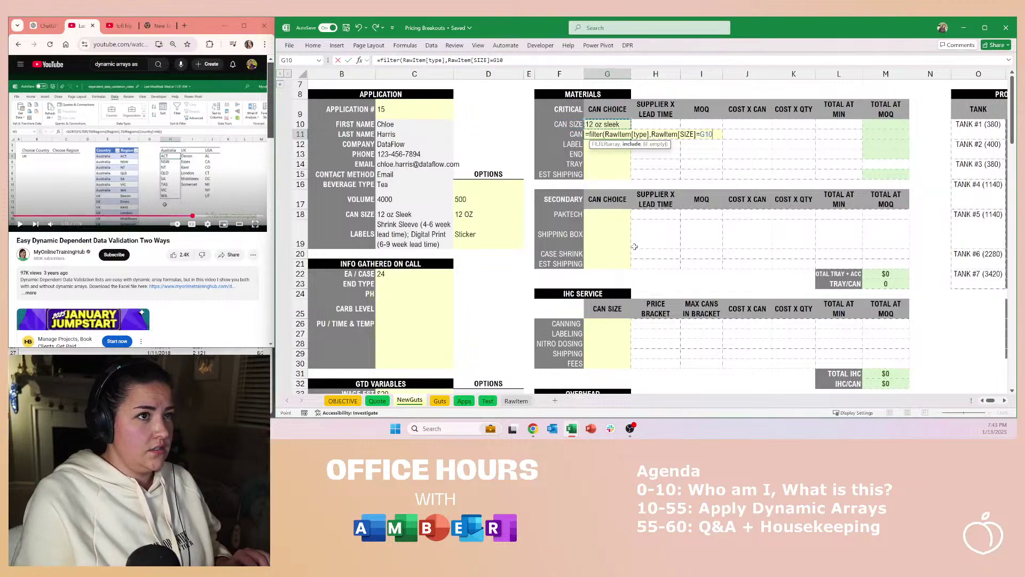
pyautogui.write(',"NO')
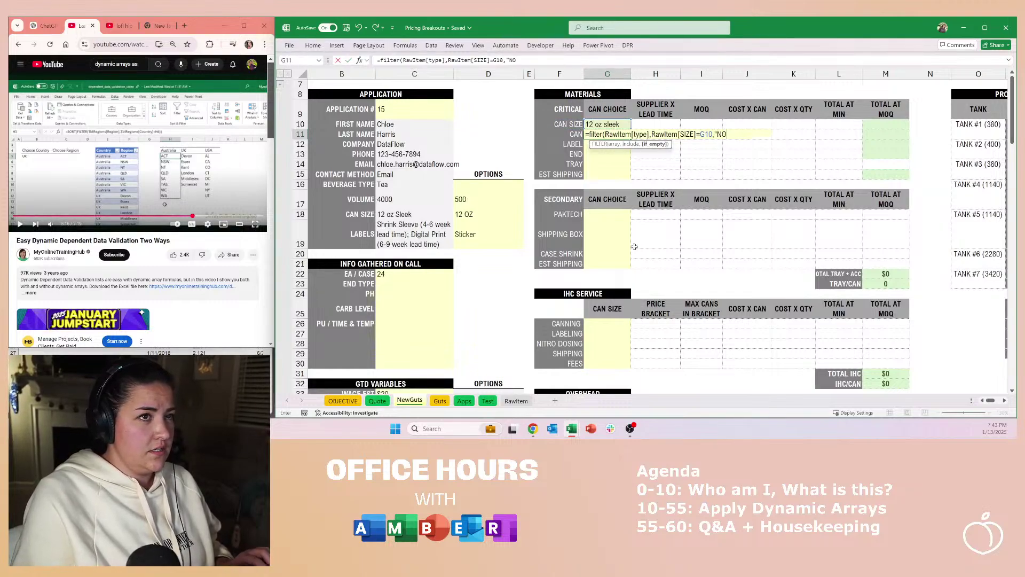
pyautogui.write('THINGG")')
pyautogui.hotkey('ctrl', 'Return')
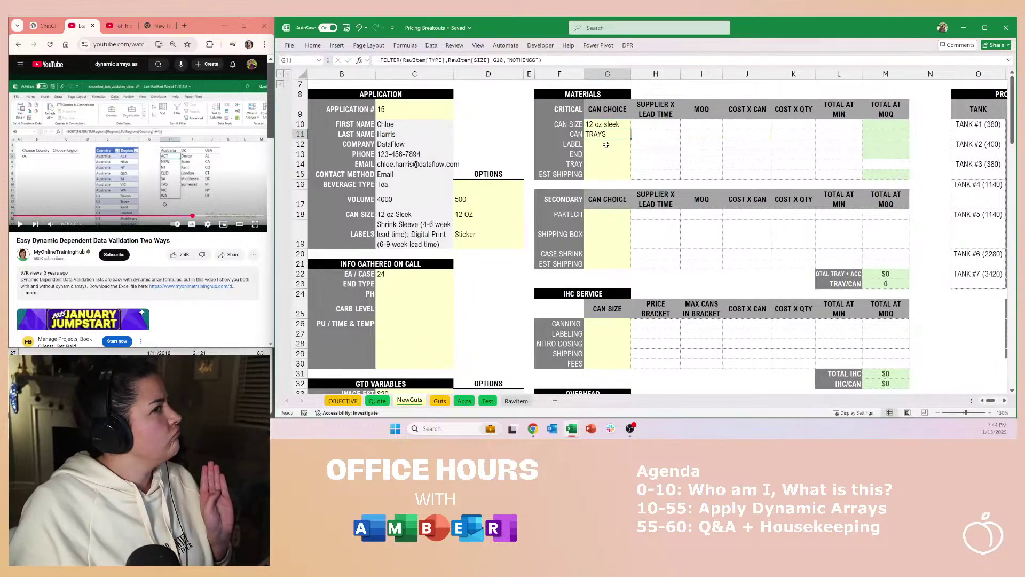
# Step: Test the CAN formula by switching the can size in G10 to 19.2, then 12oz sleek, and back to 12 oz sleek
pyautogui.click(610, 123)
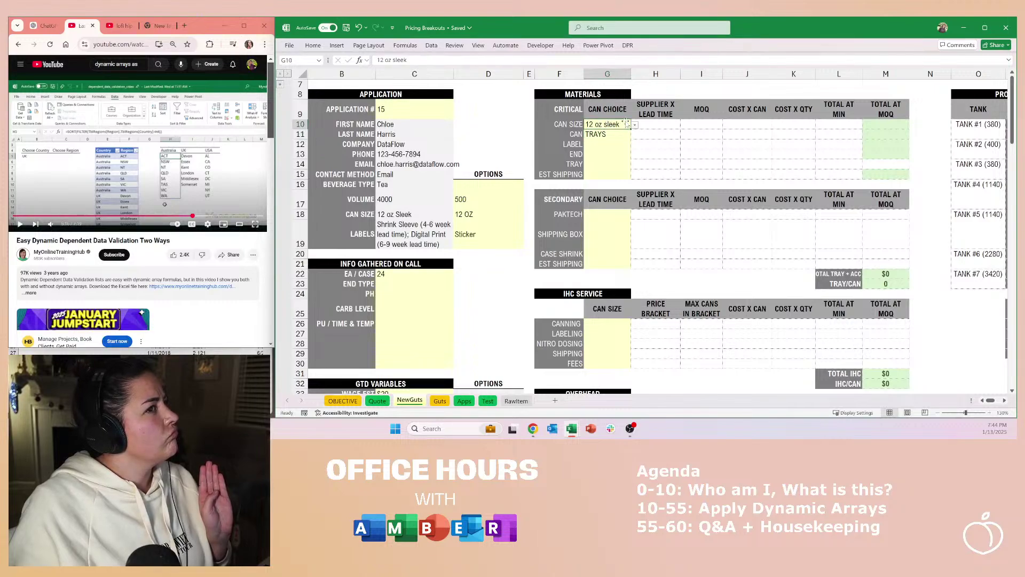
pyautogui.click(636, 125)
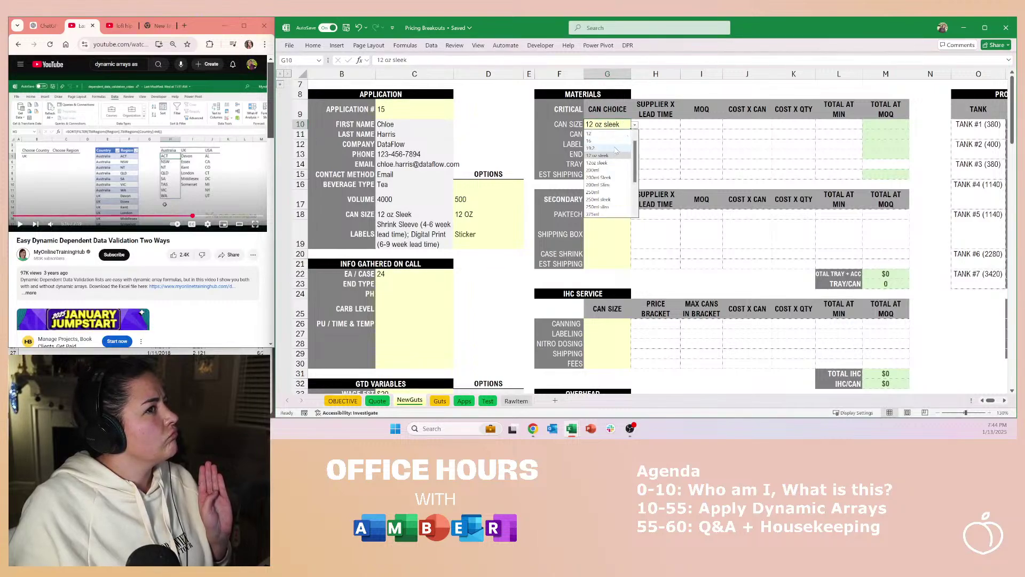
pyautogui.click(608, 152)
pyautogui.click(635, 125)
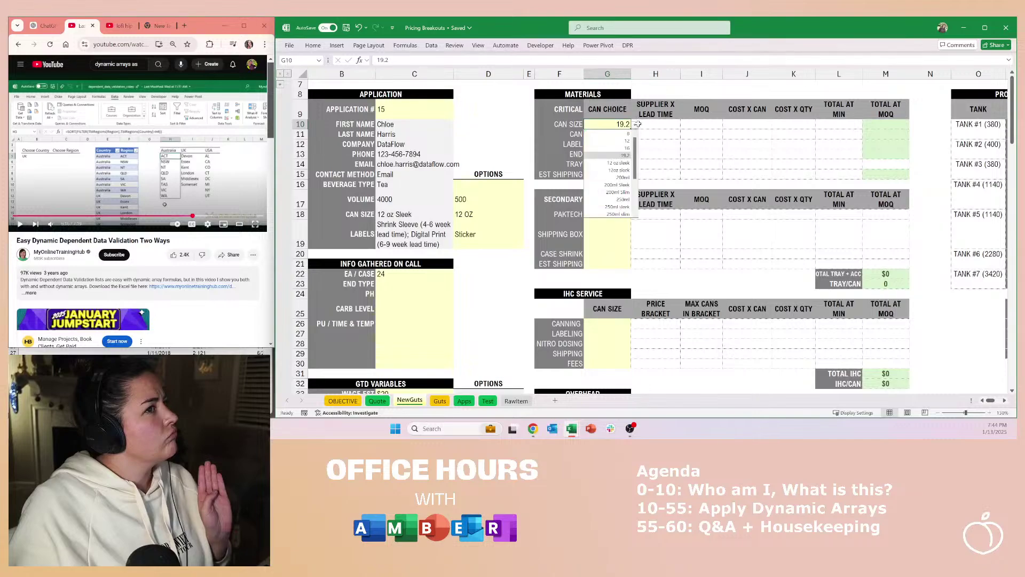
pyautogui.click(624, 170)
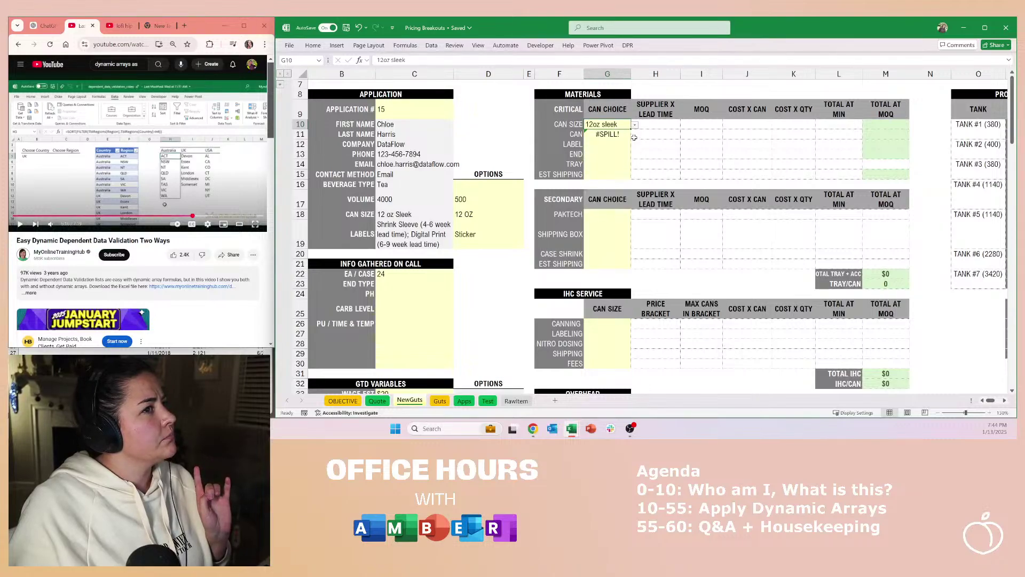
pyautogui.click(635, 126)
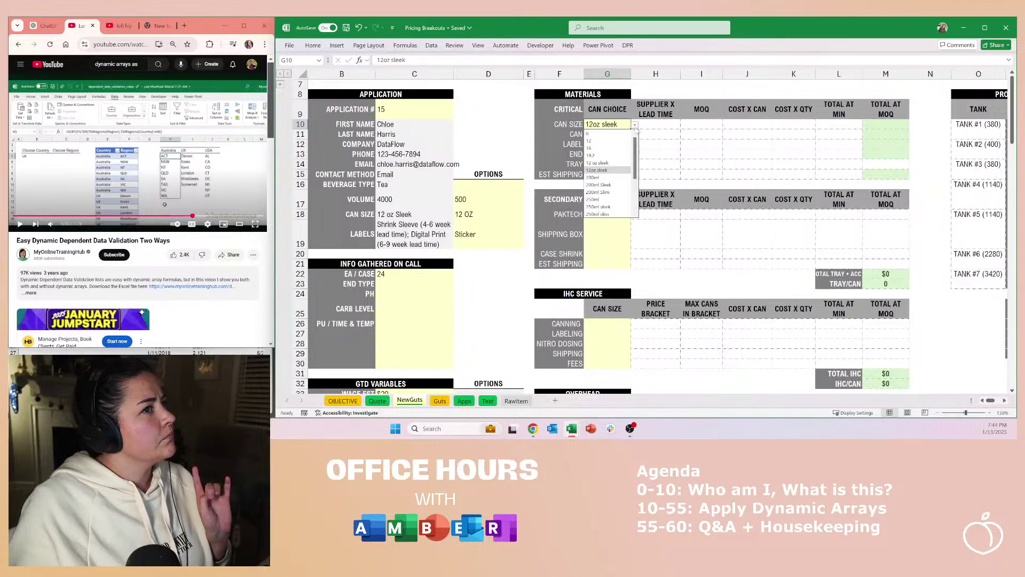
pyautogui.click(614, 163)
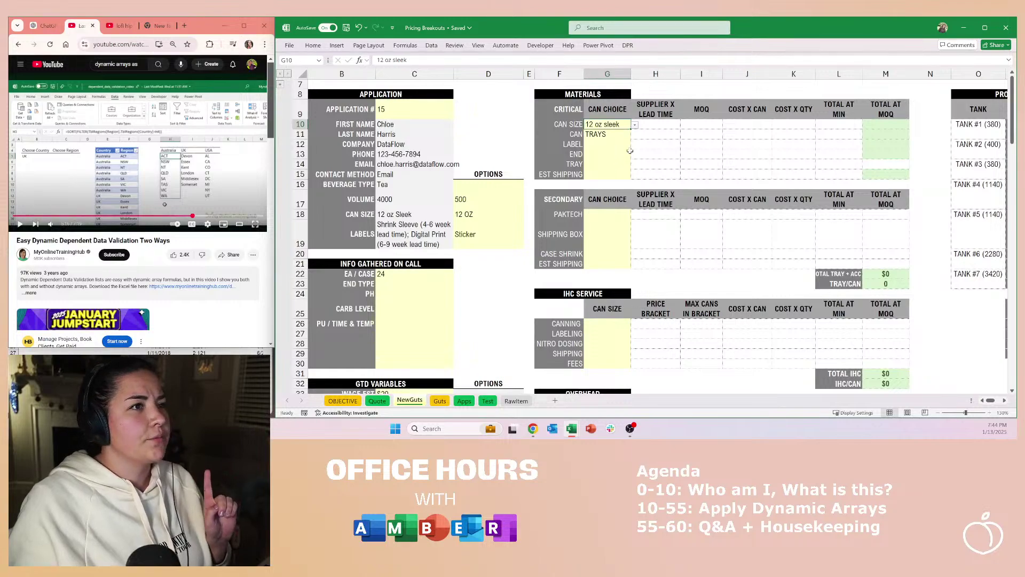
pyautogui.click(604, 137)
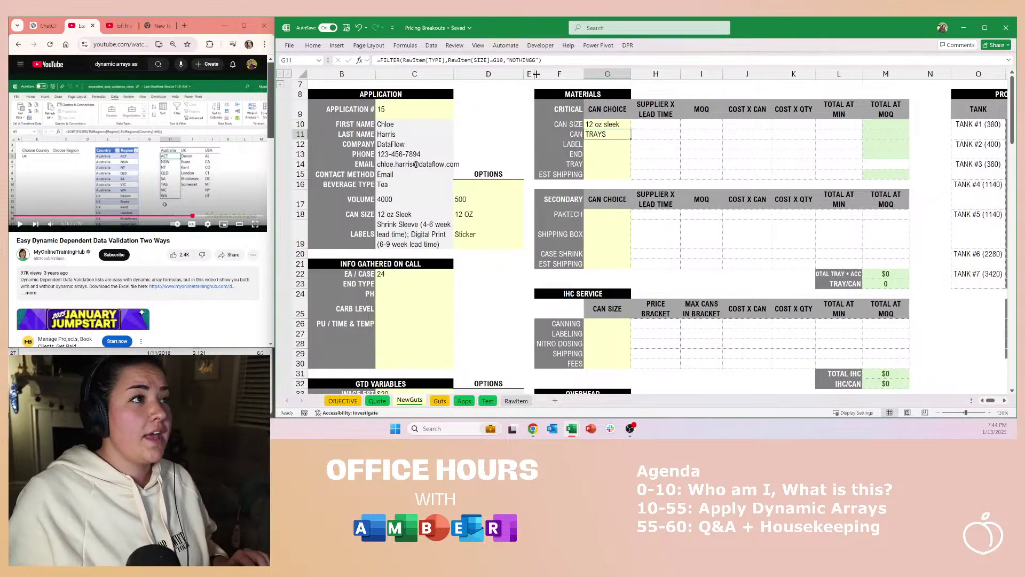
pyautogui.moveTo(542, 60); pyautogui.dragTo(352, 67)
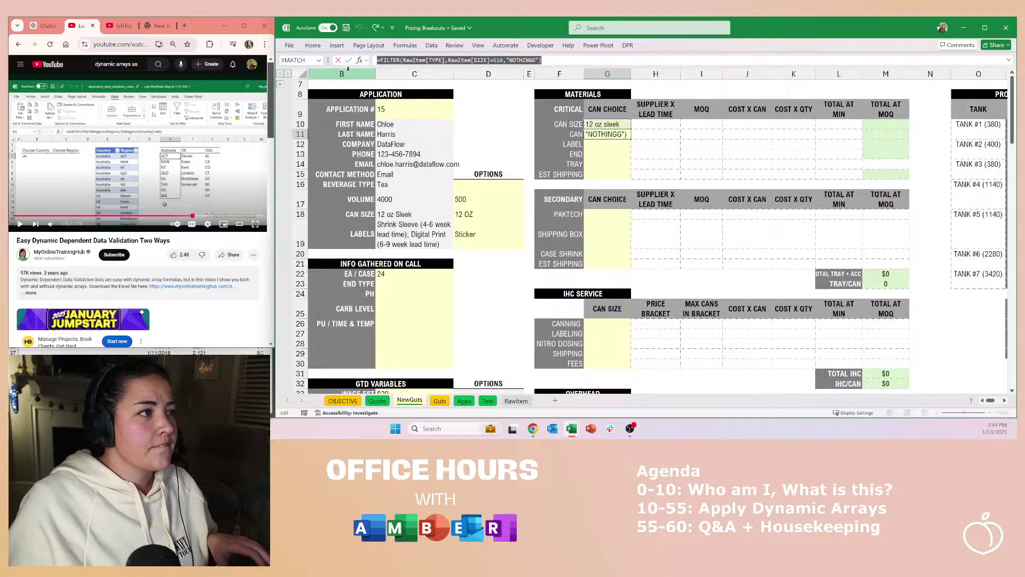
pyautogui.press('BackSpace')
pyautogui.press('Escape')
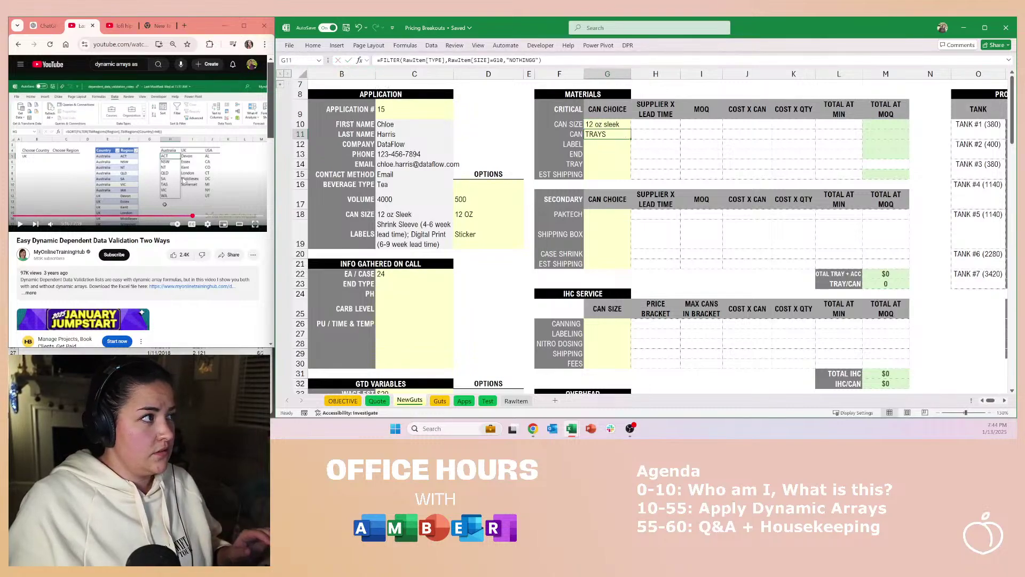
# Step: Switch to the browser, play a short stretch of the dependent data validation video and pause it
pyautogui.click(183, 181)
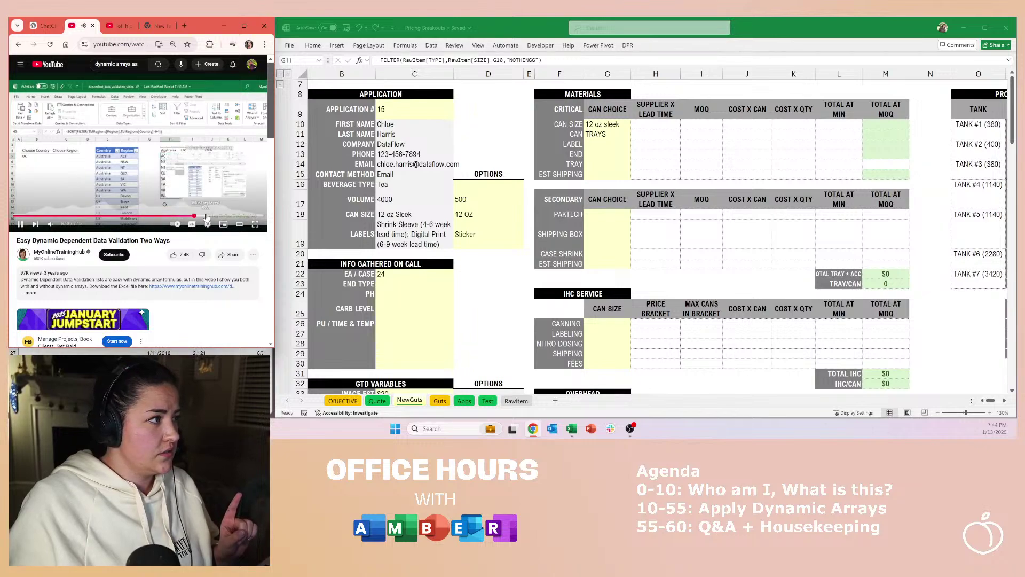
pyautogui.click(219, 147)
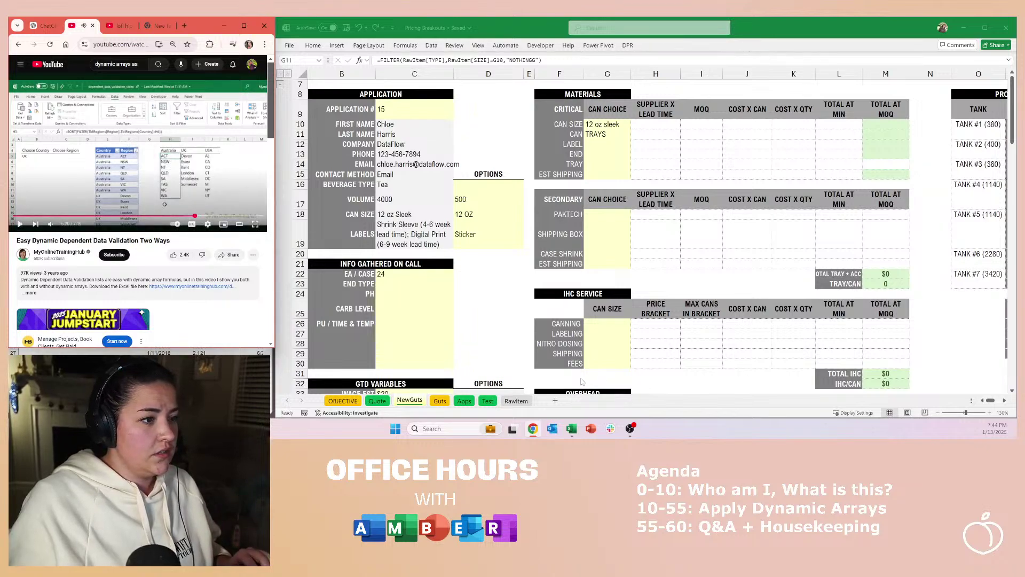
# Step: On RawItem, change the size of the blank can in F32 to "12 oz sleek"
pyautogui.click(516, 401)
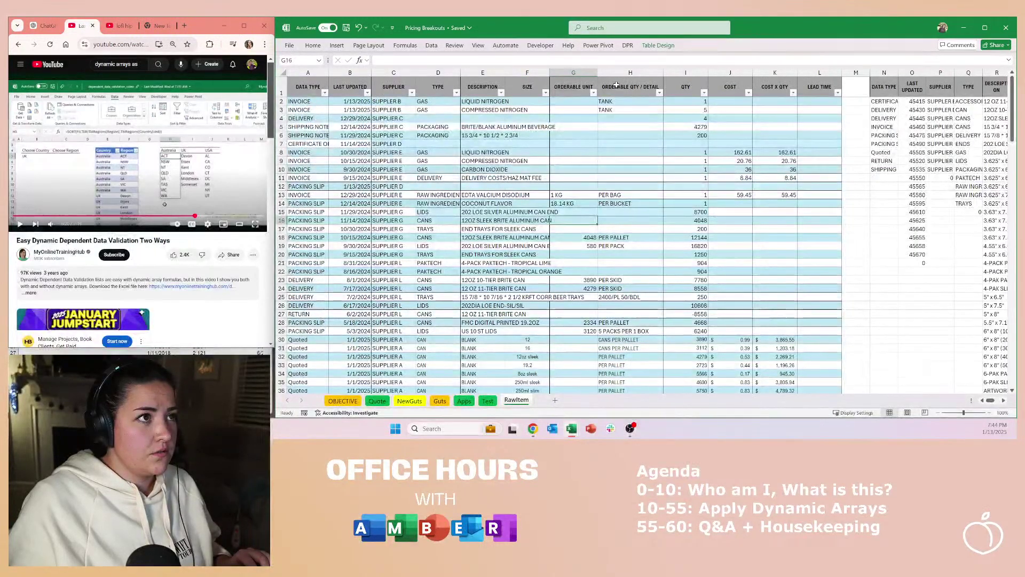
pyautogui.click(541, 74)
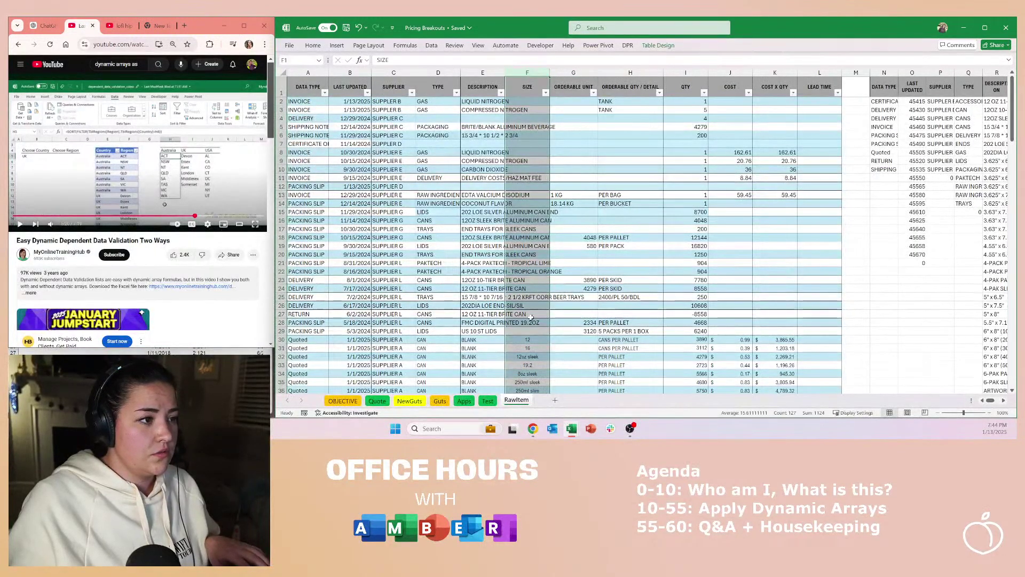
pyautogui.click(528, 356)
pyautogui.write('12 oz sleek')
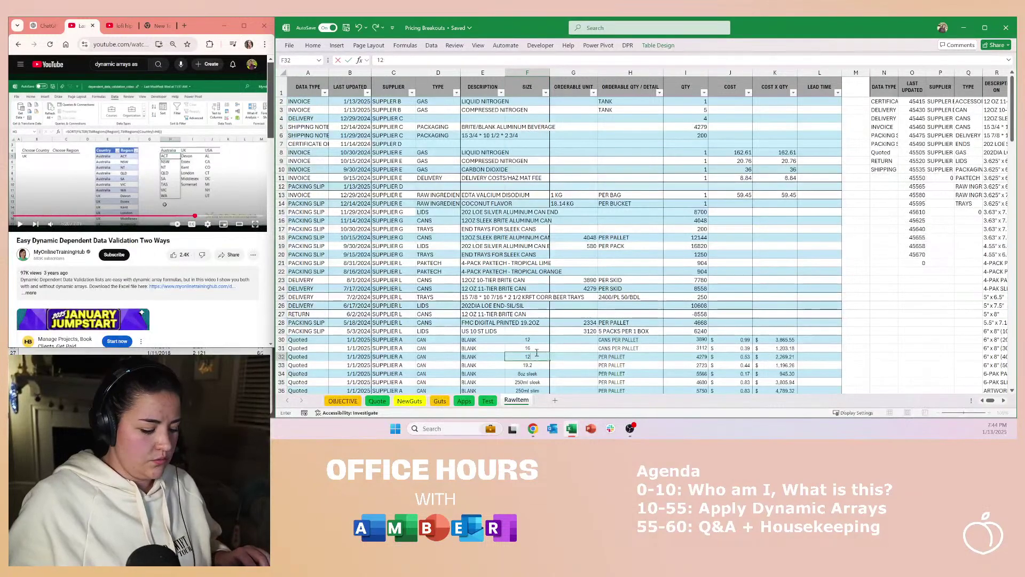
pyautogui.press('BackSpace')
pyautogui.press('BackSpace')
pyautogui.press('BackSpace')
pyautogui.press('BackSpace')
pyautogui.write('s')
# Step: Copy the size "12 oz sleek" from F32 over the matte shrink sleeve can size in F40
pyautogui.hotkey('ctrl', 'c')
pyautogui.press('Down')
pyautogui.press('Down')
pyautogui.press('Down')
pyautogui.press('Down')
pyautogui.press('Down')
pyautogui.press('Down')
pyautogui.scroll(-2, 535, 351)
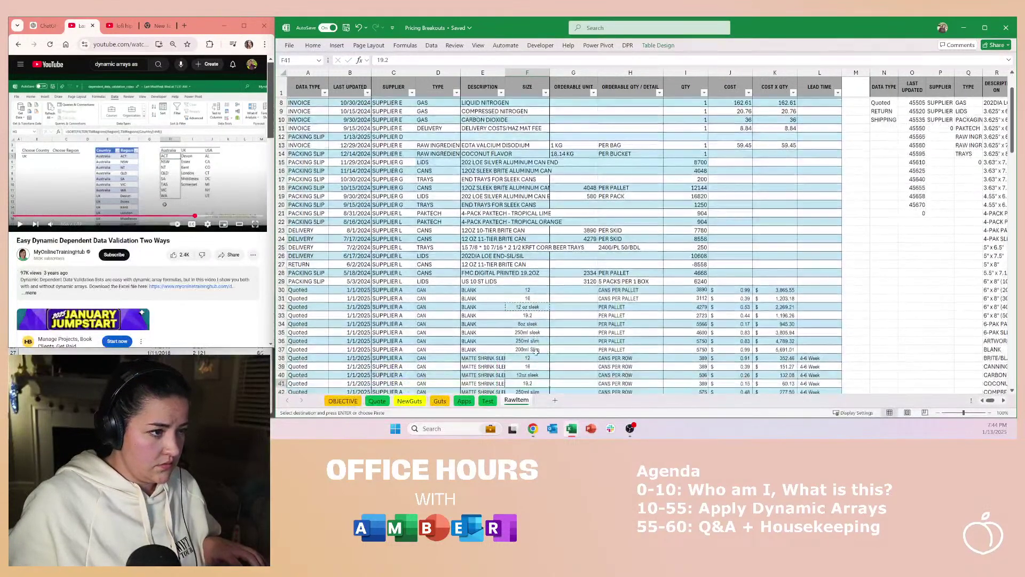
pyautogui.click(536, 353)
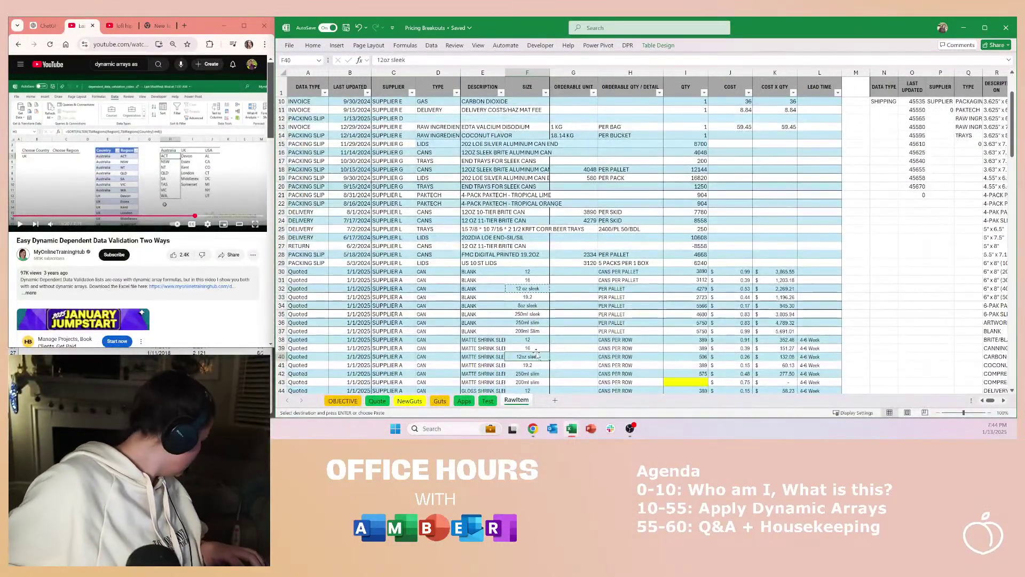
pyautogui.hotkey('ctrl', 'v')
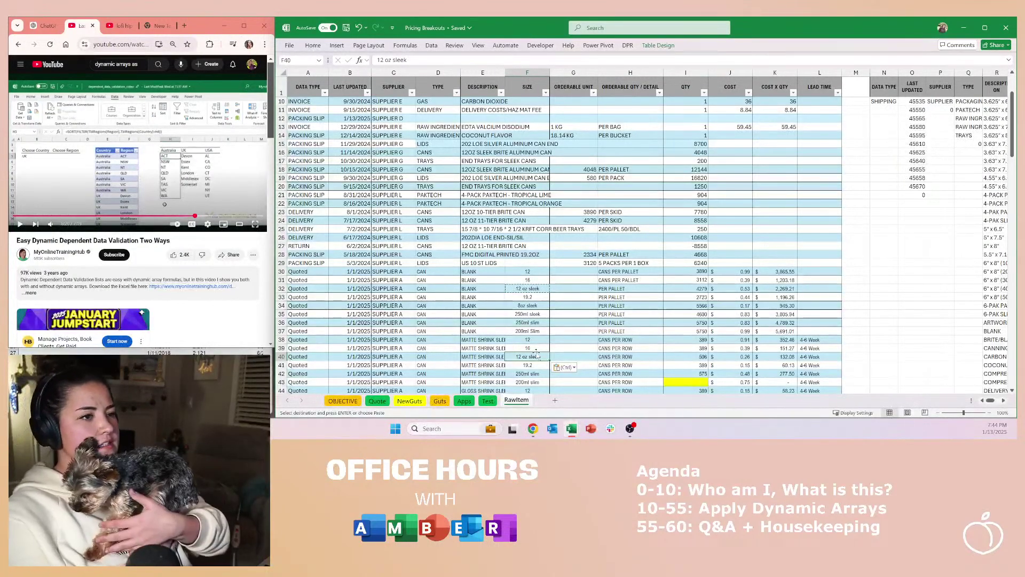
# Step: Paste the copied "12 oz sleek" size over the gloss shrink sleeve can size in F46
pyautogui.press('Down')
pyautogui.press('Down')
pyautogui.press('Down')
pyautogui.press('Down')
pyautogui.press('Down')
pyautogui.press('Down')
pyautogui.press('Down')
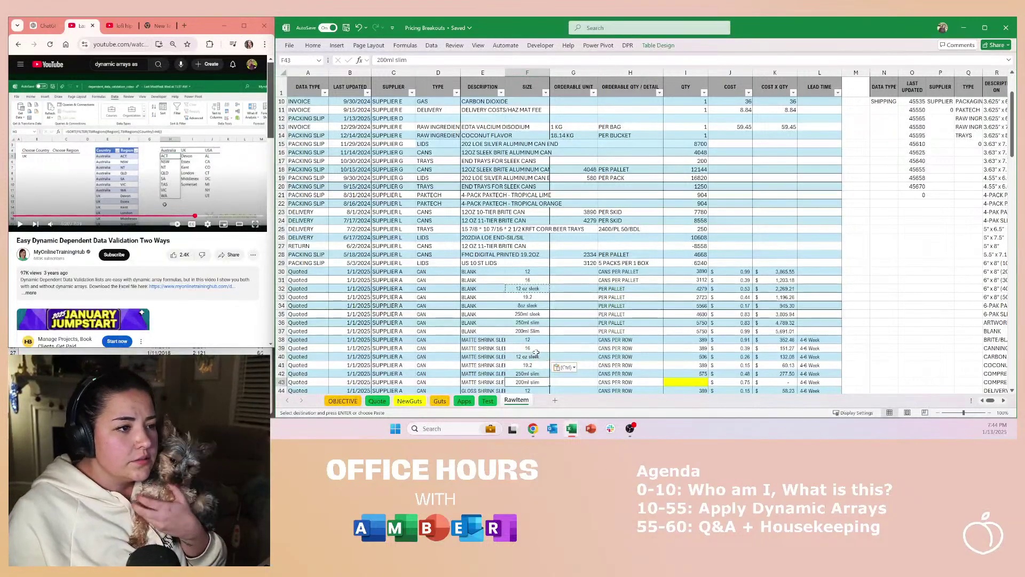
pyautogui.scroll(-1, 535, 351)
pyautogui.click(536, 352)
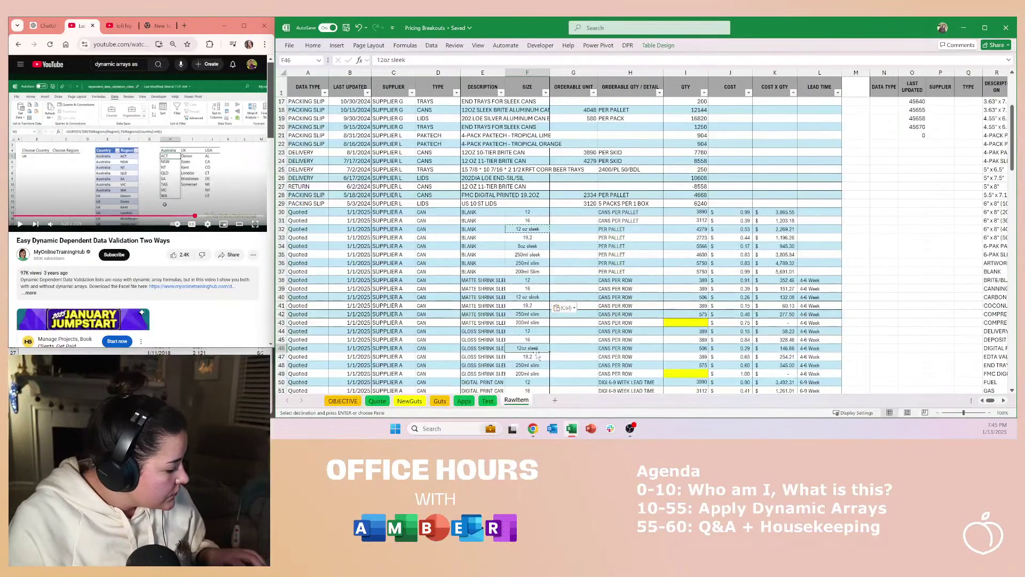
# Step: Paste "12 oz sleek" over the digital print can size in F52
pyautogui.press('Down')
pyautogui.press('Down')
pyautogui.press('Down')
pyautogui.press('Down')
pyautogui.press('Down')
pyautogui.press('Down')
pyautogui.press('Down')
pyautogui.press('Down')
pyautogui.press('Down')
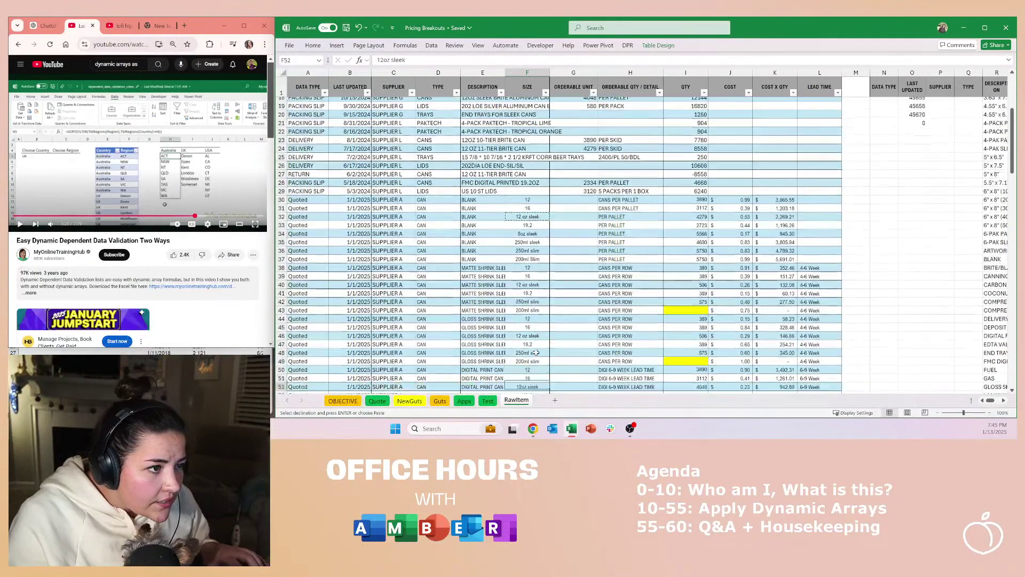
pyautogui.press('Down')
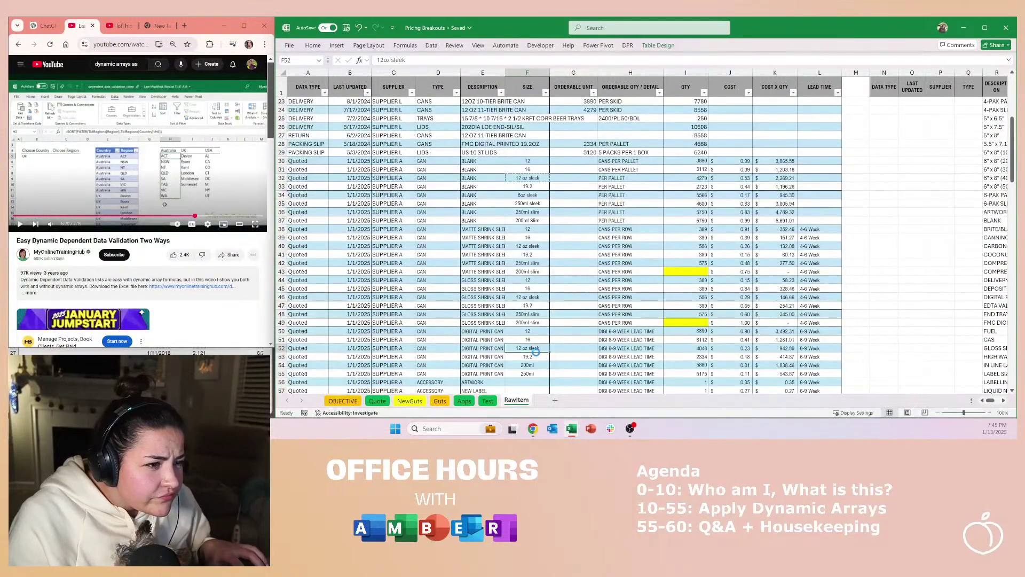
# Step: Paste "12 oz sleek" as the size of the sleek trays in F64 and the 12-pack trays in F68
pyautogui.press('Down')
pyautogui.press('Down')
pyautogui.press('Down')
pyautogui.press('Down')
pyautogui.press('Down')
pyautogui.press('Down')
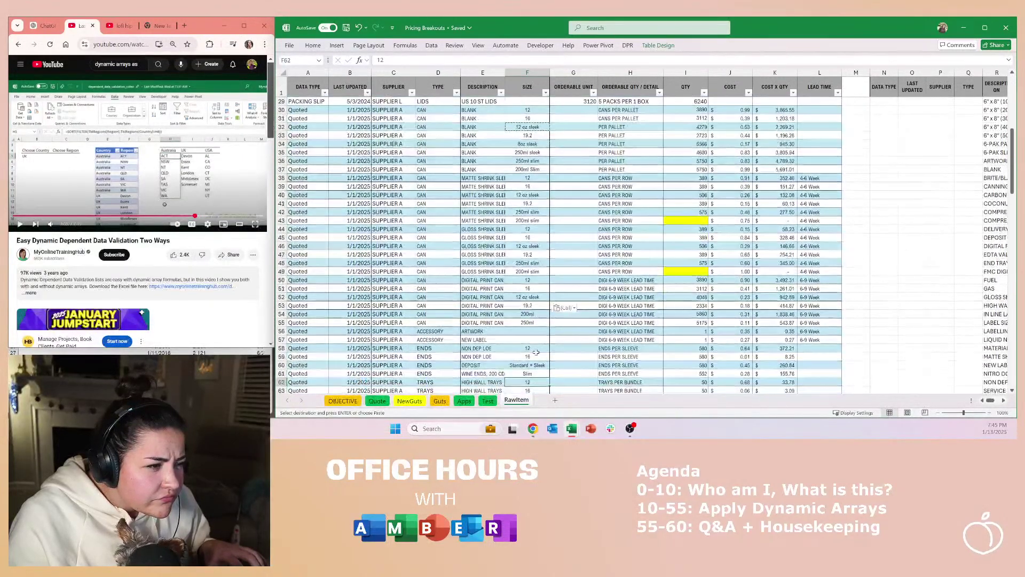
pyautogui.press('Down')
pyautogui.press('Down')
pyautogui.press('Down')
pyautogui.press('Down')
pyautogui.press('Down')
pyautogui.press('Down')
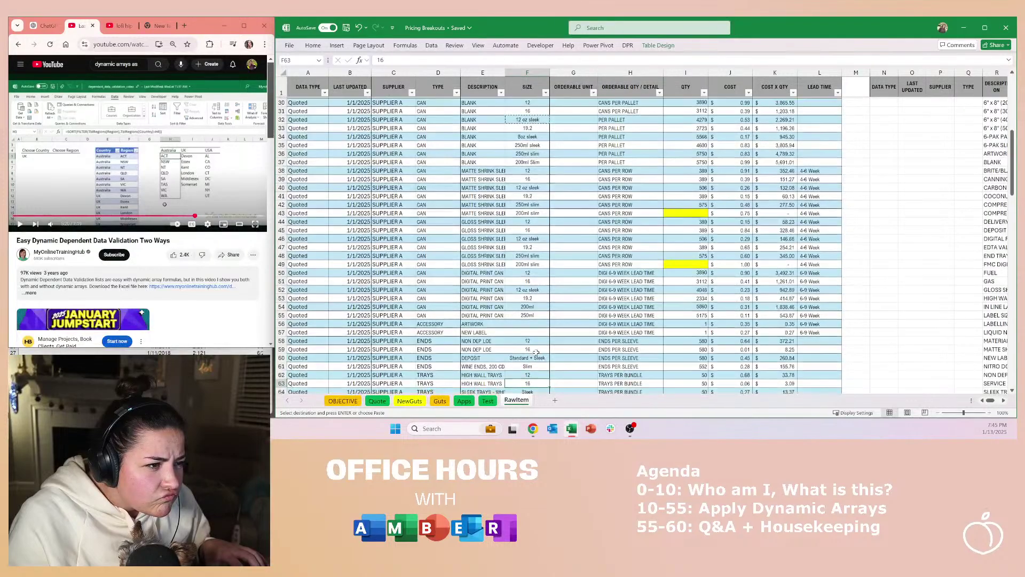
pyautogui.scroll(-1, 536, 352)
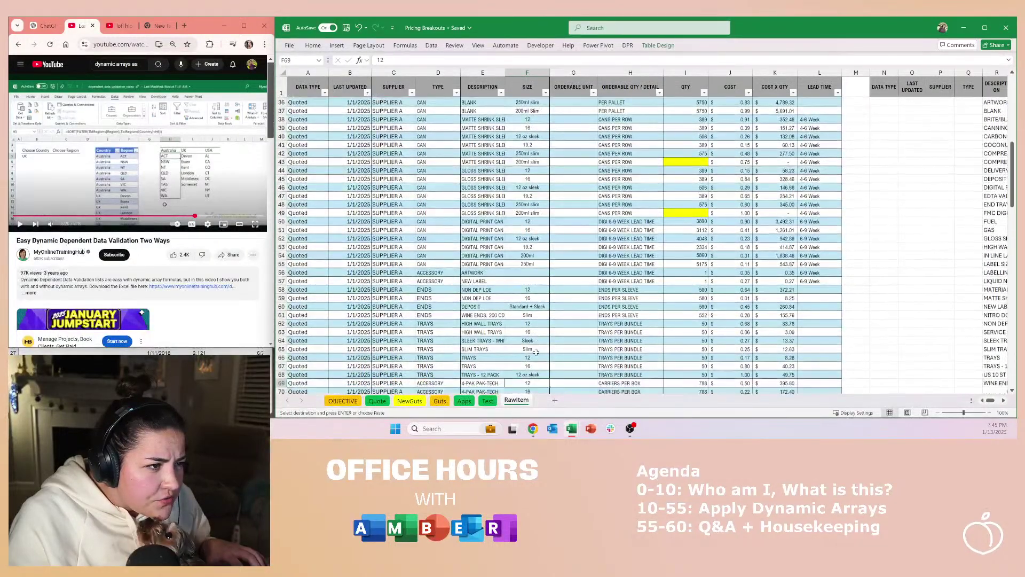
pyautogui.press('Up')
pyautogui.press('Up')
pyautogui.press('Up')
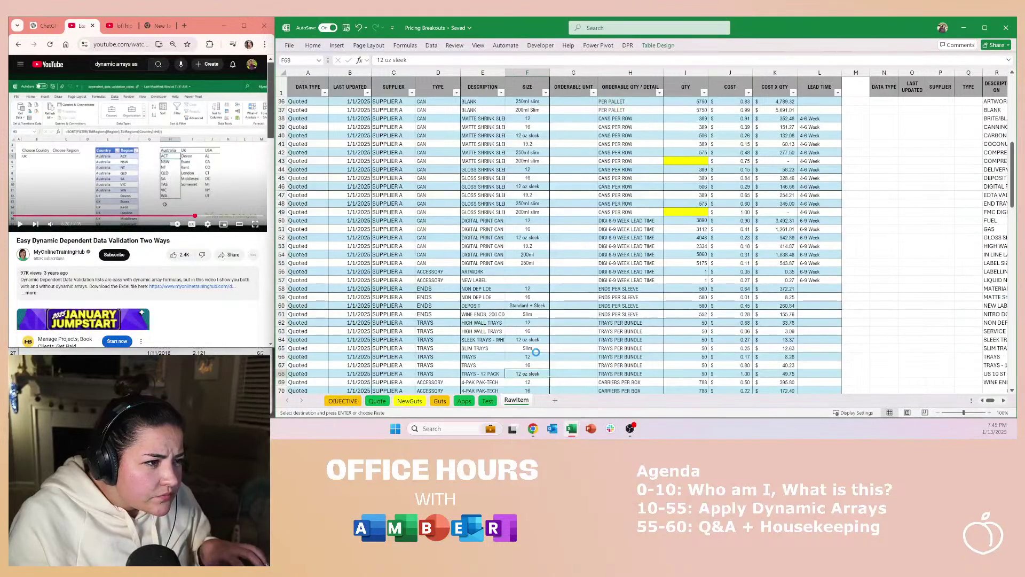
pyautogui.hotkey('ctrl', 'v')
# Step: Replace the sizes of the two sleek PakTech accessories in F73 and F74 with the copied "12 oz sleek"
pyautogui.press('Down')
pyautogui.press('Down')
pyautogui.press('Down')
pyautogui.press('Down')
pyautogui.press('Down')
pyautogui.press('Down')
pyautogui.press('Down')
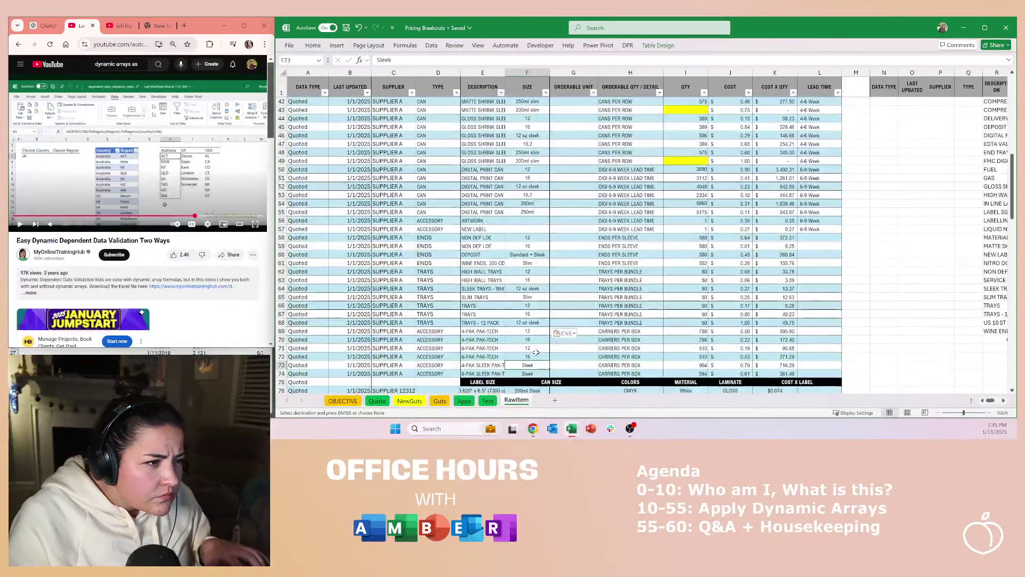
pyautogui.press('Down')
pyautogui.hotkey('ctrl', 'v')
pyautogui.press('Down')
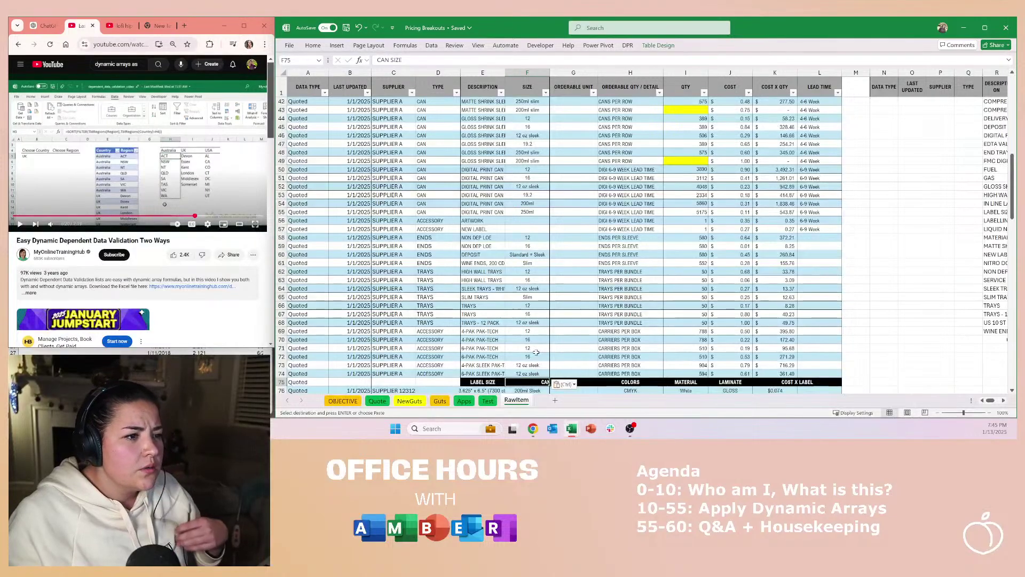
# Step: Paste "12 oz sleek" over the can sizes of the 5.5" x 7.125" labels in F90:F93
pyautogui.scroll(-9, 536, 352)
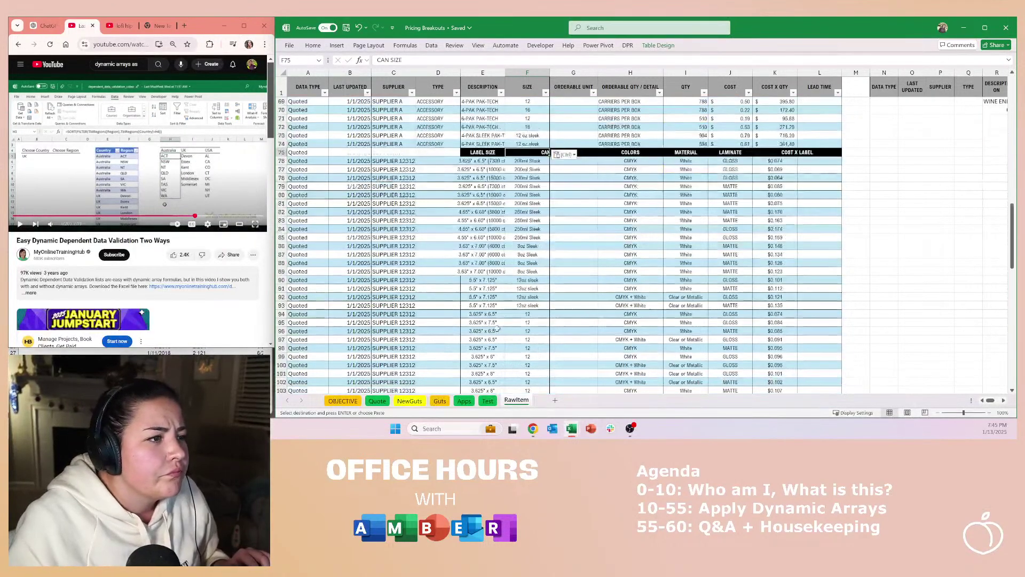
pyautogui.scroll(-1, 576, 310)
pyautogui.moveTo(528, 255); pyautogui.dragTo(529, 285)
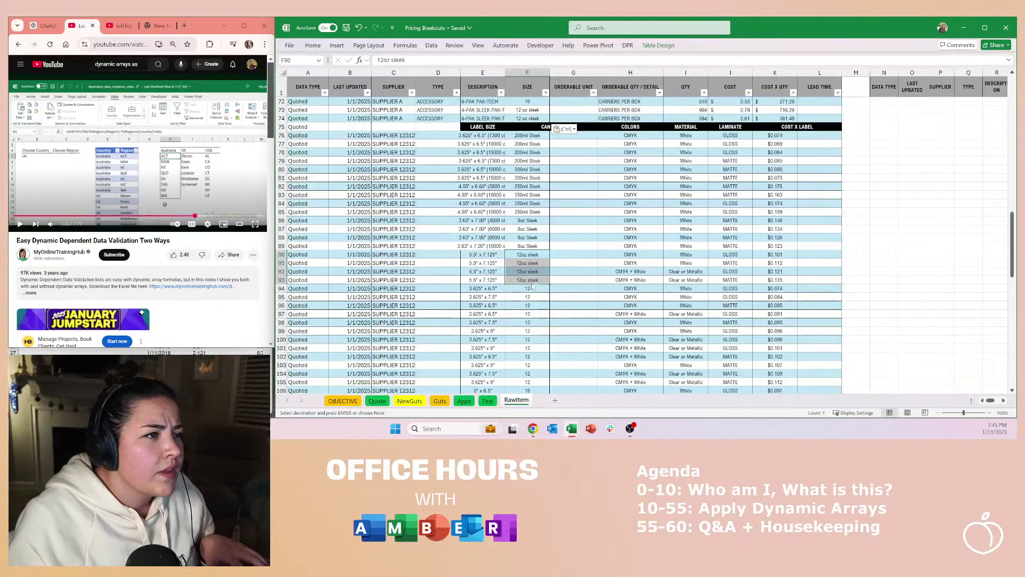
pyautogui.hotkey('ctrl', 'v')
# Step: Replace the in-line labeling can type in F147 with "12 oz sleek"
pyautogui.scroll(-6, 532, 305)
pyautogui.scroll(-11, 534, 307)
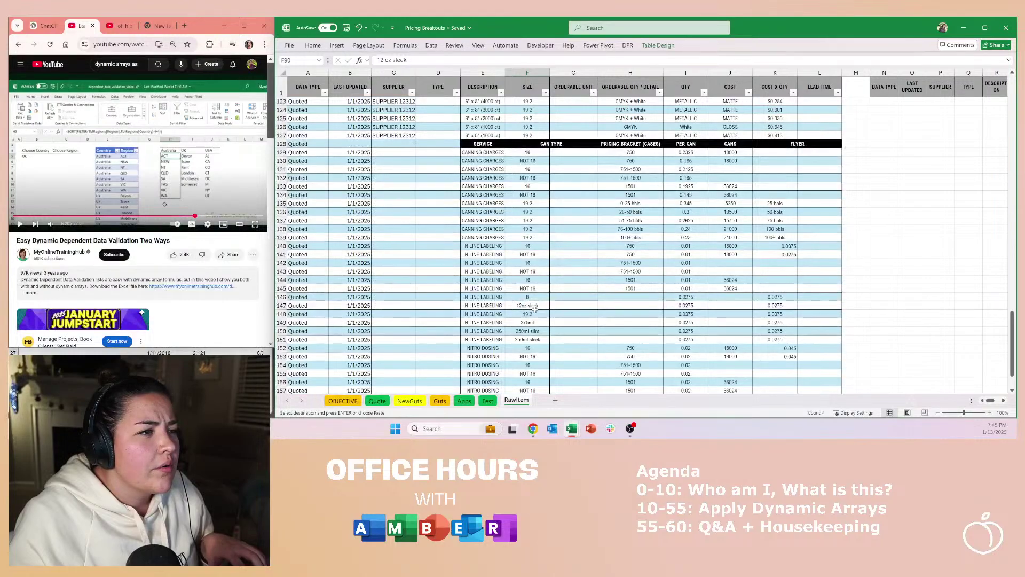
pyautogui.scroll(-4, 534, 308)
pyautogui.click(543, 204)
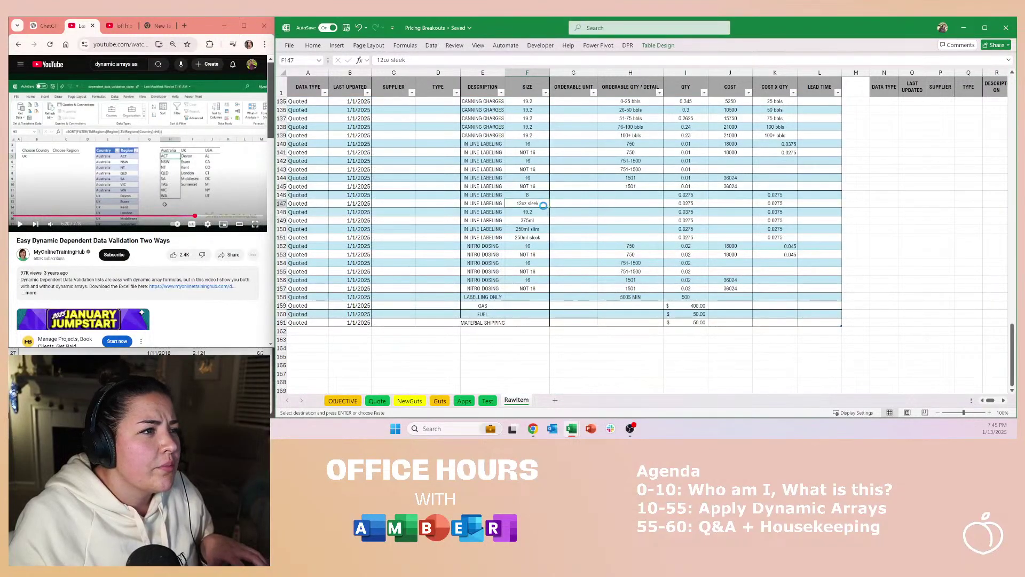
# Step: Return to the start of RawItem, then switch to the browser and resume the dependent data validation video
pyautogui.scroll(11, 514, 319)
pyautogui.scroll(20, 514, 319)
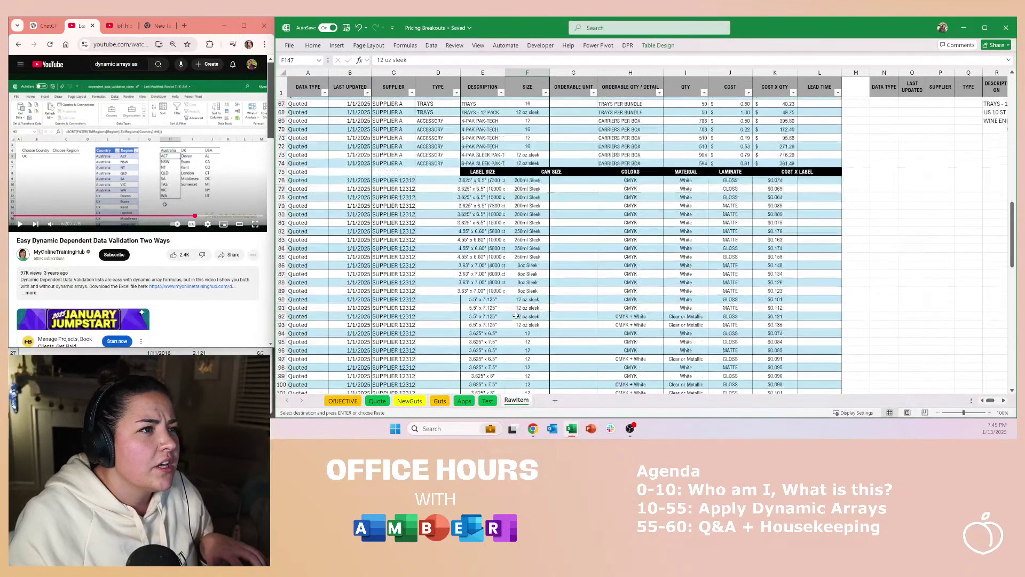
pyautogui.scroll(2, 516, 315)
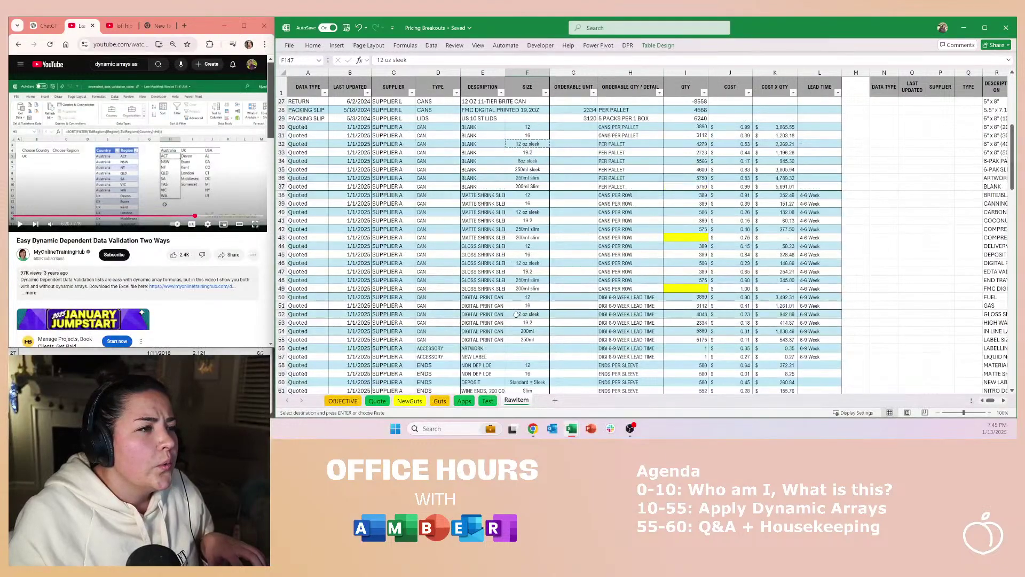
pyautogui.scroll(8, 528, 316)
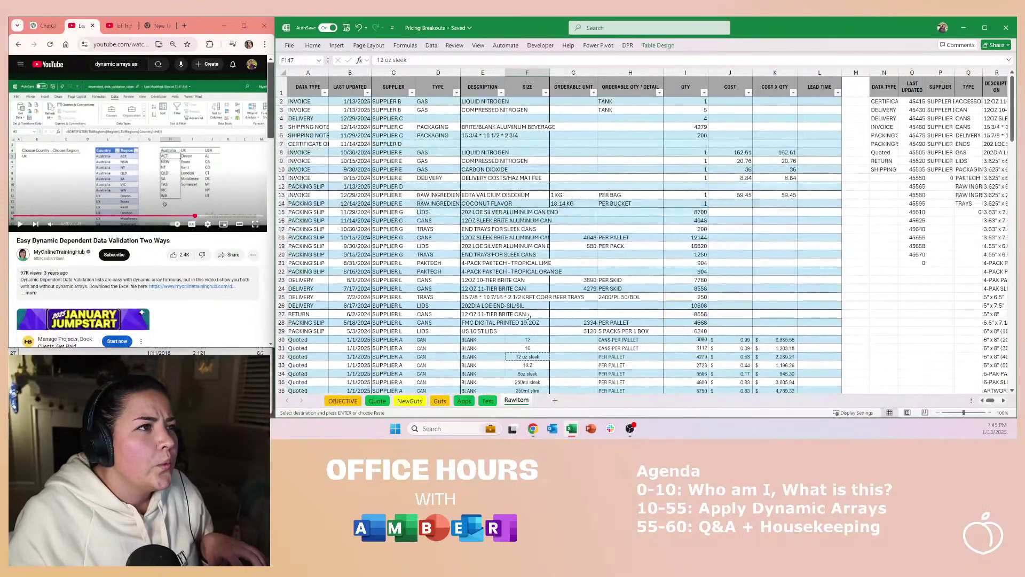
pyautogui.click(198, 179)
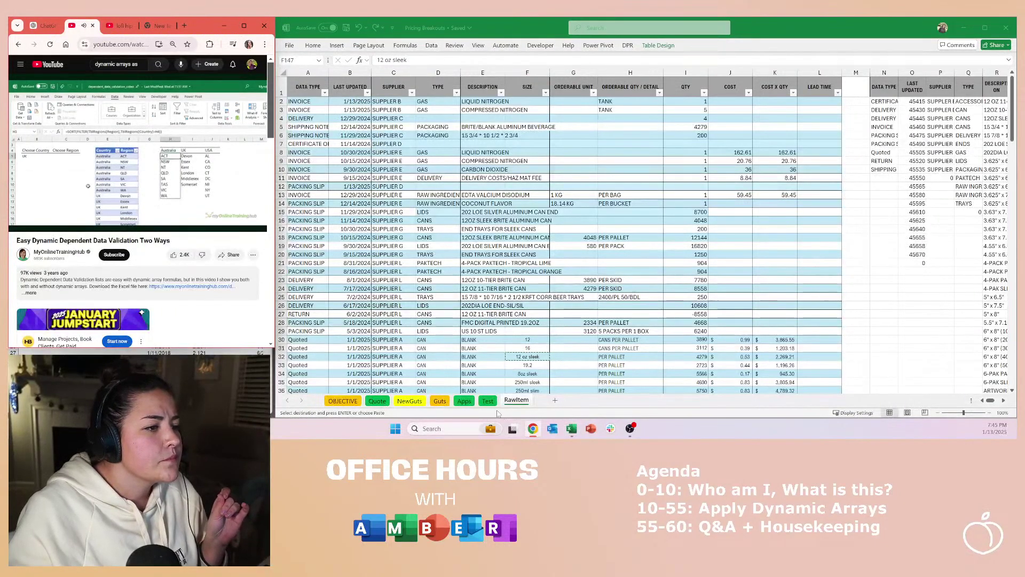
# Step: Switch back to Excel and, on NewGuts, cut the FILTER formula out of the CAN choice cell G11
pyautogui.click(427, 406)
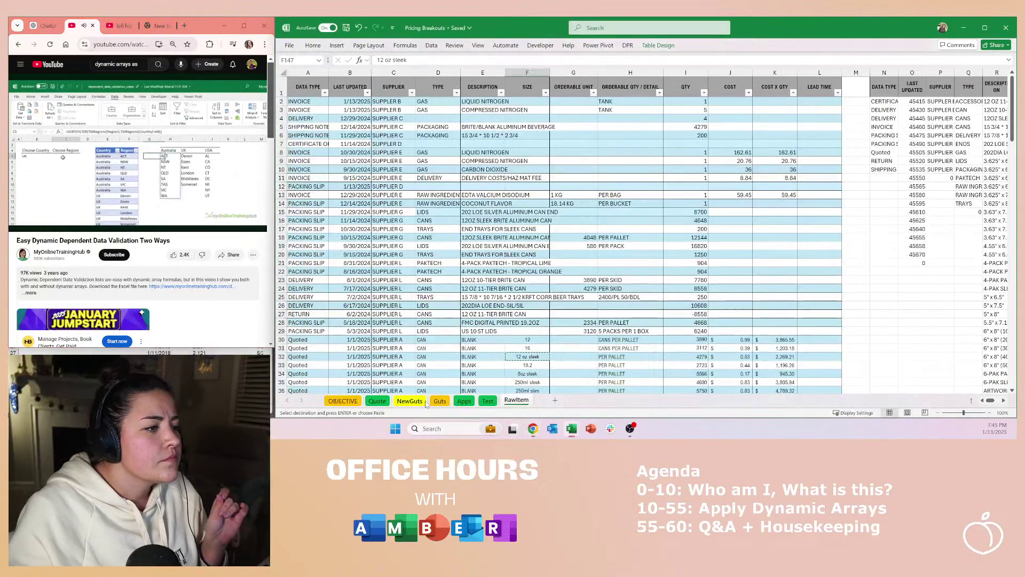
pyautogui.click(420, 401)
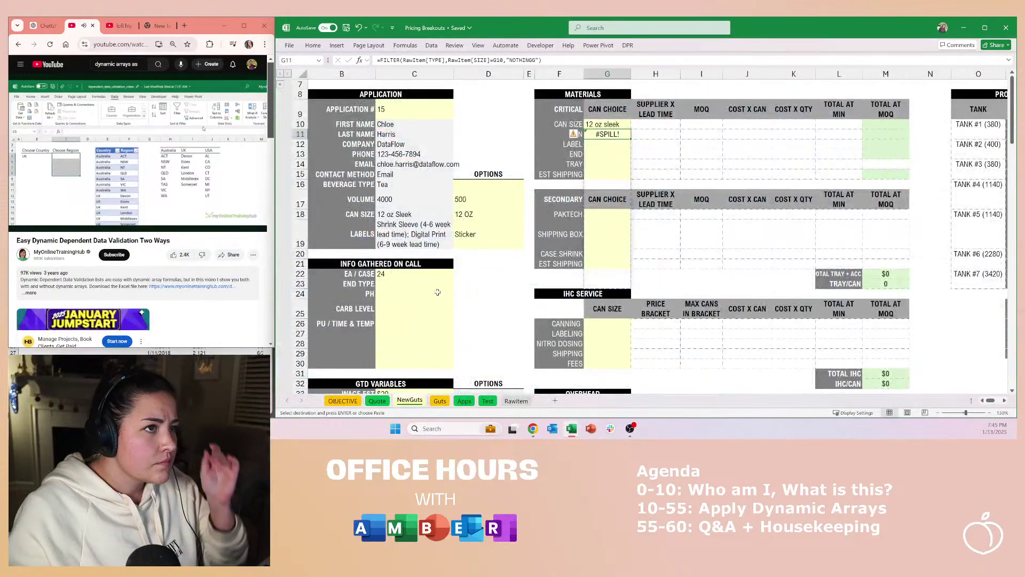
pyautogui.moveTo(542, 60); pyautogui.dragTo(377, 60)
pyautogui.click(348, 60)
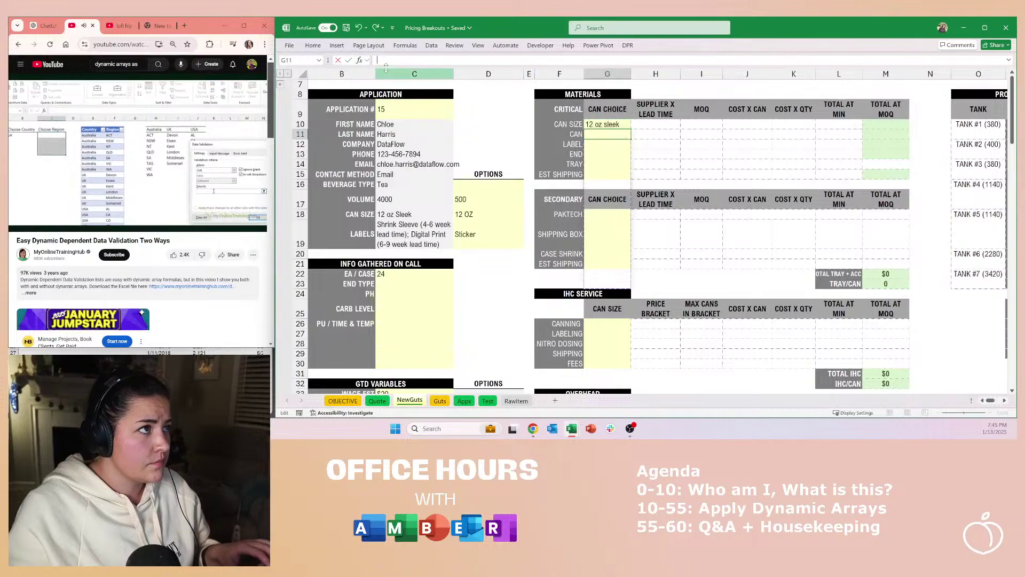
pyautogui.press('Delete')
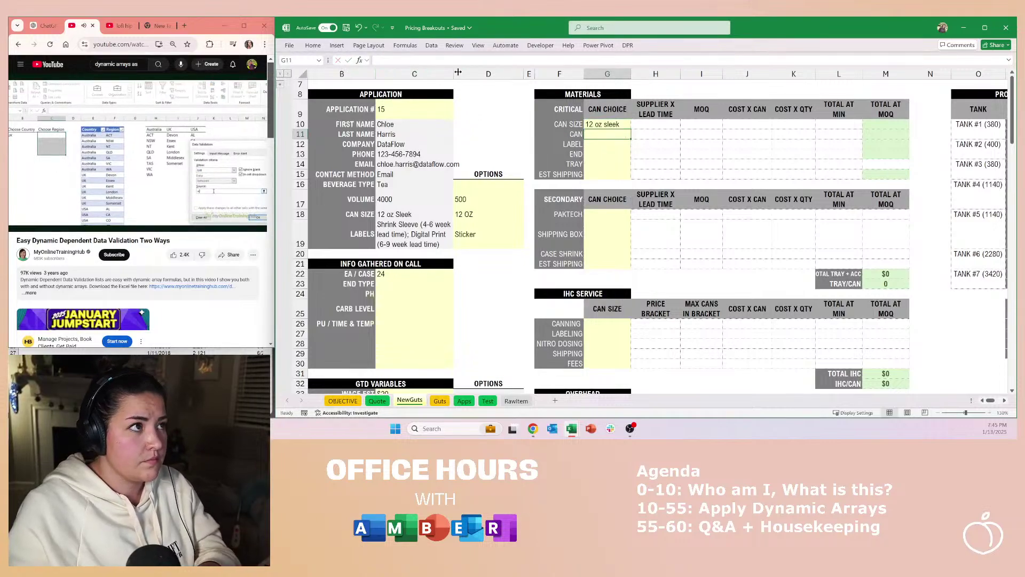
# Step: Set G11's data validation to allow a List with source =FILTER(RawItem[TYPE],RawItem[SIZE]=G10,"NOTHINGG")
pyautogui.click(431, 46)
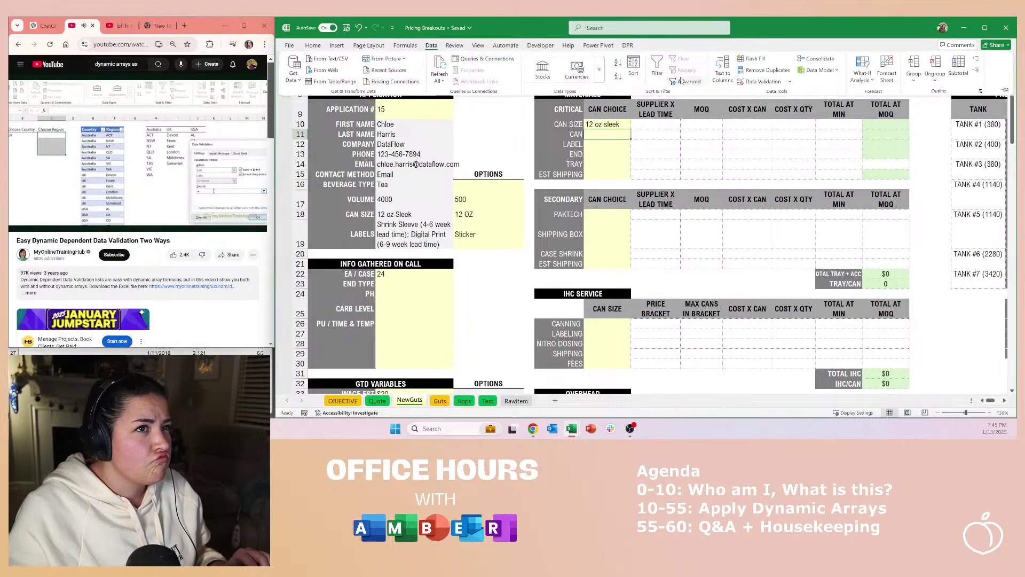
pyautogui.click(760, 83)
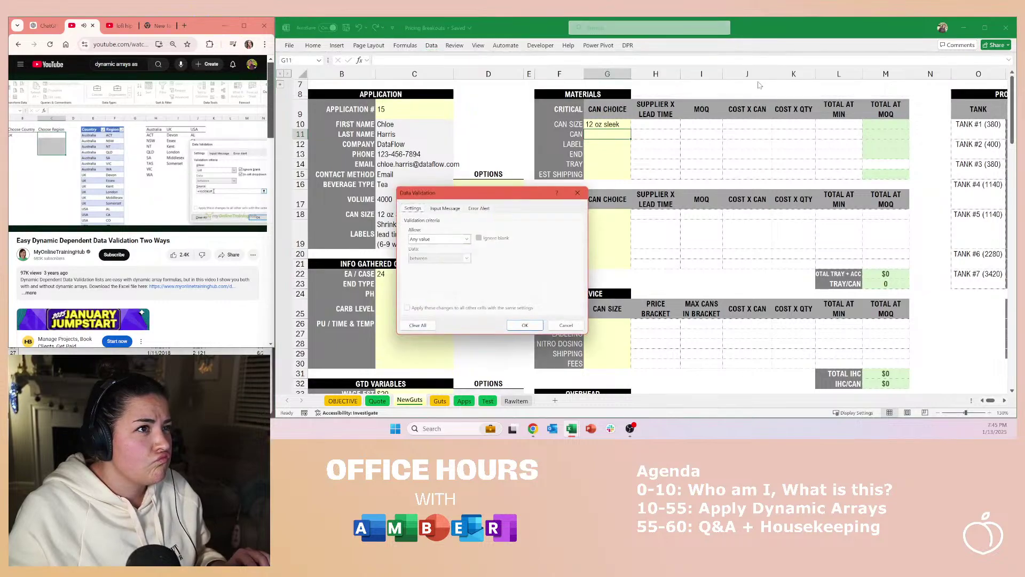
pyautogui.click(436, 239)
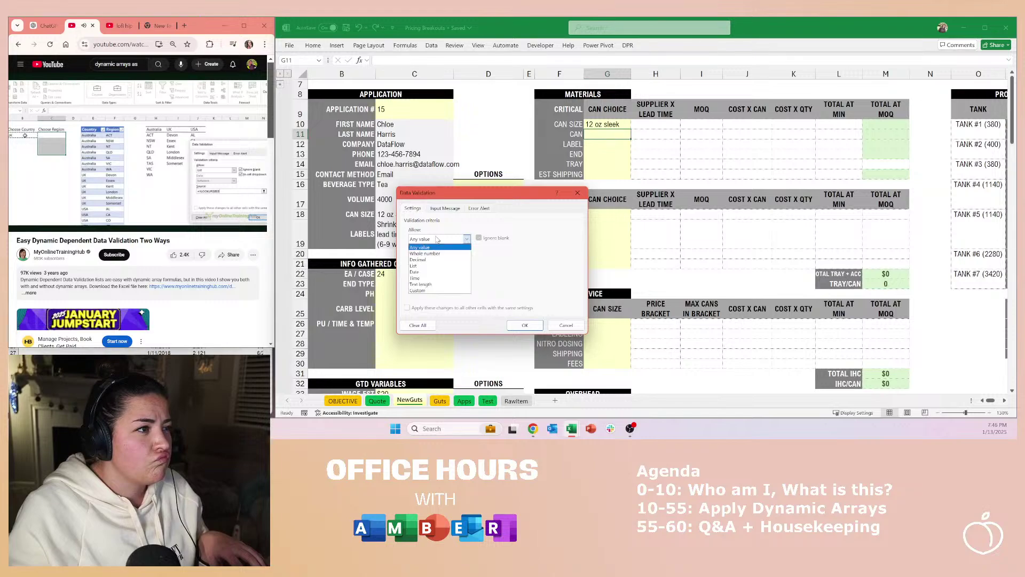
pyautogui.click(438, 265)
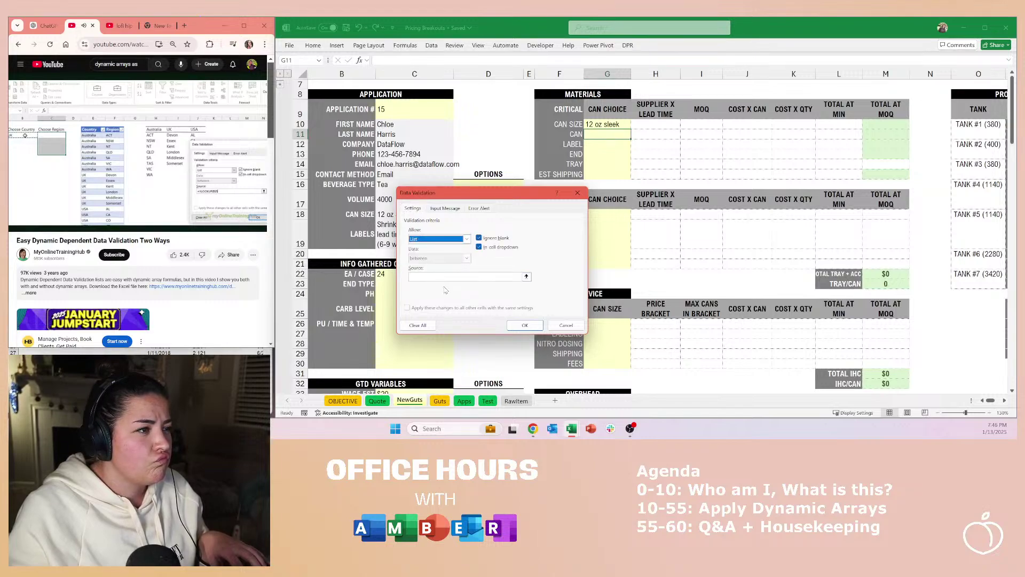
pyautogui.click(444, 276)
pyautogui.write('=FILTER(RawItem[TYPE],RawItem[SIZE]=G10,"NOTHING")')
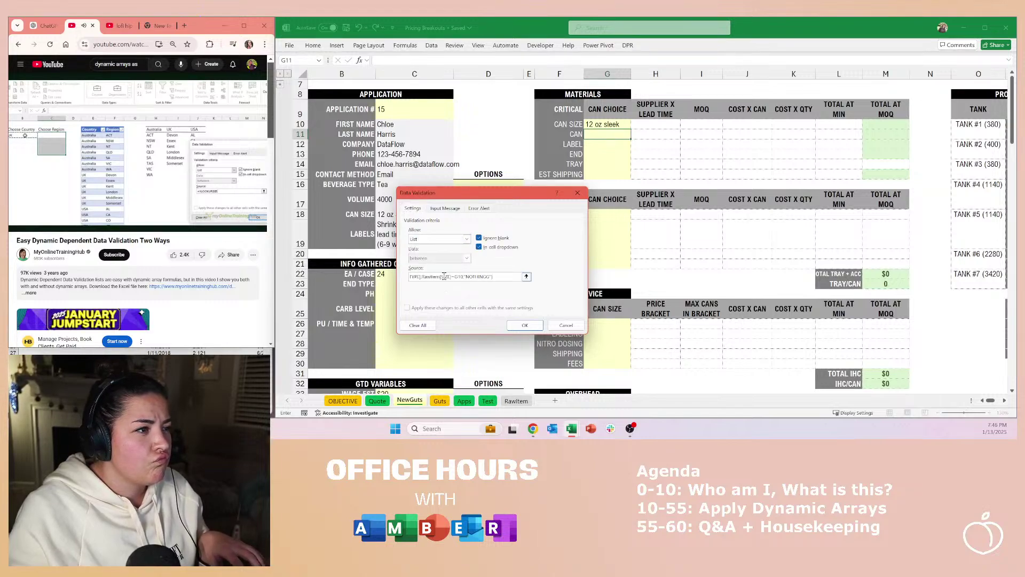
# Step: Try to apply the corrected list source =FILTER(RawItem[TYPE],RawItem[SIZE]=G10,"NOTHING") to G11's data validation, then cancel the validation settings
pyautogui.write('+$A$11')
pyautogui.press('Home')
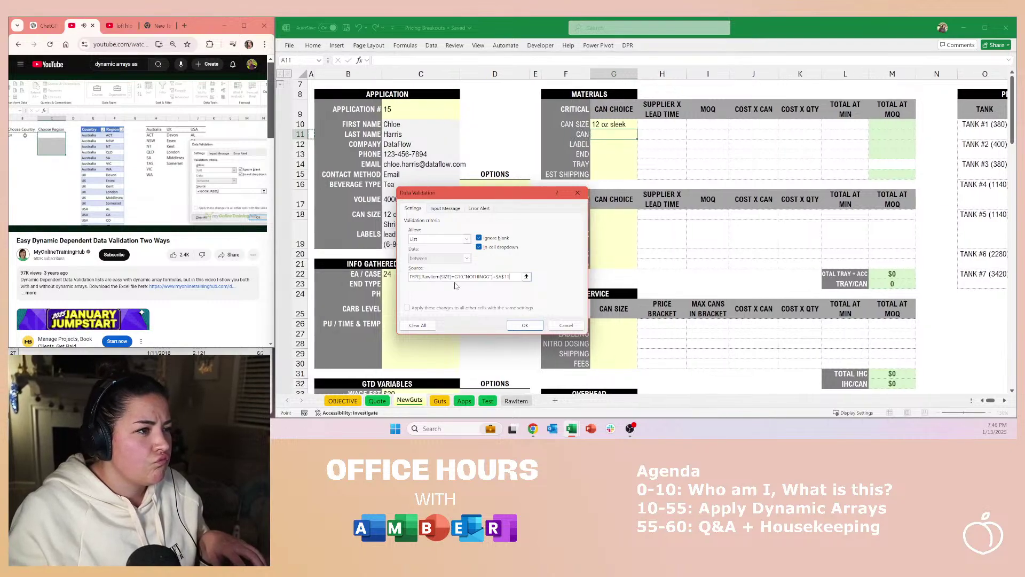
pyautogui.press('BackSpace')
pyautogui.press('BackSpace')
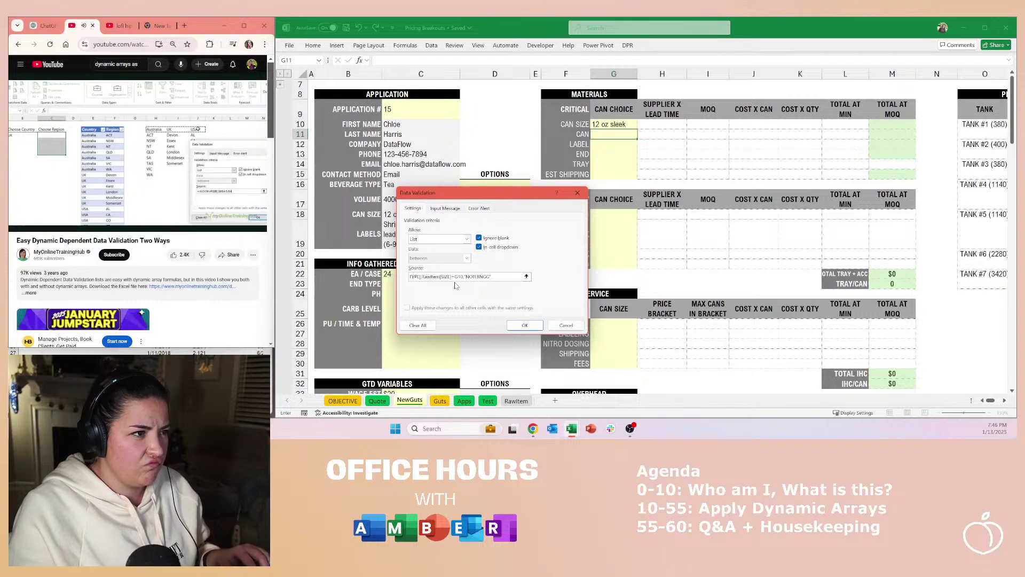
pyautogui.write('G")')
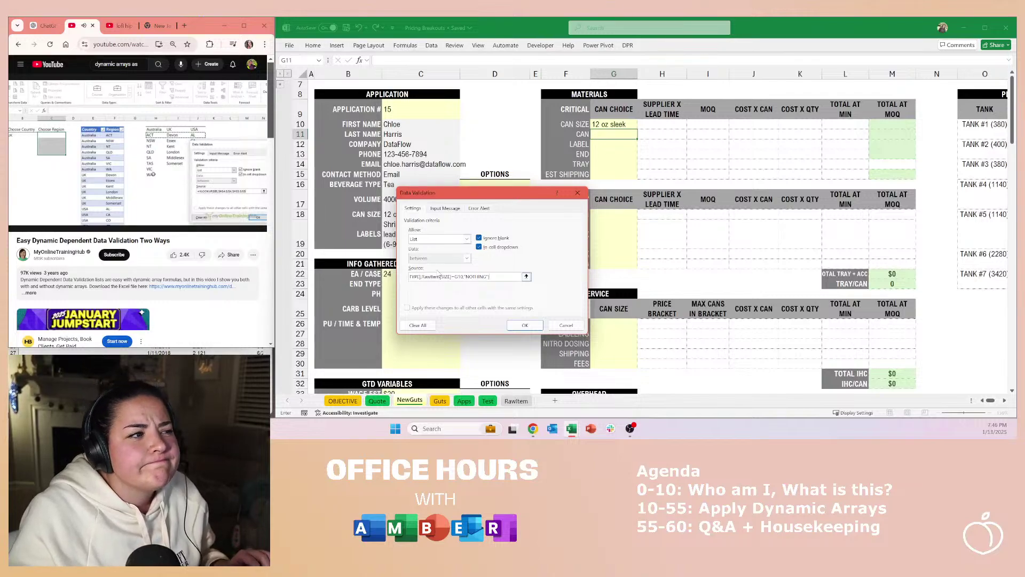
pyautogui.moveTo(434, 280); pyautogui.dragTo(395, 276)
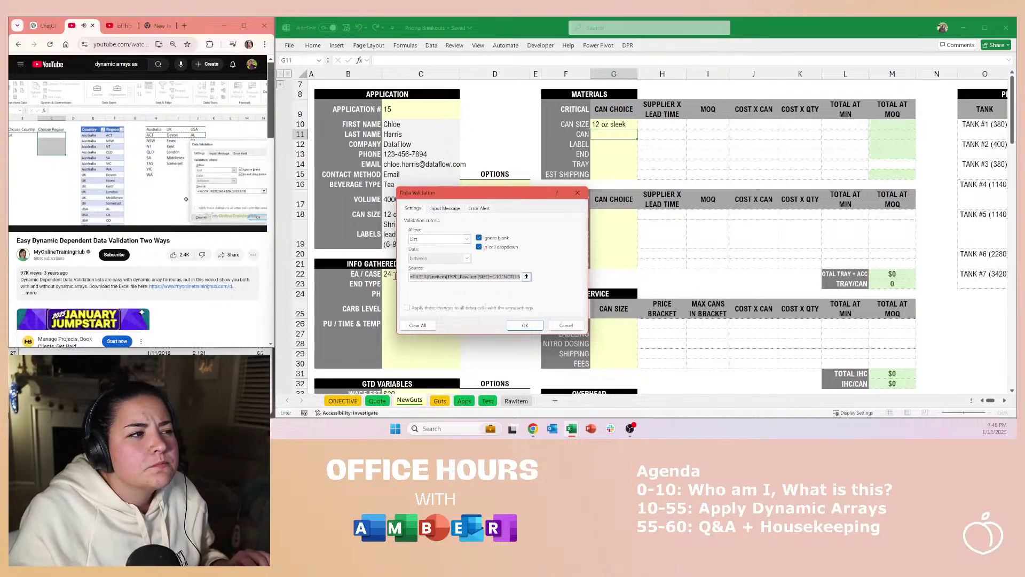
pyautogui.click(436, 280)
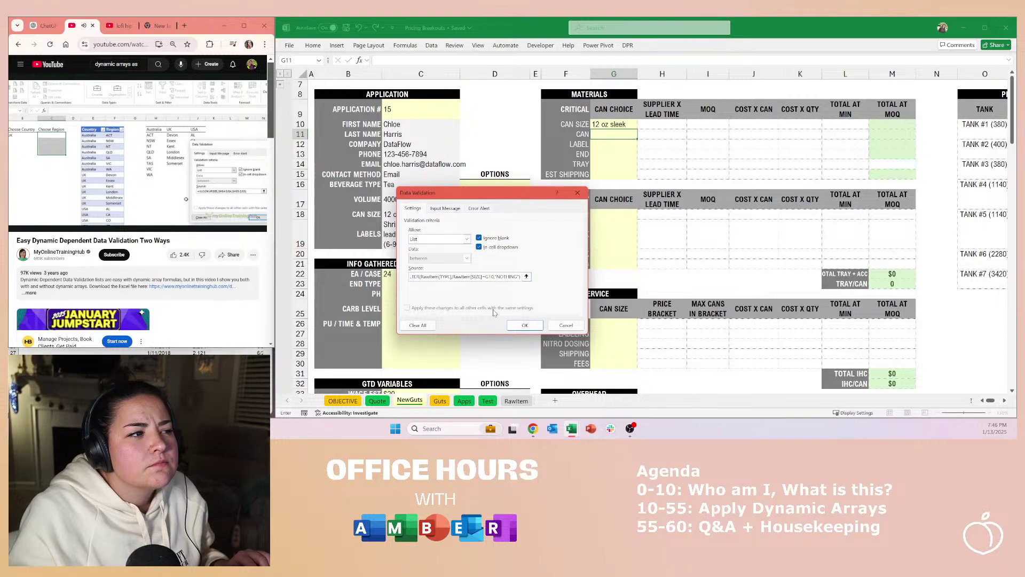
pyautogui.click(528, 326)
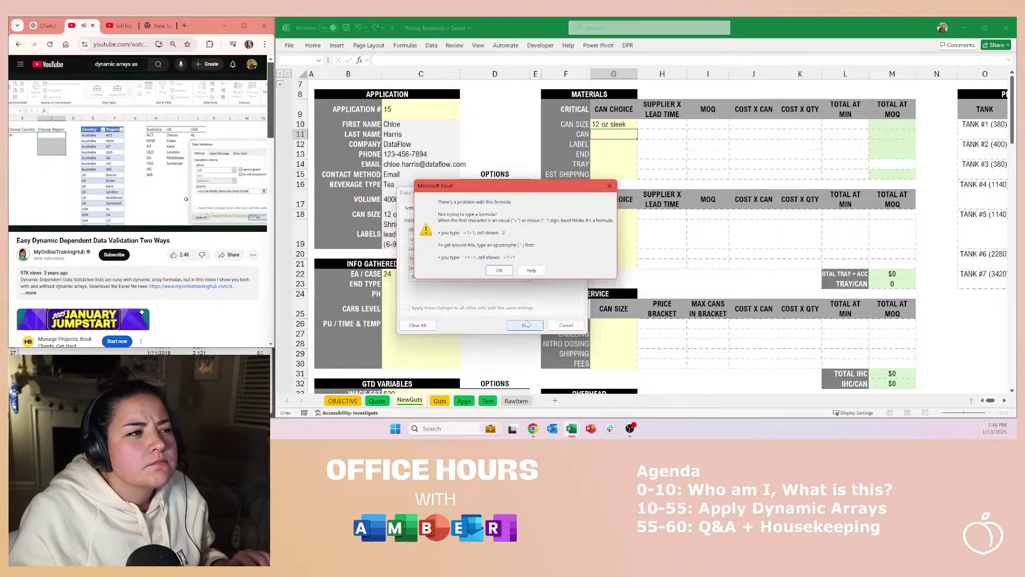
pyautogui.click(500, 270)
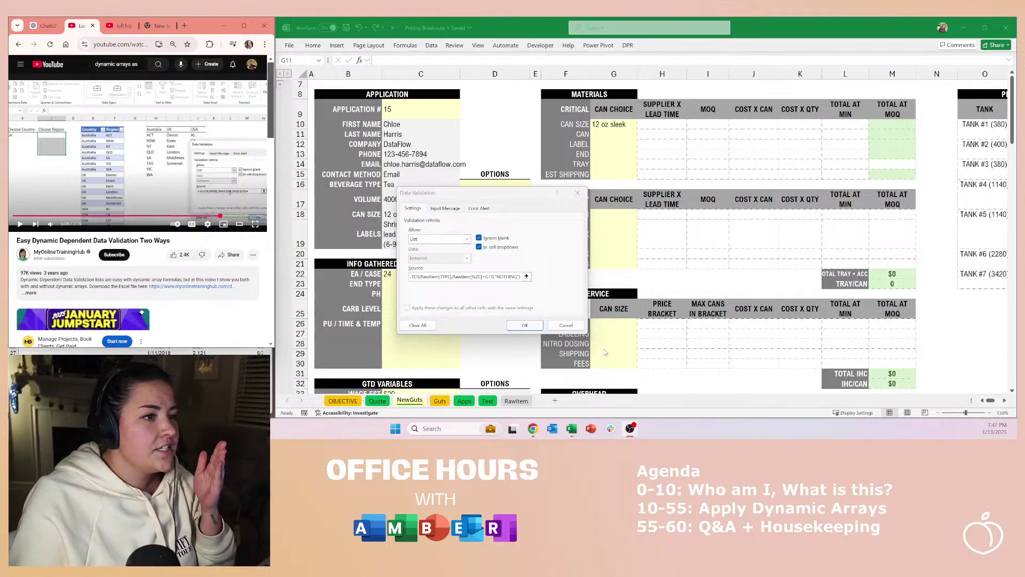
pyautogui.click(567, 326)
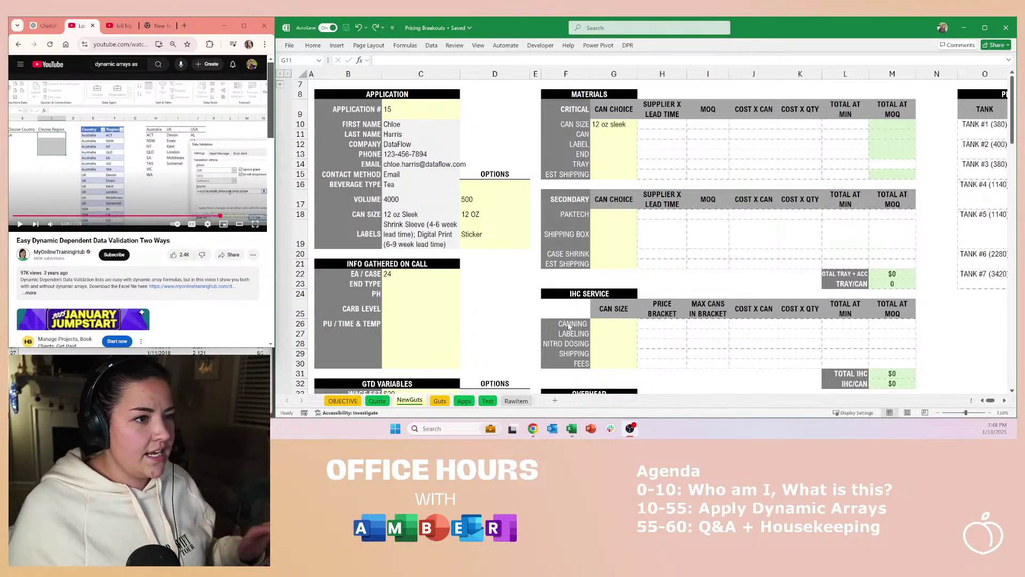
pyautogui.click(529, 302)
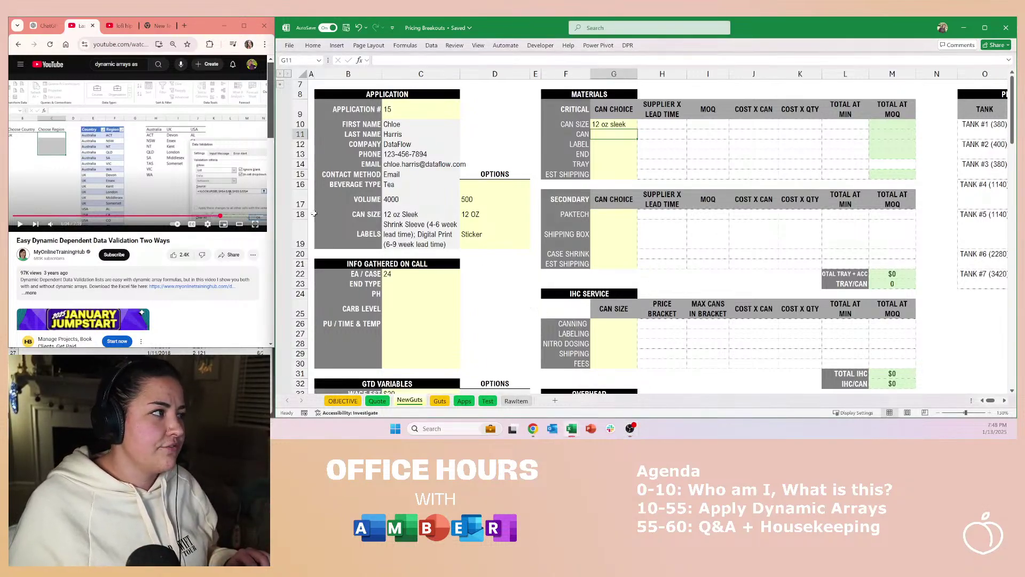
# Step: Switch to the browser and watch the next part of the dependent data validation video, then return to cell G11 in Excel
pyautogui.click(167, 175)
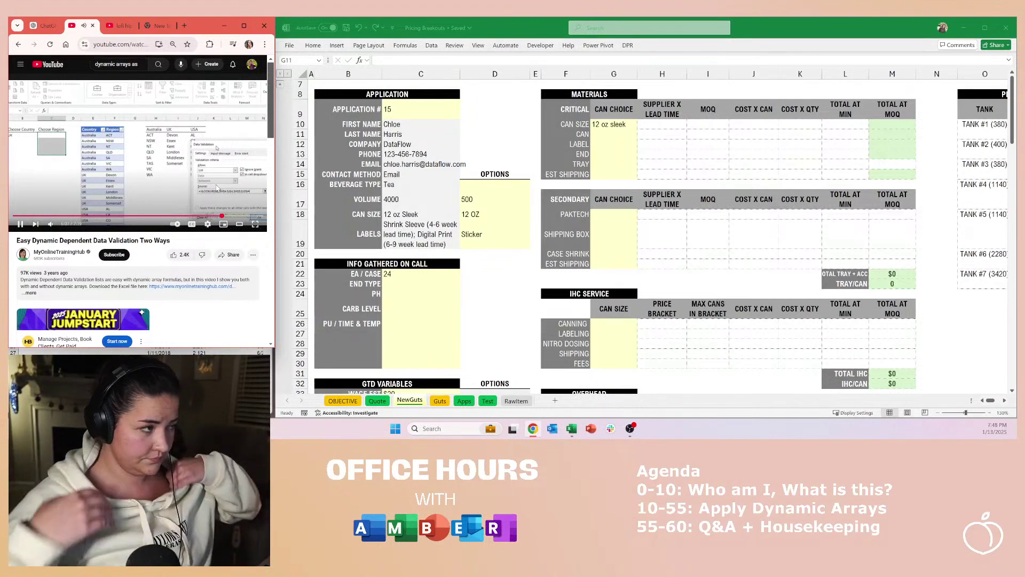
pyautogui.click(175, 169)
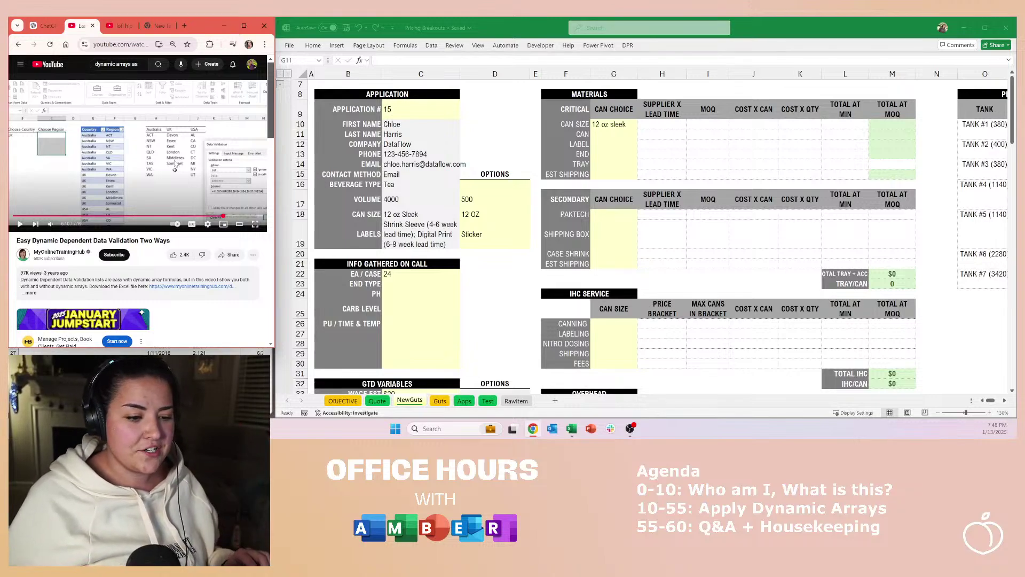
pyautogui.click(163, 153)
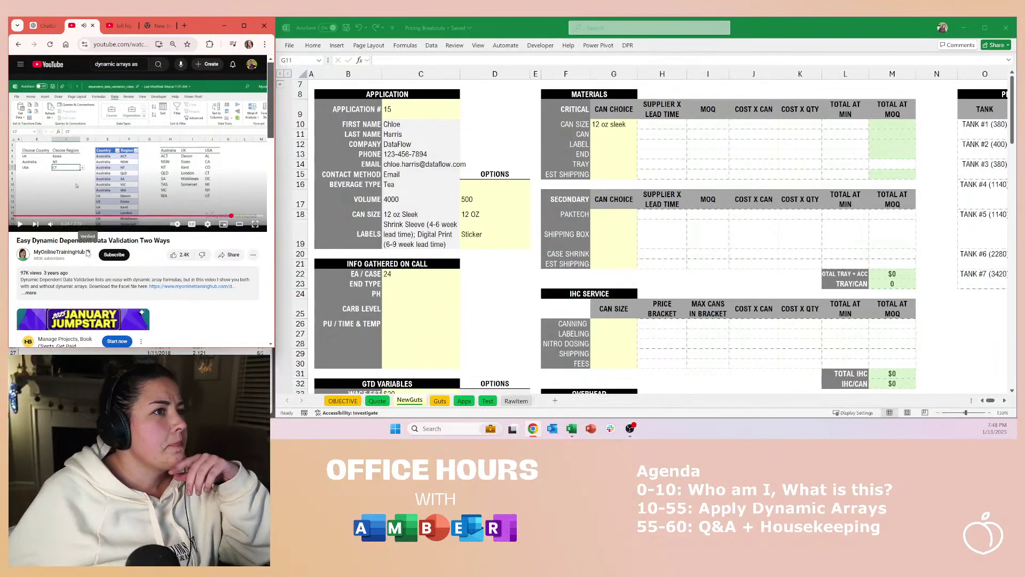
pyautogui.click(618, 134)
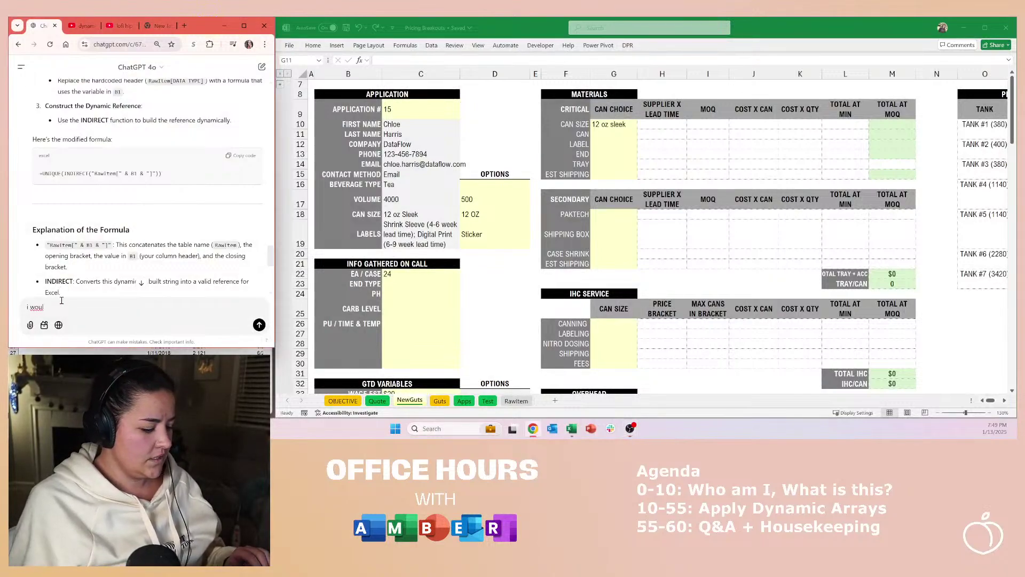
# Step: Switch to ChatGPT in the browser and start a prompt reading "I would like to create data validation in excel based on"
pyautogui.write('d like to')
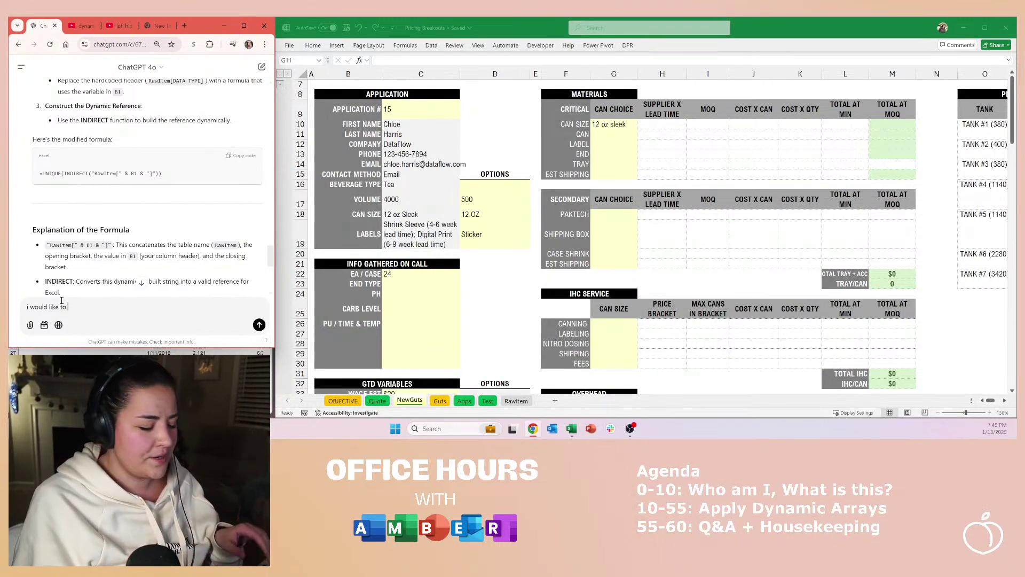
pyautogui.hotkey('ctrl', 'a')
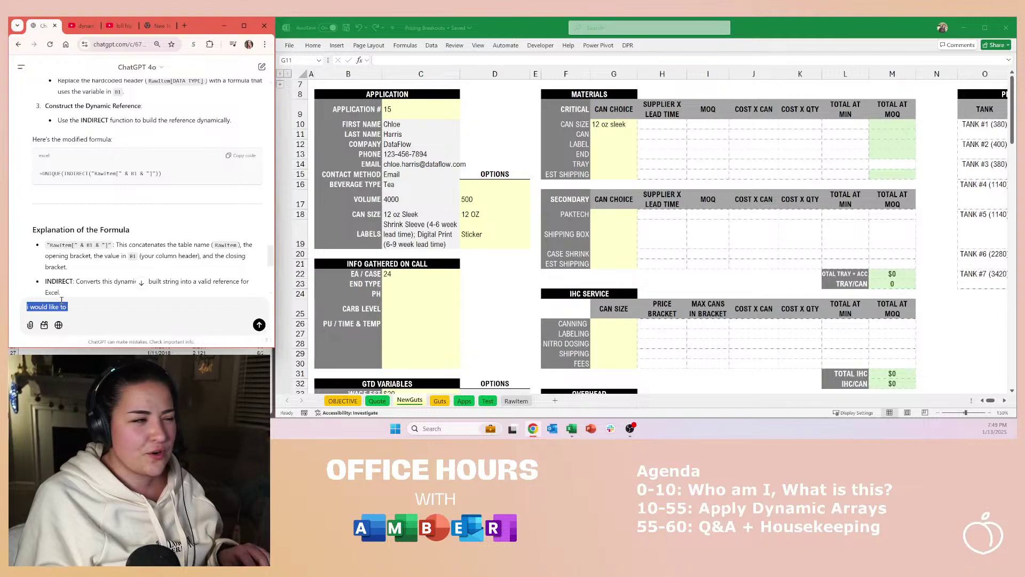
pyautogui.write('I would li')
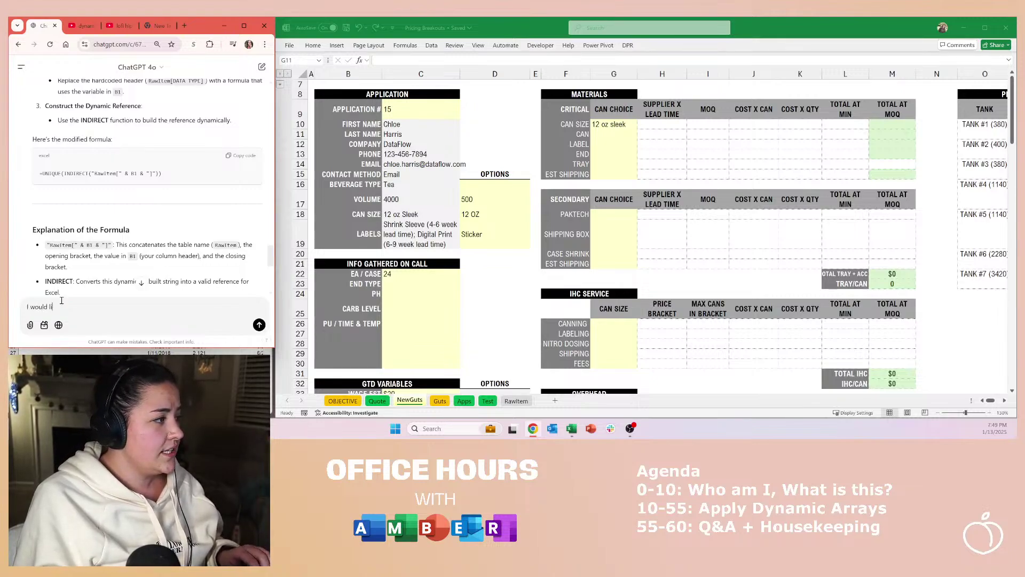
pyautogui.write('ke to create ')
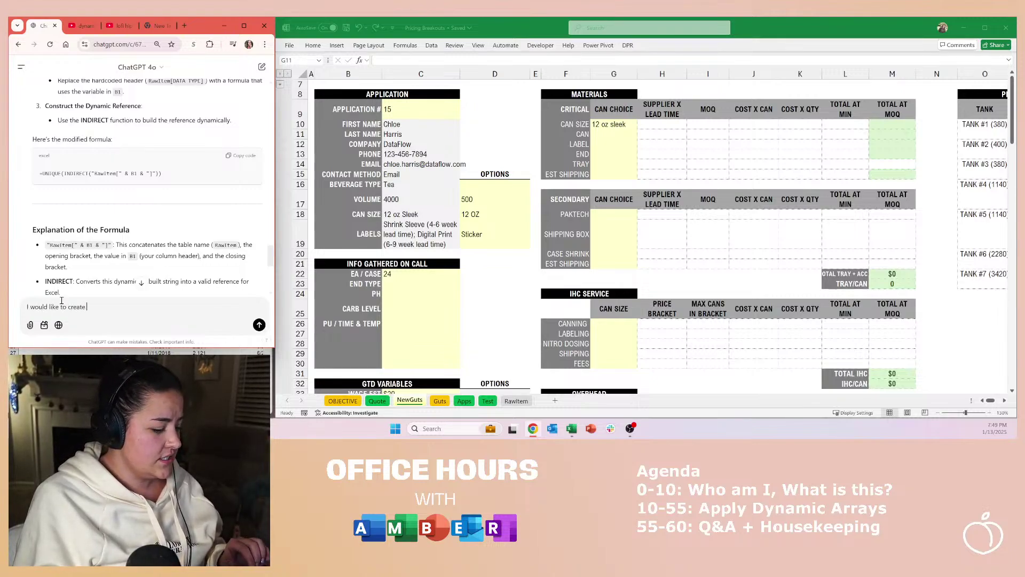
pyautogui.write('data validati')
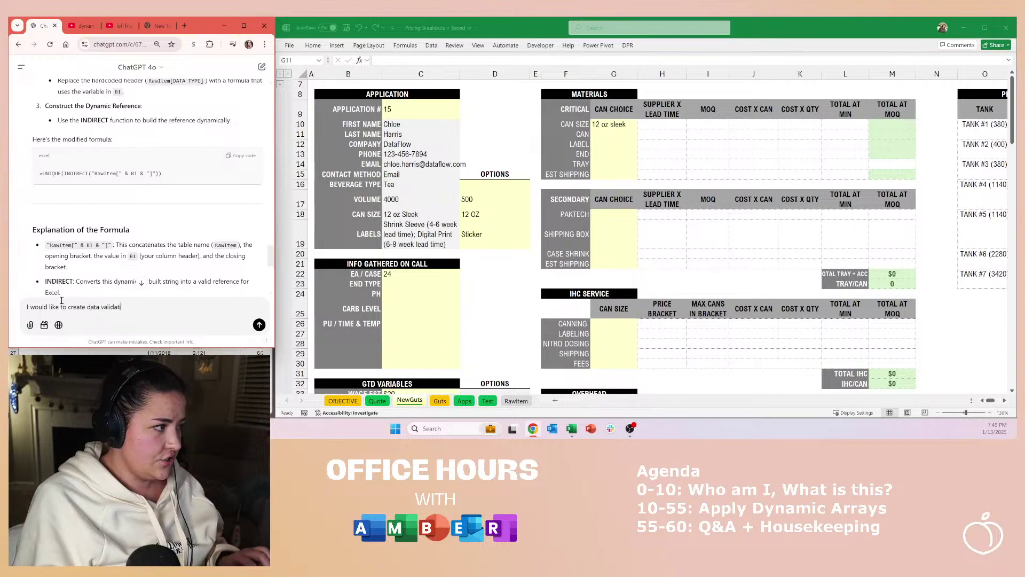
pyautogui.write('on in excel based on')
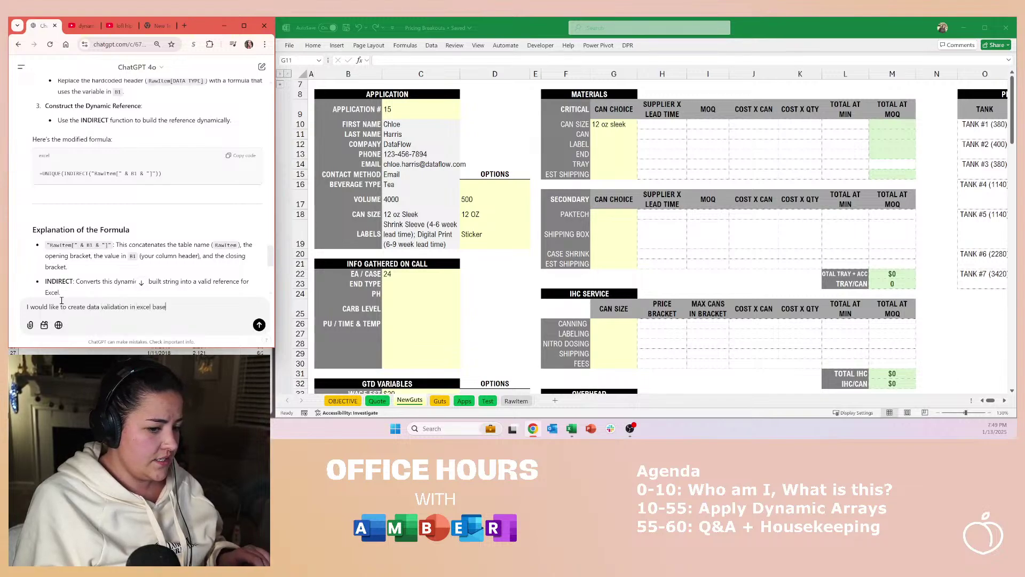